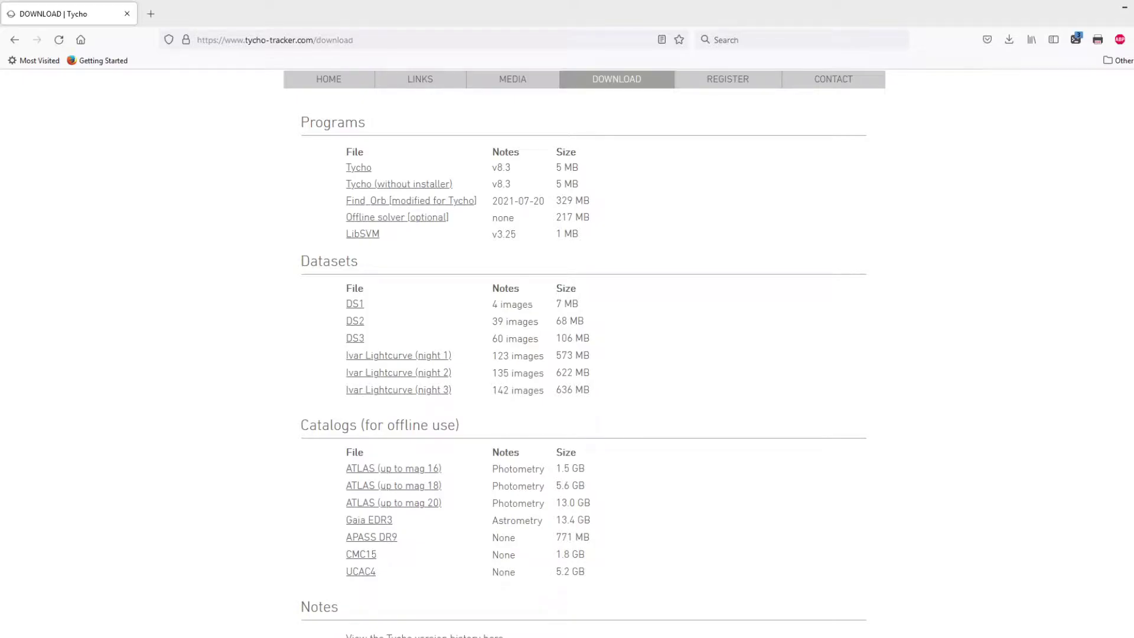
{"action": "left_click", "coordinate": [638, 412]}
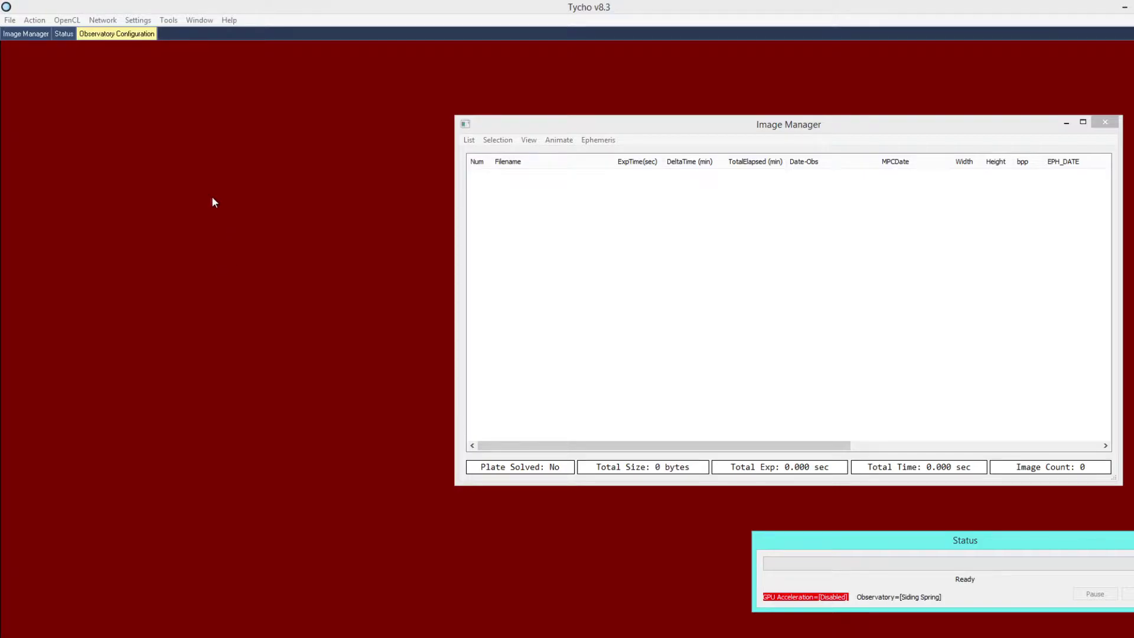
Step: Add a new observatory labelled K80 and apply its location from MPC code K80
{"action": "left_click", "coordinate": [137, 20]}
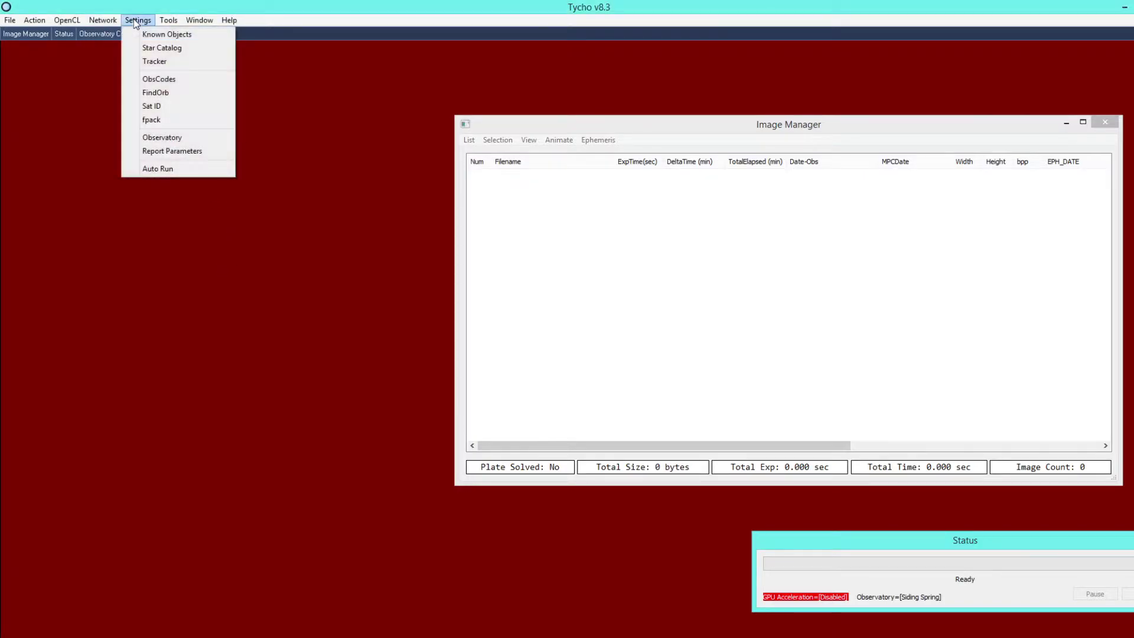
{"action": "left_click", "coordinate": [162, 138]}
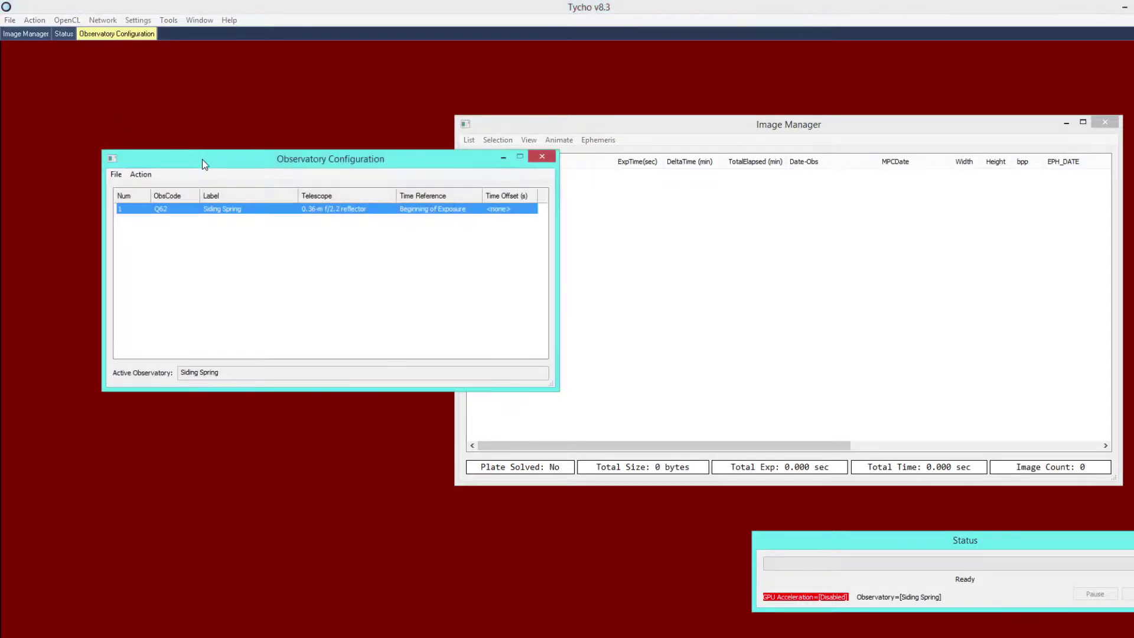
{"action": "left_click", "coordinate": [151, 175]}
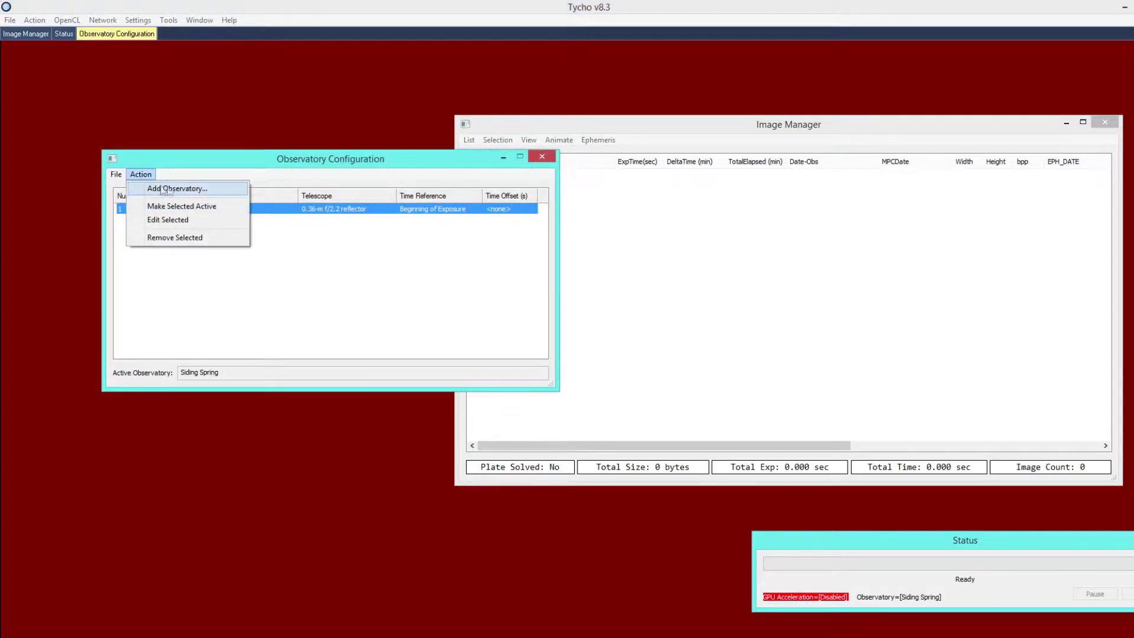
{"action": "left_click", "coordinate": [165, 189]}
{"action": "left_click_drag", "start_coordinate": [253, 118], "coordinate": [291, 222]}
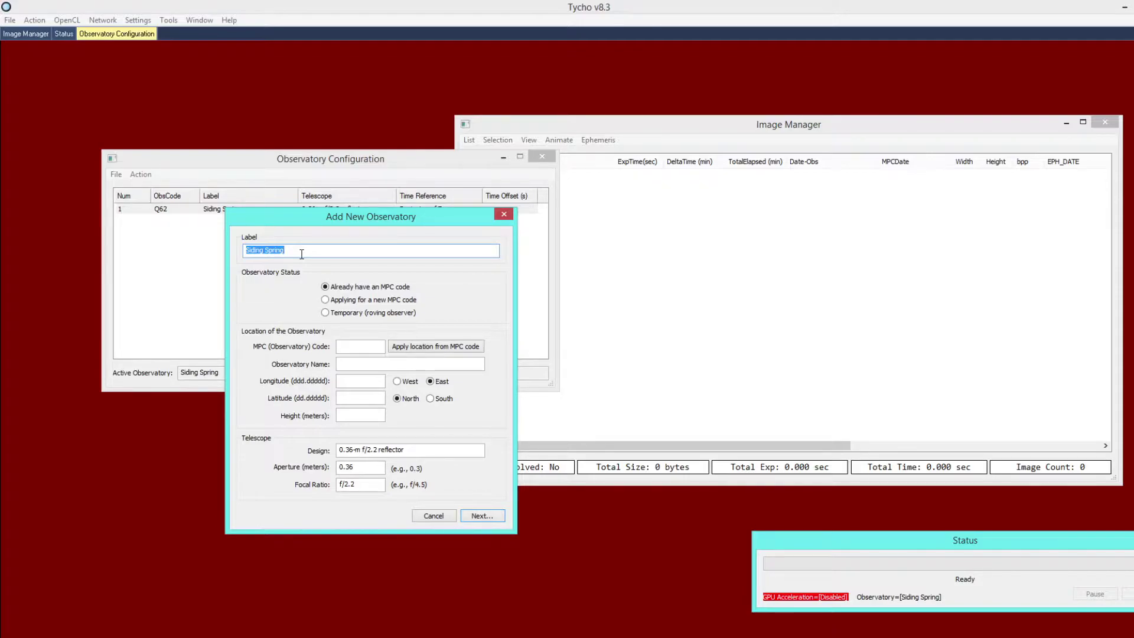
{"action": "type", "text": "K80"}
{"action": "left_click", "coordinate": [358, 347]}
{"action": "type", "text": "K80"}
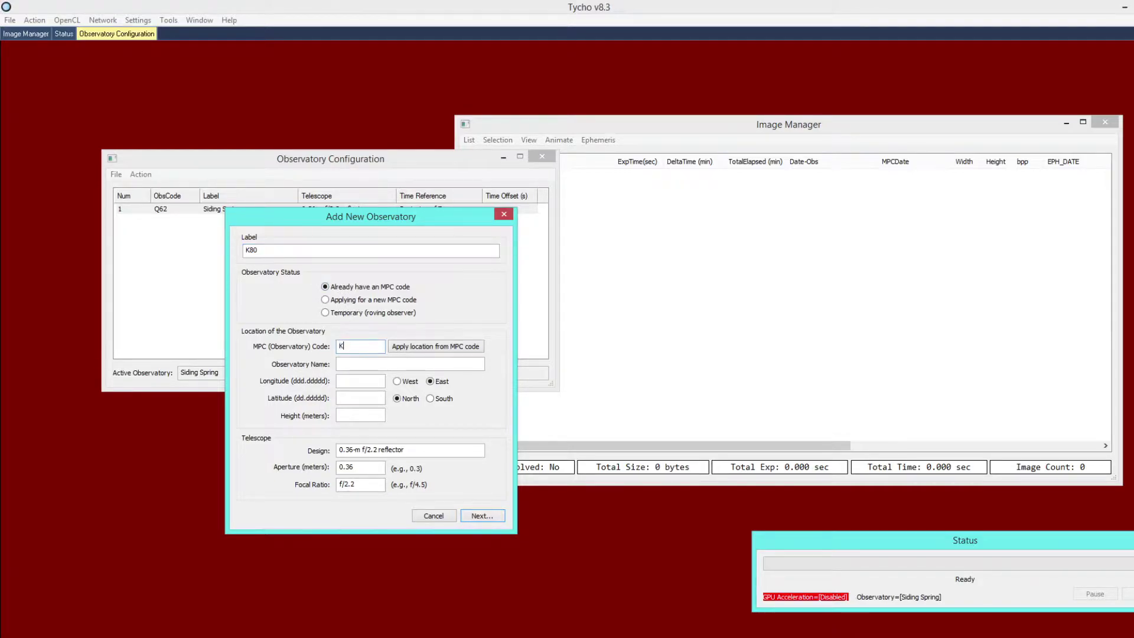
{"action": "left_click", "coordinate": [419, 348]}
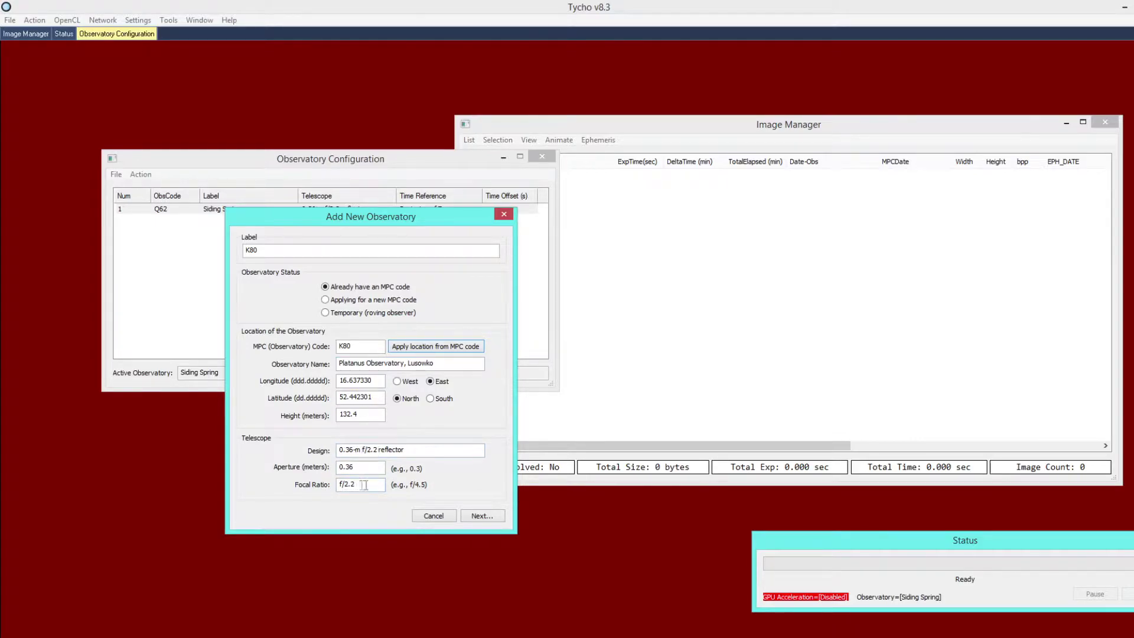
Step: Accept the existing telescope values and default camera details to finish adding the K80 observatory
{"action": "left_click", "coordinate": [479, 516]}
{"action": "left_click_drag", "start_coordinate": [315, 135], "coordinate": [345, 212]}
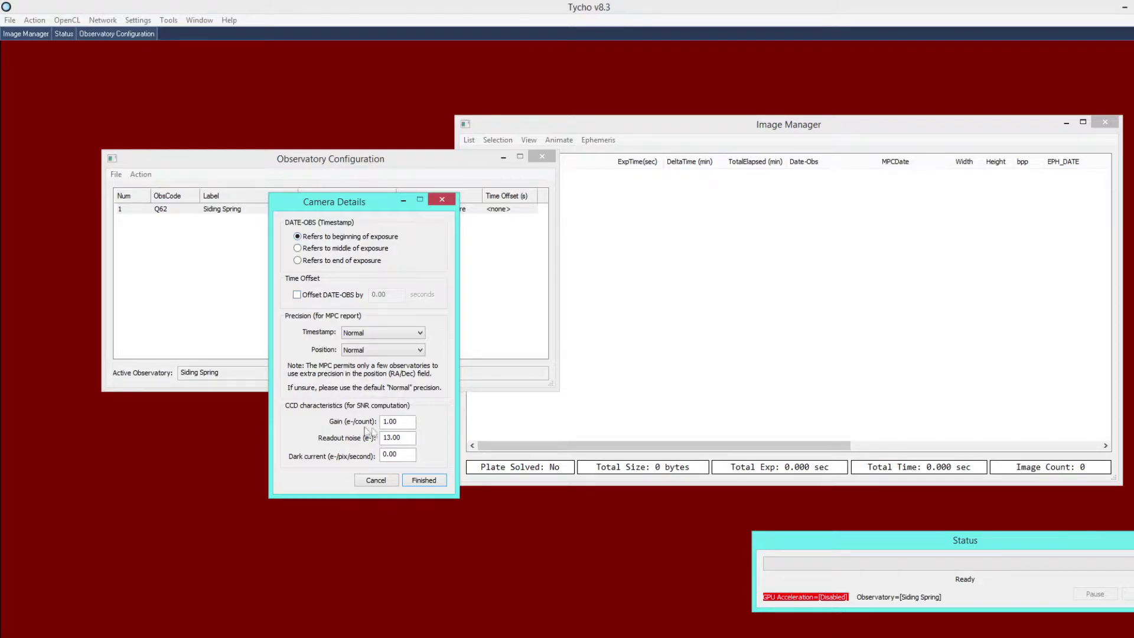
{"action": "key", "text": "Return"}
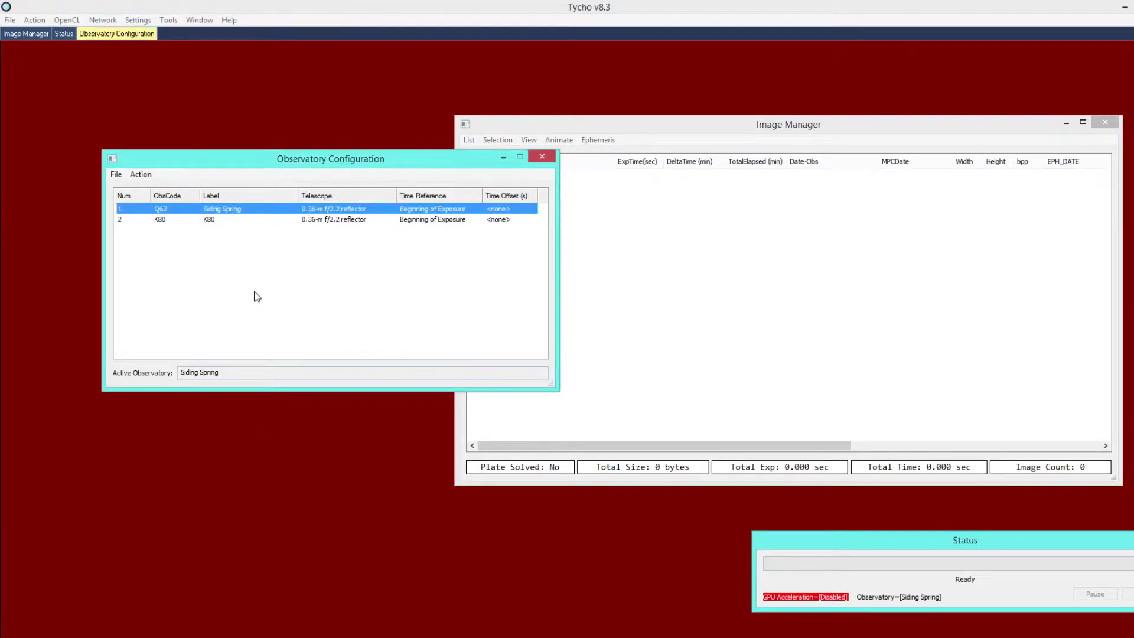
Step: Make K80 the active observatory and close the observatory configuration
{"action": "right_click", "coordinate": [217, 221]}
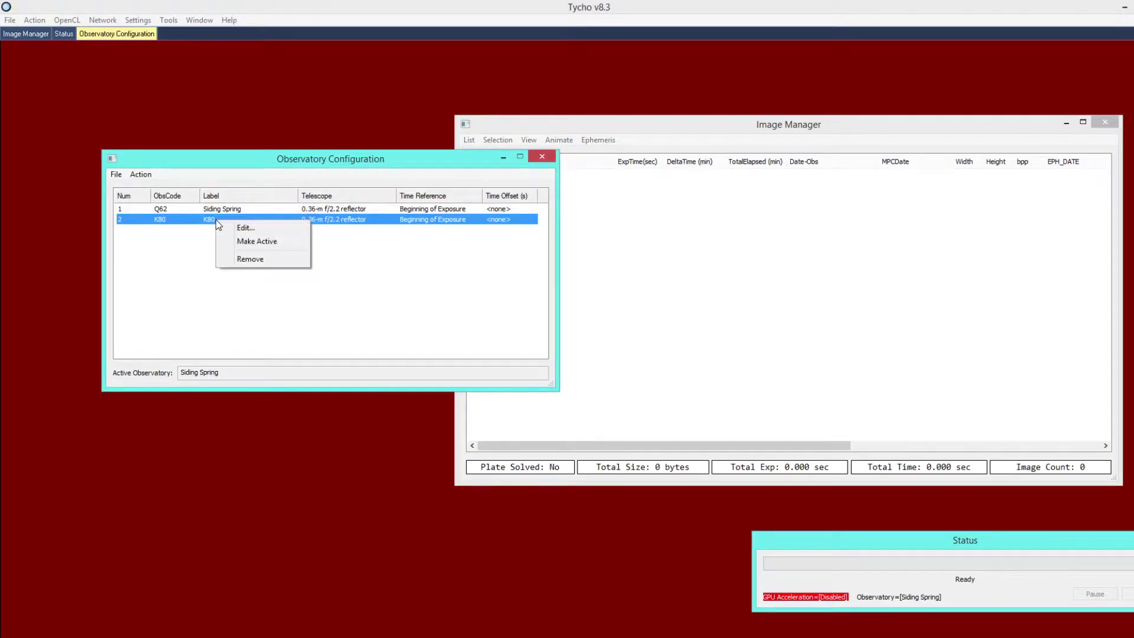
{"action": "left_click", "coordinate": [256, 242]}
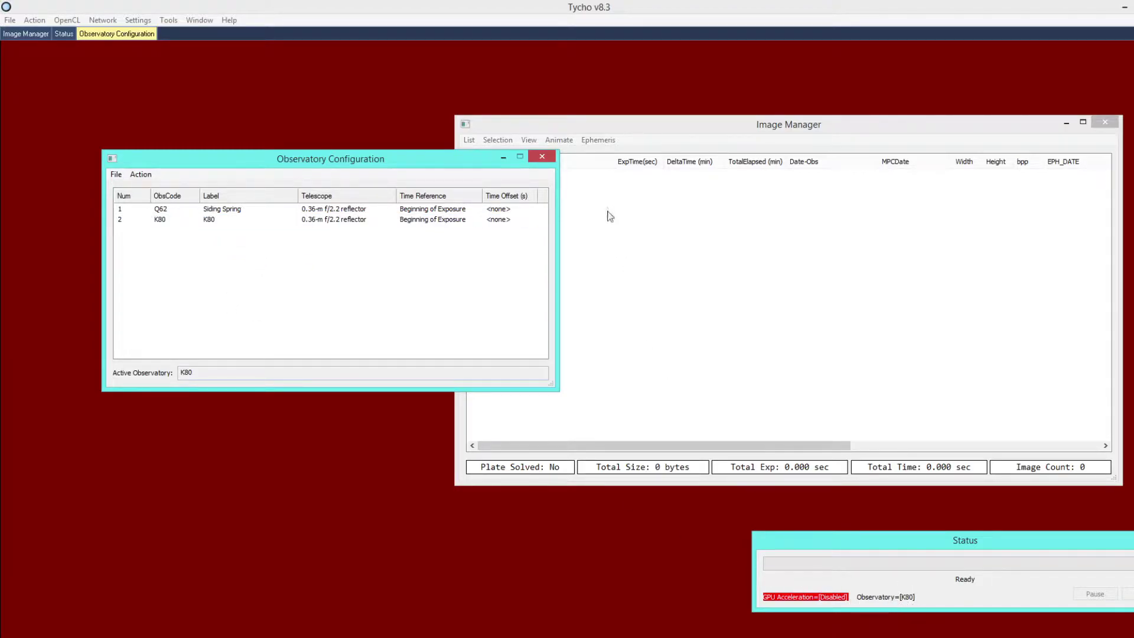
{"action": "left_click", "coordinate": [542, 157]}
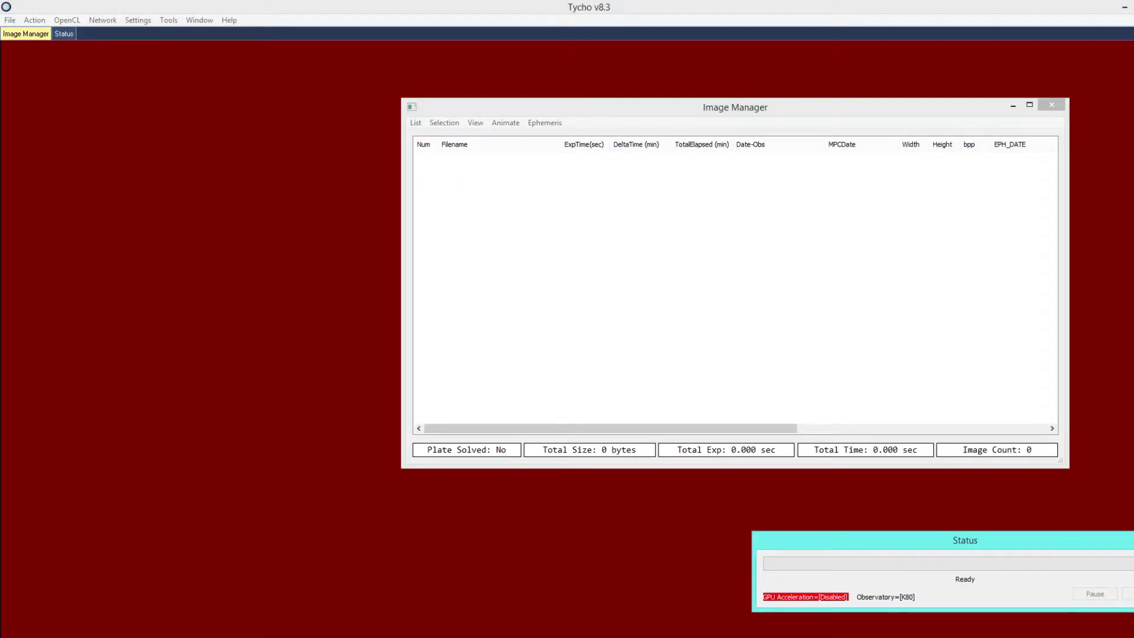
Step: Add all FITS images from the n1 folder inside lightcurve's ivar_n1 folder to the Image Manager
{"action": "left_click", "coordinate": [586, 230]}
{"action": "left_click", "coordinate": [415, 123]}
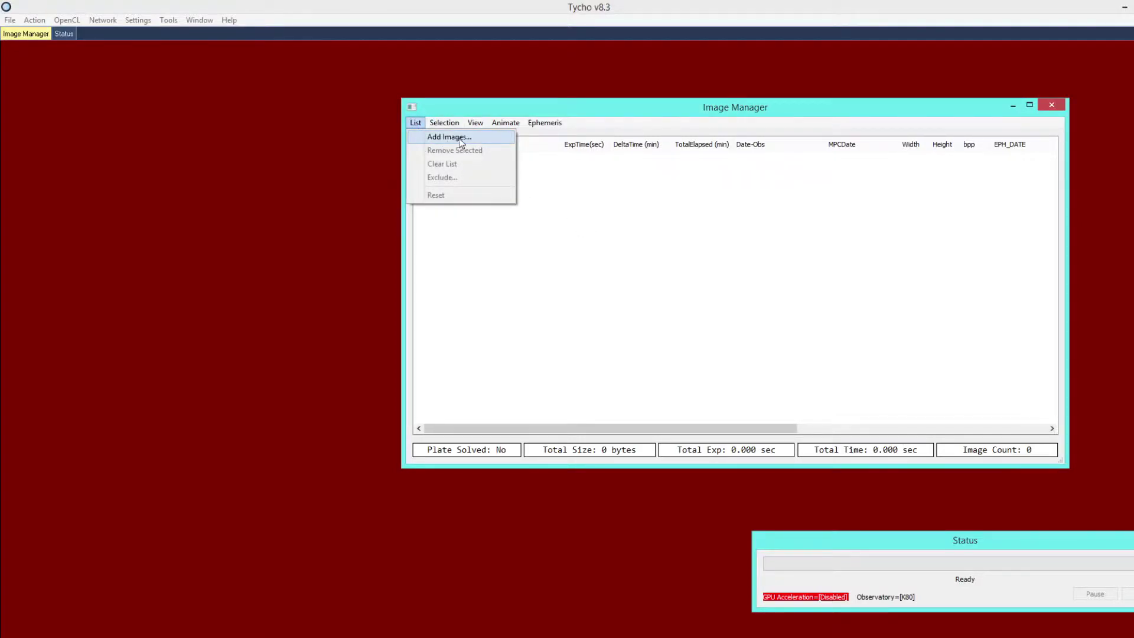
{"action": "left_click", "coordinate": [485, 140]}
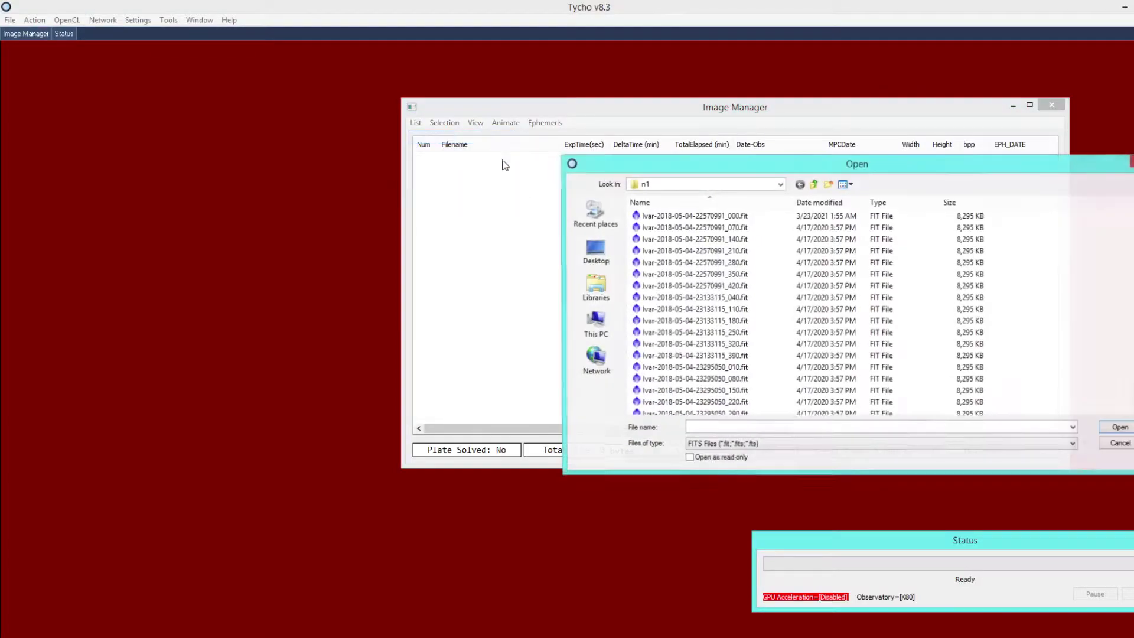
{"action": "left_click", "coordinate": [814, 185]}
{"action": "left_click", "coordinate": [814, 184]}
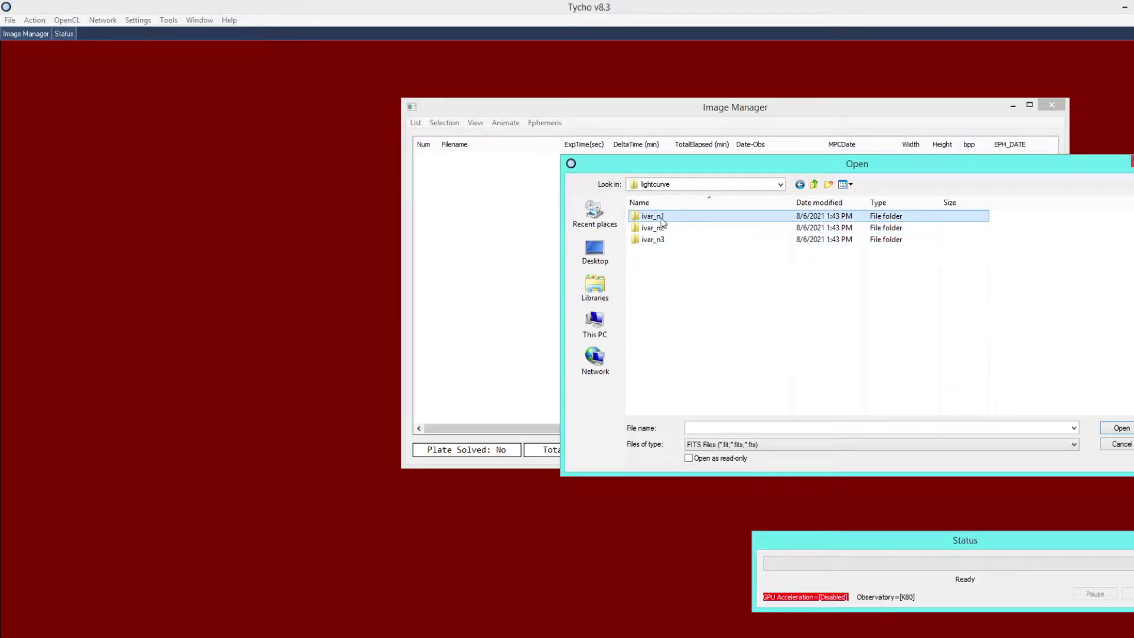
{"action": "double_click", "coordinate": [691, 222]}
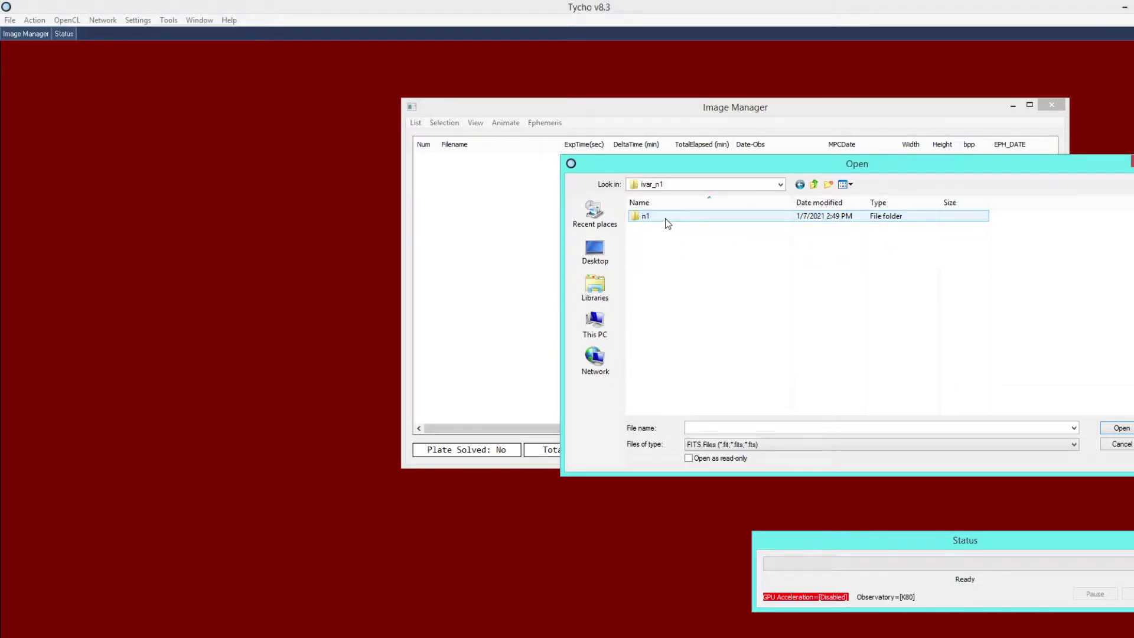
{"action": "double_click", "coordinate": [667, 221]}
{"action": "left_click", "coordinate": [716, 277]}
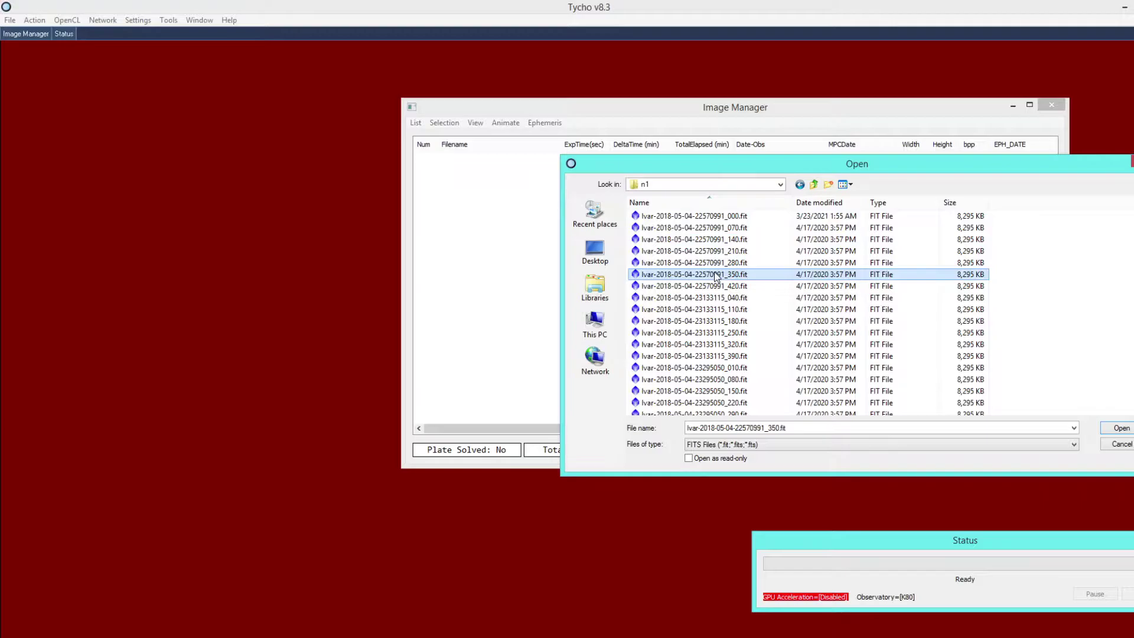
{"action": "key", "text": "ctrl+a"}
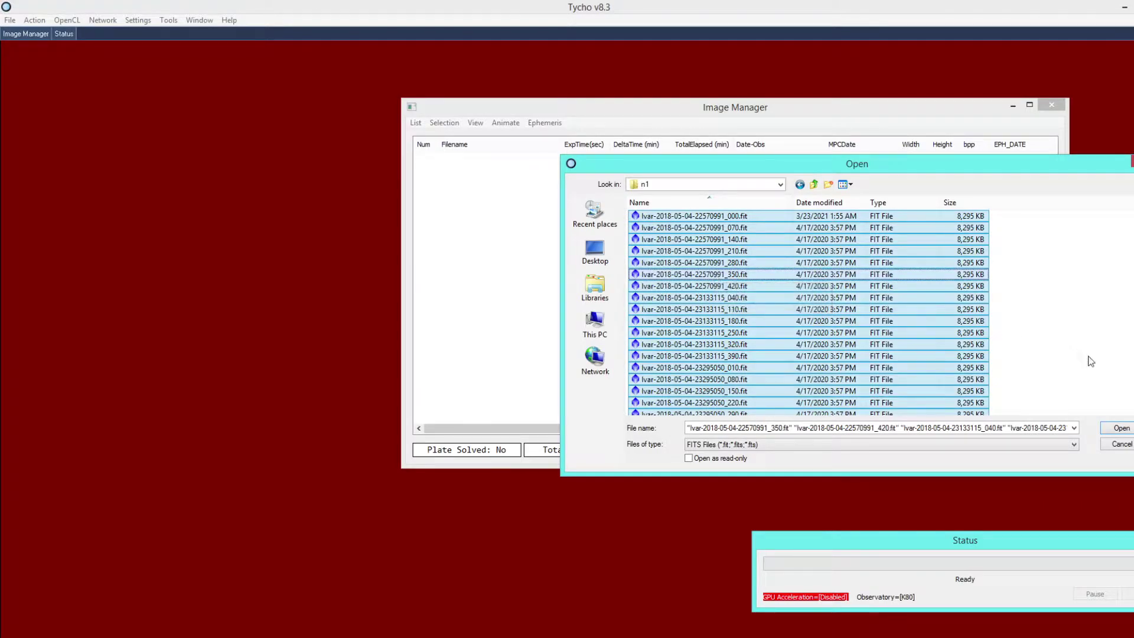
{"action": "left_click", "coordinate": [1108, 431]}
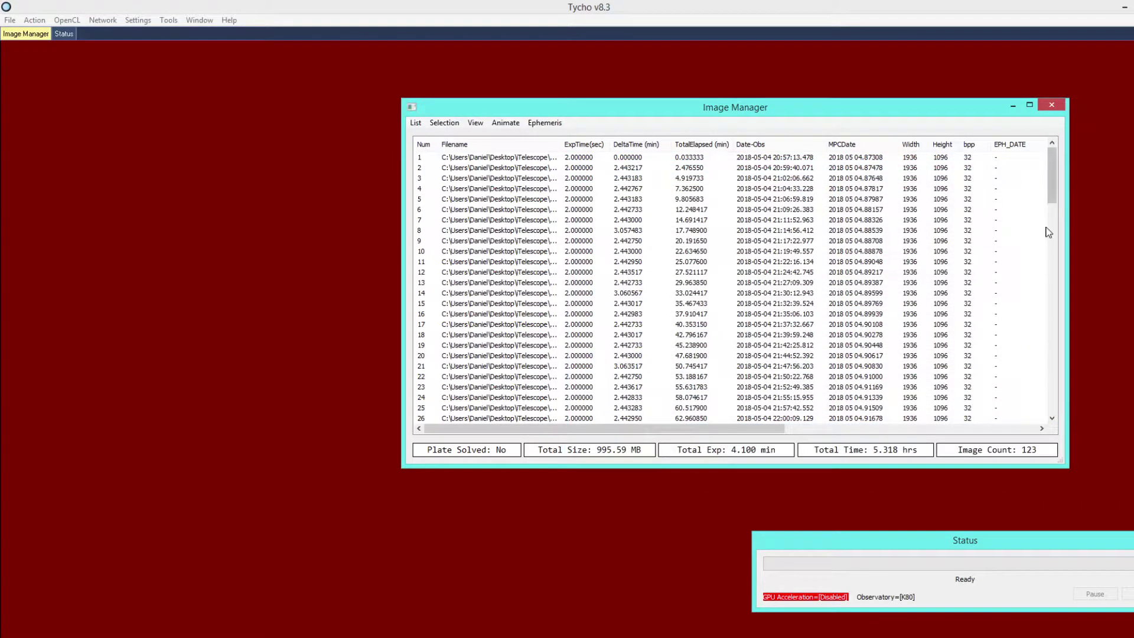
Step: View the loaded images in the Image Viewer, with the display inverted and Large View enabled
{"action": "left_click_drag", "start_coordinate": [1052, 186], "coordinate": [1028, 432]}
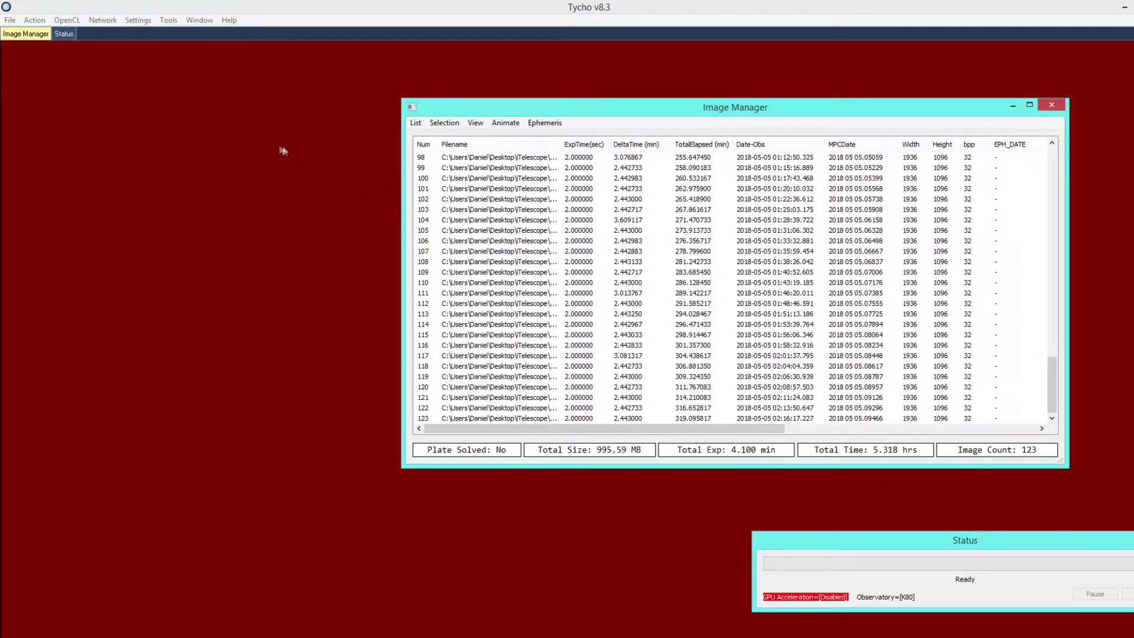
{"action": "left_click", "coordinate": [37, 23]}
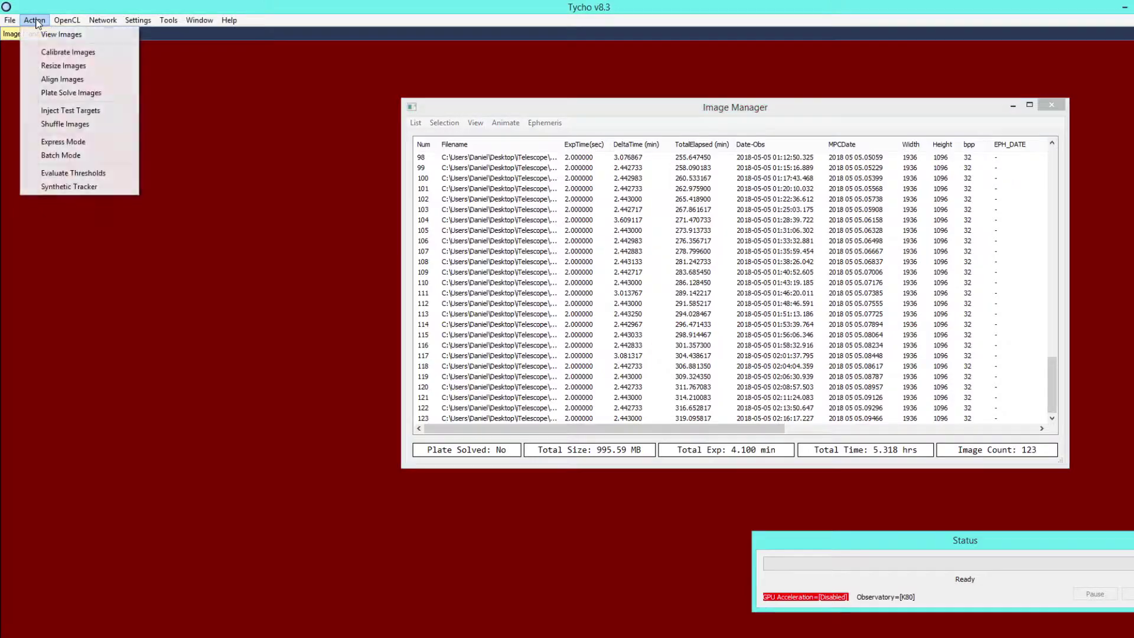
{"action": "left_click", "coordinate": [93, 34]}
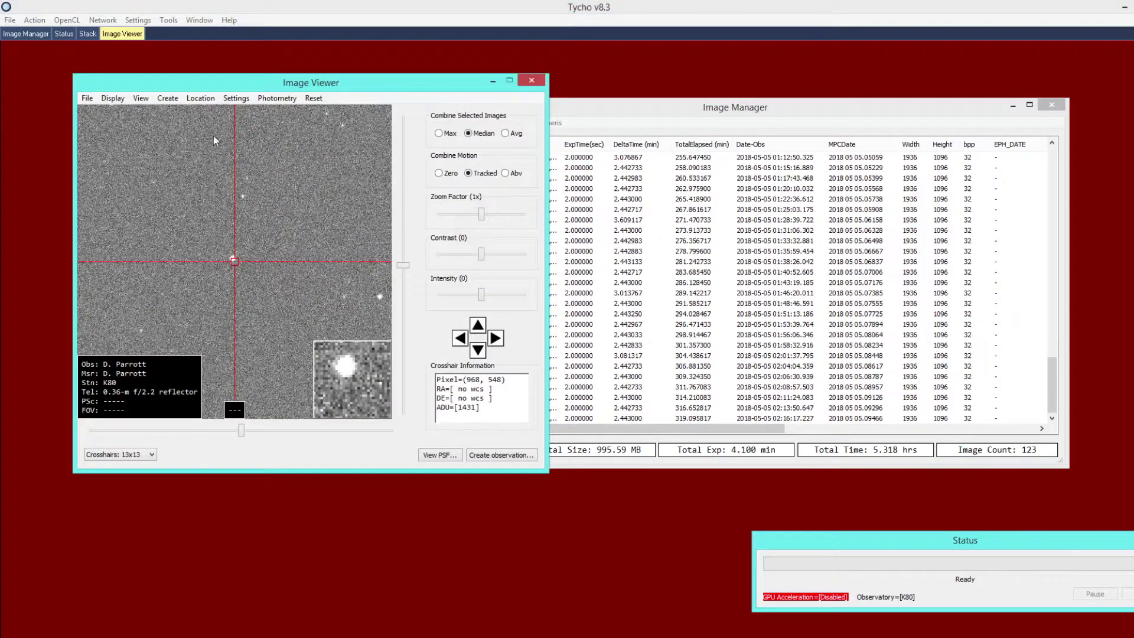
{"action": "left_click", "coordinate": [95, 99]}
{"action": "mouse_move", "coordinate": [109, 102]}
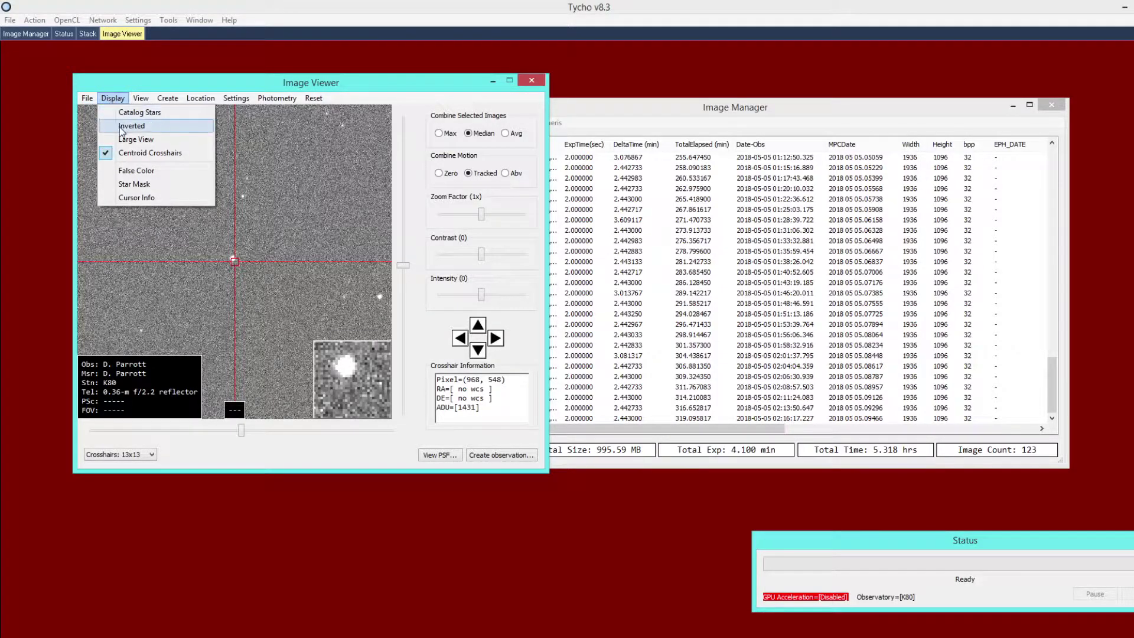
{"action": "left_click", "coordinate": [132, 126]}
{"action": "left_click", "coordinate": [113, 98]}
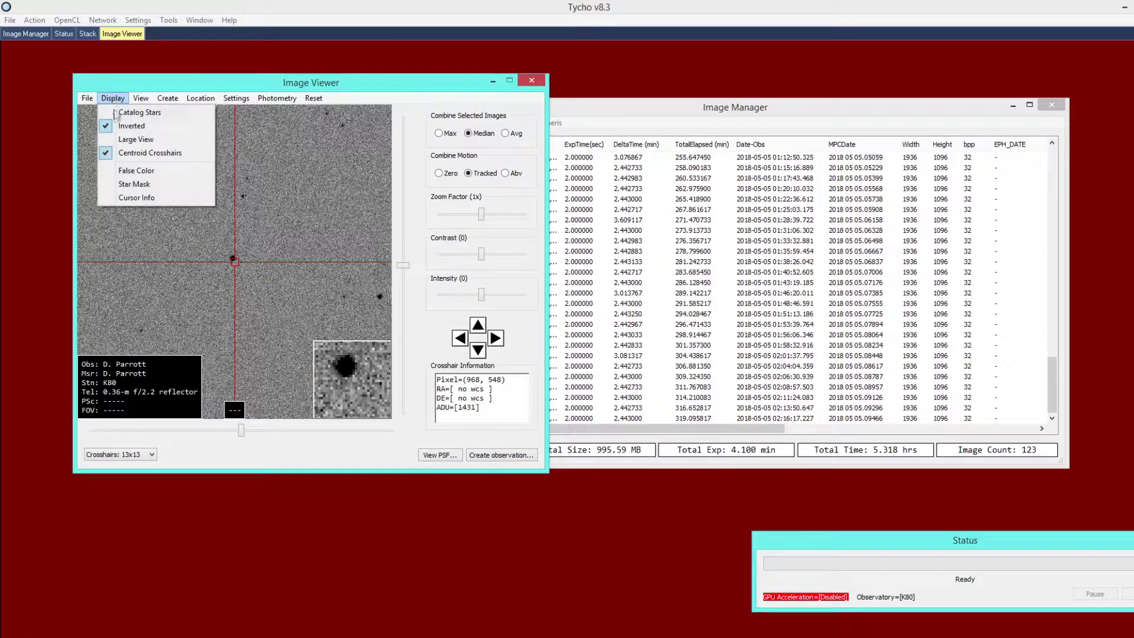
{"action": "left_click", "coordinate": [152, 142]}
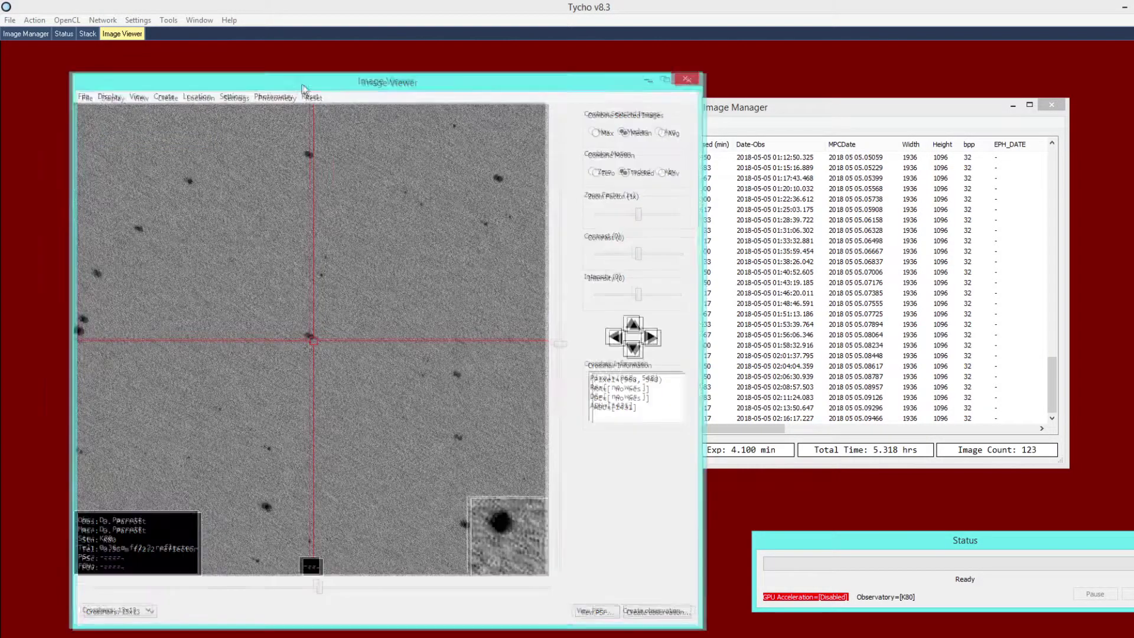
{"action": "left_click_drag", "start_coordinate": [306, 91], "coordinate": [254, 65]}
Step: Step through the image list from the first frame towards the last and back, examining how the star field shifts between frames
{"action": "left_click_drag", "start_coordinate": [1051, 387], "coordinate": [1041, 165]}
{"action": "left_click", "coordinate": [911, 159]}
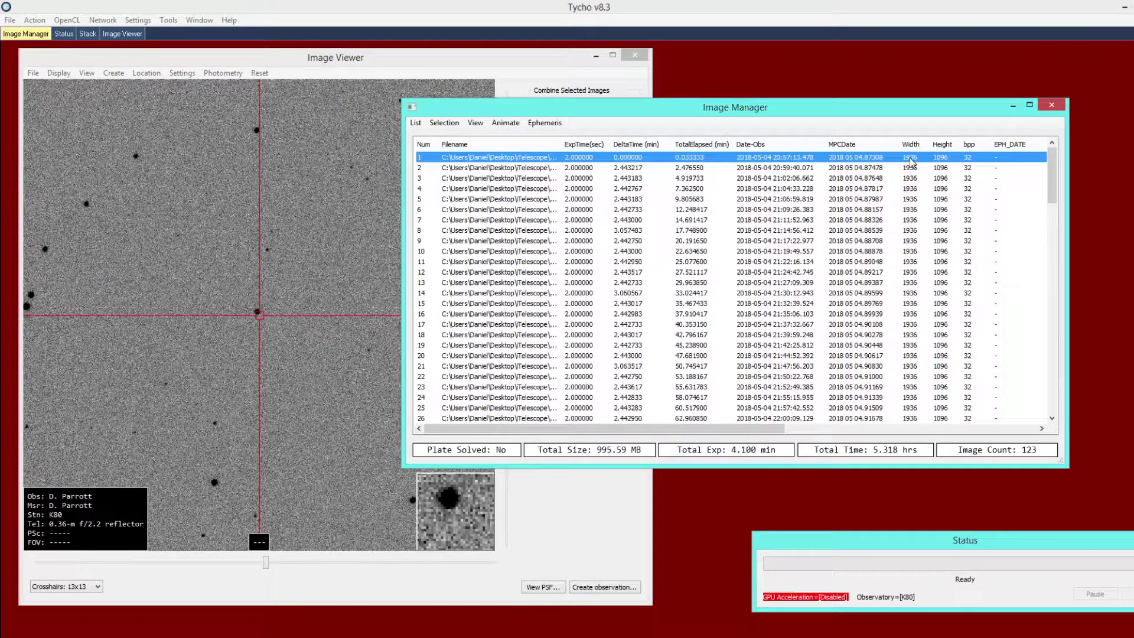
{"action": "key", "text": "Down"}
{"action": "key", "text": "Down"}
{"action": "key", "text": "Down"}
{"action": "key", "text": "Down"}
{"action": "key", "text": "Down"}
{"action": "key", "text": "Down"}
{"action": "key", "text": "Down"}
{"action": "key", "text": "Down"}
{"action": "key", "text": "Down"}
{"action": "key", "text": "Down"}
{"action": "key", "text": "Down"}
{"action": "key", "text": "Down"}
{"action": "key", "text": "Down"}
{"action": "key", "text": "Down"}
{"action": "key", "text": "Down"}
{"action": "key", "text": "Down"}
{"action": "key", "text": "Down"}
{"action": "key", "text": "Down"}
{"action": "key", "text": "Down"}
{"action": "key", "text": "Down"}
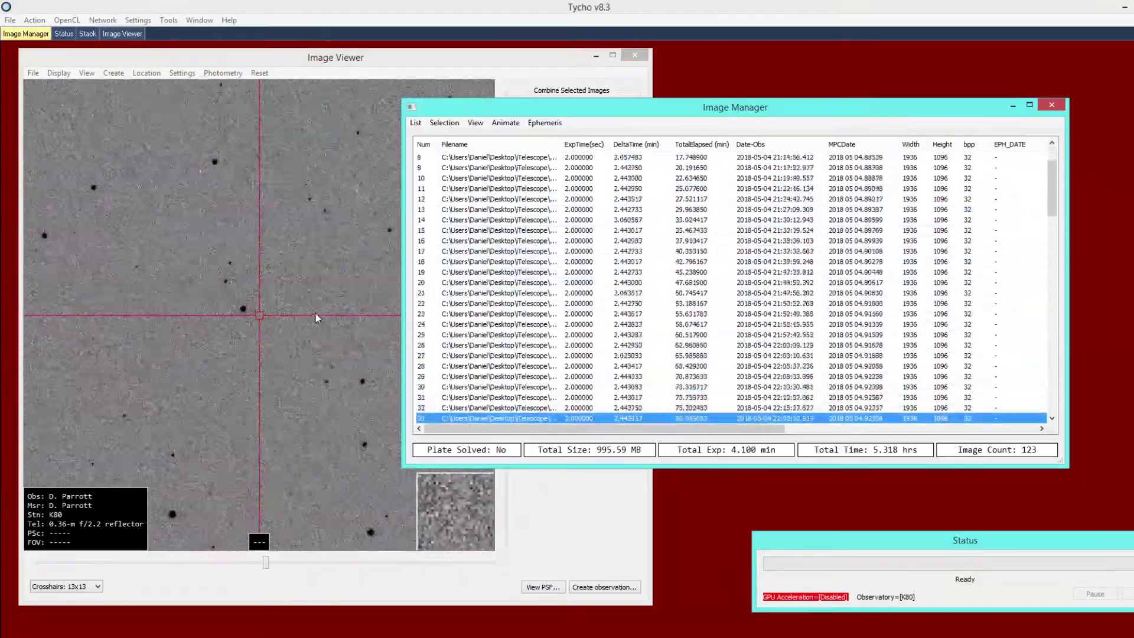
{"action": "key", "text": "Down"}
{"action": "key", "text": "Down"}
{"action": "key", "text": "Down"}
{"action": "key", "text": "Down"}
{"action": "key", "text": "Down"}
{"action": "key", "text": "Down"}
{"action": "key", "text": "Down"}
{"action": "key", "text": "Down"}
{"action": "key", "text": "Down"}
{"action": "key", "text": "Down"}
{"action": "key", "text": "Down"}
{"action": "key", "text": "Down"}
{"action": "key", "text": "Down"}
{"action": "key", "text": "Down"}
{"action": "key", "text": "Down"}
{"action": "key", "text": "Down"}
{"action": "key", "text": "Down"}
{"action": "key", "text": "Down"}
{"action": "key", "text": "Down"}
{"action": "key", "text": "Down"}
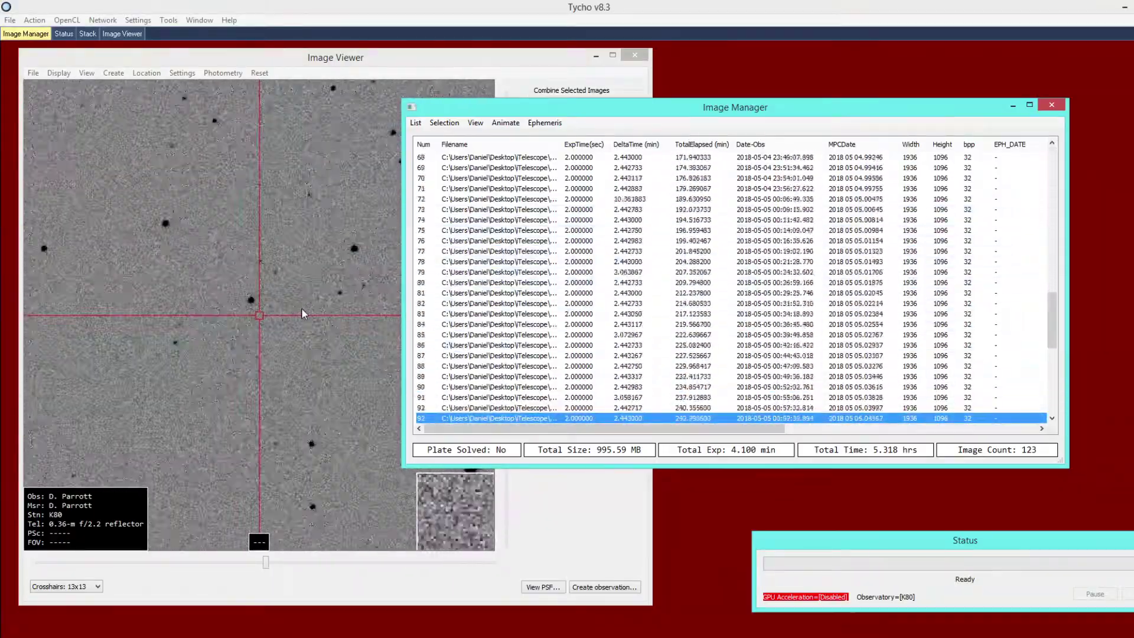
{"action": "key", "text": "Down"}
{"action": "key", "text": "Down"}
{"action": "key", "text": "Down"}
{"action": "key", "text": "Down"}
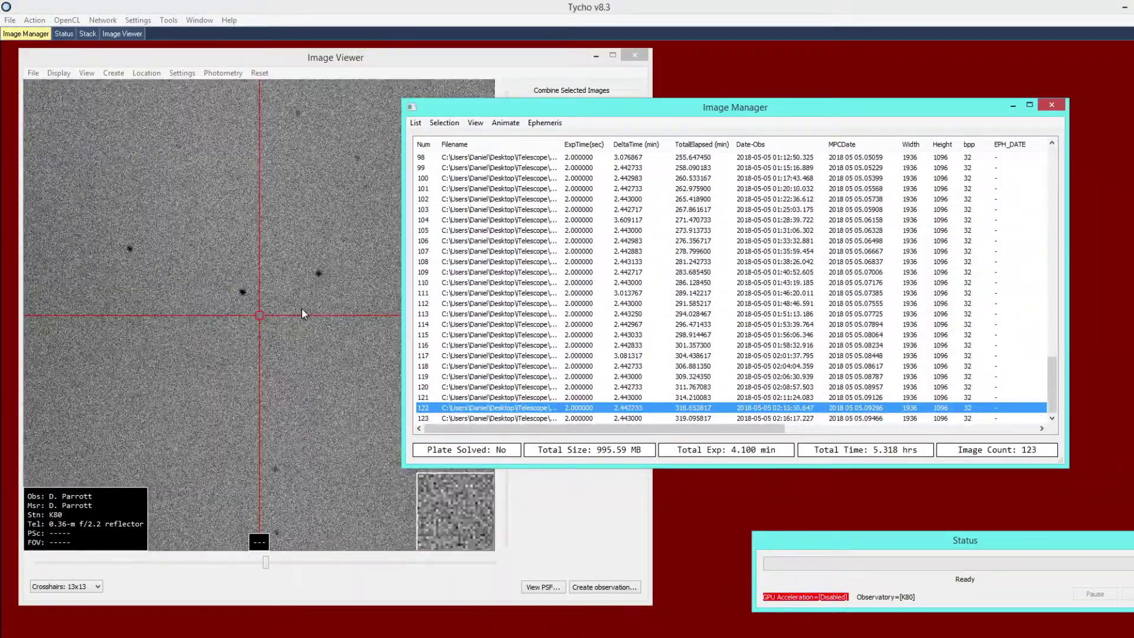
{"action": "key", "text": "Up"}
{"action": "key", "text": "Up"}
{"action": "key", "text": "Up"}
{"action": "key", "text": "Up"}
{"action": "key", "text": "Up"}
{"action": "key", "text": "Up"}
{"action": "key", "text": "Up"}
{"action": "key", "text": "Up"}
{"action": "key", "text": "Up"}
{"action": "key", "text": "Up"}
{"action": "key", "text": "Up"}
{"action": "key", "text": "Up"}
{"action": "key", "text": "Up"}
{"action": "key", "text": "Up"}
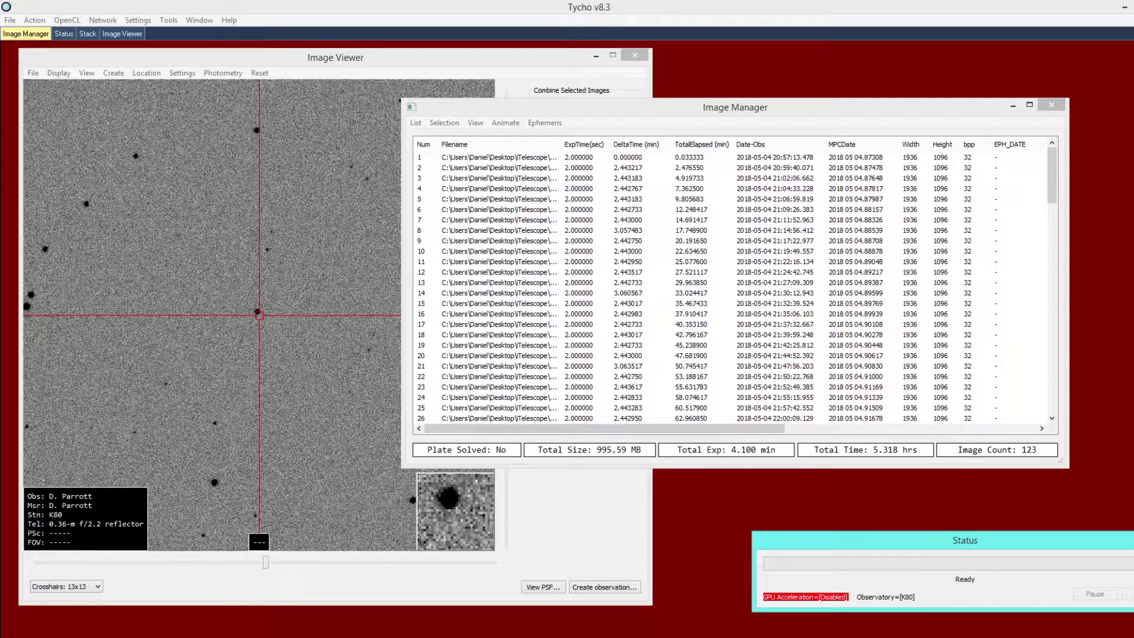
{"action": "left_click", "coordinate": [305, 226]}
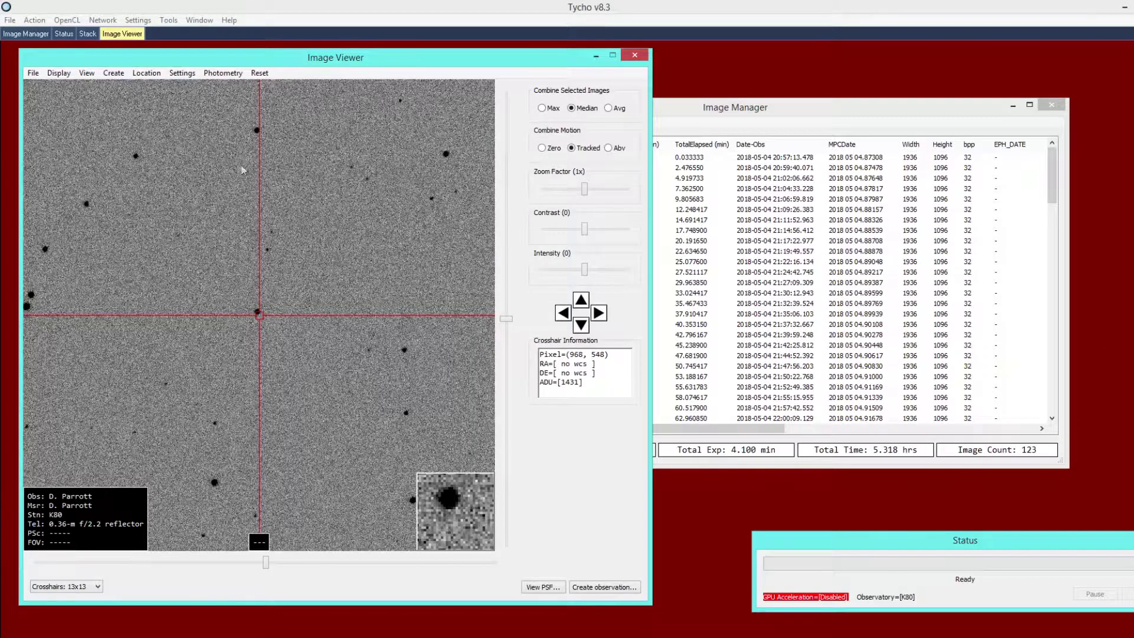
{"action": "left_click", "coordinate": [34, 20]}
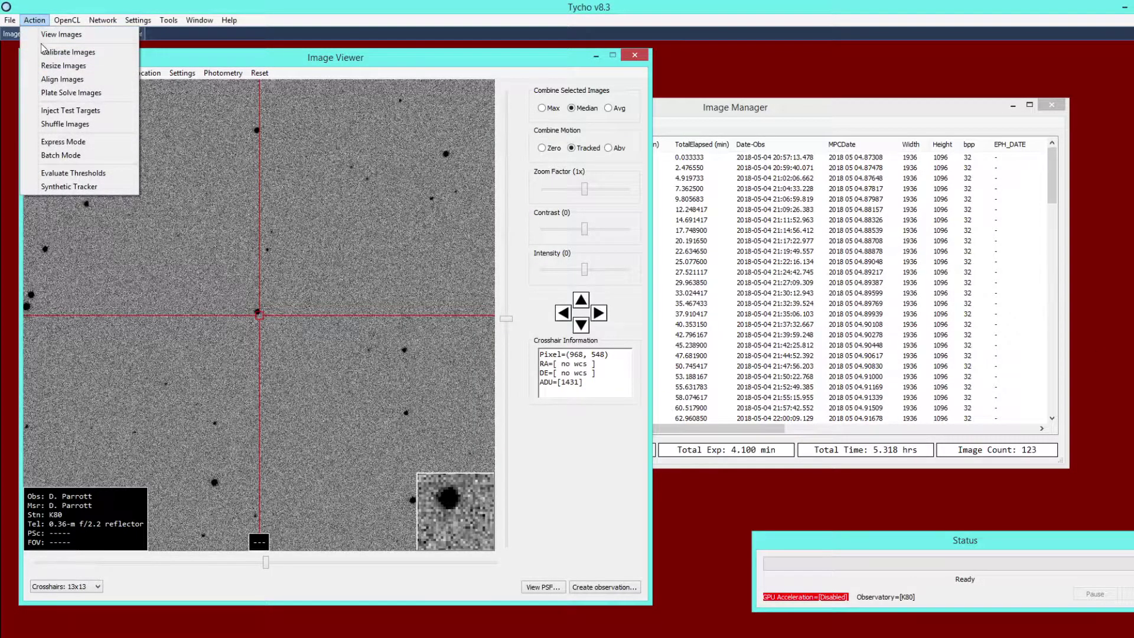
{"action": "left_click", "coordinate": [518, 229]}
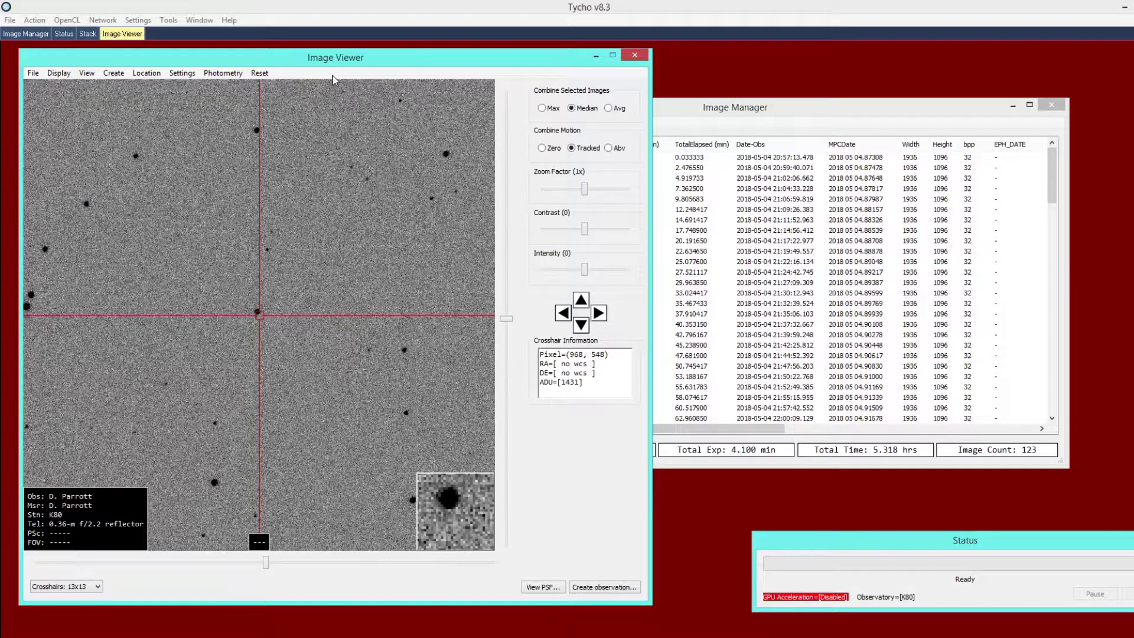
{"action": "left_click", "coordinate": [684, 123]}
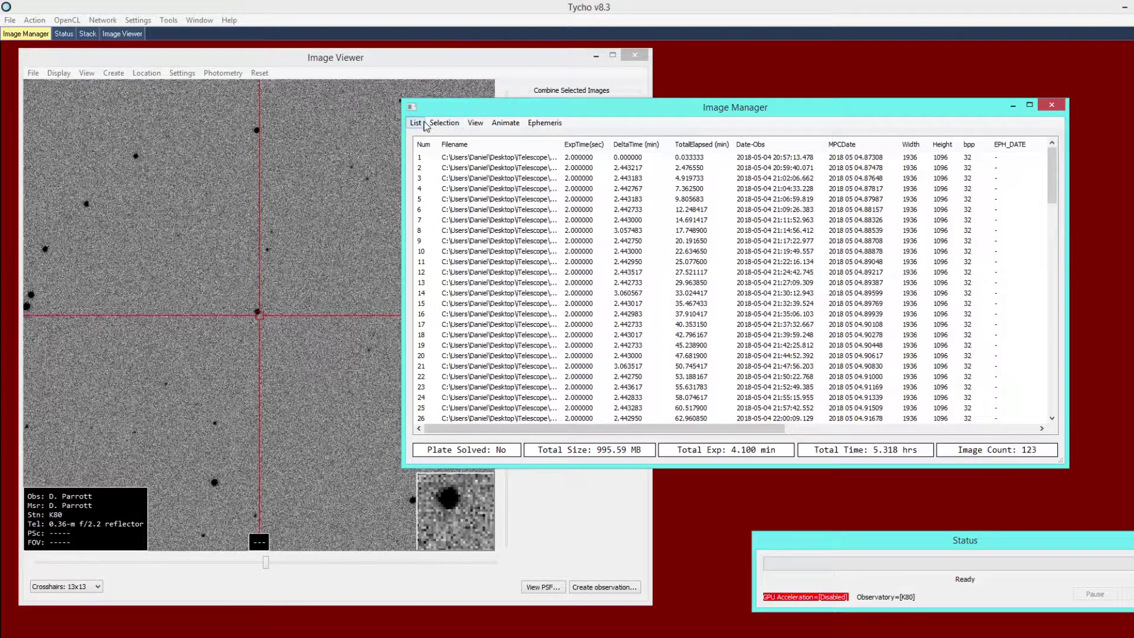
{"action": "left_click", "coordinate": [318, 144]}
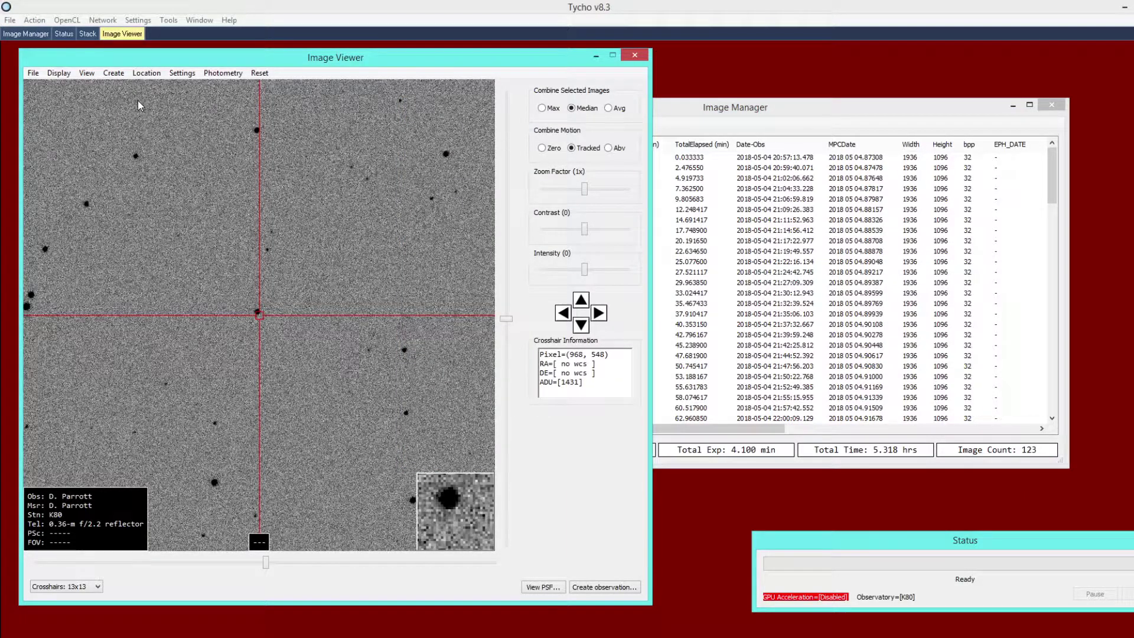
Step: Set image calibration to skip the flat frame and leave images unnormalized, and save these calibration settings
{"action": "left_click", "coordinate": [35, 20]}
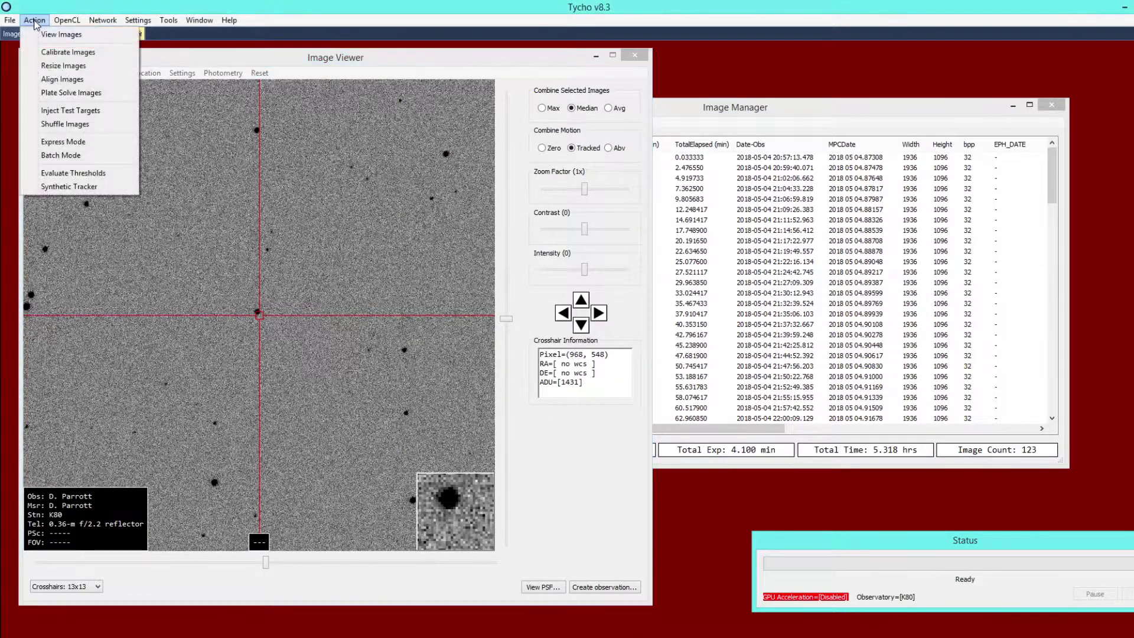
{"action": "left_click", "coordinate": [48, 54]}
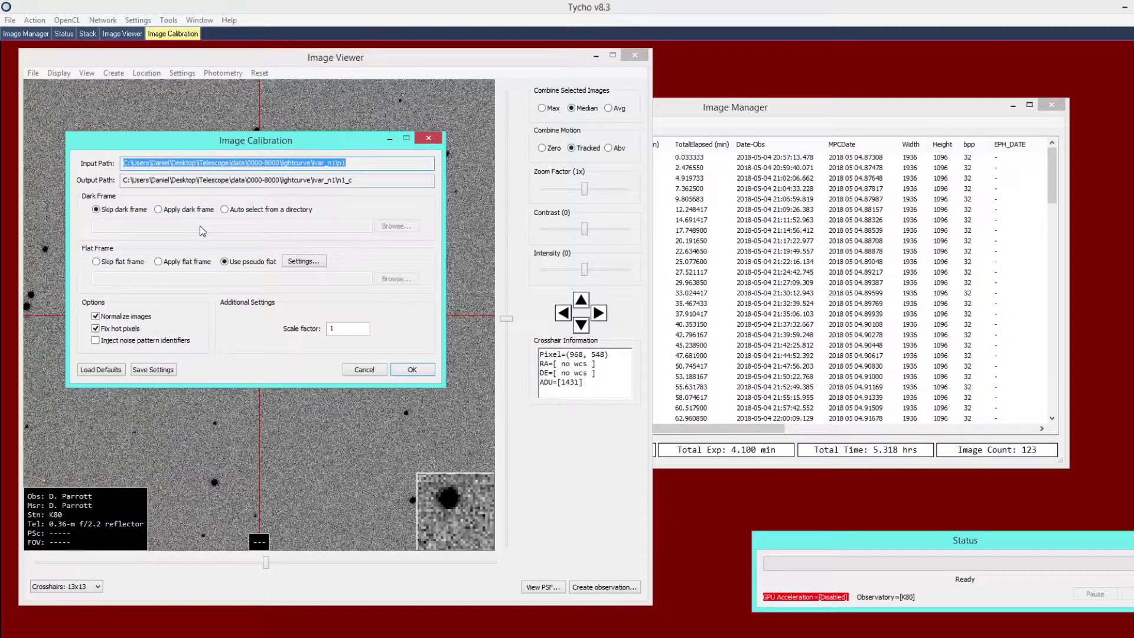
{"action": "left_click", "coordinate": [100, 261]}
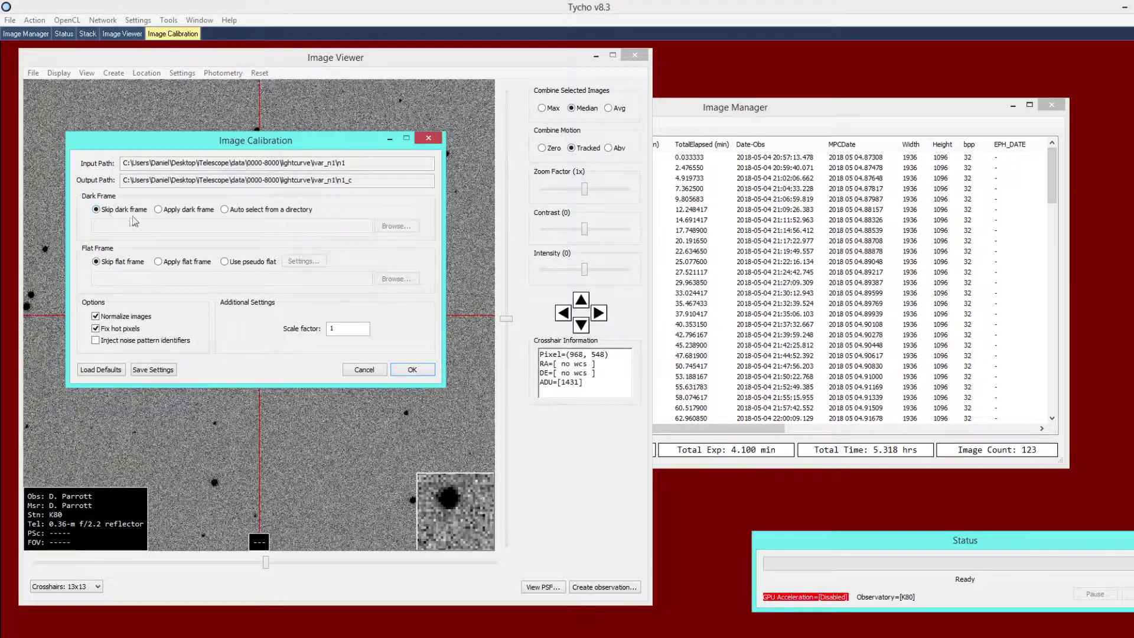
{"action": "left_click", "coordinate": [111, 319]}
{"action": "left_click", "coordinate": [162, 369]}
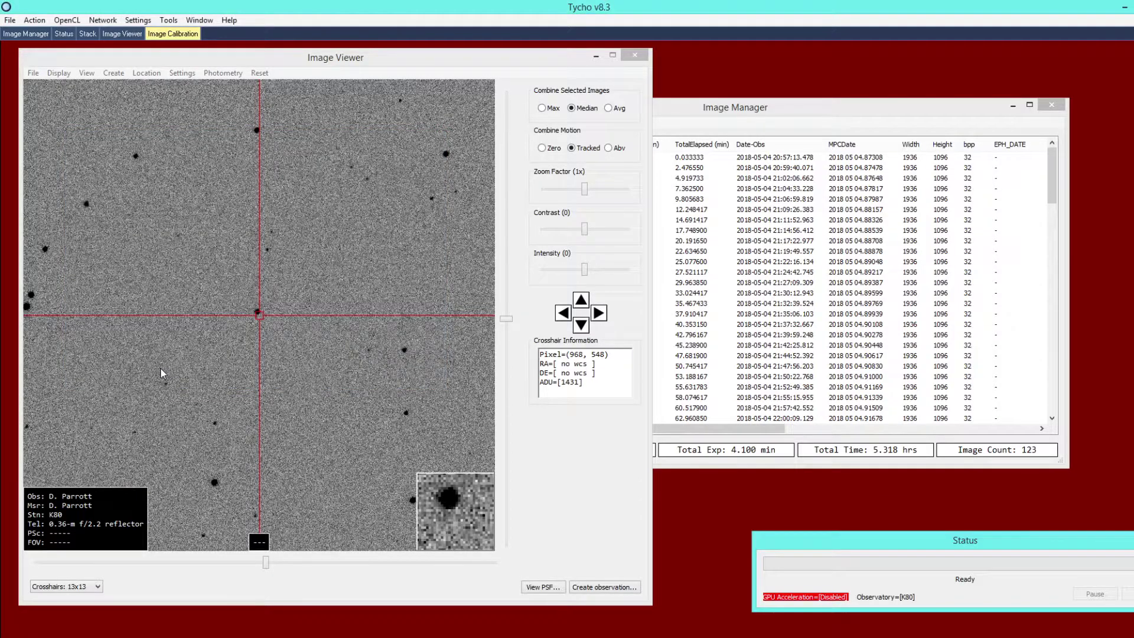
Step: Calibrate the loaded images with the saved settings, outputting to the n1_c folder
{"action": "left_click", "coordinate": [34, 20]}
{"action": "left_click", "coordinate": [50, 52]}
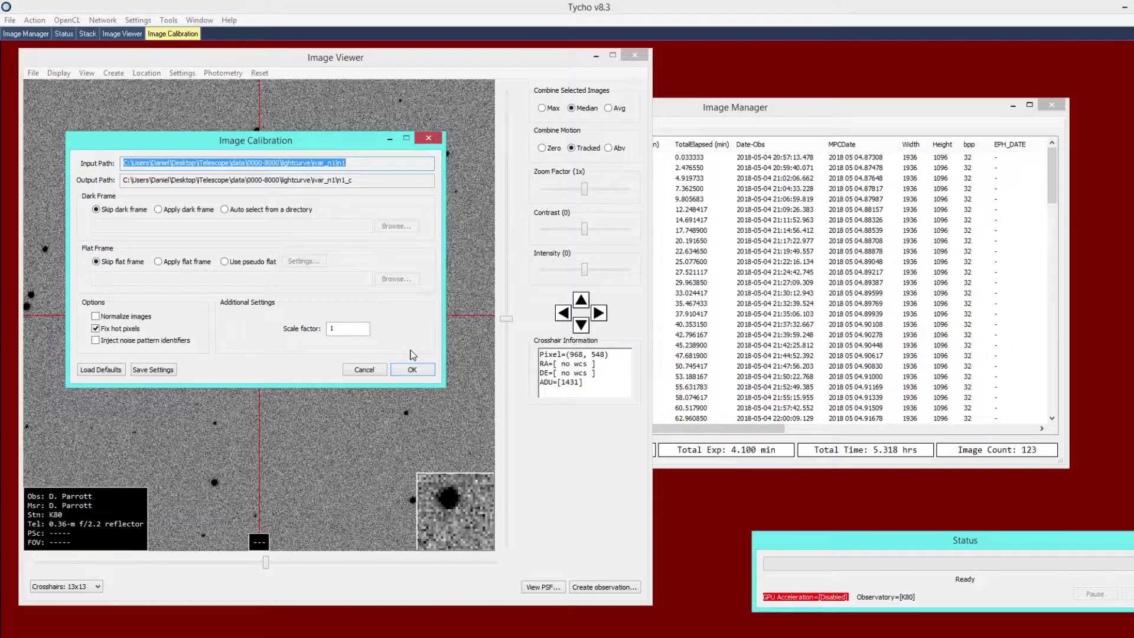
{"action": "left_click", "coordinate": [412, 369]}
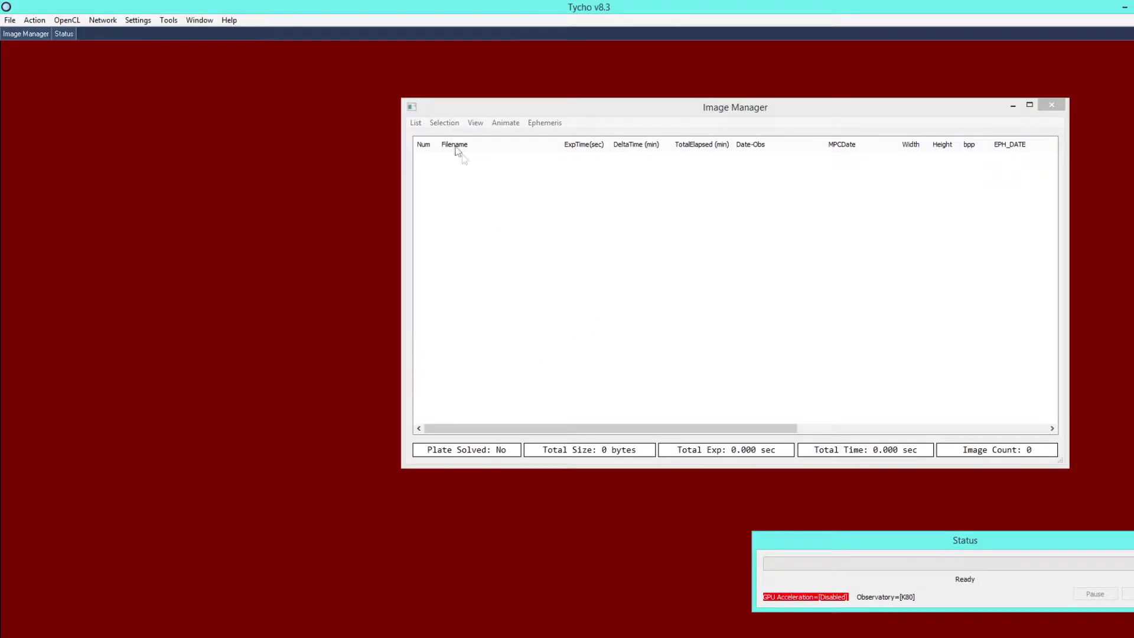
Step: Add all calibrated FITS images from the n1_c folder inside ivar_n1 to the Image Manager
{"action": "left_click", "coordinate": [416, 123]}
{"action": "left_click", "coordinate": [449, 137]}
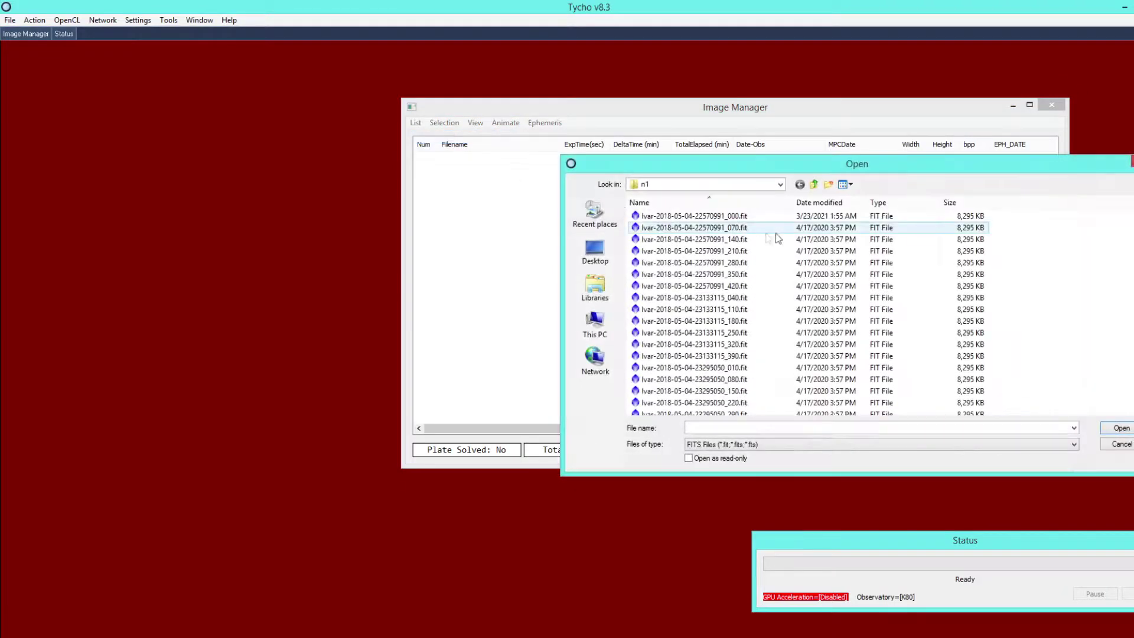
{"action": "left_click", "coordinate": [815, 184]}
{"action": "left_click", "coordinate": [666, 228]}
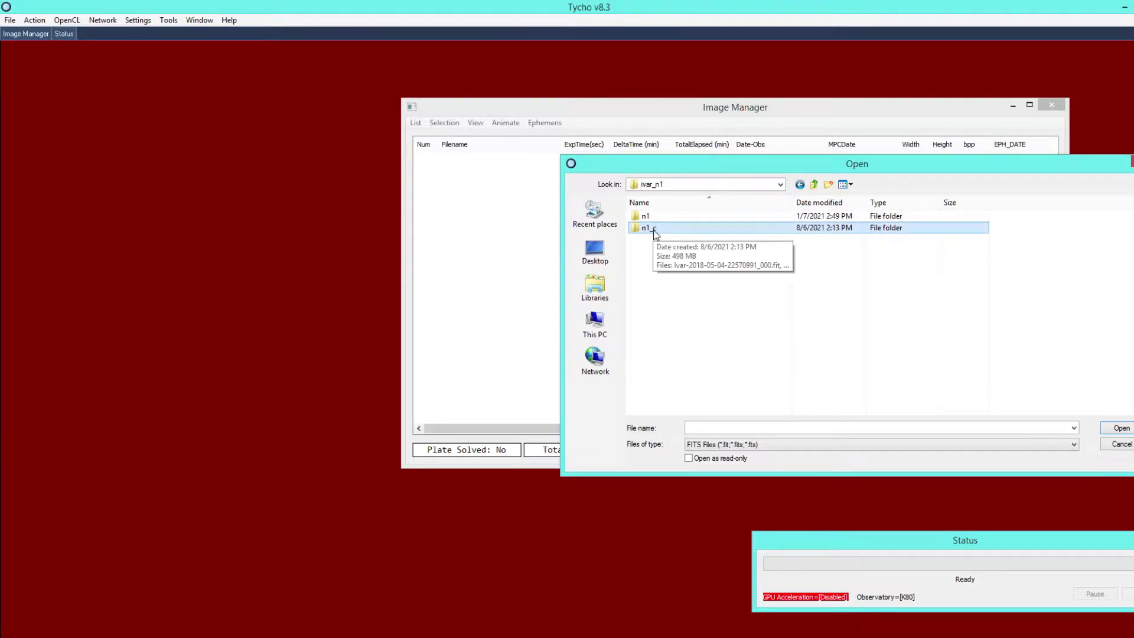
{"action": "double_click", "coordinate": [655, 231]}
{"action": "left_click", "coordinate": [676, 239]}
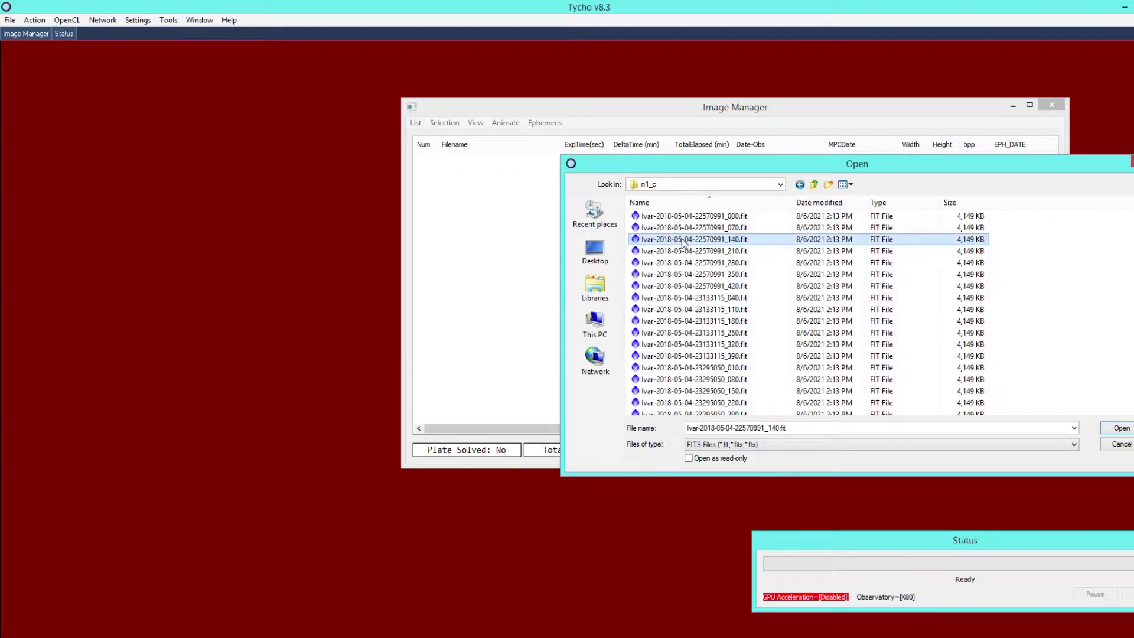
{"action": "key", "text": "ctrl+a"}
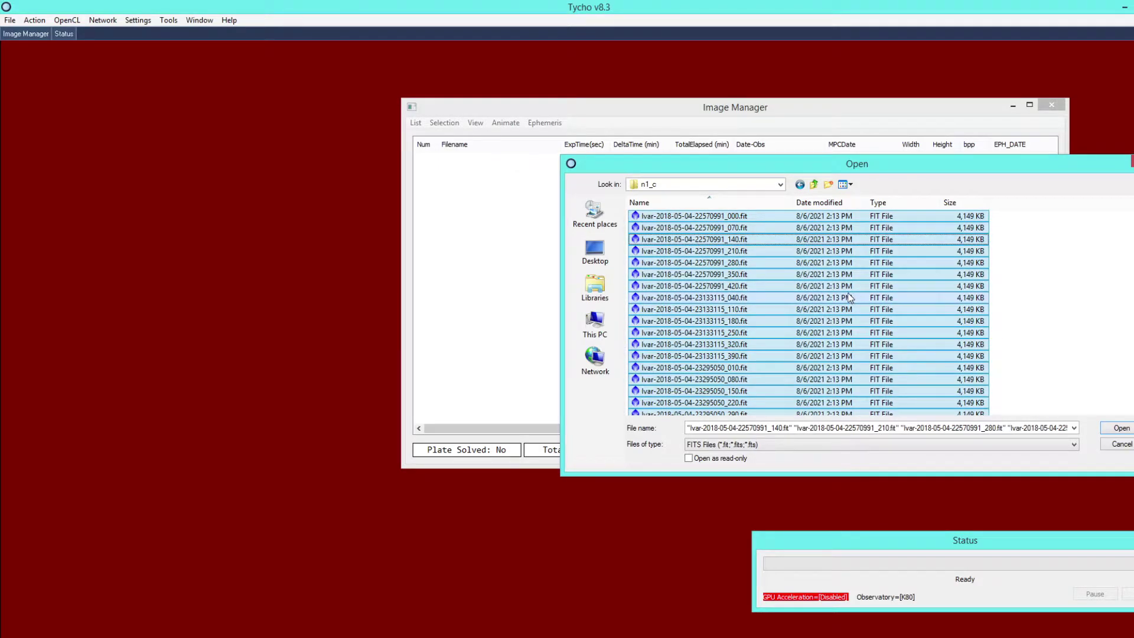
{"action": "left_click", "coordinate": [1120, 430]}
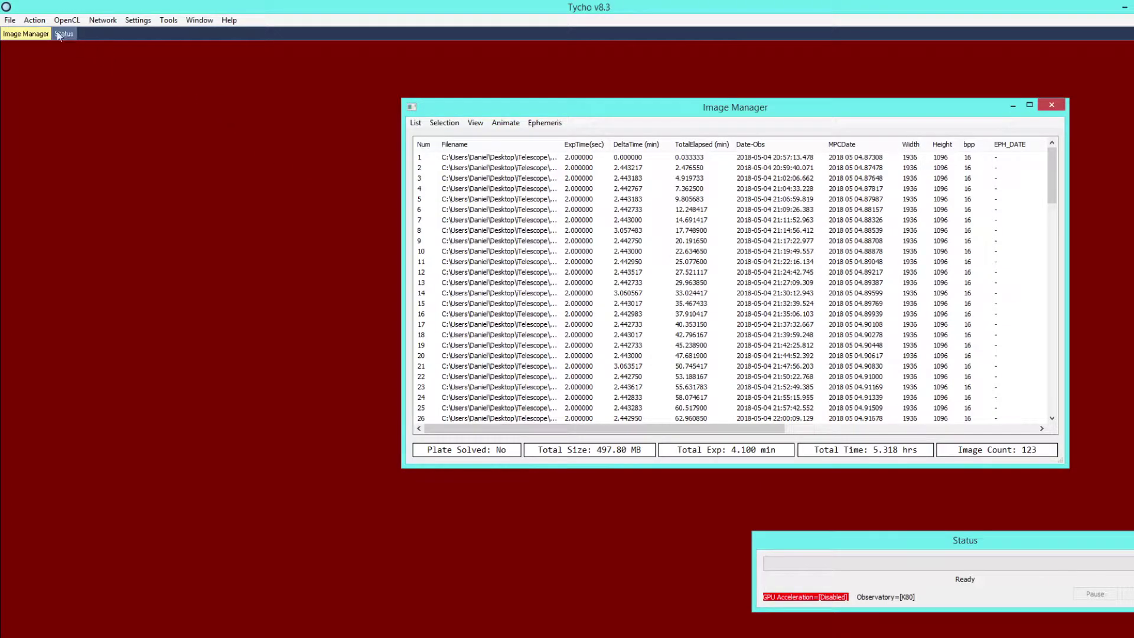
Step: Align the calibrated images with the internal routine using 8 threads, bicubic interpolation and Normal mode, outputting to n1_c_a
{"action": "left_click", "coordinate": [34, 20]}
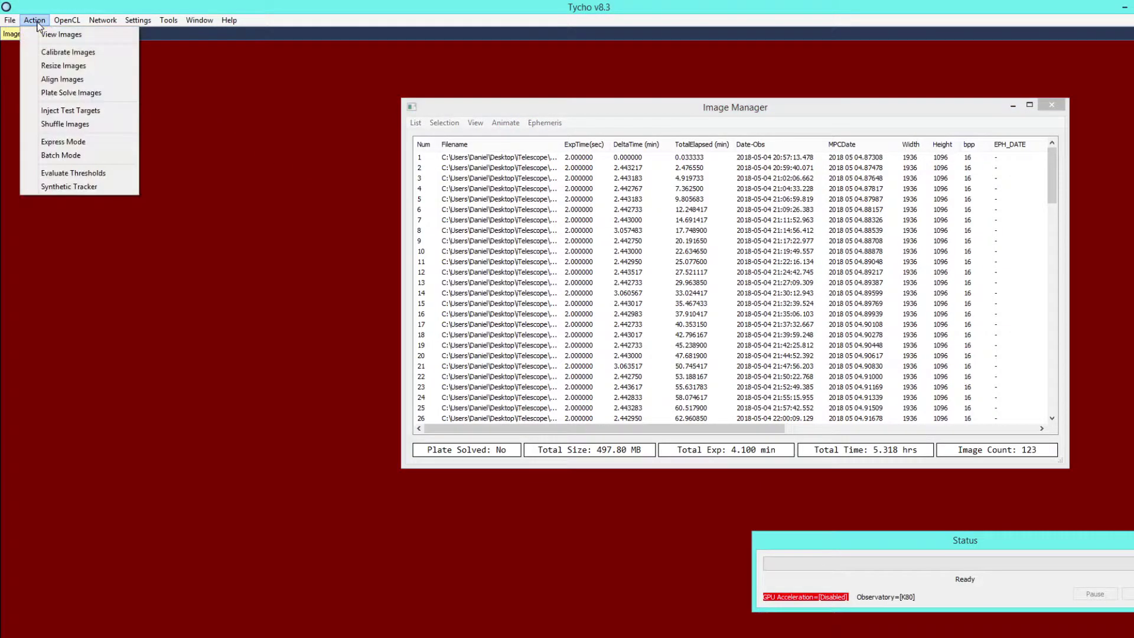
{"action": "left_click", "coordinate": [63, 83]}
{"action": "left_click_drag", "start_coordinate": [180, 51], "coordinate": [269, 159]}
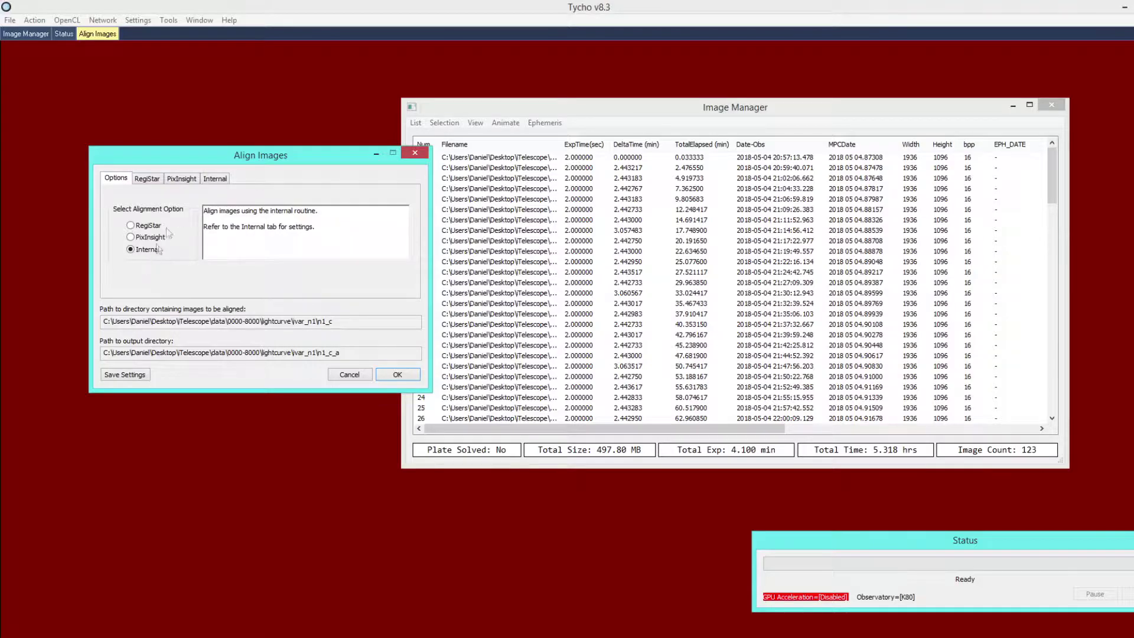
{"action": "left_click", "coordinate": [213, 179]}
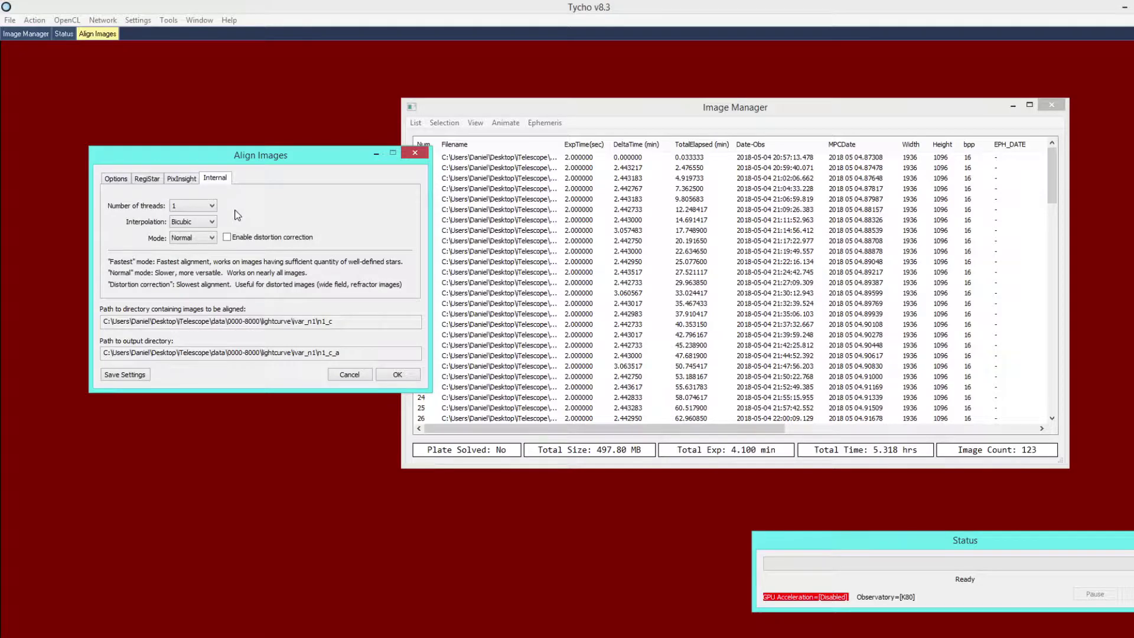
{"action": "left_click", "coordinate": [199, 207]}
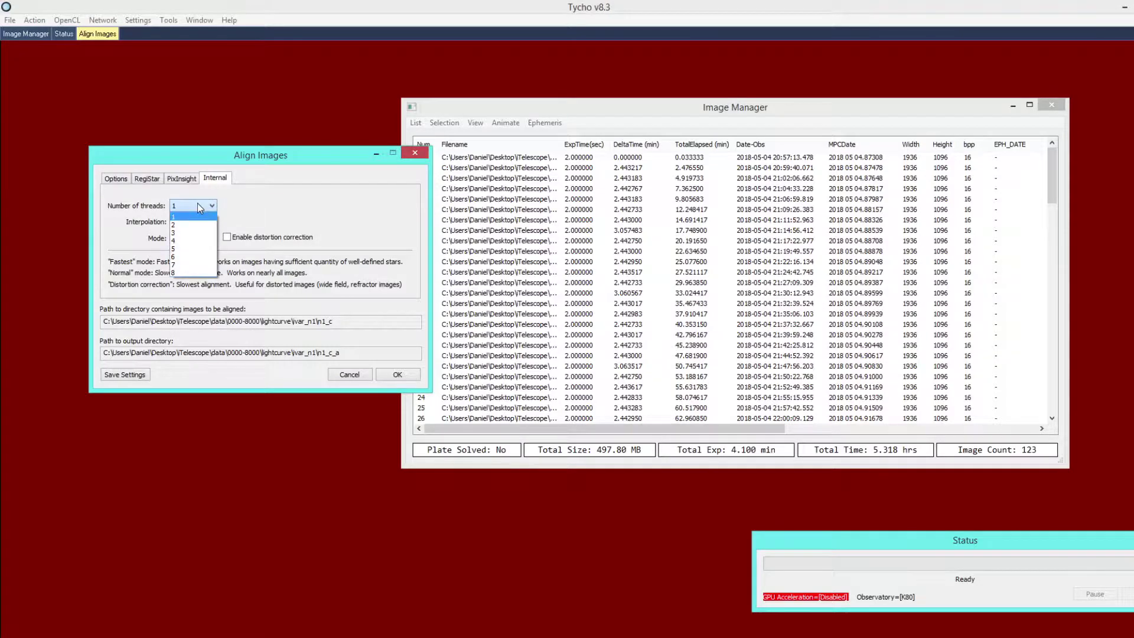
{"action": "left_click", "coordinate": [184, 272]}
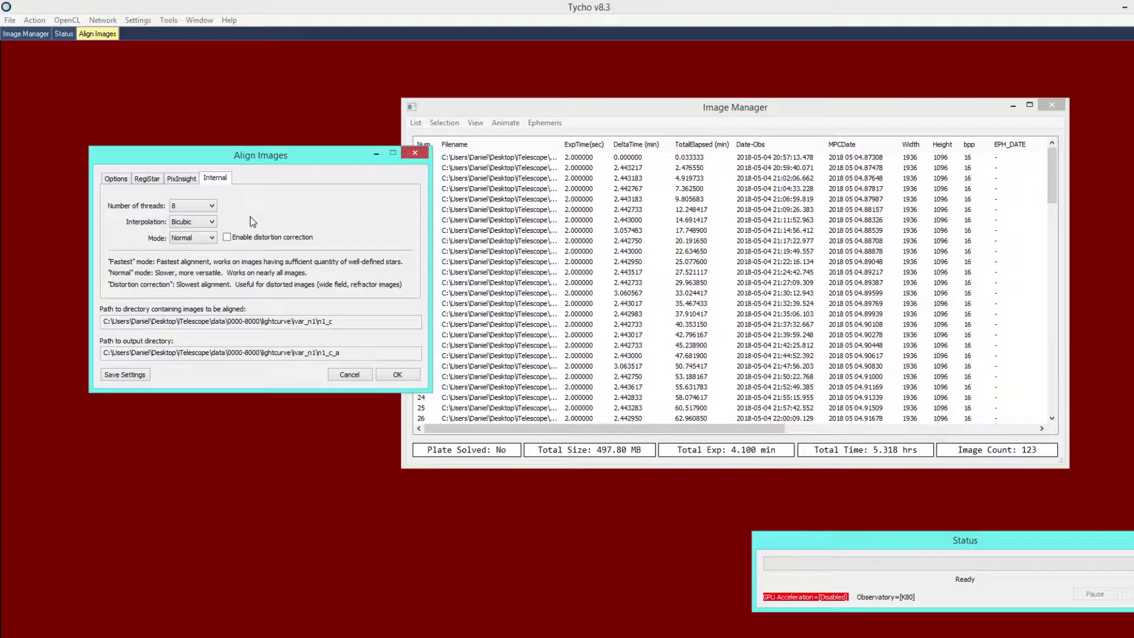
{"action": "left_click", "coordinate": [181, 222]}
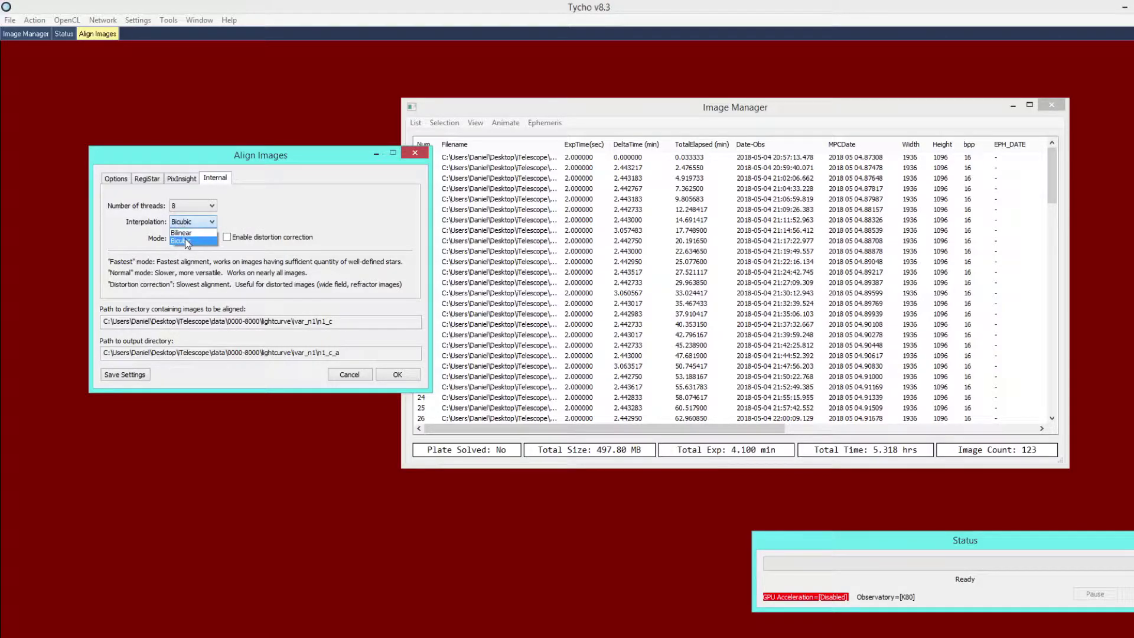
{"action": "left_click", "coordinate": [304, 206]}
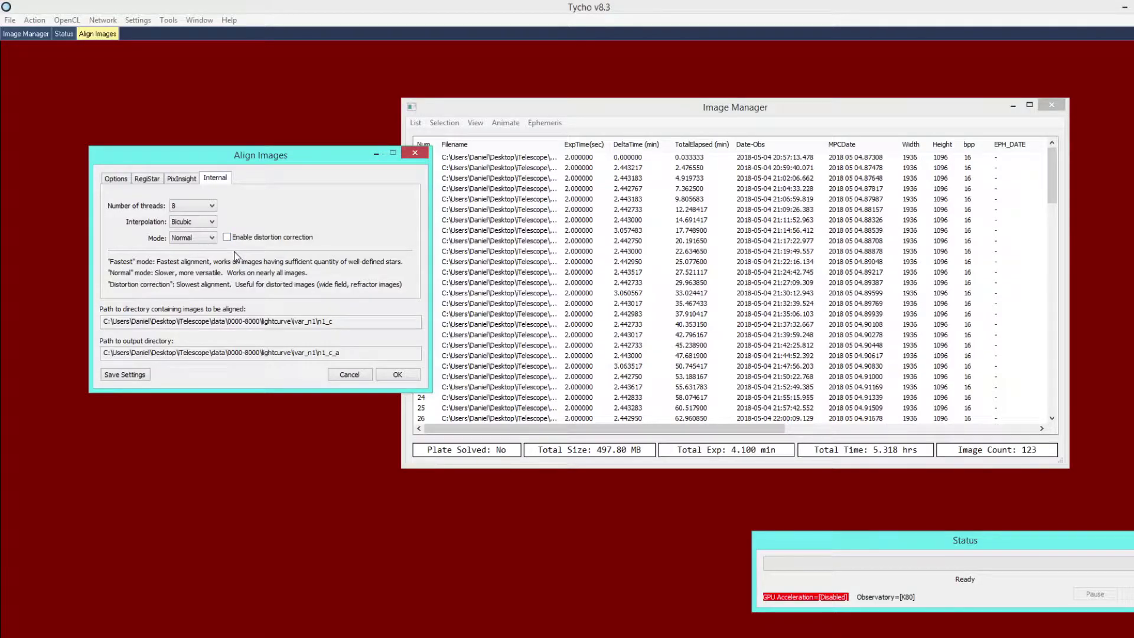
{"action": "left_click", "coordinate": [118, 180]}
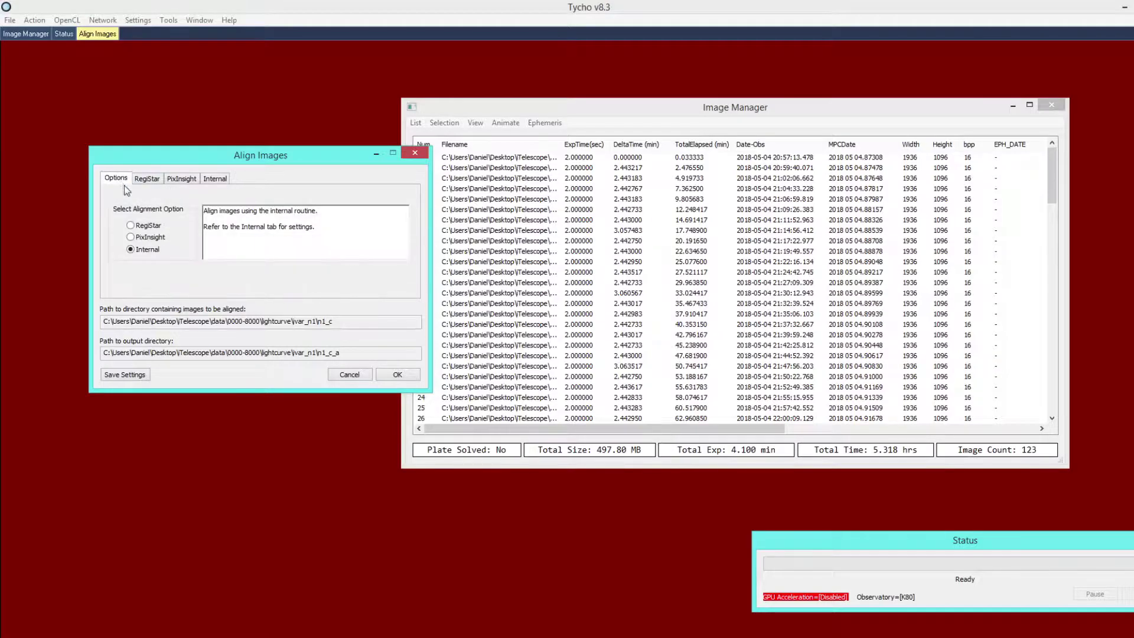
{"action": "left_click", "coordinate": [397, 376]}
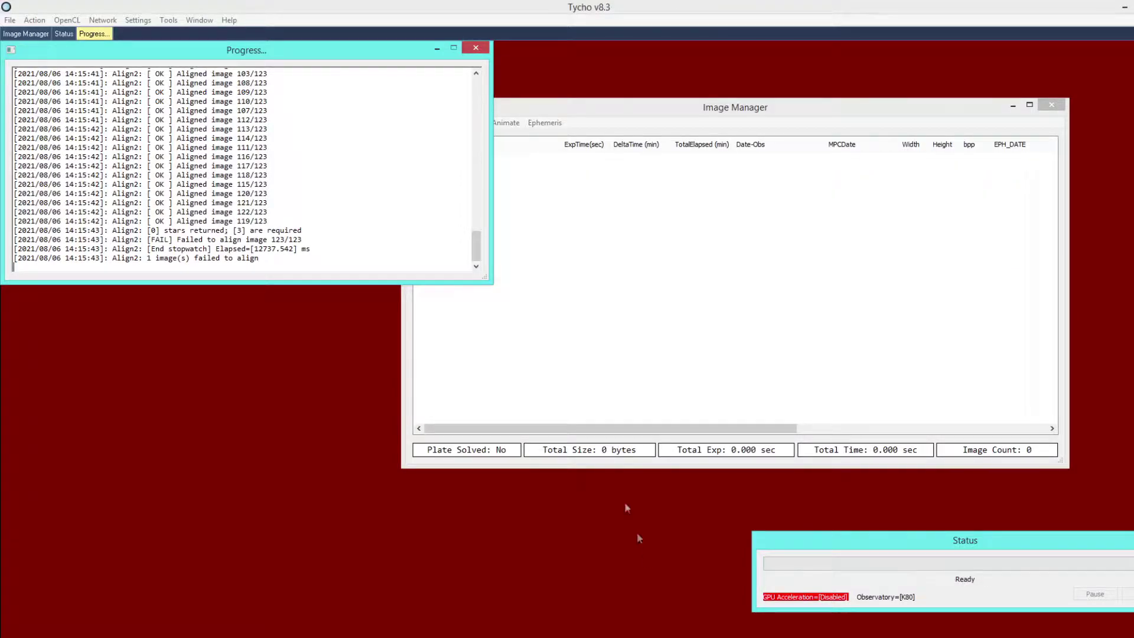
Step: Add all aligned FITS images from the n1_c_a folder to the Image Manager and compare the image count with the alignment log
{"action": "left_click_drag", "start_coordinate": [313, 50], "coordinate": [342, 91]}
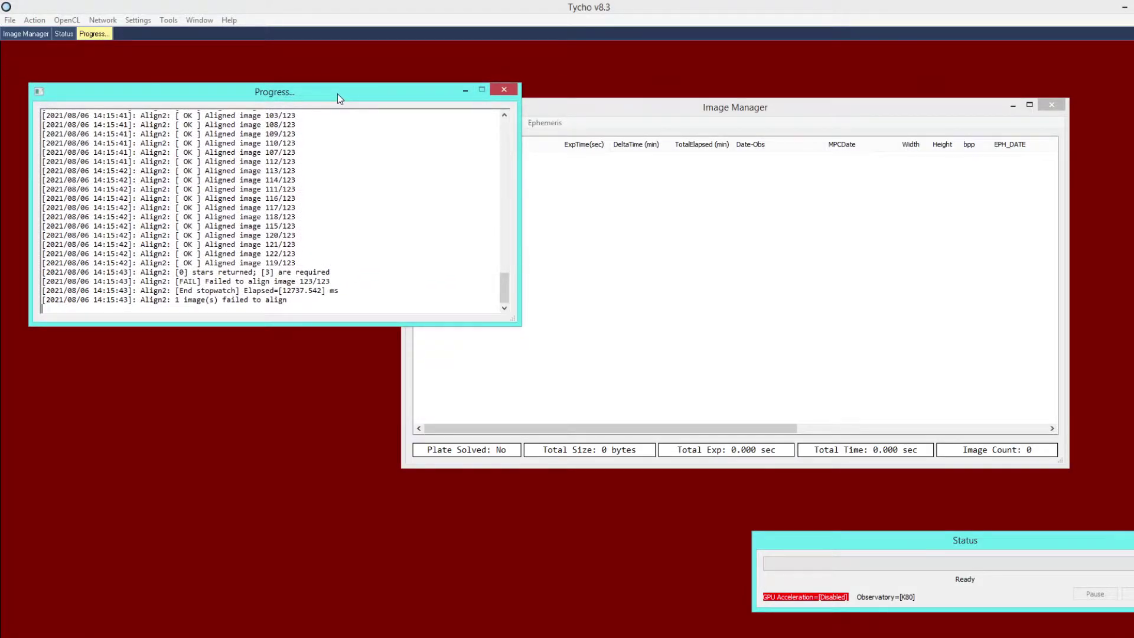
{"action": "left_click", "coordinate": [593, 292]}
{"action": "left_click", "coordinate": [416, 123]}
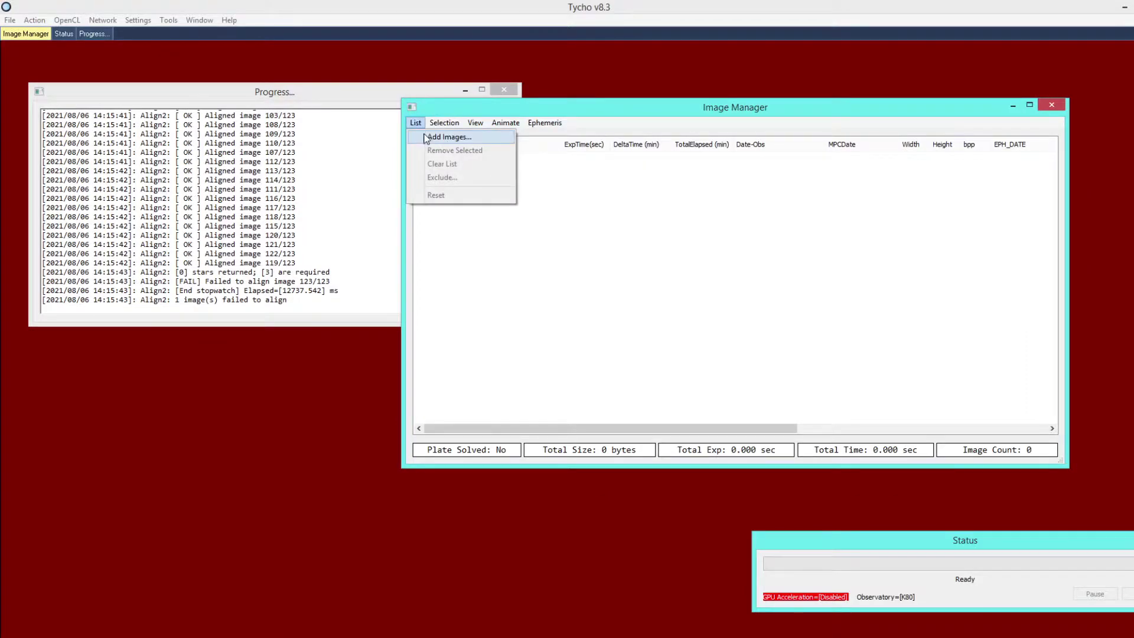
{"action": "left_click", "coordinate": [440, 137]}
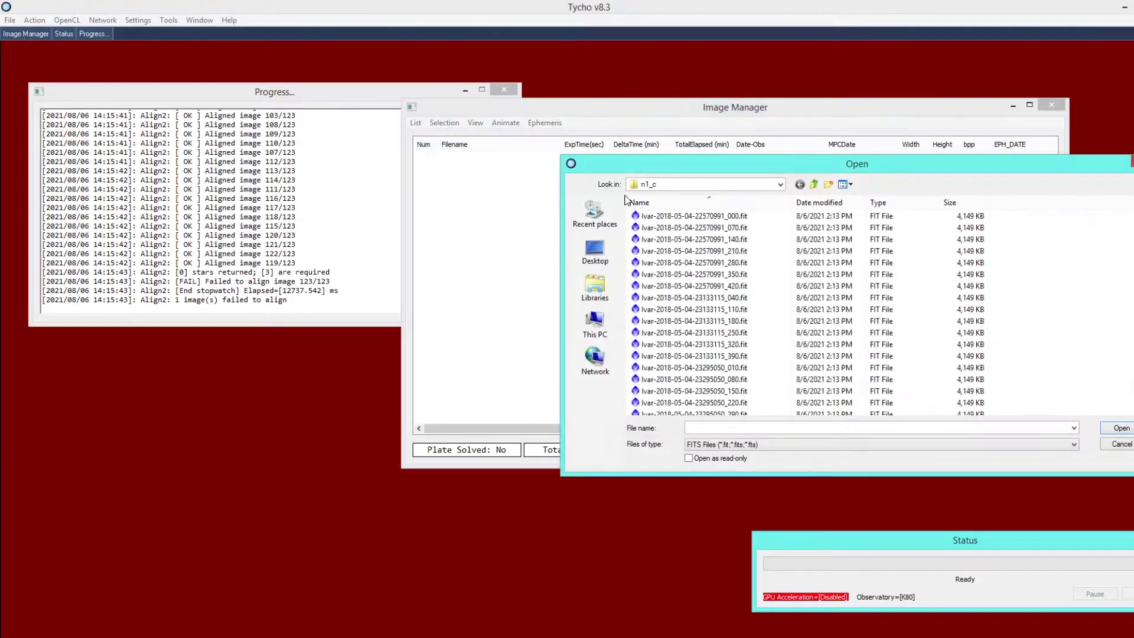
{"action": "left_click", "coordinate": [814, 184]}
{"action": "left_click", "coordinate": [684, 241]}
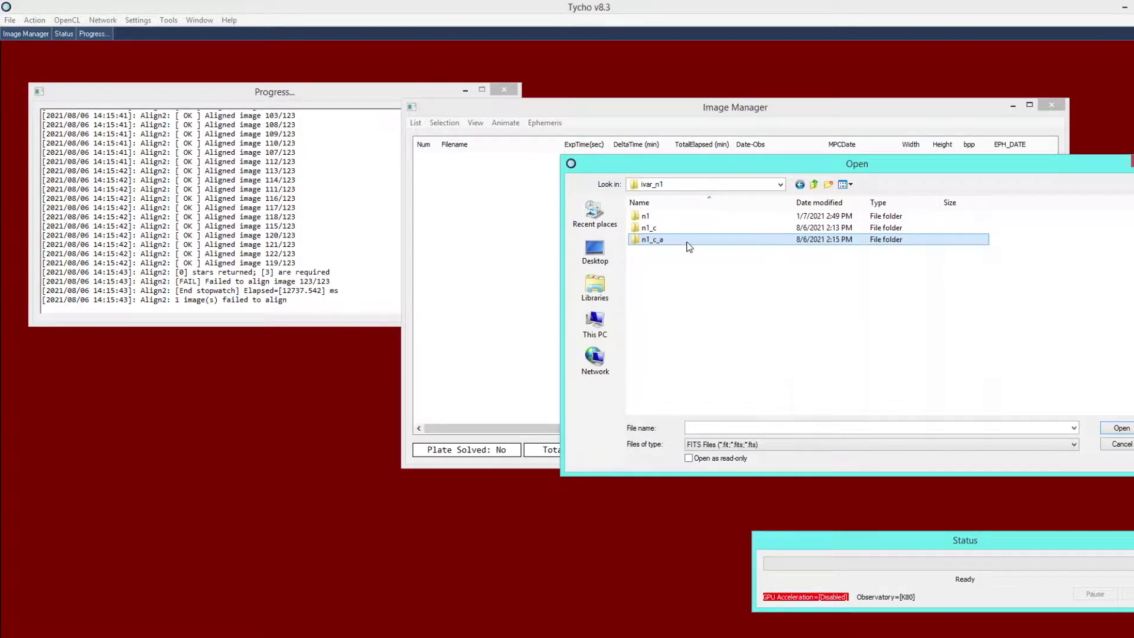
{"action": "double_click", "coordinate": [676, 241]}
{"action": "key", "text": "ctrl+a"}
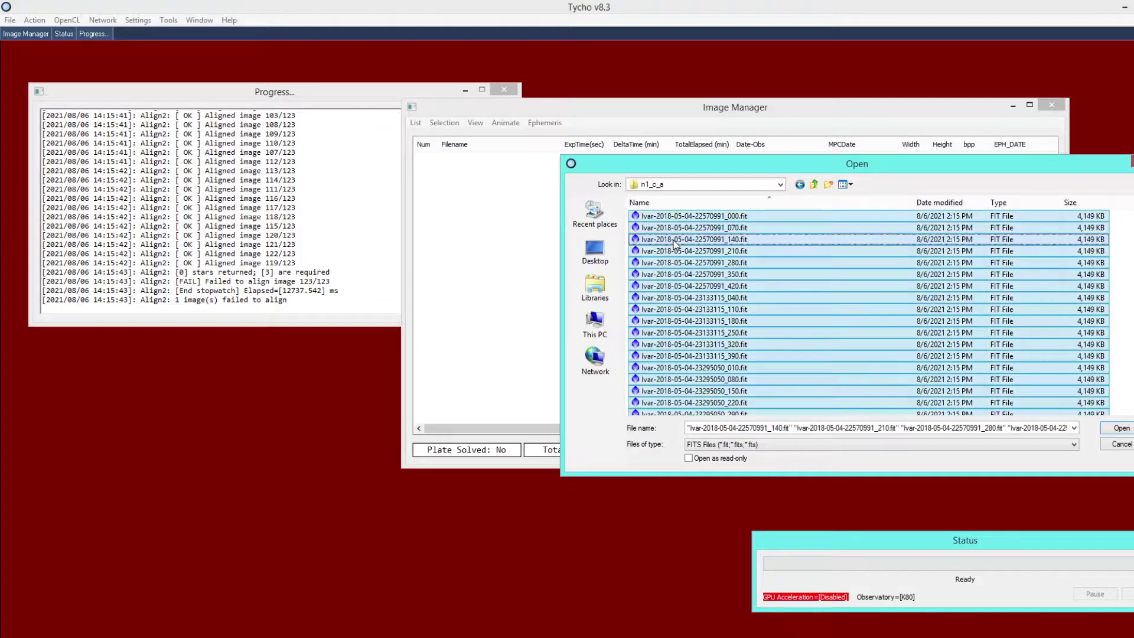
{"action": "key", "text": "Return"}
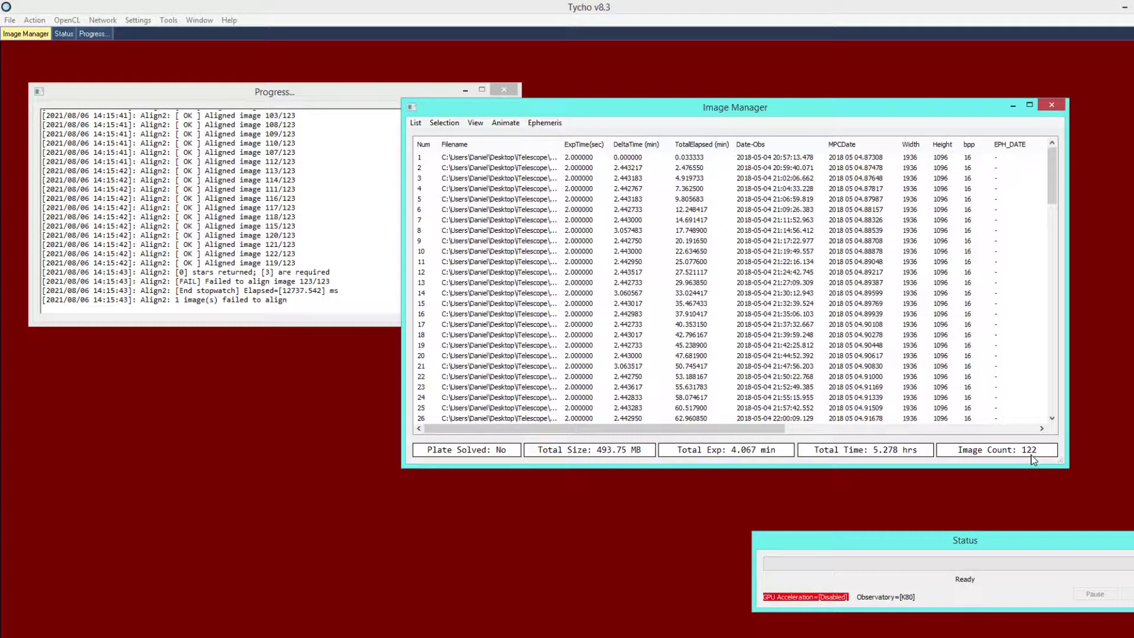
{"action": "left_click", "coordinate": [339, 282]}
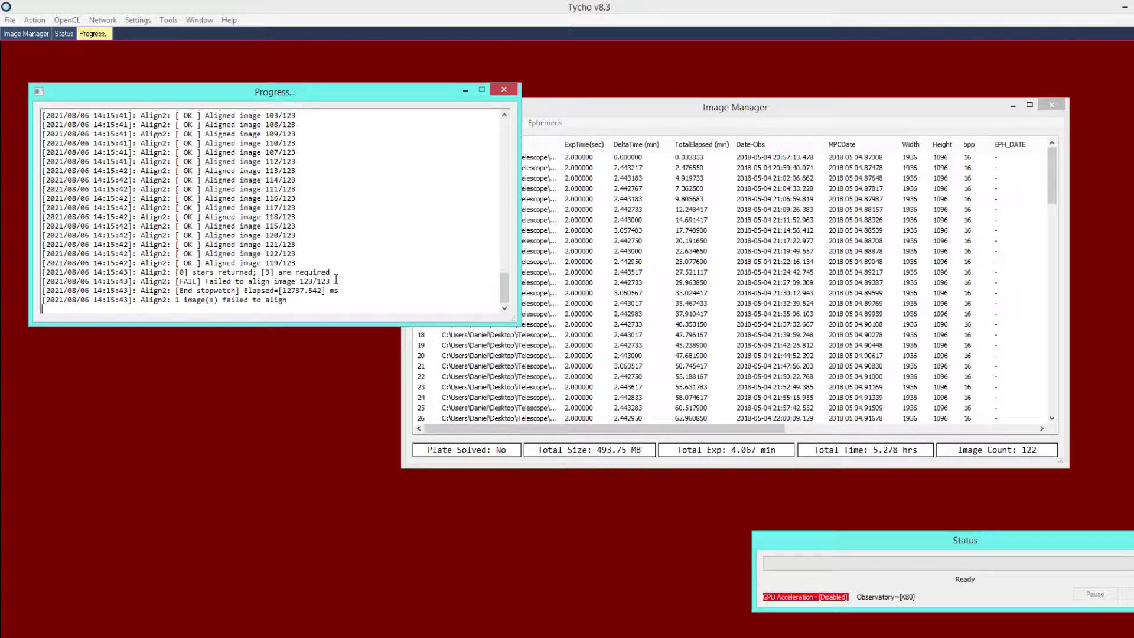
{"action": "left_click", "coordinate": [1003, 460]}
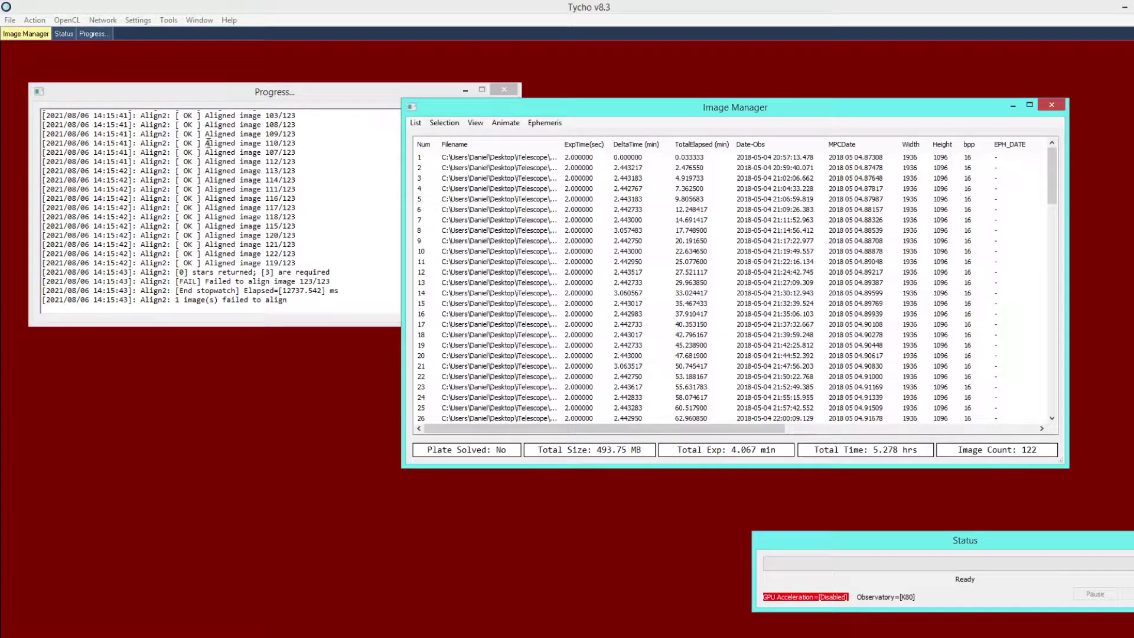
Step: Plate solve the aligned images with the online solver, using the existing pixel scale bounds and search radius
{"action": "left_click", "coordinate": [33, 20]}
{"action": "left_click", "coordinate": [71, 93]}
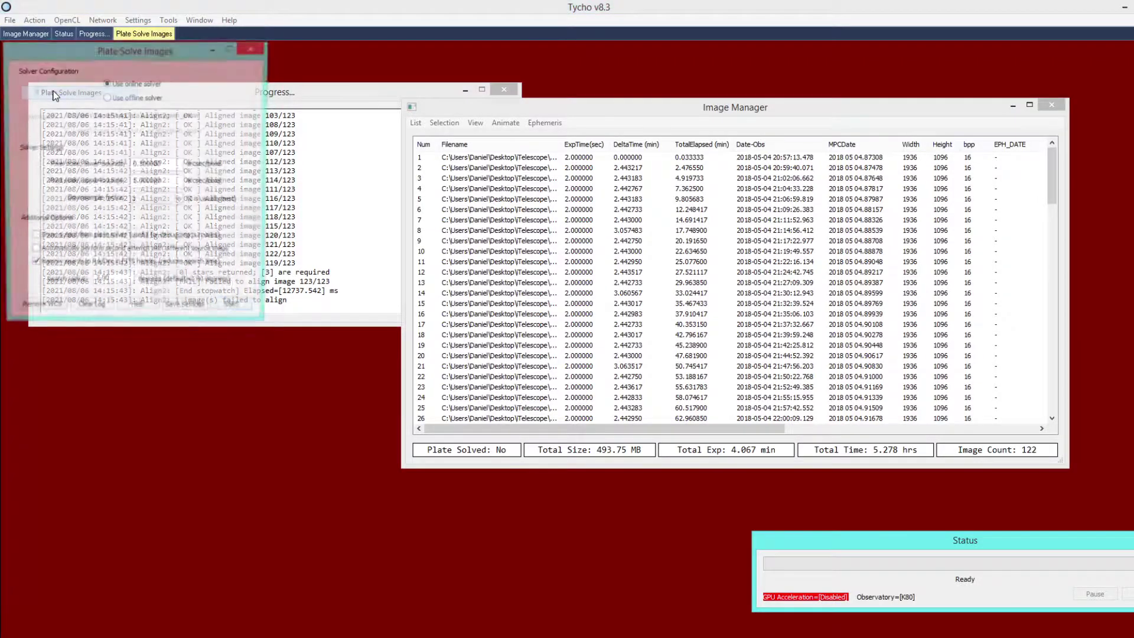
{"action": "left_click_drag", "start_coordinate": [171, 52], "coordinate": [463, 219]}
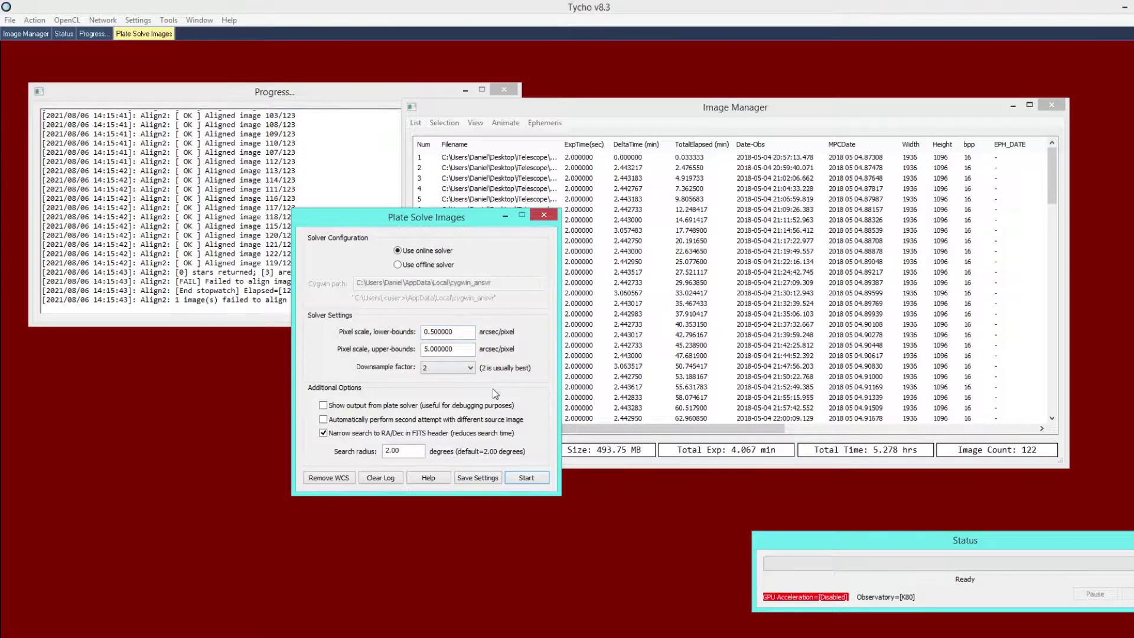
{"action": "left_click", "coordinate": [525, 478]}
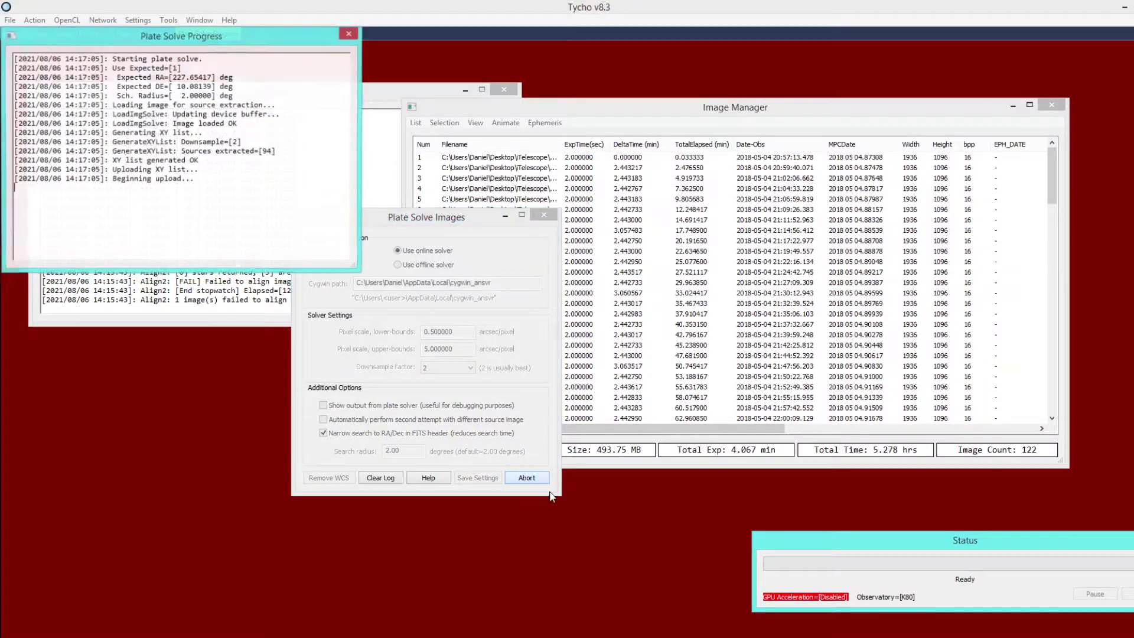
Step: Review the plate solve progress log for the solution result and check the plate-solved status in the Image Manager
{"action": "left_click_drag", "start_coordinate": [261, 47], "coordinate": [445, 306]}
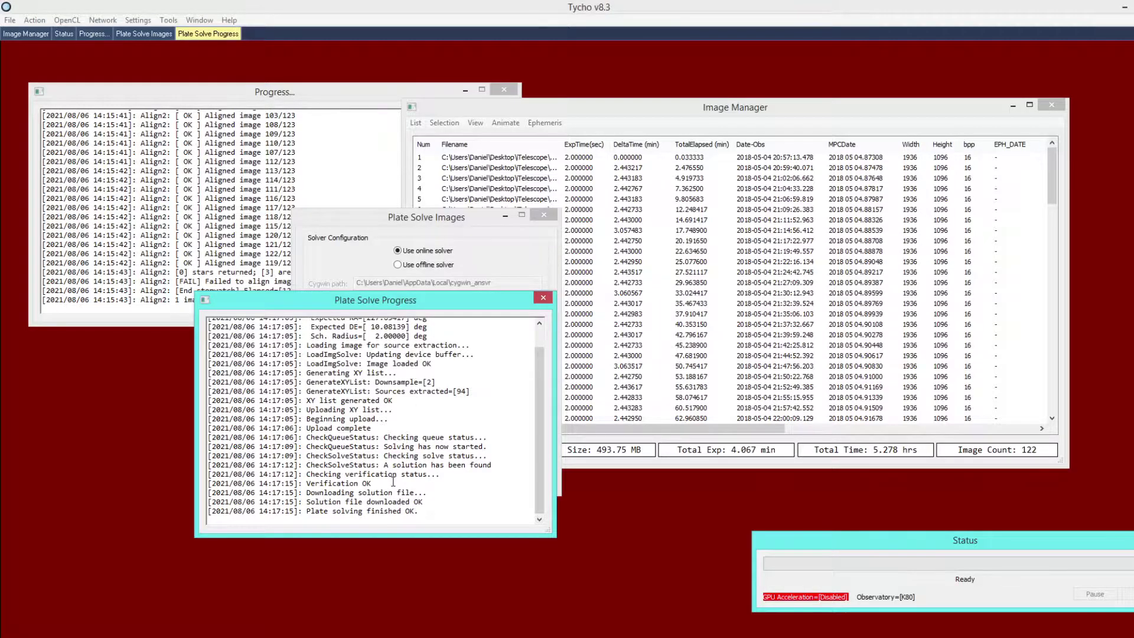
{"action": "left_click_drag", "start_coordinate": [388, 466], "coordinate": [497, 467]}
{"action": "left_click", "coordinate": [430, 501]}
{"action": "left_click_drag", "start_coordinate": [327, 510], "coordinate": [456, 506]}
{"action": "left_click", "coordinate": [456, 507]}
{"action": "left_click", "coordinate": [508, 121]}
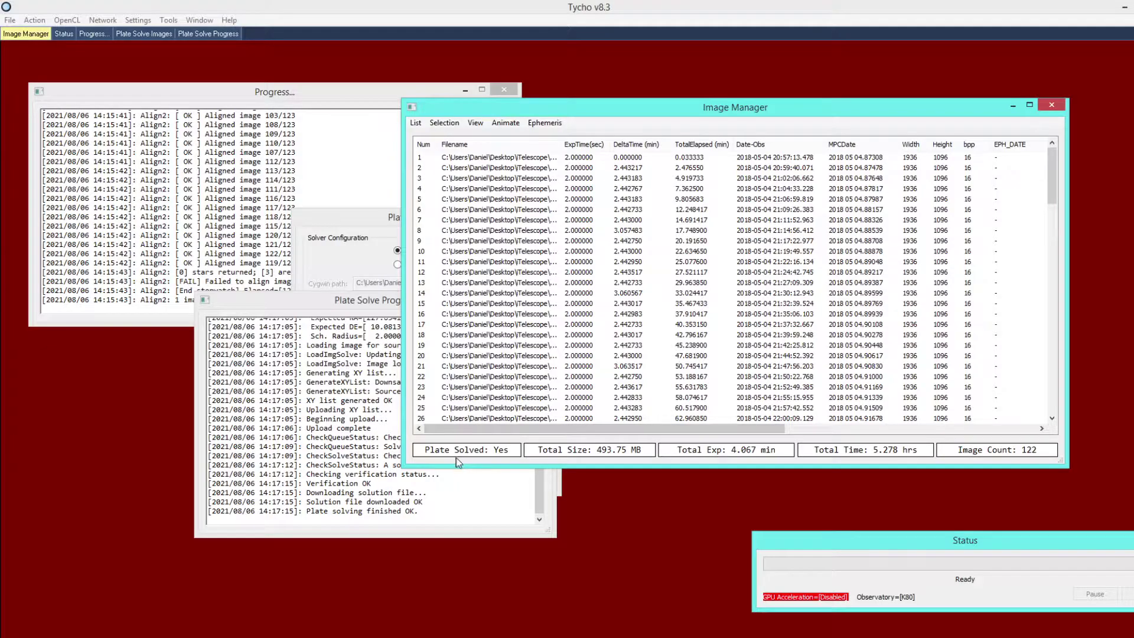
Step: View the plate-solved images in the Image Viewer and examine the crosshair's RA and DE coordinates
{"action": "left_click", "coordinate": [34, 20]}
{"action": "left_click", "coordinate": [61, 35]}
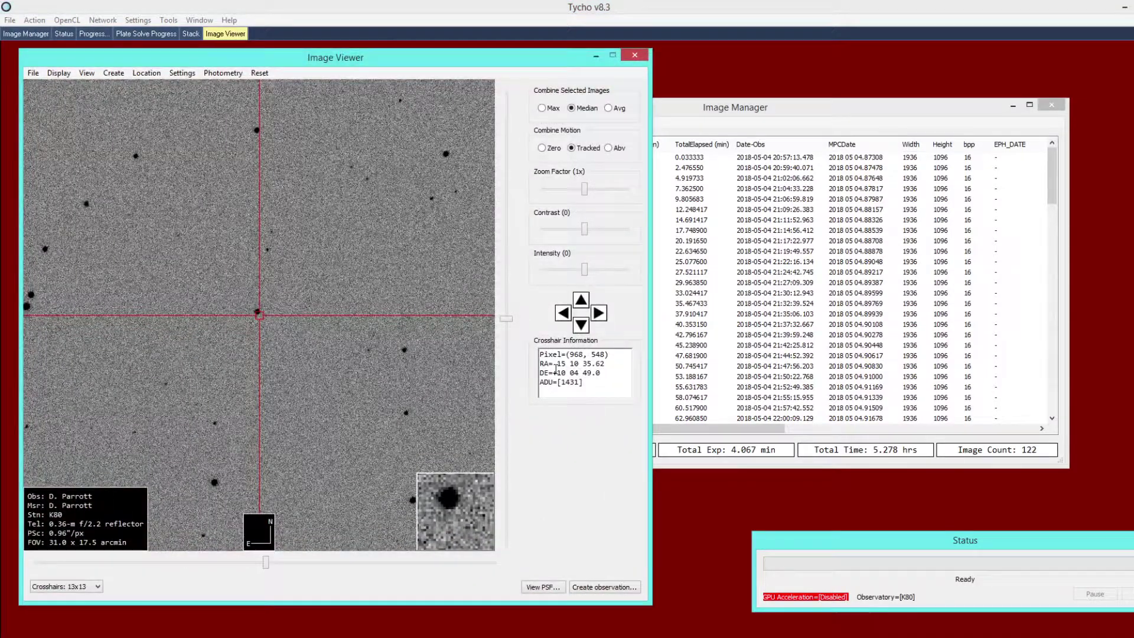
{"action": "mouse_move", "coordinate": [557, 364]}
{"action": "left_mouse_down"}
{"action": "mouse_move", "coordinate": [609, 373]}
{"action": "mouse_move", "coordinate": [539, 364]}
{"action": "left_mouse_up"}
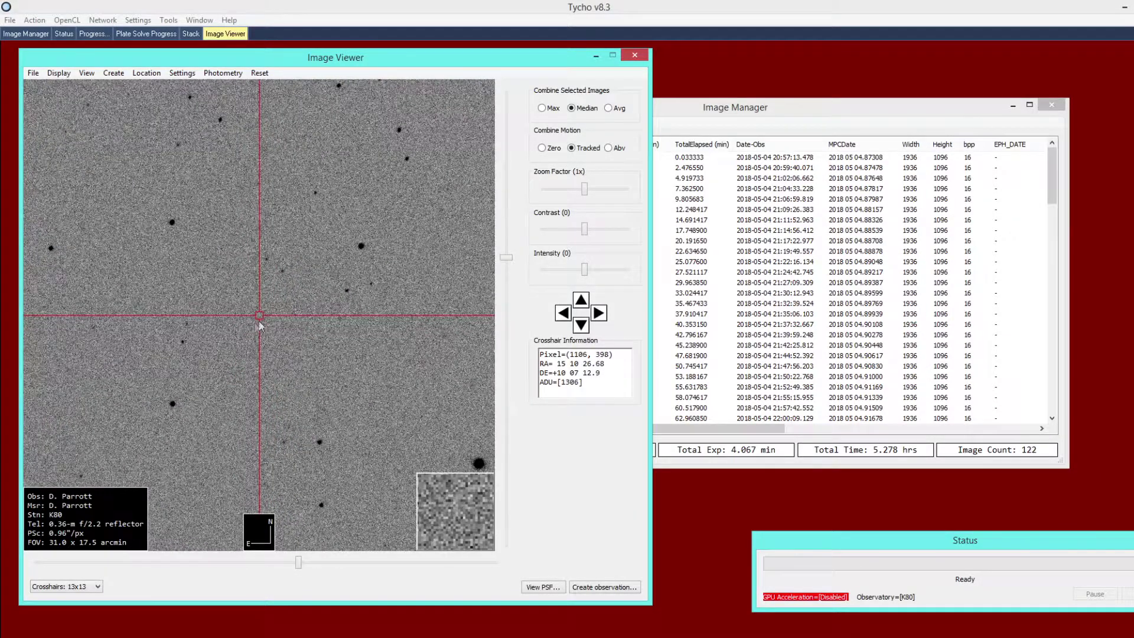
Step: Animate the aligned images at 50 ms and examine the star field for the moving asteroid
{"action": "scroll", "coordinate": [265, 315], "scroll_direction": "down", "scroll_amount": 1}
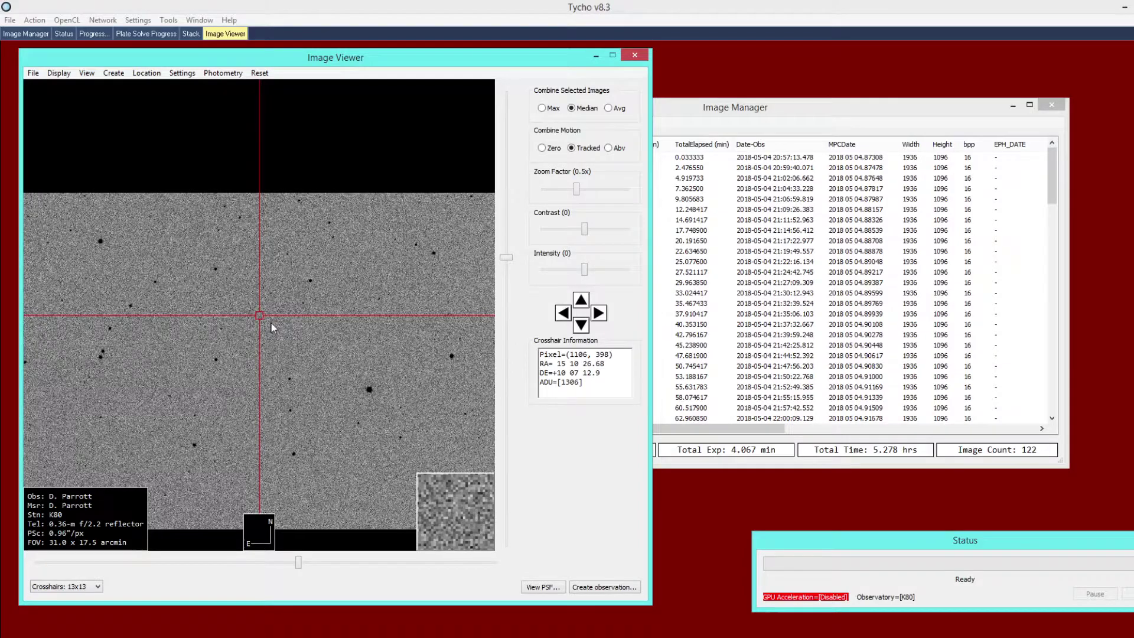
{"action": "left_click_drag", "start_coordinate": [274, 319], "coordinate": [282, 284]}
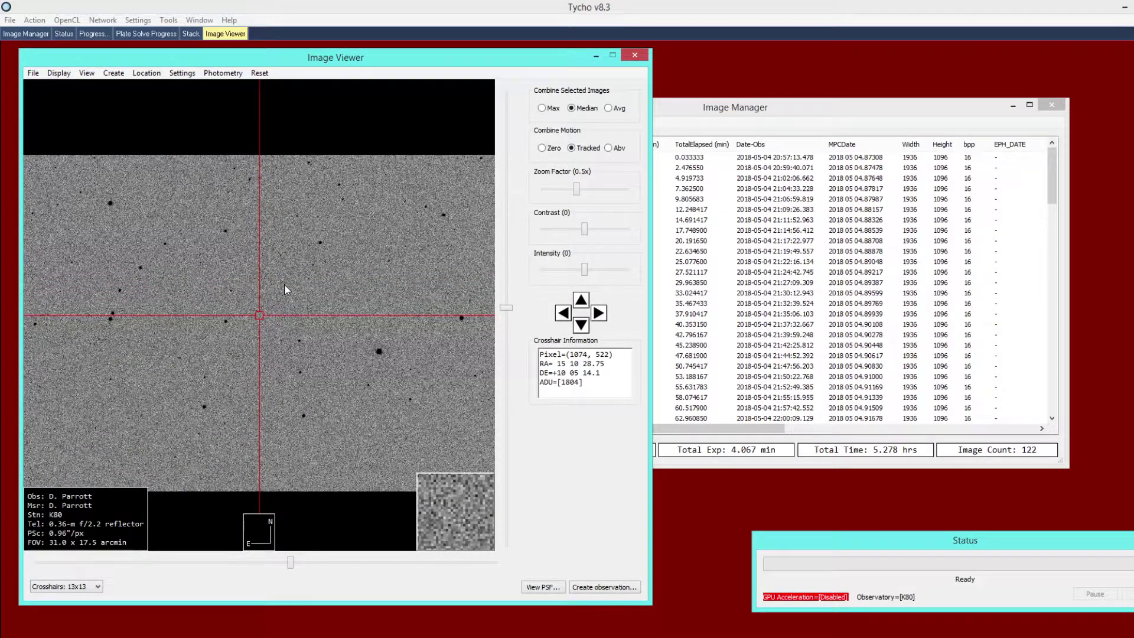
{"action": "left_click_drag", "start_coordinate": [284, 305], "coordinate": [258, 289]}
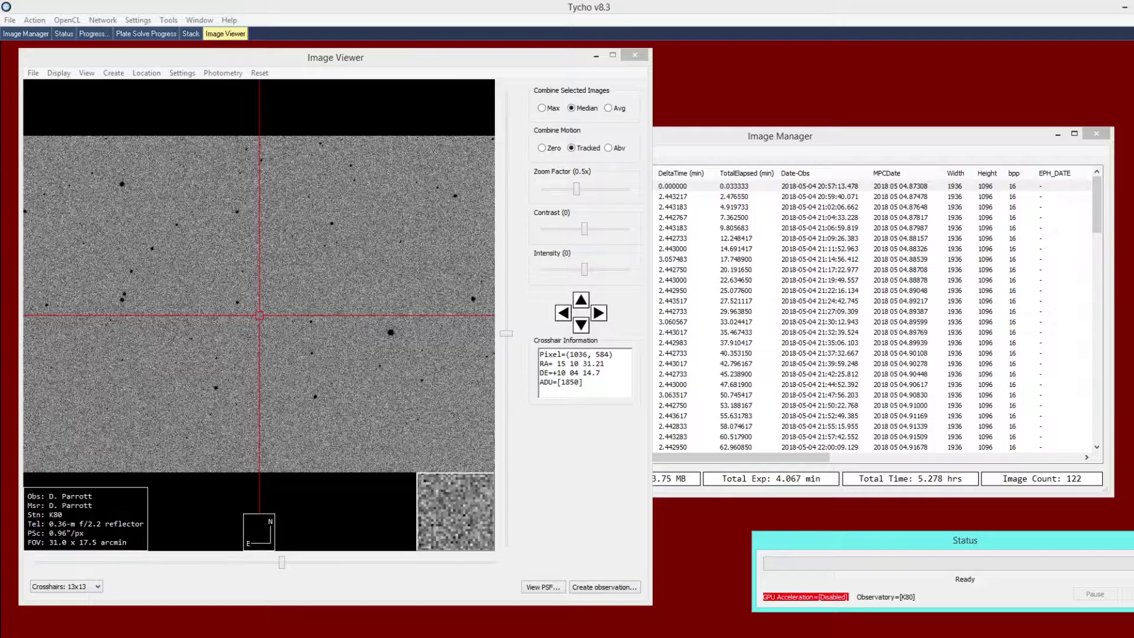
{"action": "left_click", "coordinate": [957, 156]}
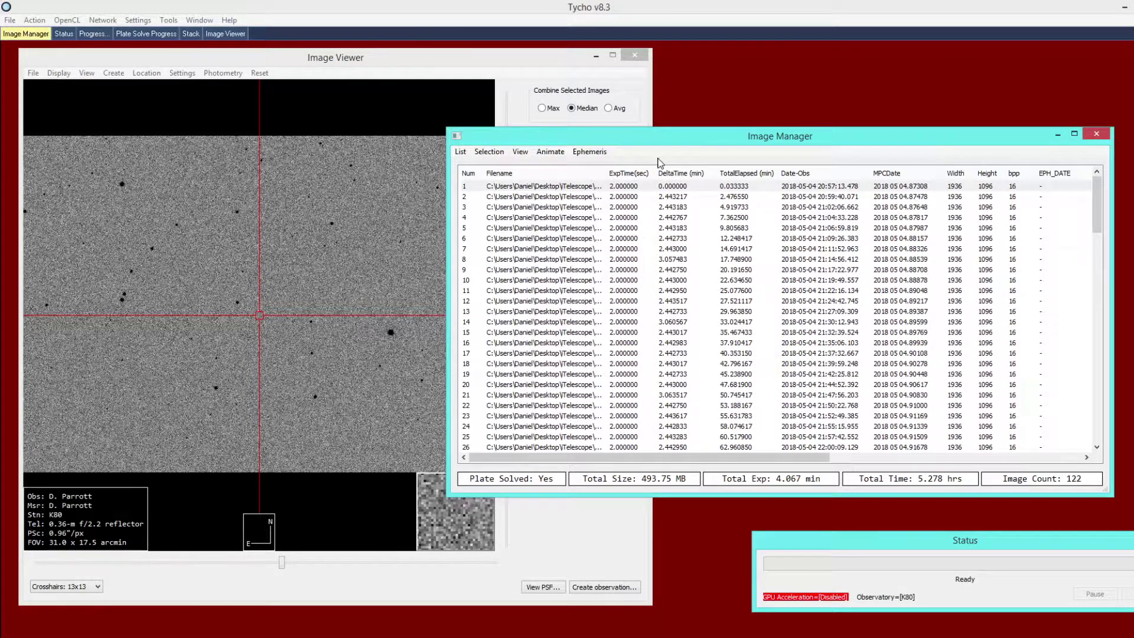
{"action": "left_click", "coordinate": [550, 152]}
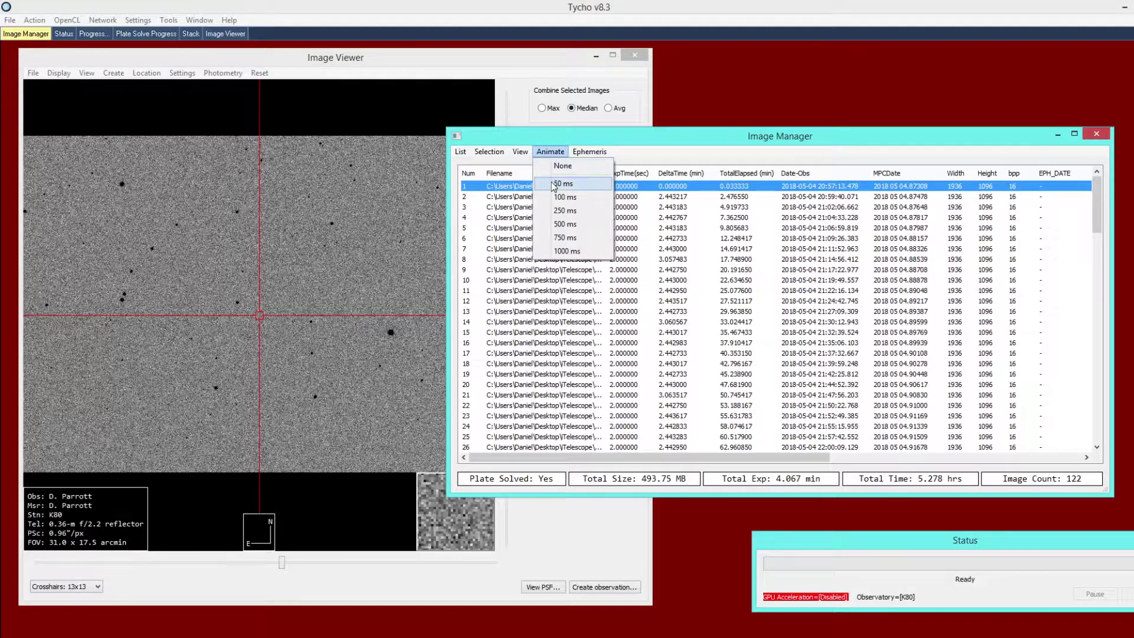
{"action": "left_click", "coordinate": [588, 188]}
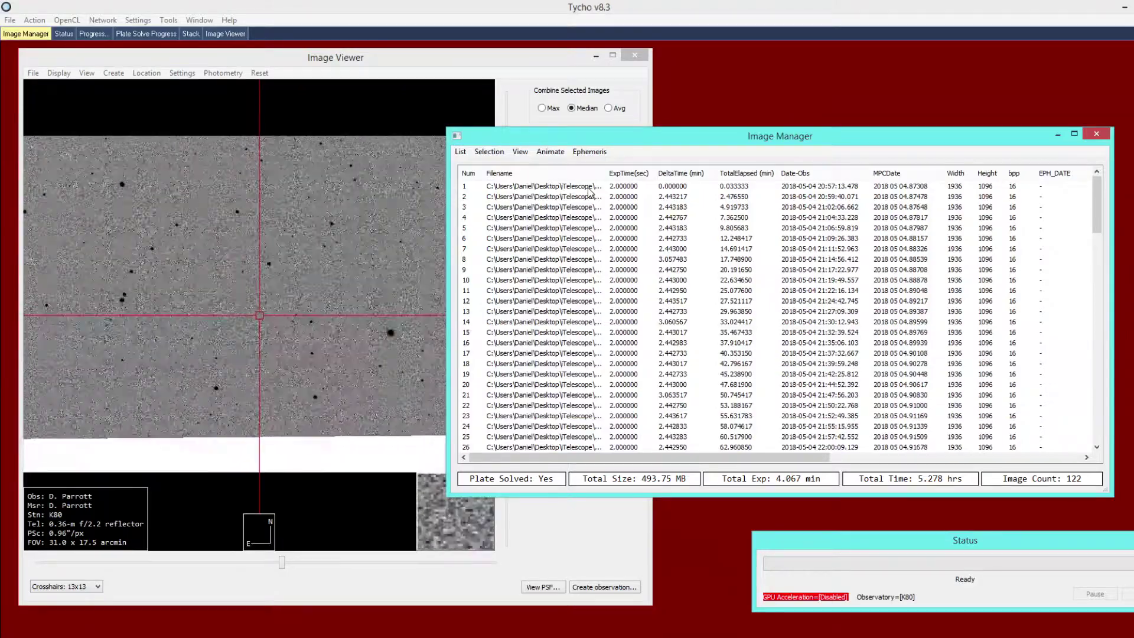
{"action": "left_click", "coordinate": [311, 203]}
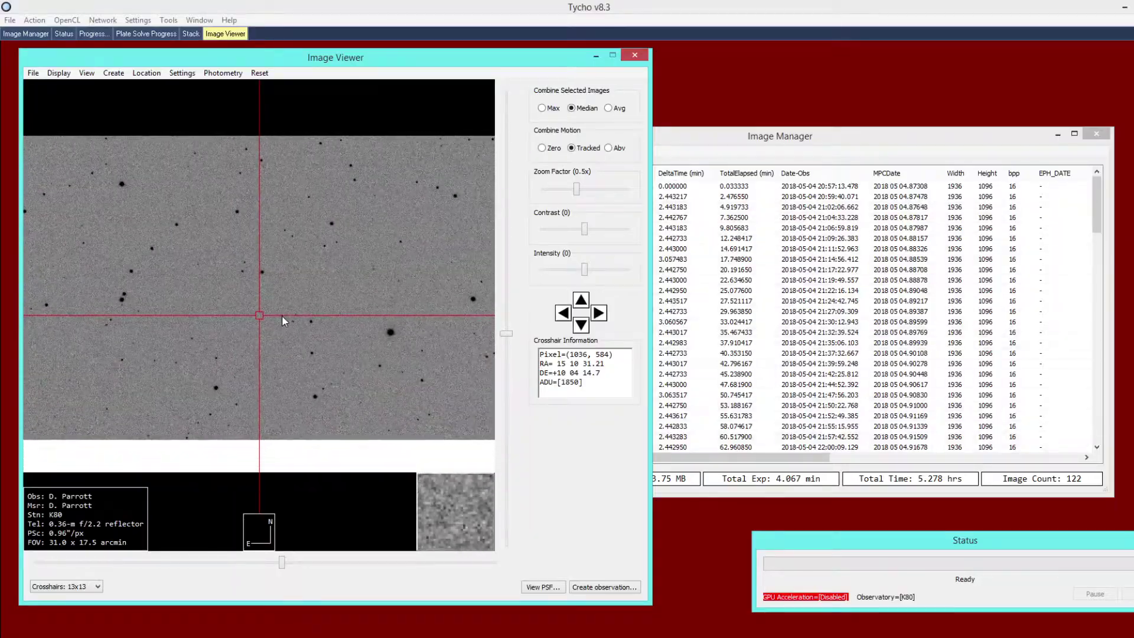
{"action": "scroll", "coordinate": [282, 314], "scroll_direction": "up", "scroll_amount": 1}
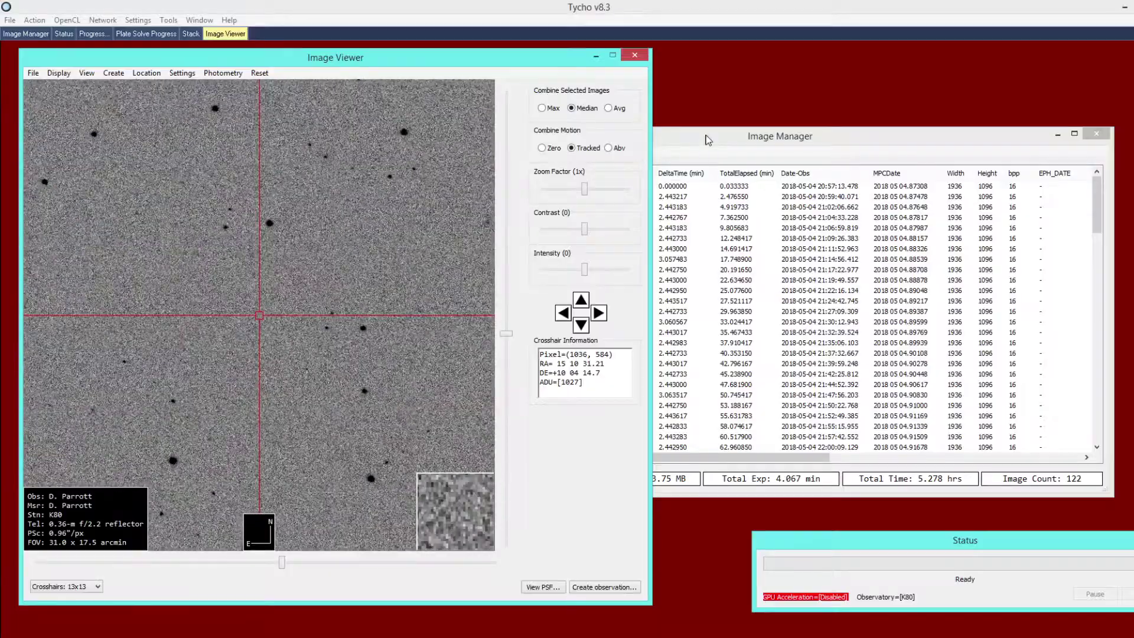
Step: Stop the image animation and display image 5 in the viewer
{"action": "left_click", "coordinate": [660, 240]}
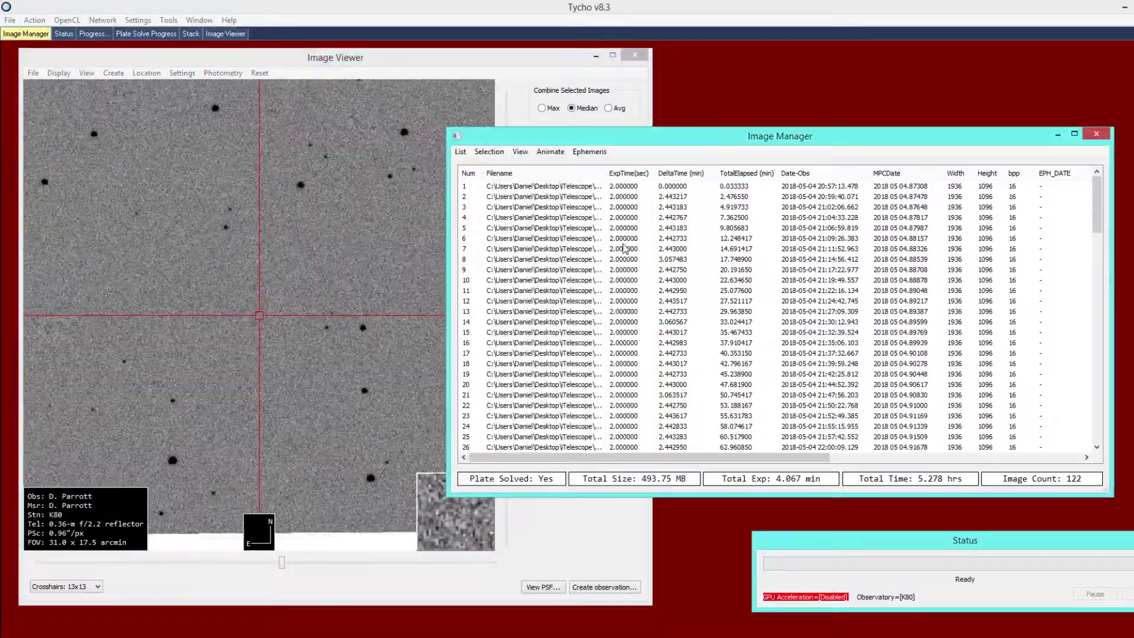
{"action": "left_click", "coordinate": [529, 154]}
{"action": "mouse_move", "coordinate": [546, 154]}
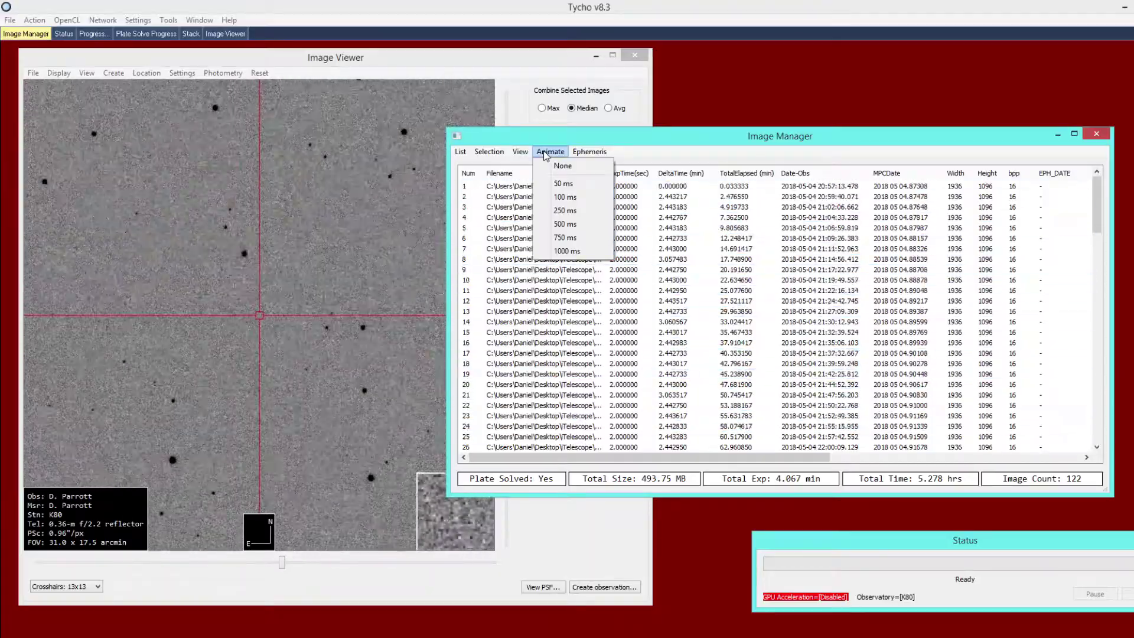
{"action": "left_click", "coordinate": [559, 166]}
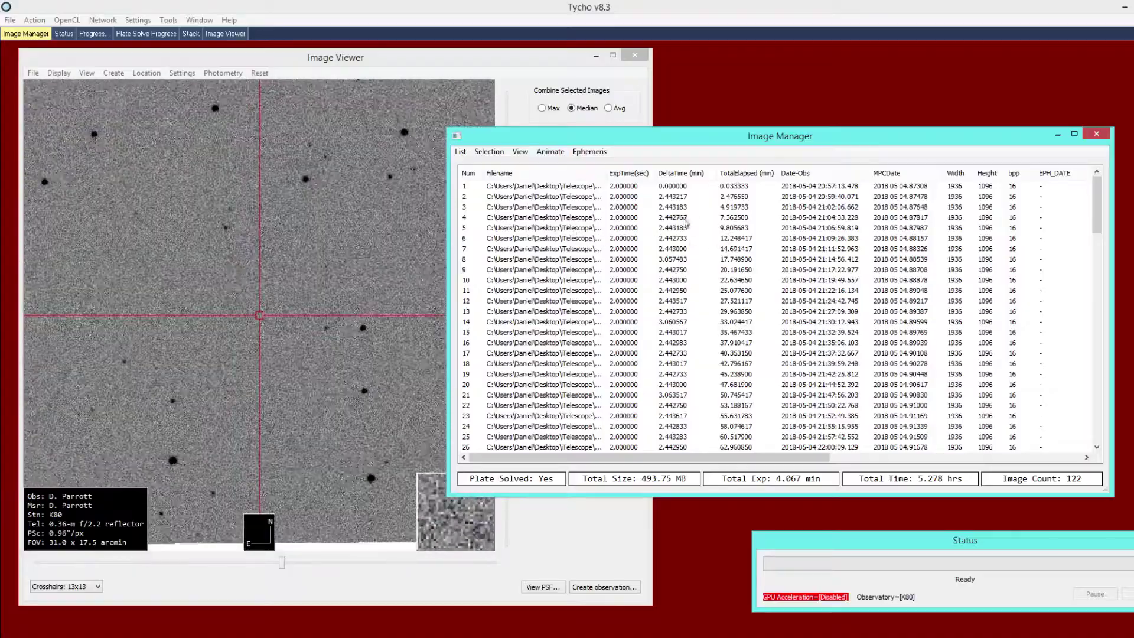
{"action": "left_click", "coordinate": [598, 230]}
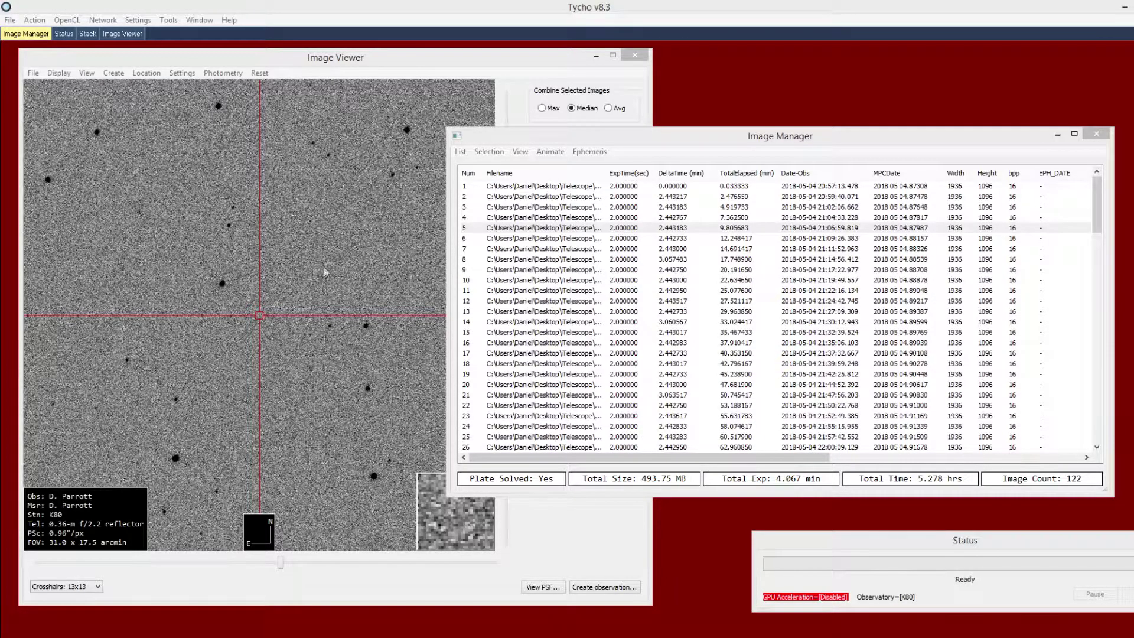
Step: Load the known objects for the field and centre the view on asteroid (1627) Ivar
{"action": "left_click", "coordinate": [300, 268]}
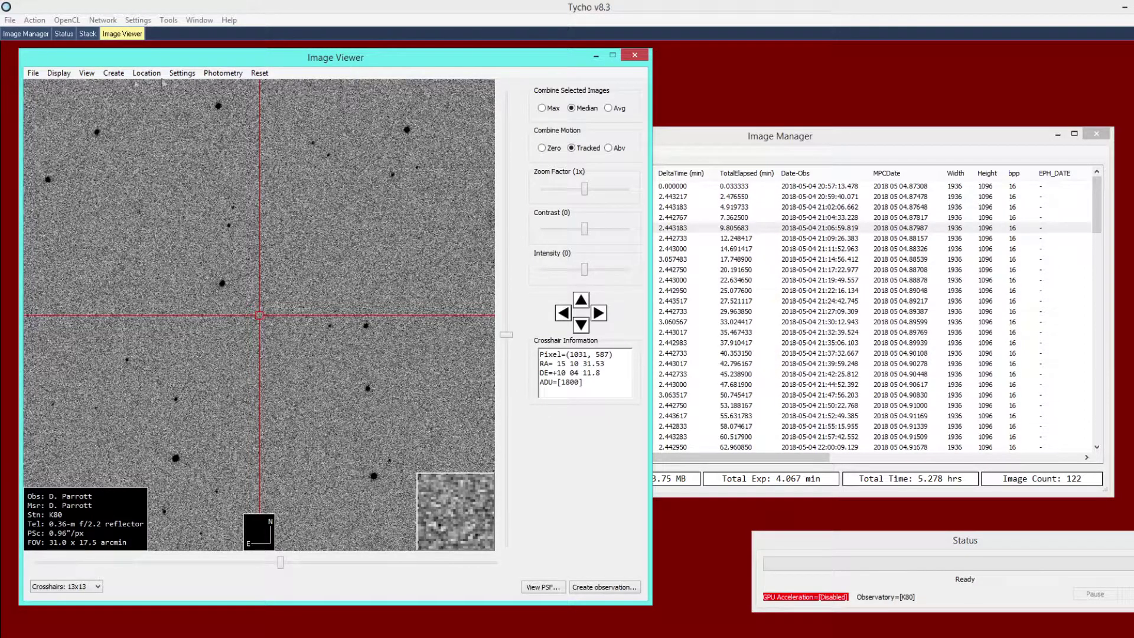
{"action": "left_click", "coordinate": [33, 72]}
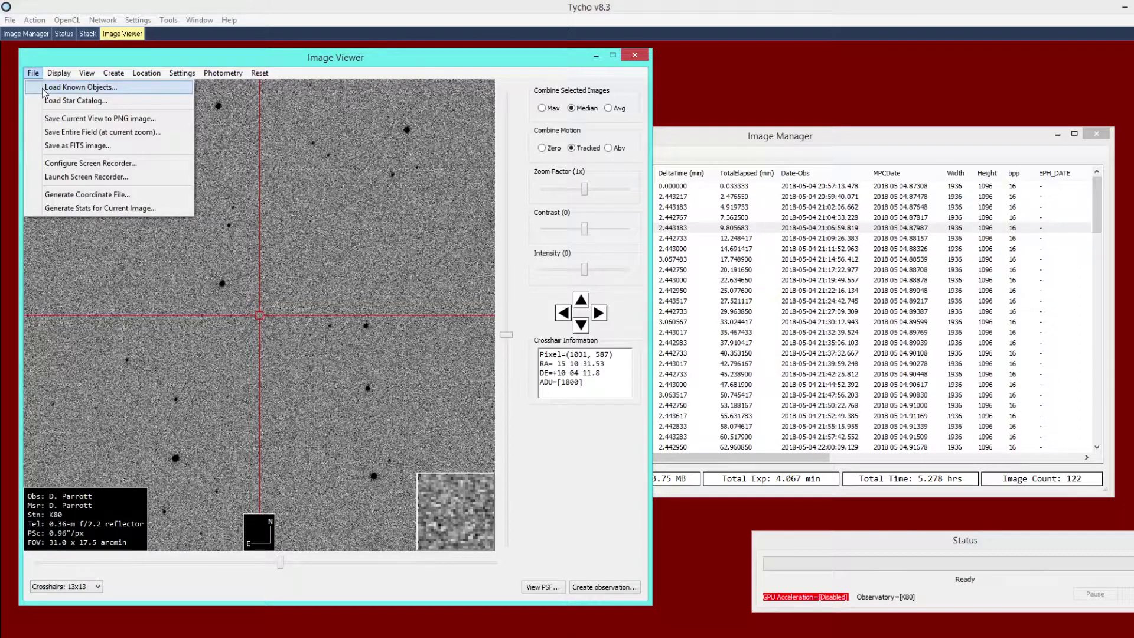
{"action": "left_click", "coordinate": [71, 87]}
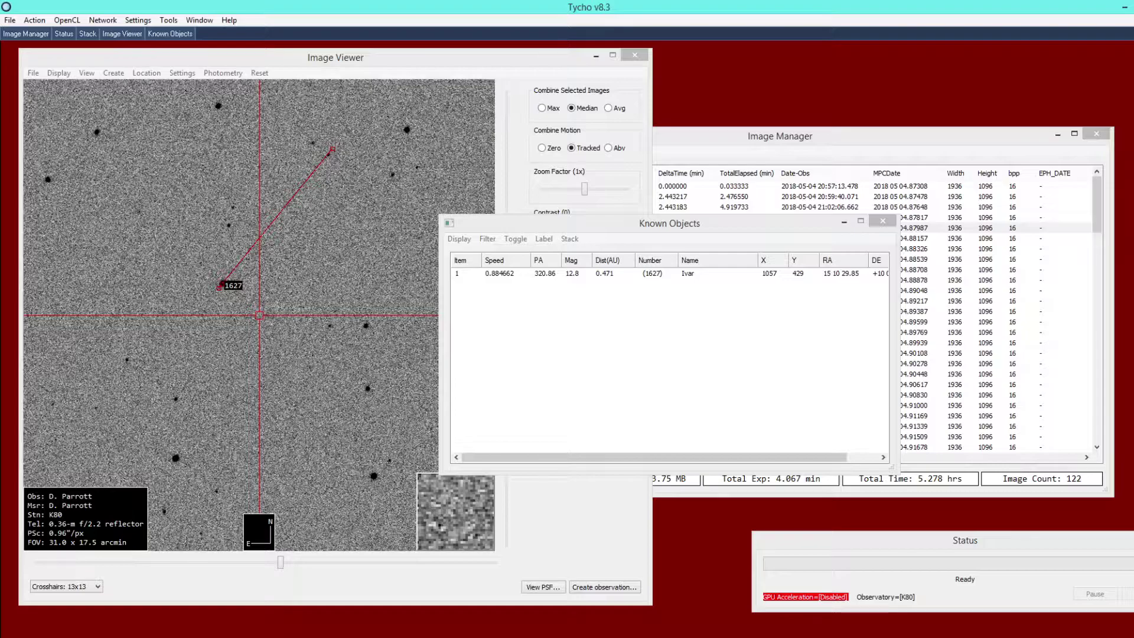
{"action": "double_click", "coordinate": [688, 273]}
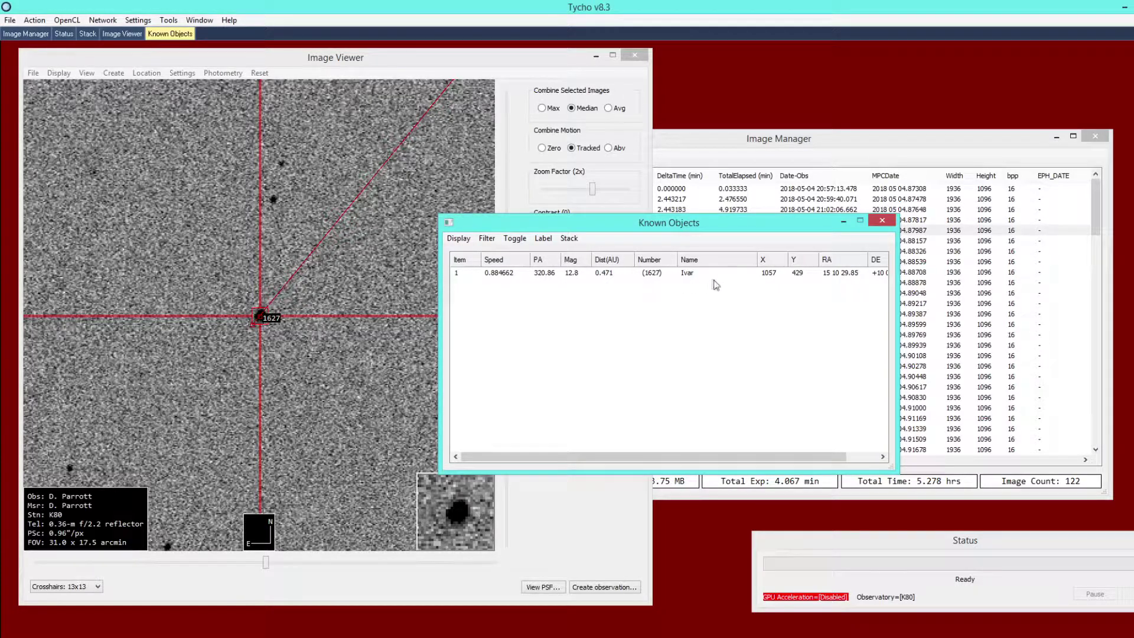
{"action": "left_click", "coordinate": [680, 273]}
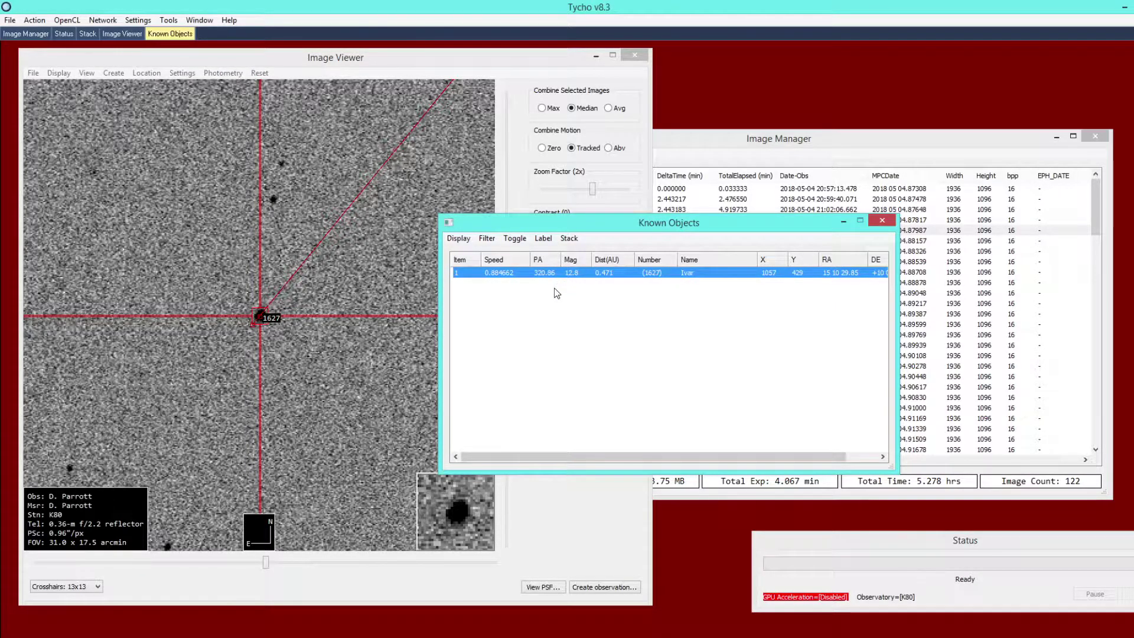
{"action": "left_click", "coordinate": [372, 321]}
{"action": "left_click_drag", "start_coordinate": [373, 321], "coordinate": [191, 345]}
{"action": "left_click", "coordinate": [662, 324]}
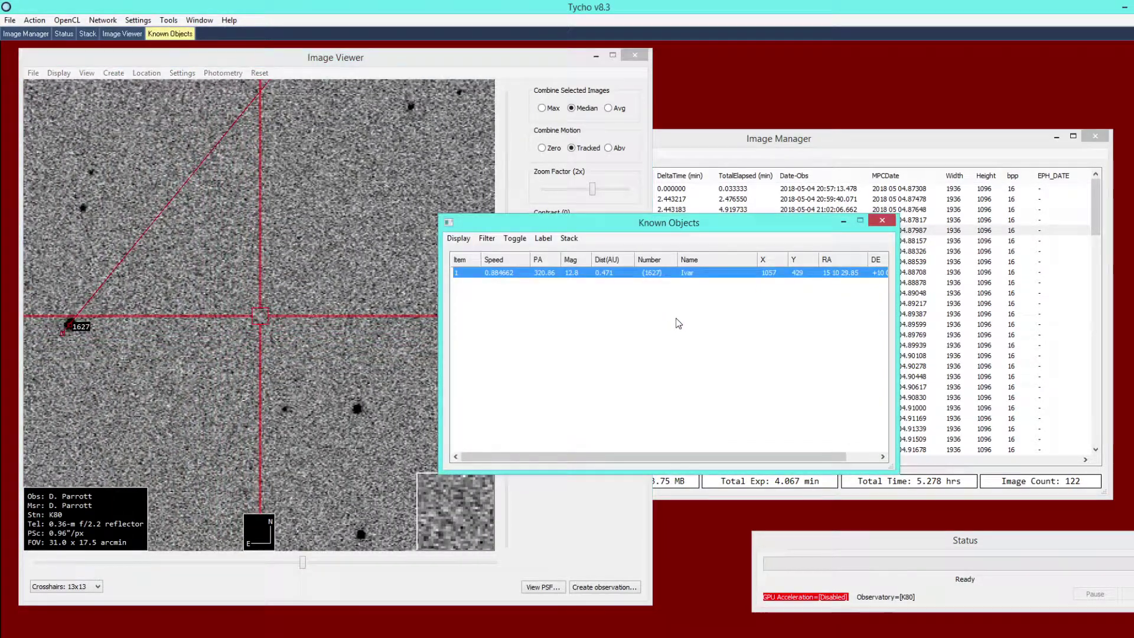
{"action": "left_click", "coordinate": [610, 276]}
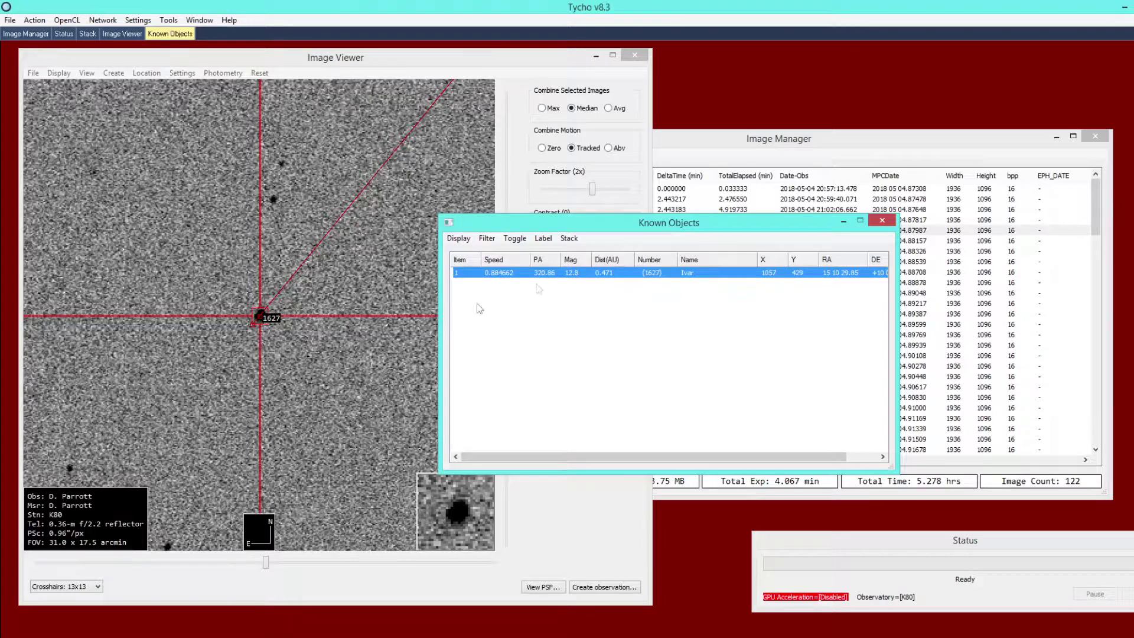
Step: Step back and forth through the image list from image 1 to follow Ivar along its predicted path
{"action": "left_click", "coordinate": [706, 152]}
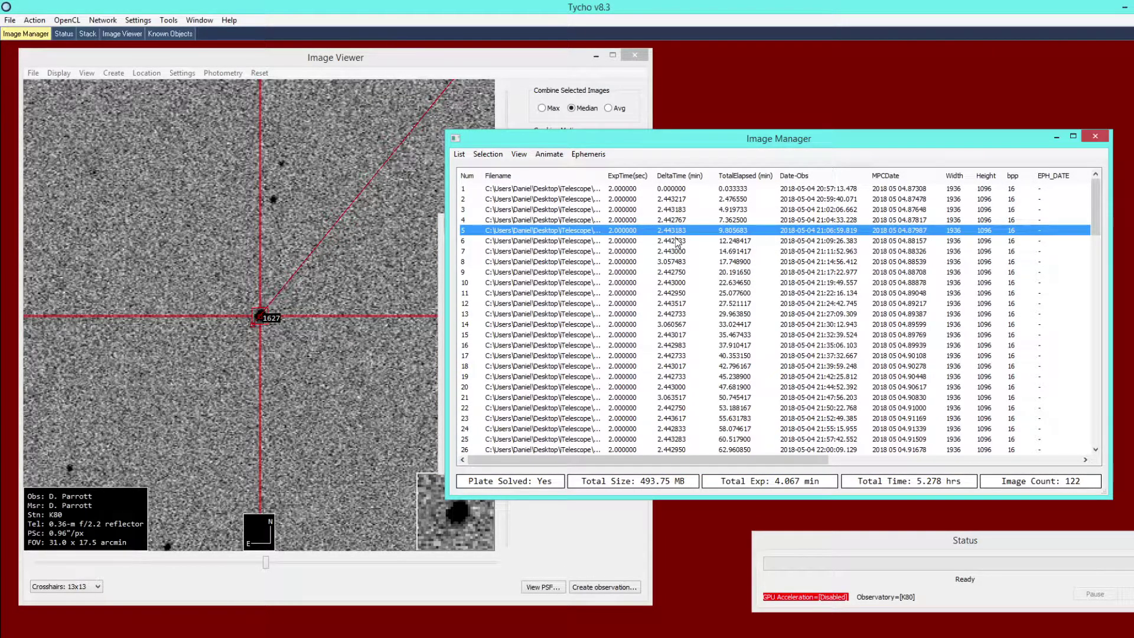
{"action": "key", "text": "Up"}
{"action": "key", "text": "Up"}
{"action": "key", "text": "Up"}
{"action": "key", "text": "Up"}
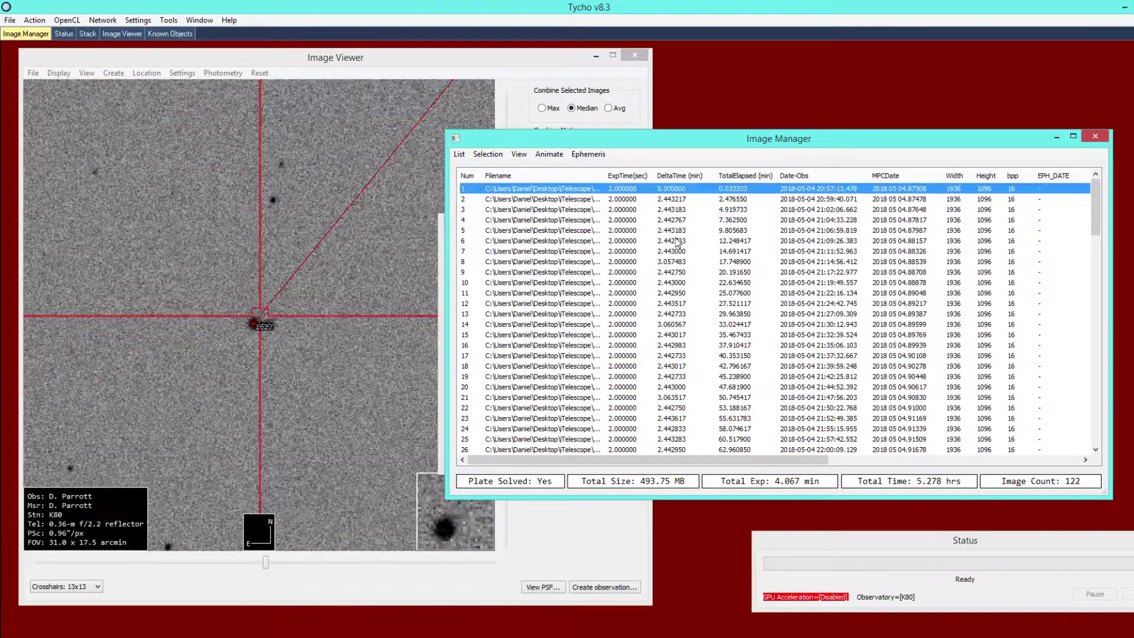
{"action": "key", "text": "Down"}
{"action": "key", "text": "Down"}
{"action": "key", "text": "Down"}
{"action": "key", "text": "Down"}
{"action": "key", "text": "Down"}
{"action": "key", "text": "Down"}
{"action": "key", "text": "Down"}
{"action": "key", "text": "Down"}
{"action": "key", "text": "Down"}
{"action": "key", "text": "Down"}
{"action": "key", "text": "Down"}
{"action": "key", "text": "Down"}
{"action": "key", "text": "Down"}
{"action": "key", "text": "Down"}
{"action": "key", "text": "Down"}
{"action": "key", "text": "Down"}
{"action": "key", "text": "Down"}
{"action": "key", "text": "Down"}
{"action": "key", "text": "Down"}
{"action": "key", "text": "Down"}
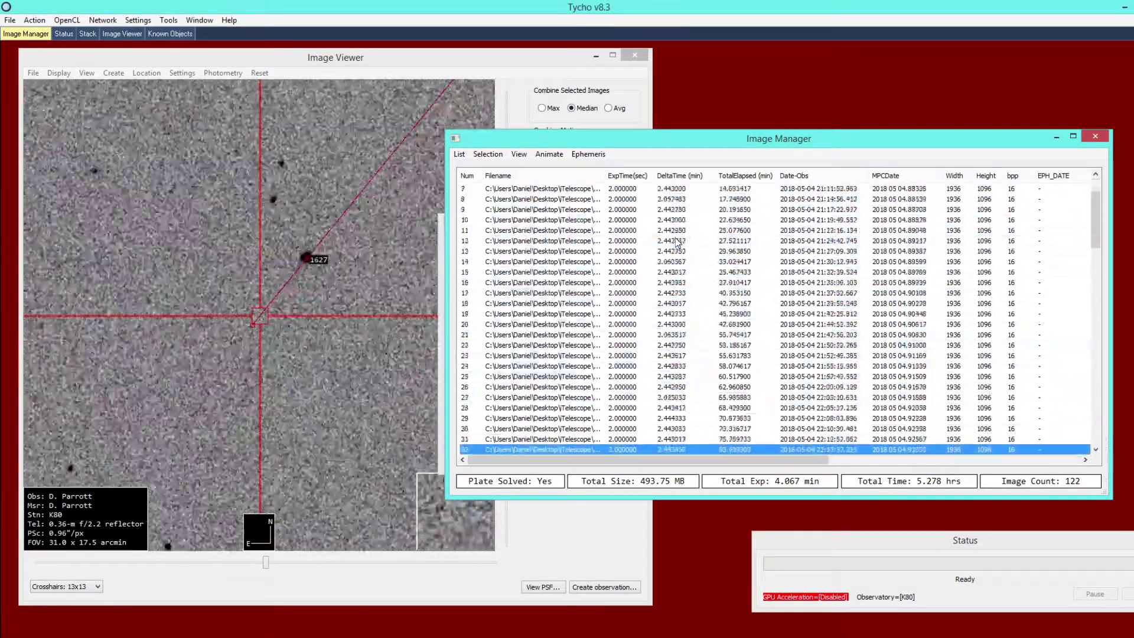
{"action": "scroll", "coordinate": [678, 242], "scroll_direction": "down", "scroll_amount": 7}
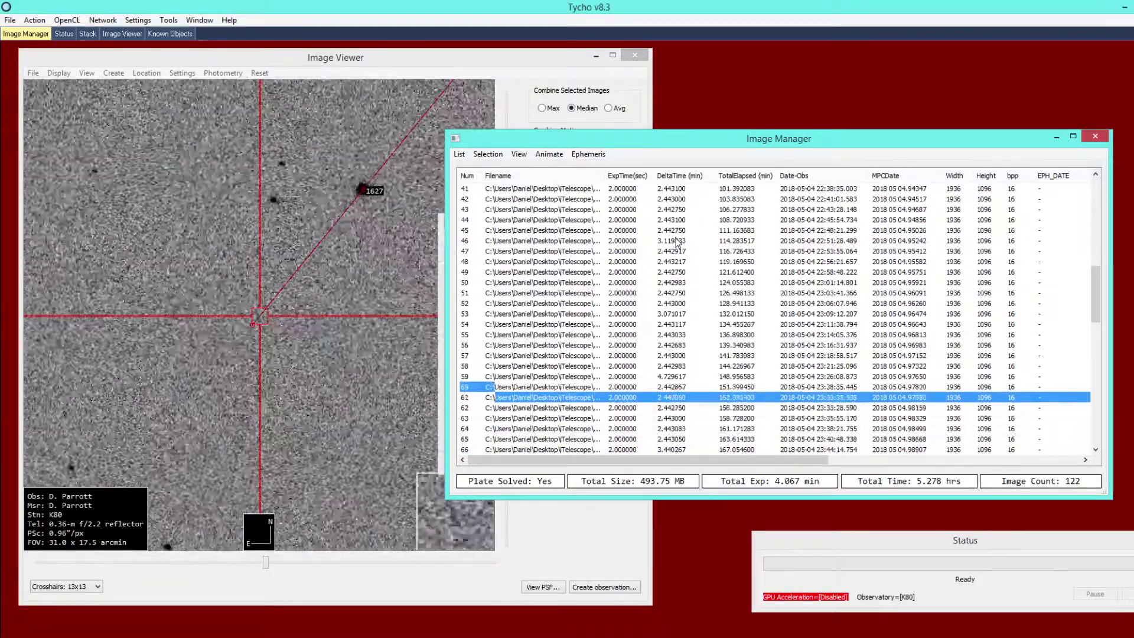
{"action": "key", "text": "Up"}
{"action": "key", "text": "Up"}
{"action": "key", "text": "Up"}
{"action": "key", "text": "Up"}
{"action": "key", "text": "Up"}
{"action": "key", "text": "Up"}
{"action": "key", "text": "Up"}
{"action": "key", "text": "Up"}
{"action": "key", "text": "Up"}
{"action": "key", "text": "Up"}
{"action": "key", "text": "Up"}
{"action": "key", "text": "Up"}
{"action": "key", "text": "Up"}
{"action": "key", "text": "Up"}
{"action": "key", "text": "Up"}
{"action": "key", "text": "Up"}
{"action": "key", "text": "Up"}
{"action": "key", "text": "Up"}
{"action": "key", "text": "Up"}
{"action": "key", "text": "Up"}
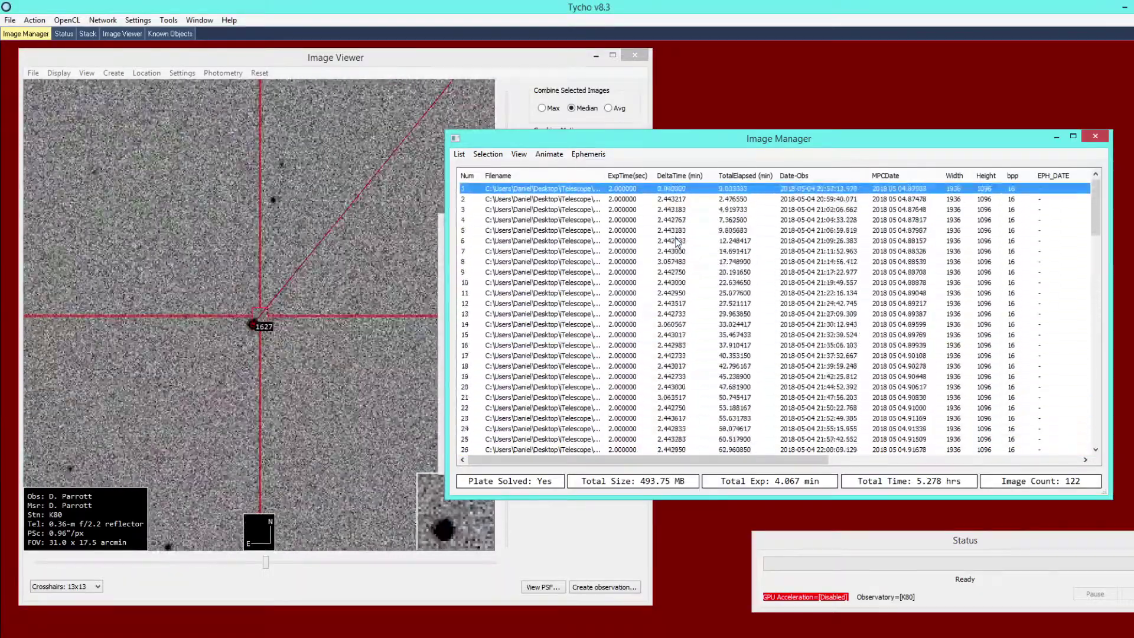
{"action": "key", "text": "Down"}
{"action": "key", "text": "Down"}
{"action": "key", "text": "Down"}
{"action": "key", "text": "Down"}
{"action": "key", "text": "Down"}
{"action": "key", "text": "Down"}
{"action": "key", "text": "Down"}
{"action": "key", "text": "Down"}
{"action": "key", "text": "Down"}
{"action": "key", "text": "Down"}
{"action": "key", "text": "Down"}
{"action": "key", "text": "Down"}
{"action": "key", "text": "Down"}
{"action": "key", "text": "Down"}
{"action": "key", "text": "Down"}
{"action": "key", "text": "Down"}
{"action": "key", "text": "Down"}
{"action": "key", "text": "Down"}
{"action": "key", "text": "Down"}
{"action": "key", "text": "Down"}
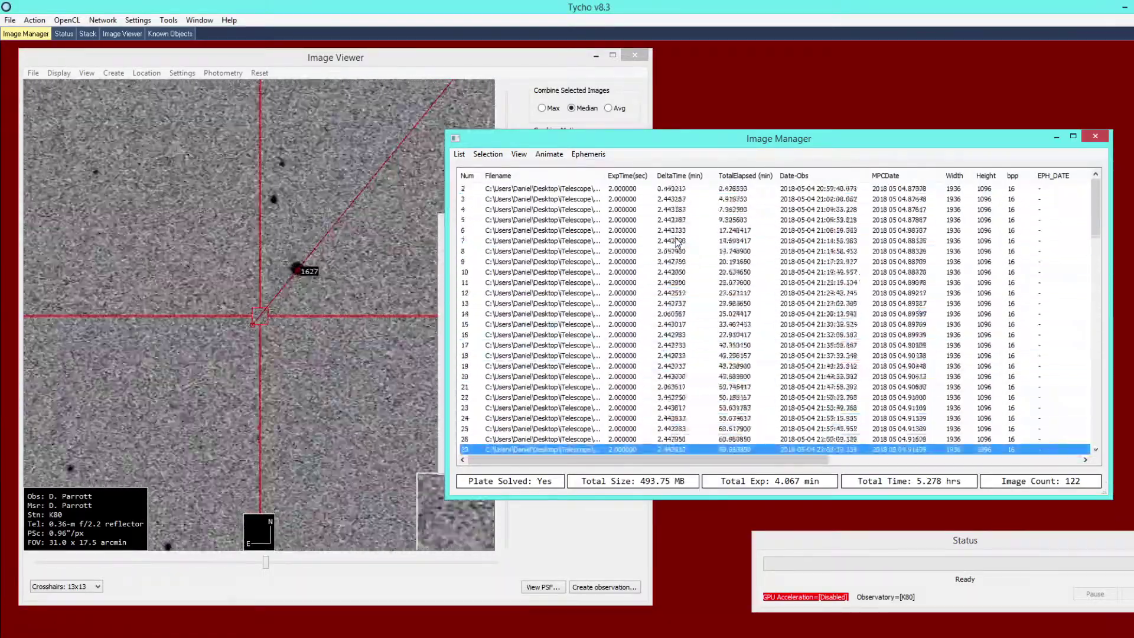
{"action": "key", "text": "Up"}
{"action": "key", "text": "Up"}
{"action": "key", "text": "Up"}
{"action": "key", "text": "Up"}
{"action": "key", "text": "Up"}
{"action": "key", "text": "Up"}
{"action": "key", "text": "Up"}
{"action": "key", "text": "Up"}
{"action": "key", "text": "Up"}
{"action": "key", "text": "Up"}
{"action": "key", "text": "Up"}
{"action": "key", "text": "Up"}
{"action": "key", "text": "Up"}
{"action": "key", "text": "Up"}
{"action": "key", "text": "Up"}
{"action": "key", "text": "Up"}
{"action": "key", "text": "Up"}
{"action": "key", "text": "Up"}
{"action": "key", "text": "Up"}
{"action": "key", "text": "Up"}
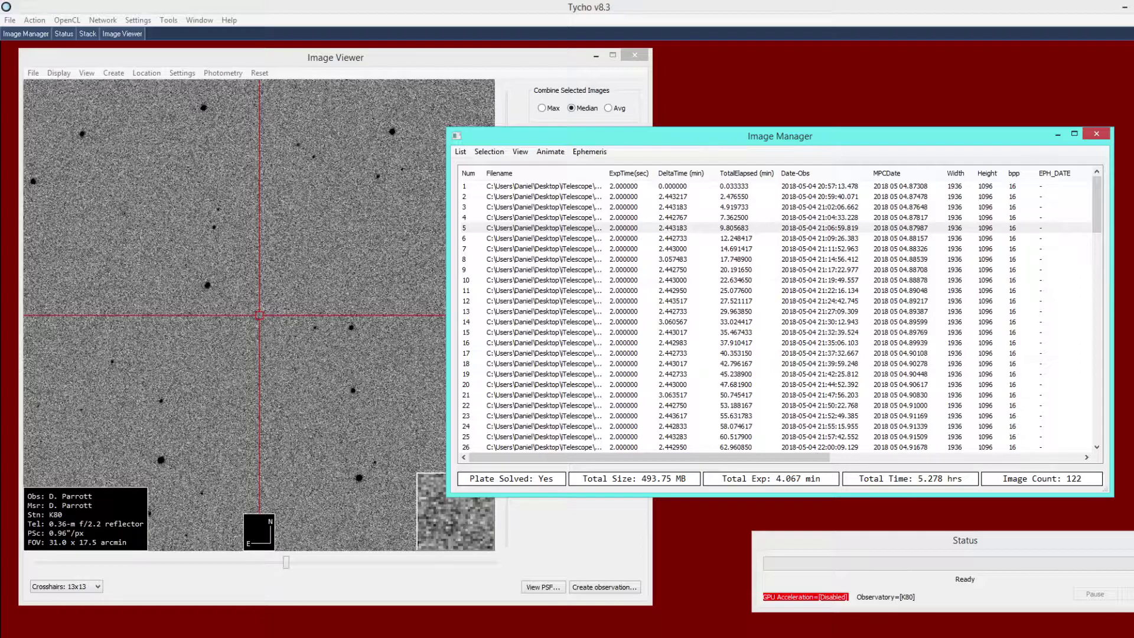
Step: Display image 1, then image 7, to compare the asteroid's position among the stars
{"action": "left_click", "coordinate": [817, 227]}
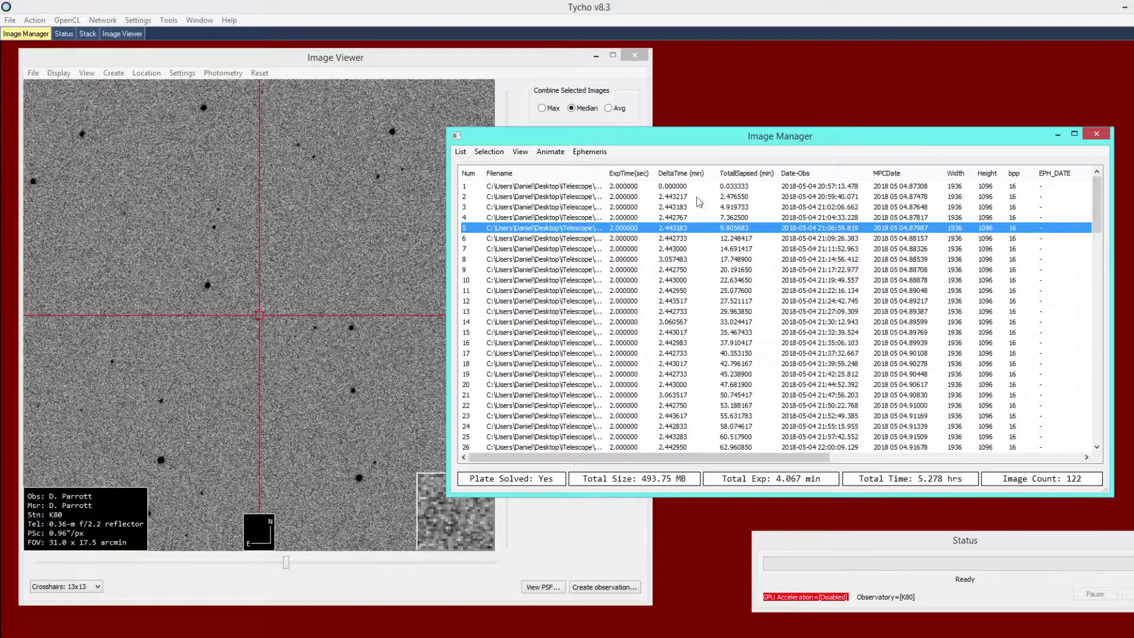
{"action": "left_click", "coordinate": [634, 188]}
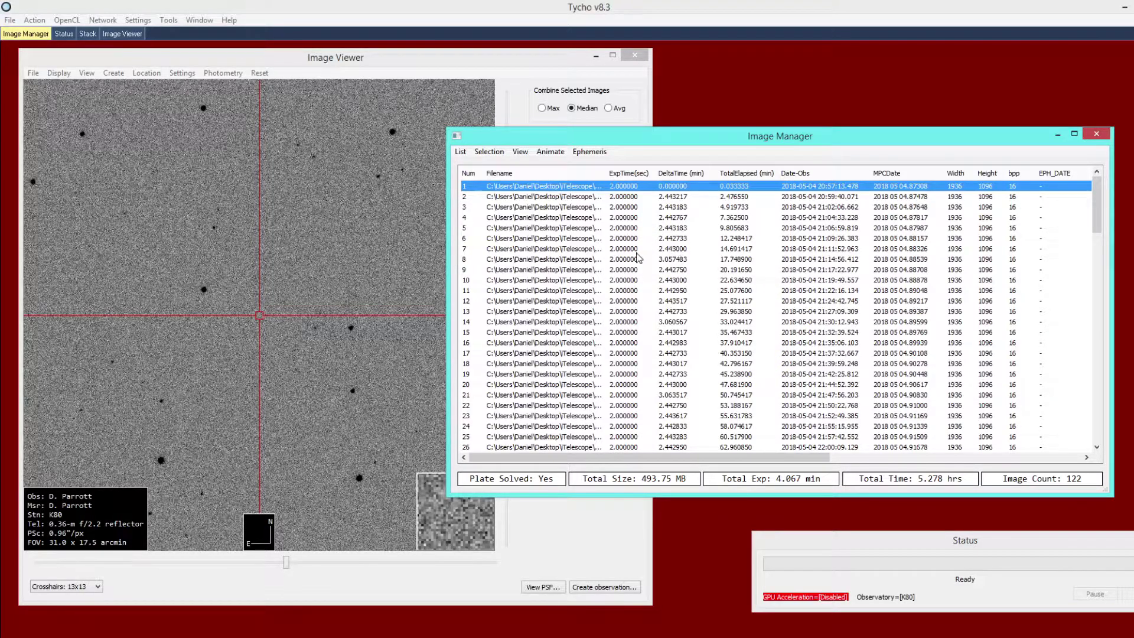
{"action": "left_click", "coordinate": [637, 249]}
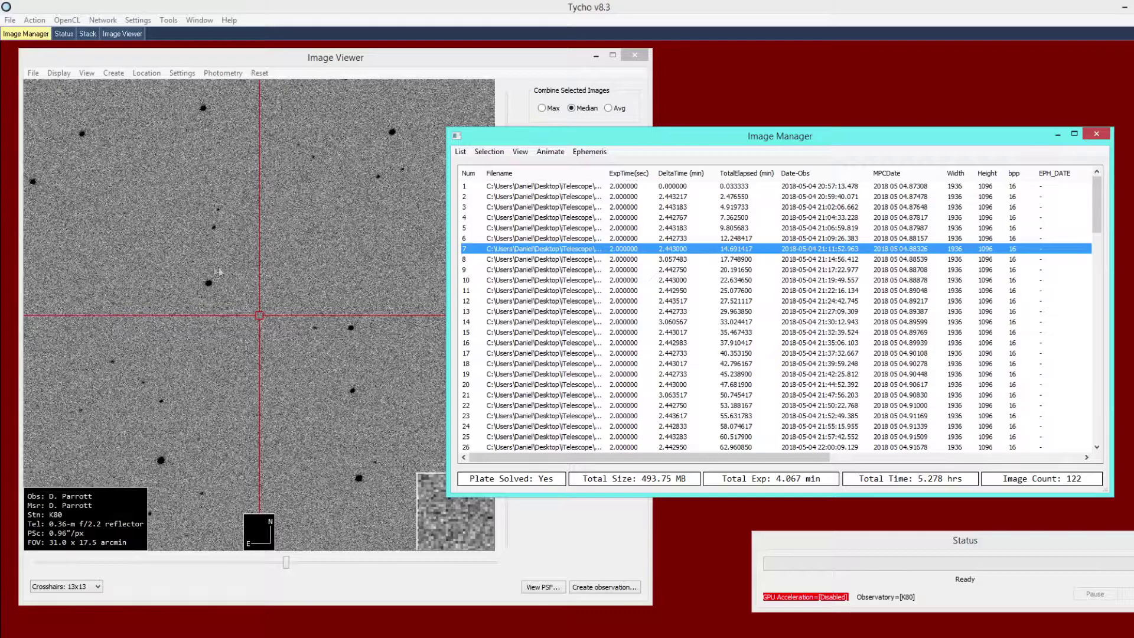
Step: Centre the crosshair on the asteroid in image 7, create Marker 1 there and shift the Markers window over
{"action": "left_click", "coordinate": [224, 304]}
{"action": "left_click", "coordinate": [264, 319]}
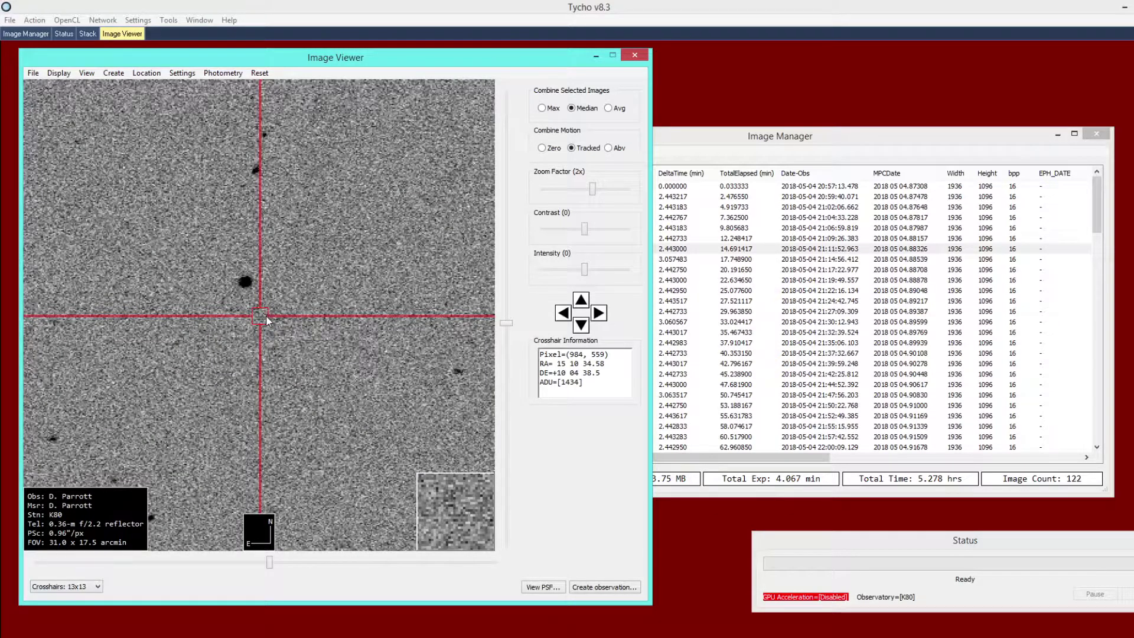
{"action": "left_click", "coordinate": [247, 286]}
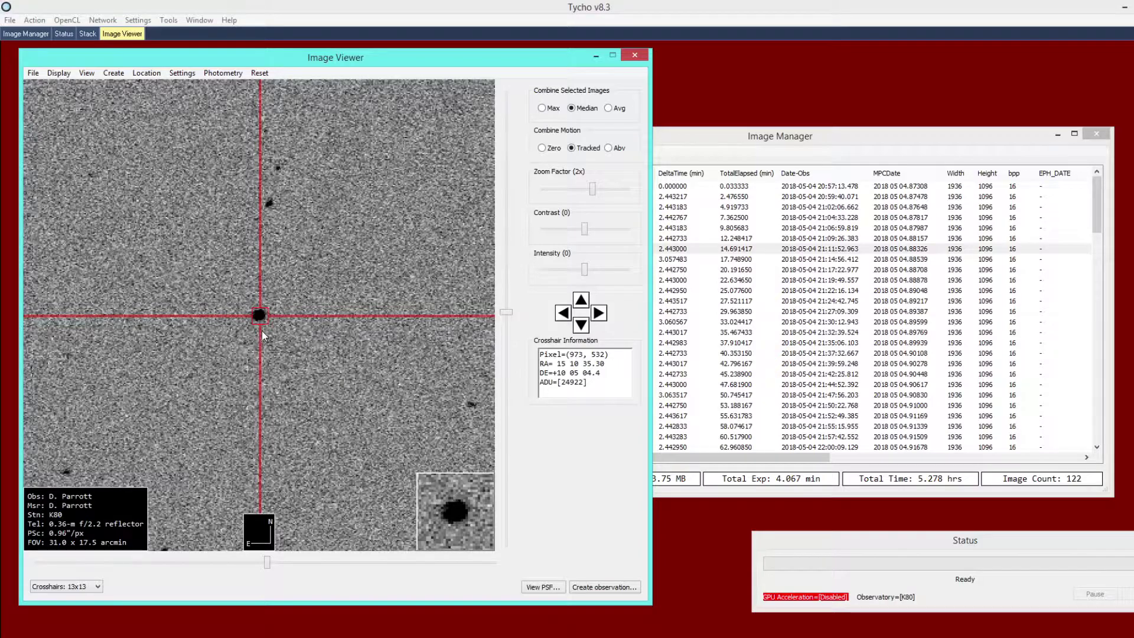
{"action": "scroll", "coordinate": [263, 331], "scroll_direction": "up", "scroll_amount": 1}
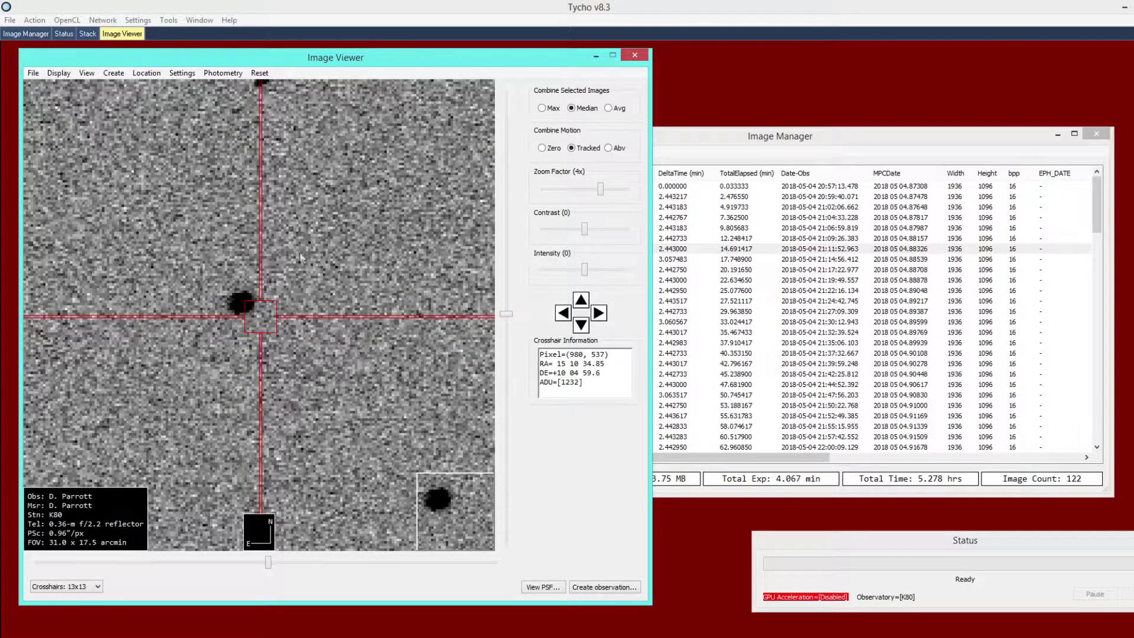
{"action": "left_click", "coordinate": [241, 308]}
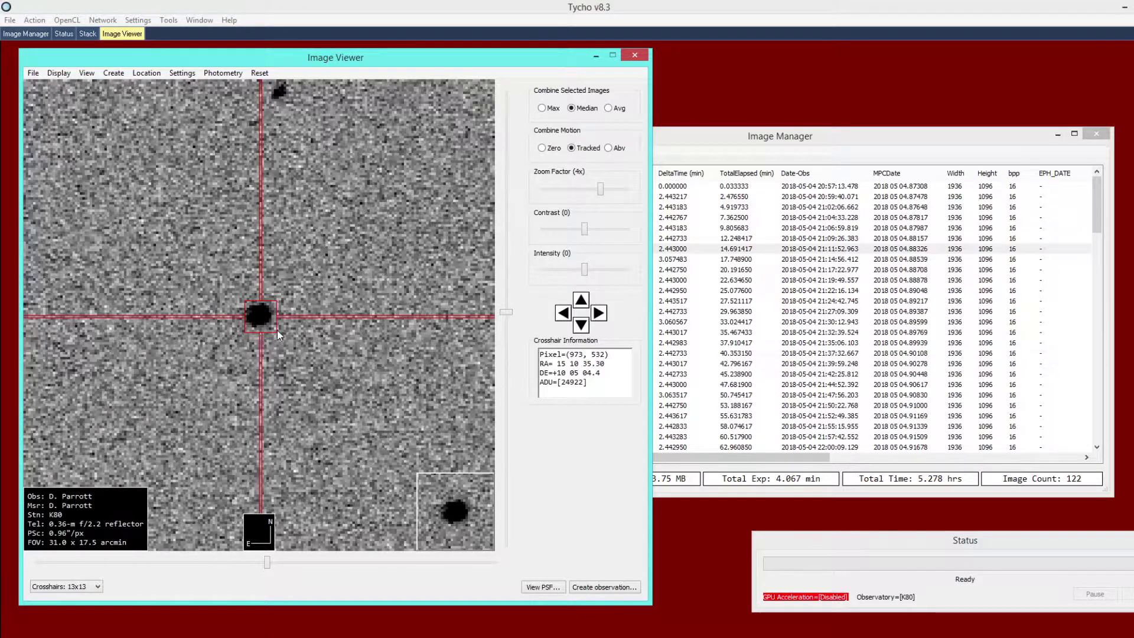
{"action": "scroll", "coordinate": [278, 331], "scroll_direction": "down", "scroll_amount": 1}
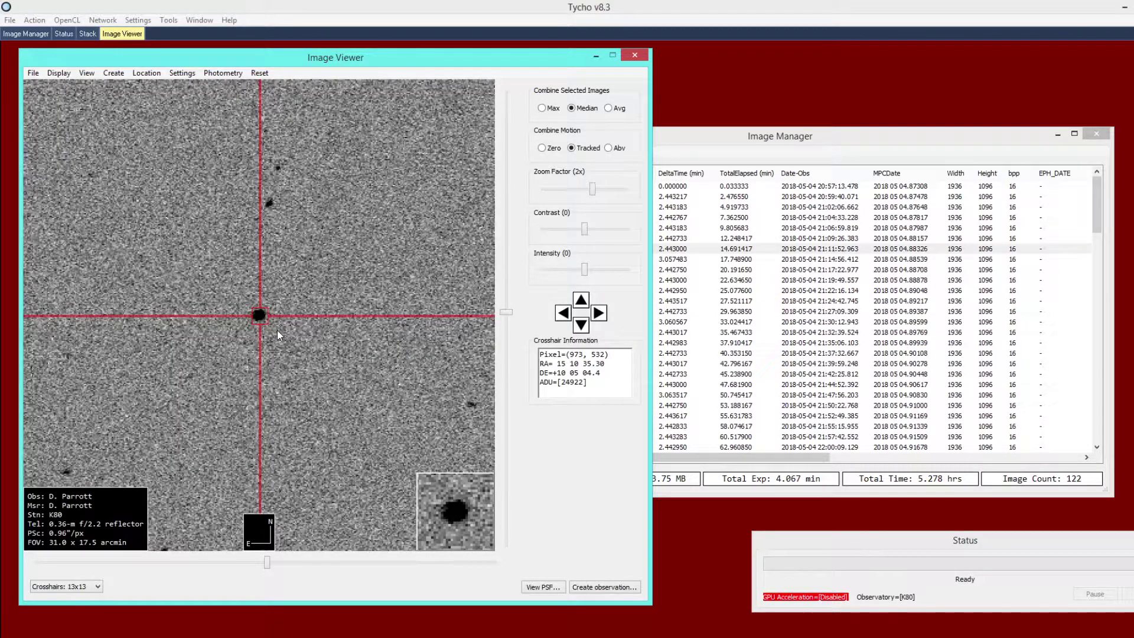
{"action": "right_click", "coordinate": [308, 291]}
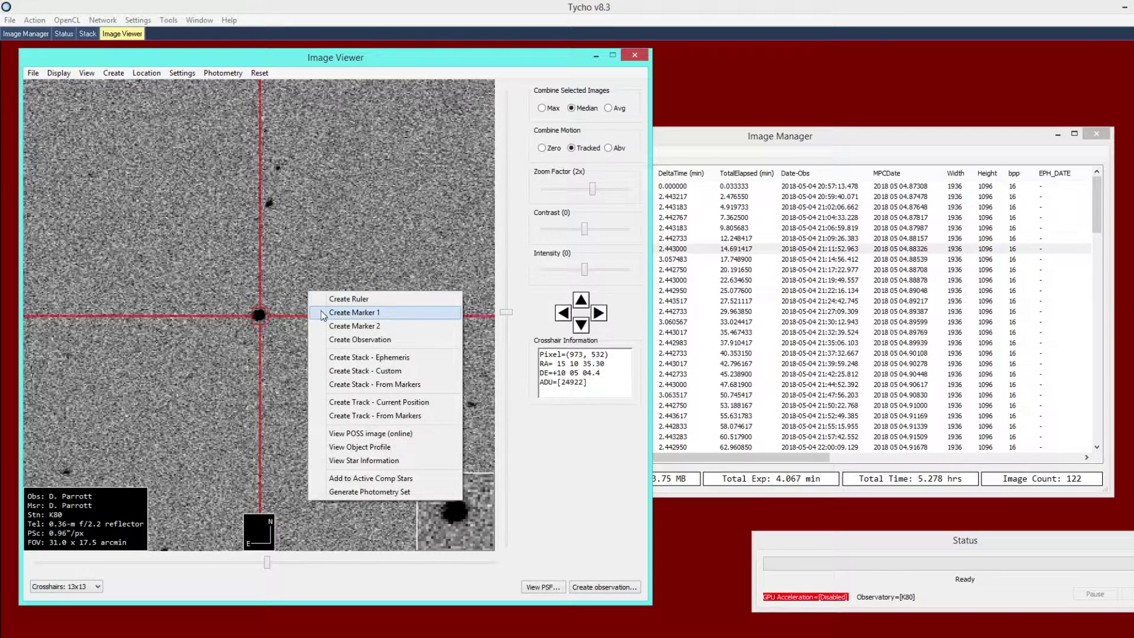
{"action": "left_click", "coordinate": [323, 313]}
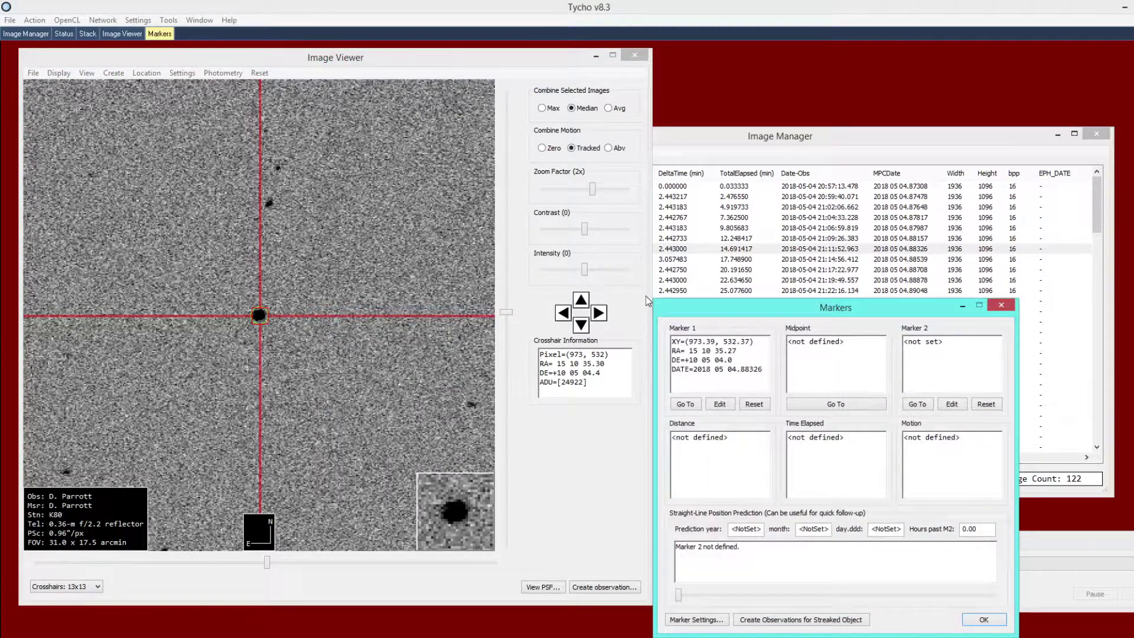
{"action": "left_click_drag", "start_coordinate": [678, 310], "coordinate": [630, 310]}
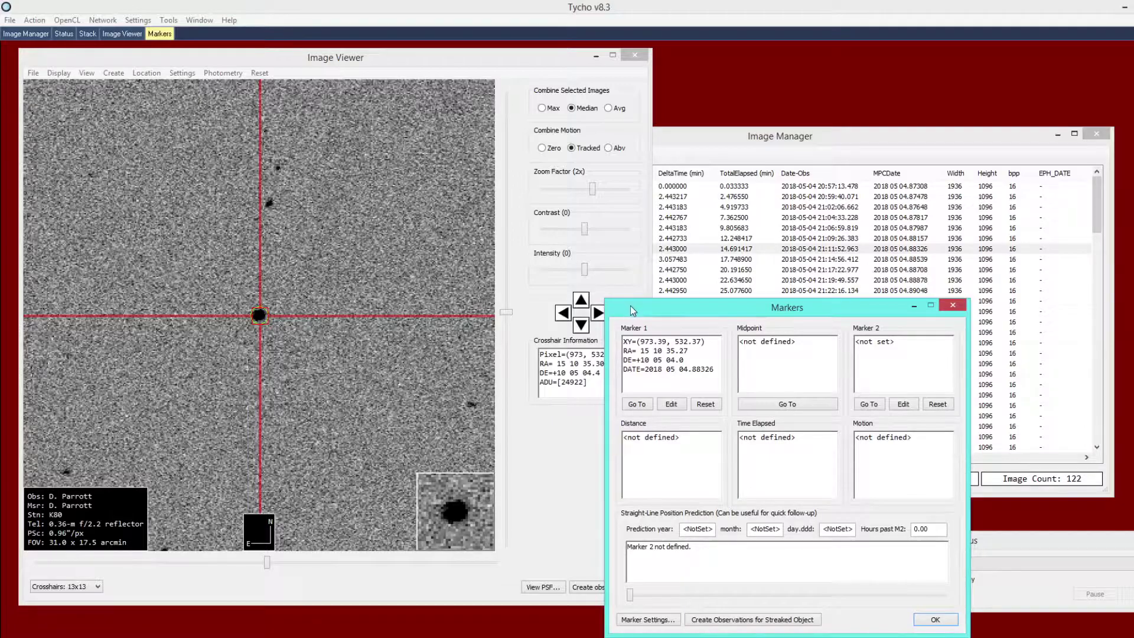
Step: Display image 122, the last in the list, and bring the asteroid's region into view at 2x zoom
{"action": "left_click", "coordinate": [745, 147]}
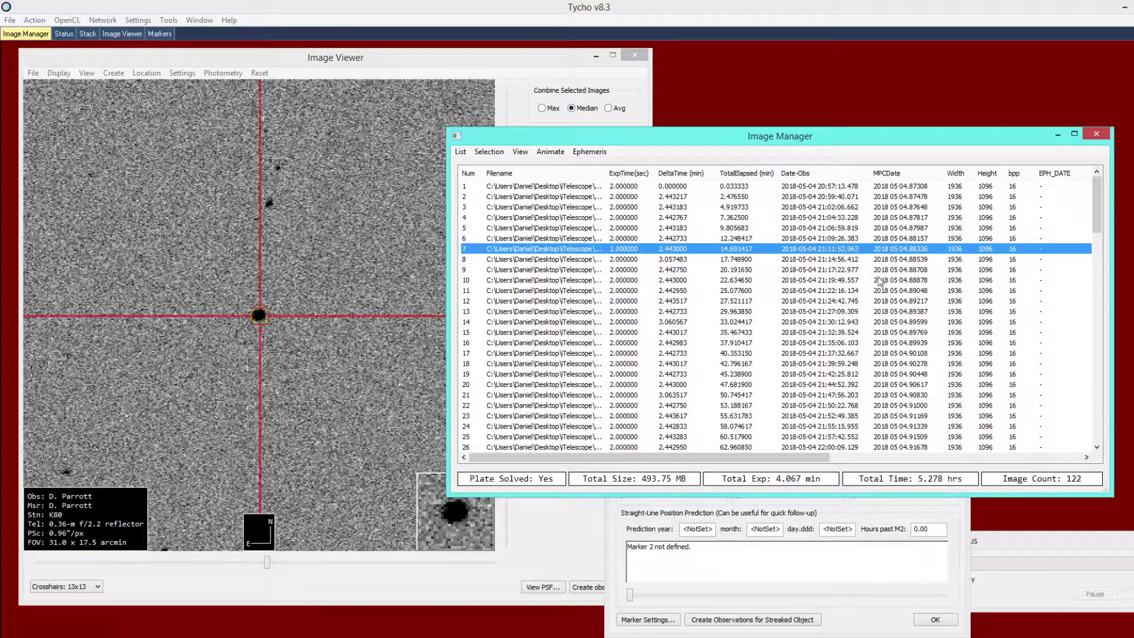
{"action": "left_click_drag", "start_coordinate": [1097, 206], "coordinate": [1096, 414]}
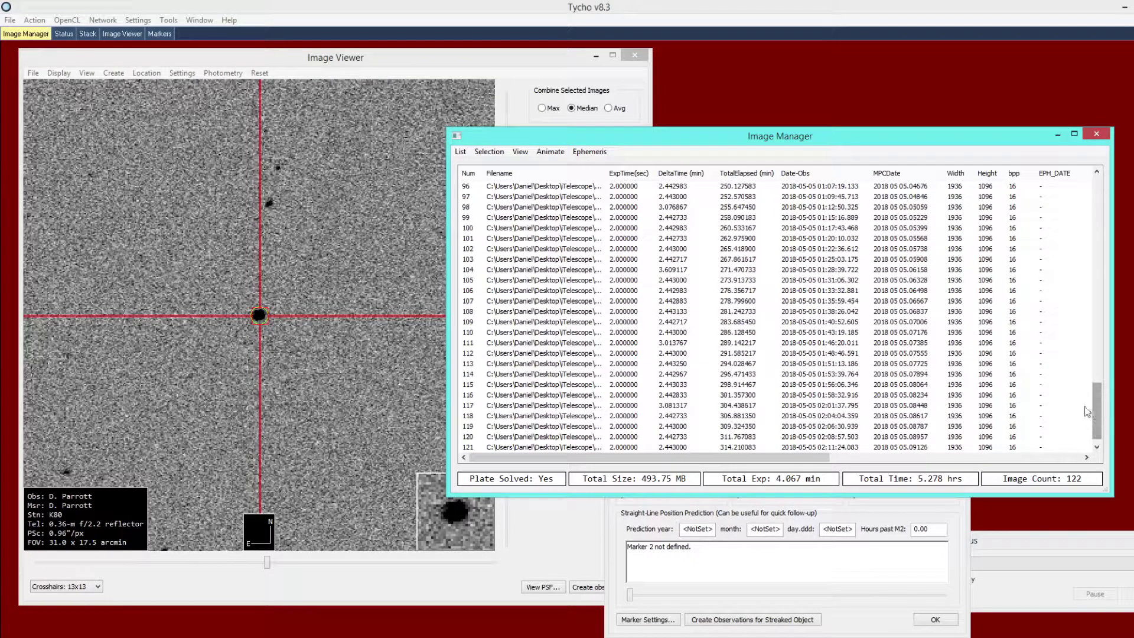
{"action": "scroll", "coordinate": [691, 378], "scroll_direction": "down", "scroll_amount": 1}
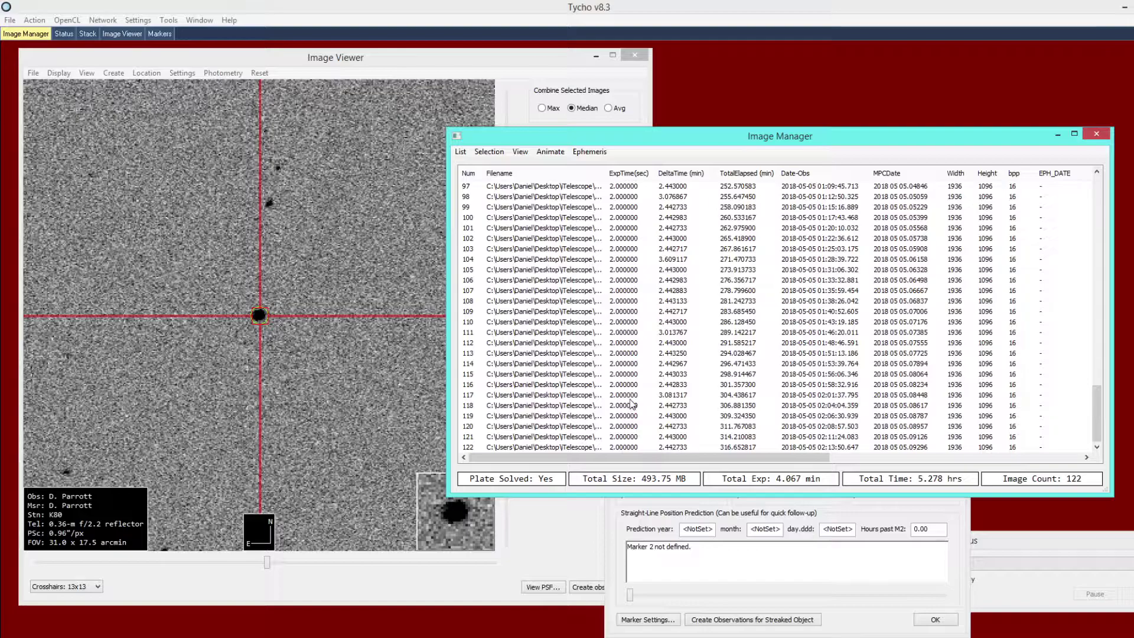
{"action": "left_click", "coordinate": [610, 447]}
{"action": "left_click", "coordinate": [323, 323]}
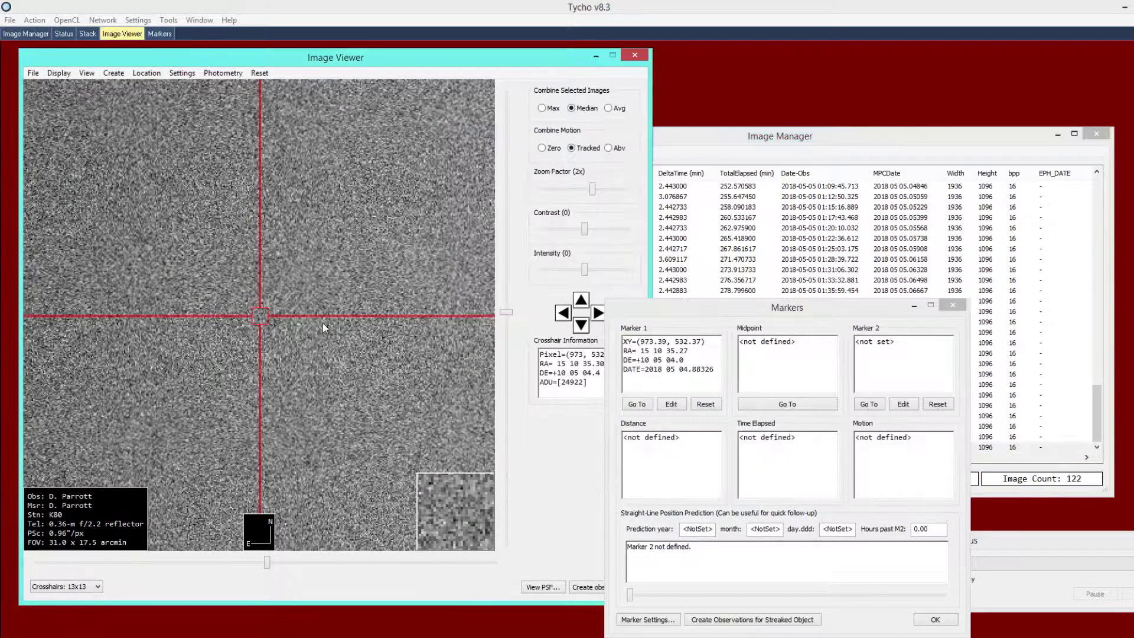
{"action": "scroll", "coordinate": [323, 325], "scroll_direction": "down", "scroll_amount": 1}
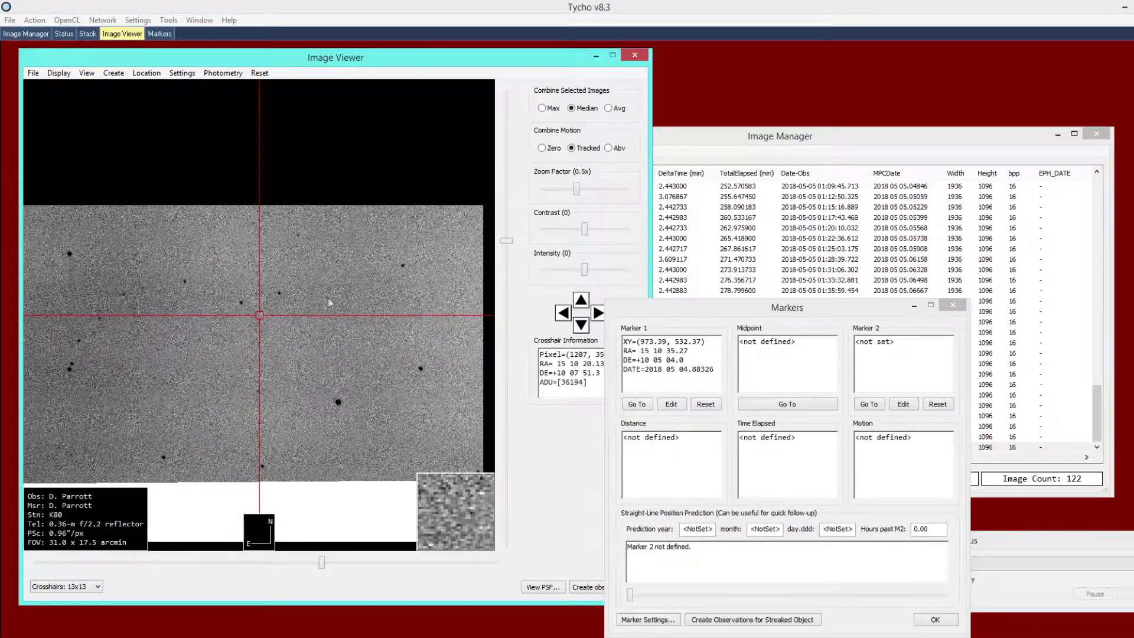
{"action": "mouse_move", "coordinate": [251, 290]}
{"action": "left_mouse_down"}
{"action": "mouse_move", "coordinate": [290, 299]}
{"action": "mouse_move", "coordinate": [271, 288]}
{"action": "left_mouse_up"}
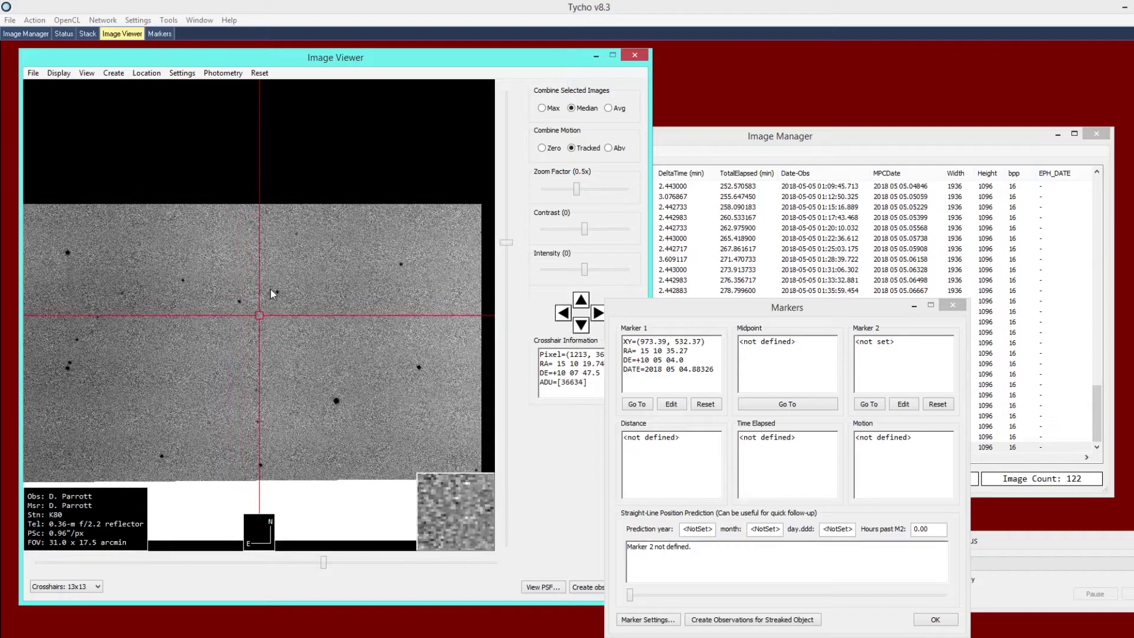
{"action": "scroll", "coordinate": [276, 293], "scroll_direction": "up", "scroll_amount": 2}
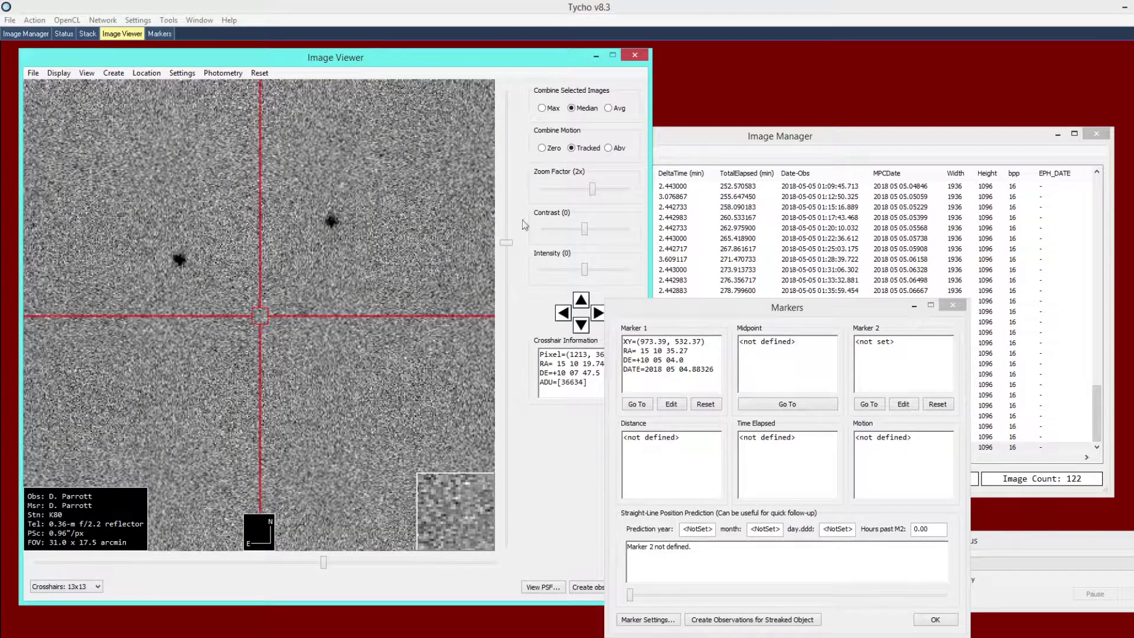
Step: Step back and forth through the last images of the list to identify the moving asteroid, ending on image 122
{"action": "left_click", "coordinate": [707, 142]}
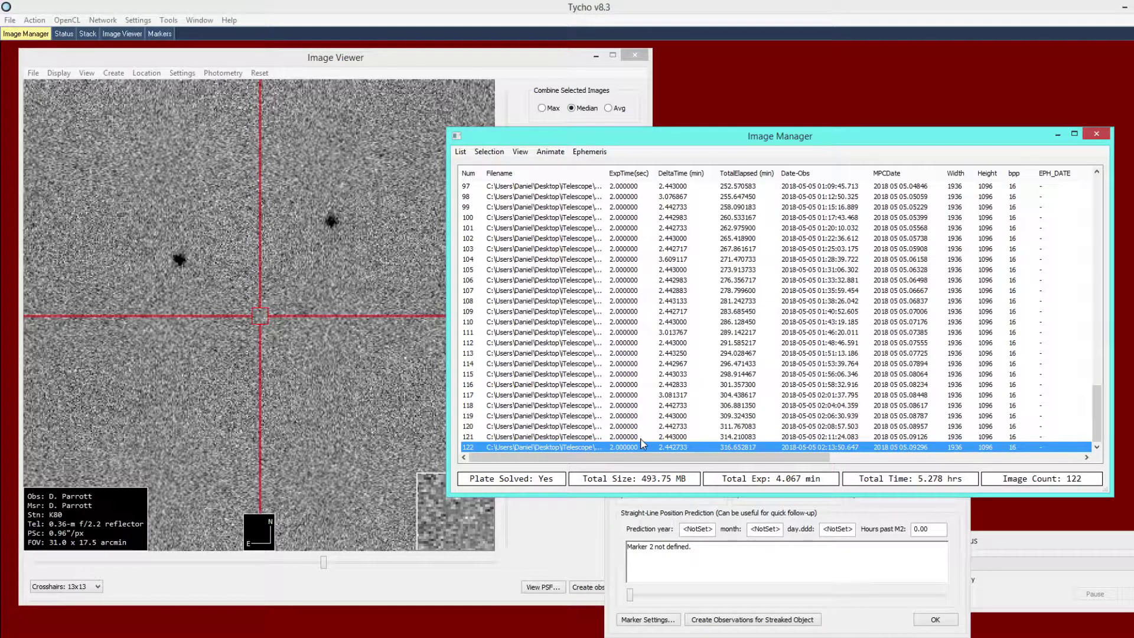
{"action": "key", "text": "Up"}
{"action": "key", "text": "Up"}
{"action": "key", "text": "Up"}
{"action": "key", "text": "Up"}
{"action": "key", "text": "Up"}
{"action": "key", "text": "Up"}
{"action": "key", "text": "Up"}
{"action": "key", "text": "Up"}
{"action": "key", "text": "Up"}
{"action": "key", "text": "Up"}
{"action": "key", "text": "Up"}
{"action": "key", "text": "Up"}
{"action": "key", "text": "Up"}
{"action": "key", "text": "Up"}
{"action": "key", "text": "Up"}
{"action": "key", "text": "Up"}
{"action": "key", "text": "Up"}
{"action": "key", "text": "Up"}
{"action": "key", "text": "Up"}
{"action": "key", "text": "Up"}
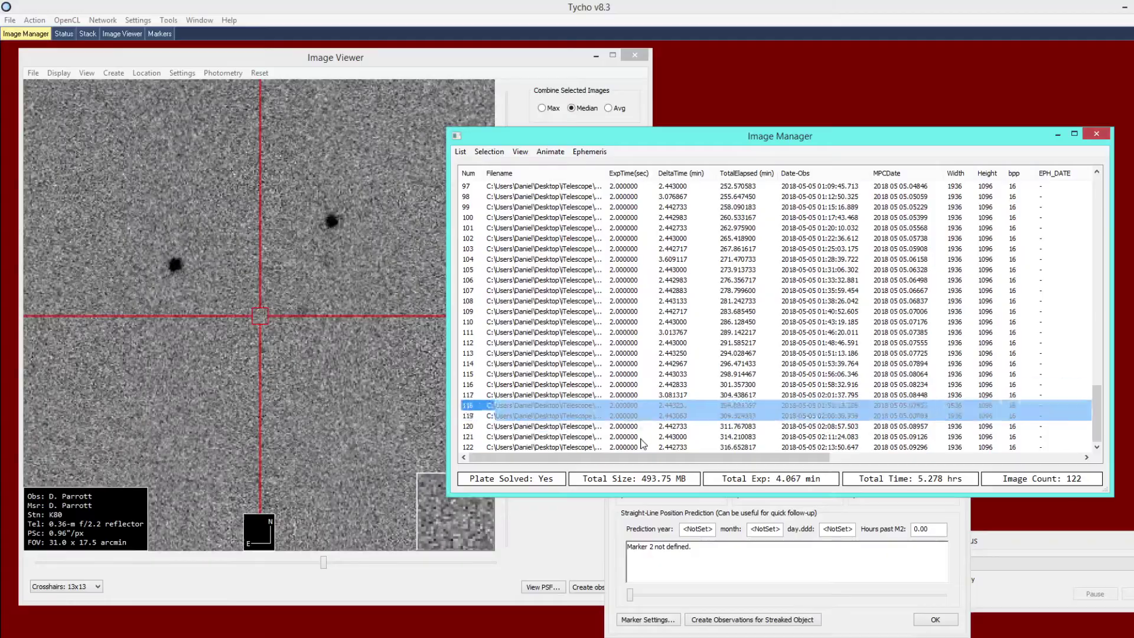
{"action": "key", "text": "Down"}
{"action": "key", "text": "Down"}
{"action": "key", "text": "Down"}
{"action": "key", "text": "Down"}
{"action": "key", "text": "Down"}
{"action": "key", "text": "Down"}
{"action": "key", "text": "Down"}
{"action": "key", "text": "Down"}
{"action": "key", "text": "Down"}
{"action": "key", "text": "Down"}
{"action": "key", "text": "Down"}
{"action": "key", "text": "Down"}
{"action": "key", "text": "Down"}
{"action": "key", "text": "Down"}
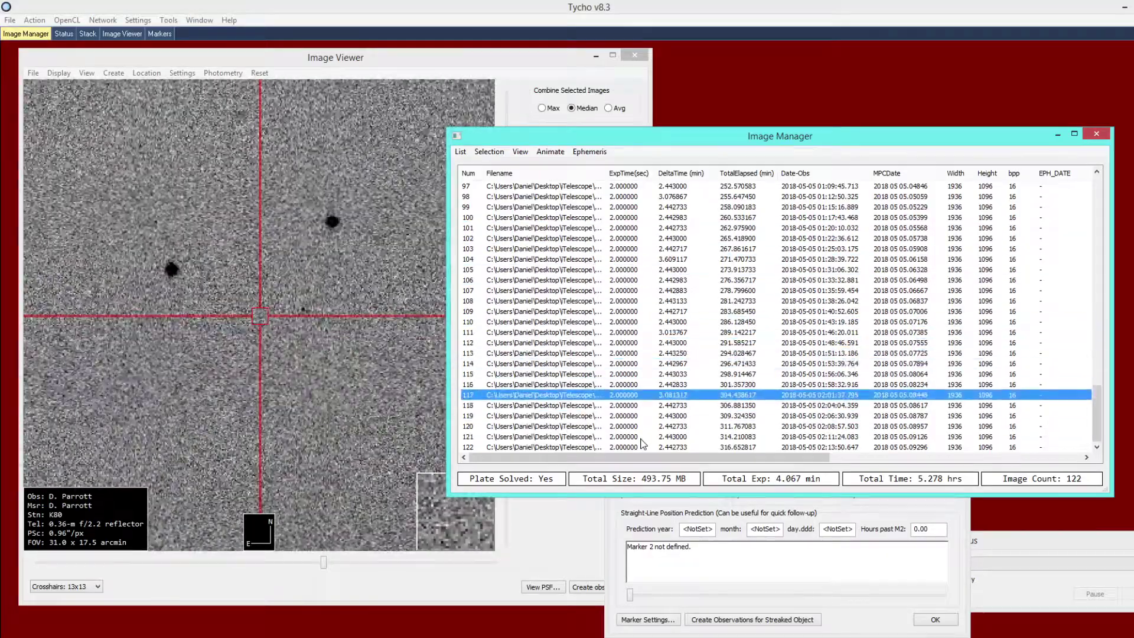
{"action": "key", "text": "Up"}
{"action": "key", "text": "Up"}
{"action": "key", "text": "Up"}
{"action": "key", "text": "Up"}
{"action": "key", "text": "Up"}
{"action": "key", "text": "Up"}
{"action": "key", "text": "Up"}
{"action": "key", "text": "Up"}
{"action": "key", "text": "Up"}
{"action": "key", "text": "Up"}
{"action": "key", "text": "Up"}
{"action": "key", "text": "Up"}
{"action": "key", "text": "Up"}
{"action": "key", "text": "Down"}
{"action": "key", "text": "Down"}
{"action": "key", "text": "Down"}
{"action": "key", "text": "Down"}
{"action": "key", "text": "Down"}
{"action": "key", "text": "Down"}
{"action": "key", "text": "Down"}
{"action": "key", "text": "Down"}
{"action": "key", "text": "Down"}
{"action": "key", "text": "Down"}
{"action": "key", "text": "Down"}
{"action": "key", "text": "Down"}
{"action": "key", "text": "Down"}
{"action": "key", "text": "Down"}
{"action": "key", "text": "Down"}
{"action": "key", "text": "Down"}
{"action": "key", "text": "Down"}
{"action": "key", "text": "Down"}
{"action": "key", "text": "Down"}
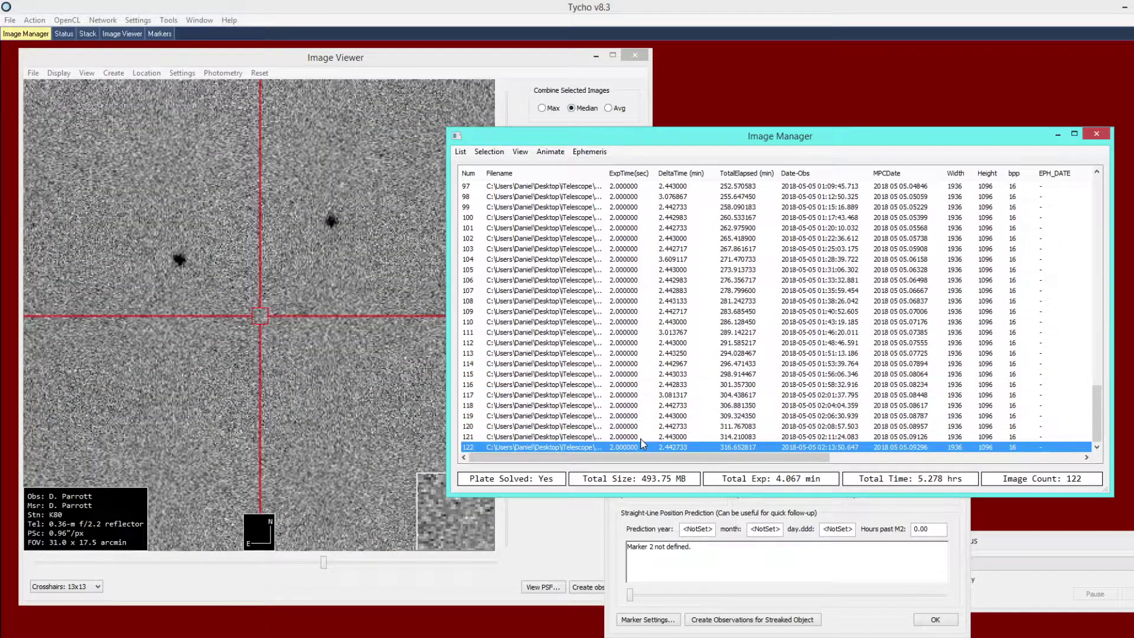
Step: Centre the crosshair on the asteroid in image 122 and create Marker 2 there
{"action": "left_click", "coordinate": [243, 281]}
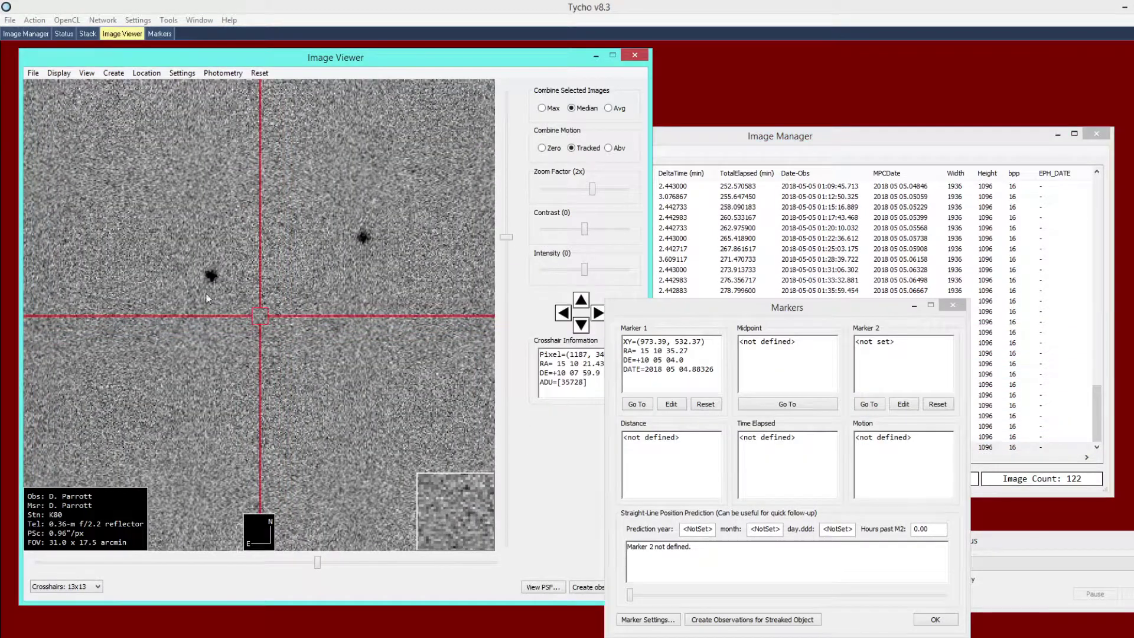
{"action": "left_click_drag", "start_coordinate": [205, 290], "coordinate": [275, 304]}
{"action": "scroll", "coordinate": [275, 305], "scroll_direction": "up", "scroll_amount": 1}
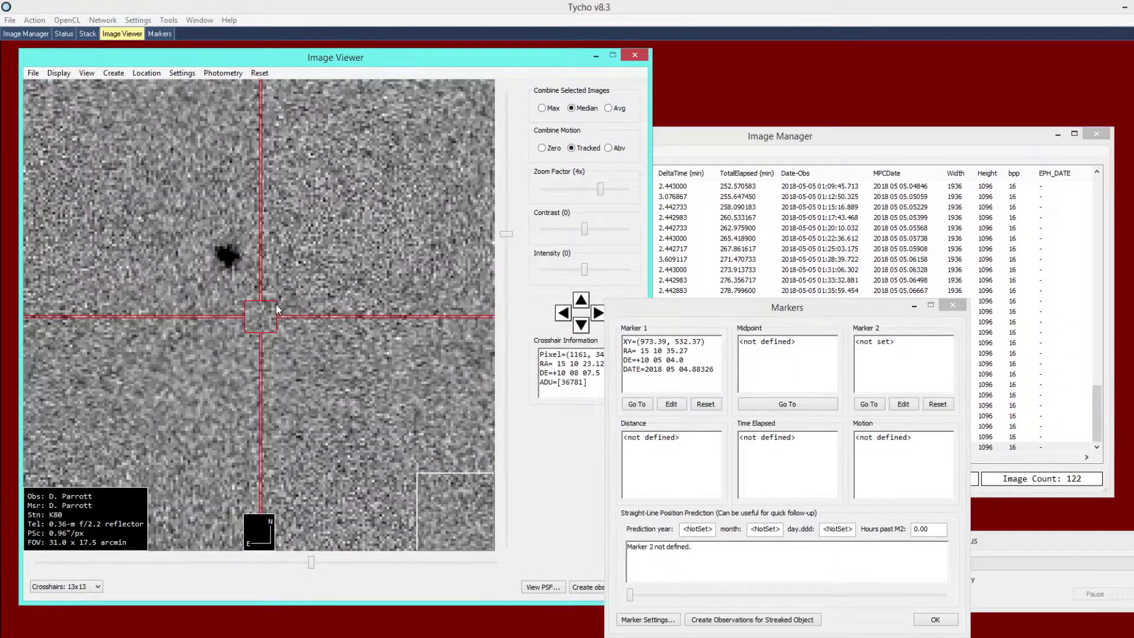
{"action": "left_click", "coordinate": [228, 258]}
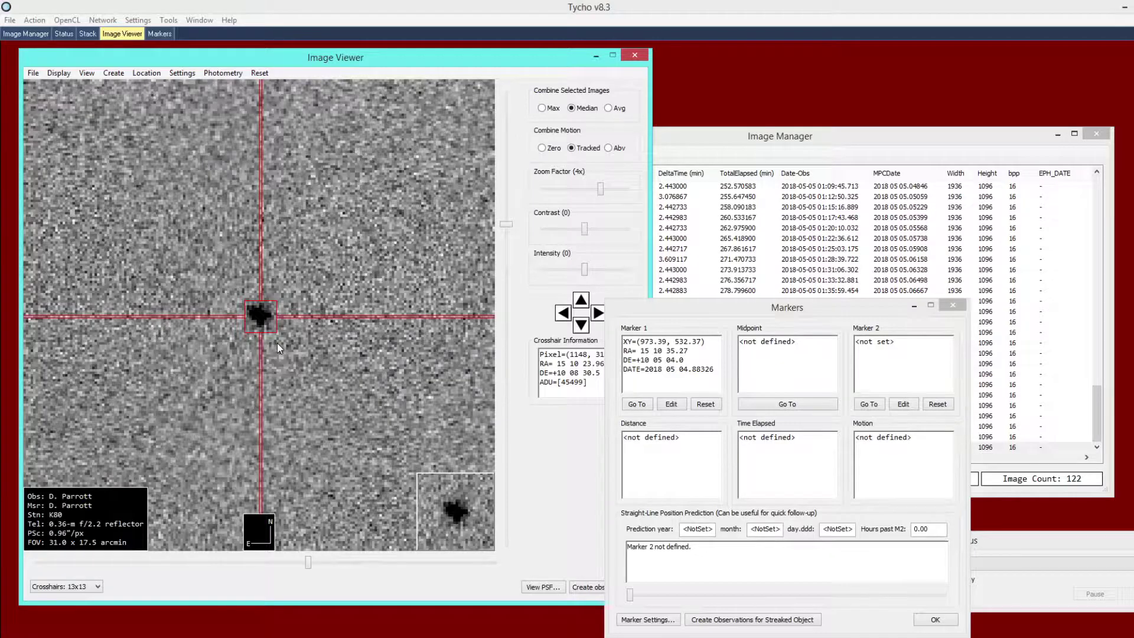
{"action": "right_click", "coordinate": [319, 231]}
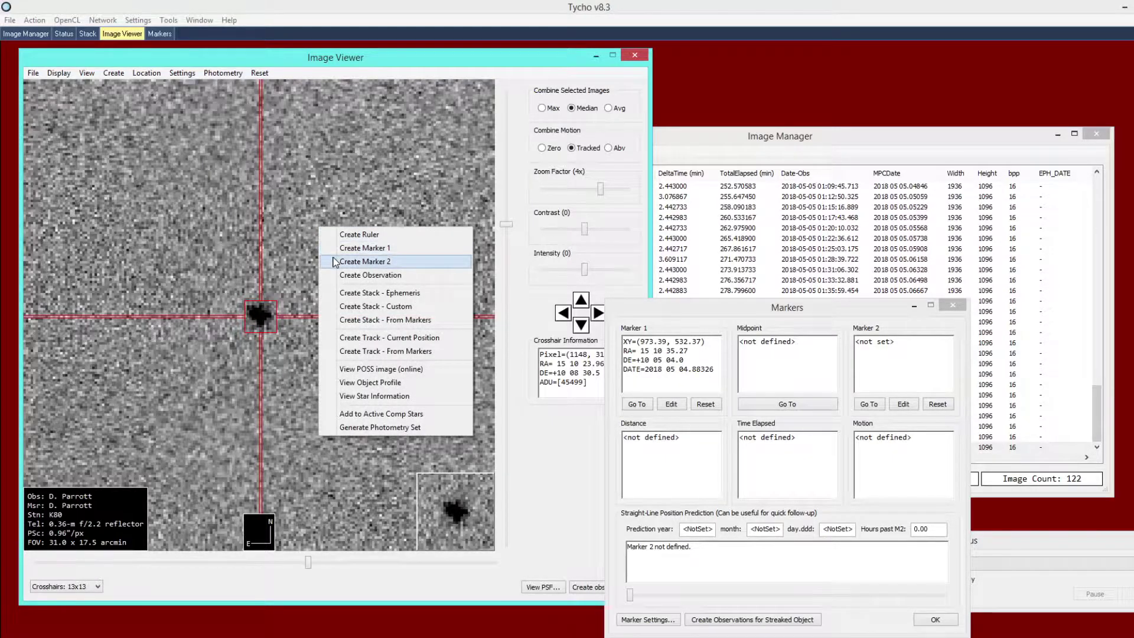
{"action": "left_click", "coordinate": [395, 264]}
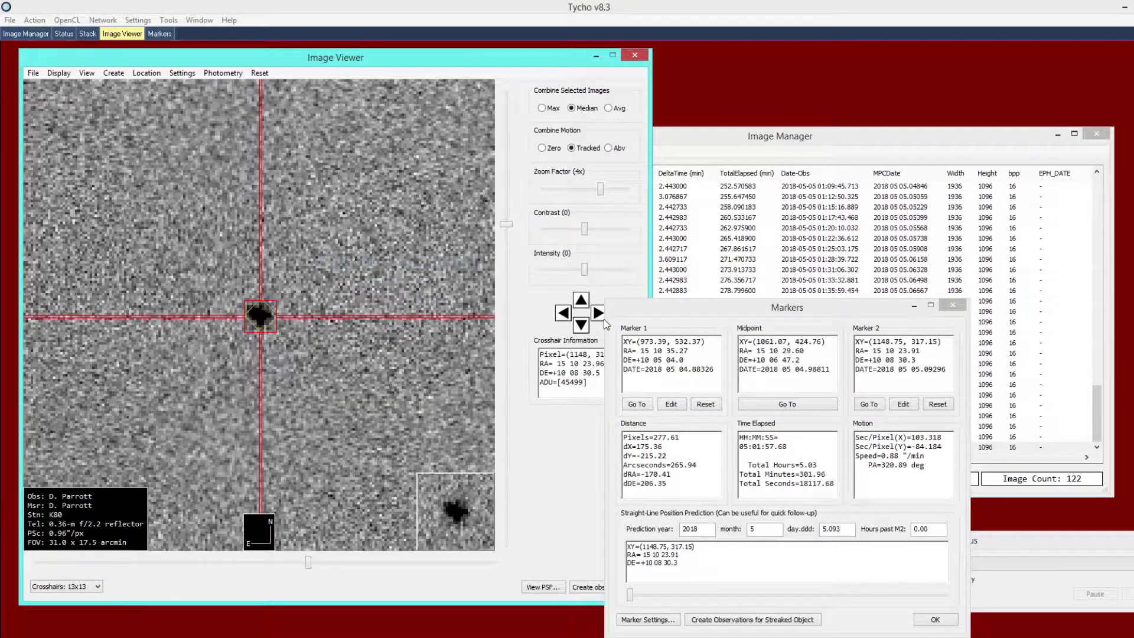
{"action": "left_click_drag", "start_coordinate": [677, 311], "coordinate": [667, 299]}
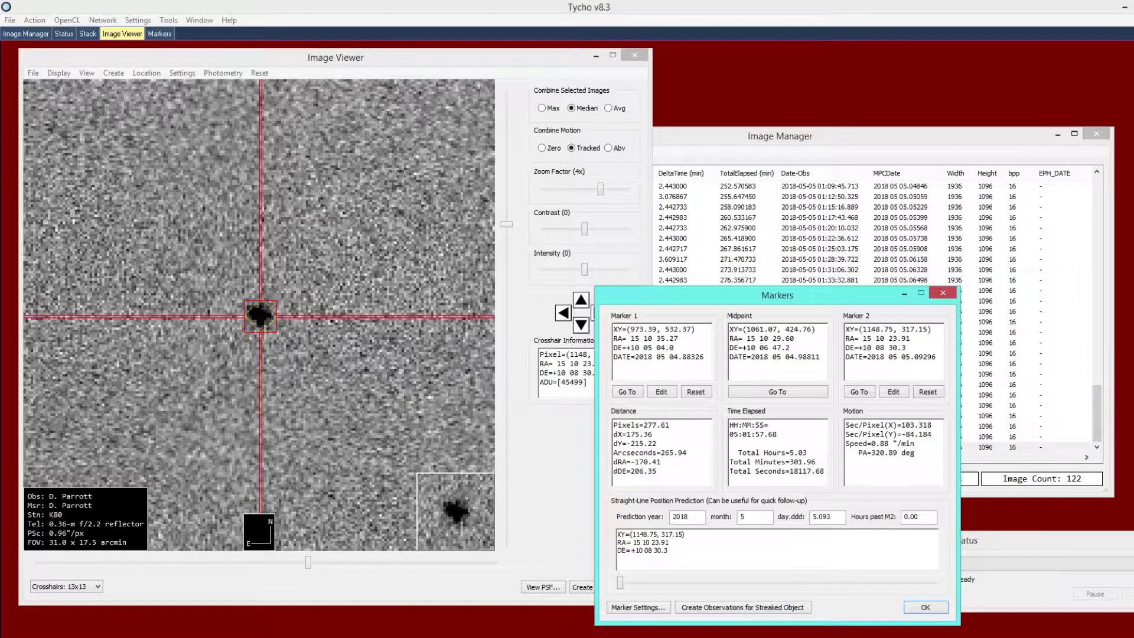
Step: Try to generate a photometry set from the two markers
{"action": "right_click", "coordinate": [326, 260]}
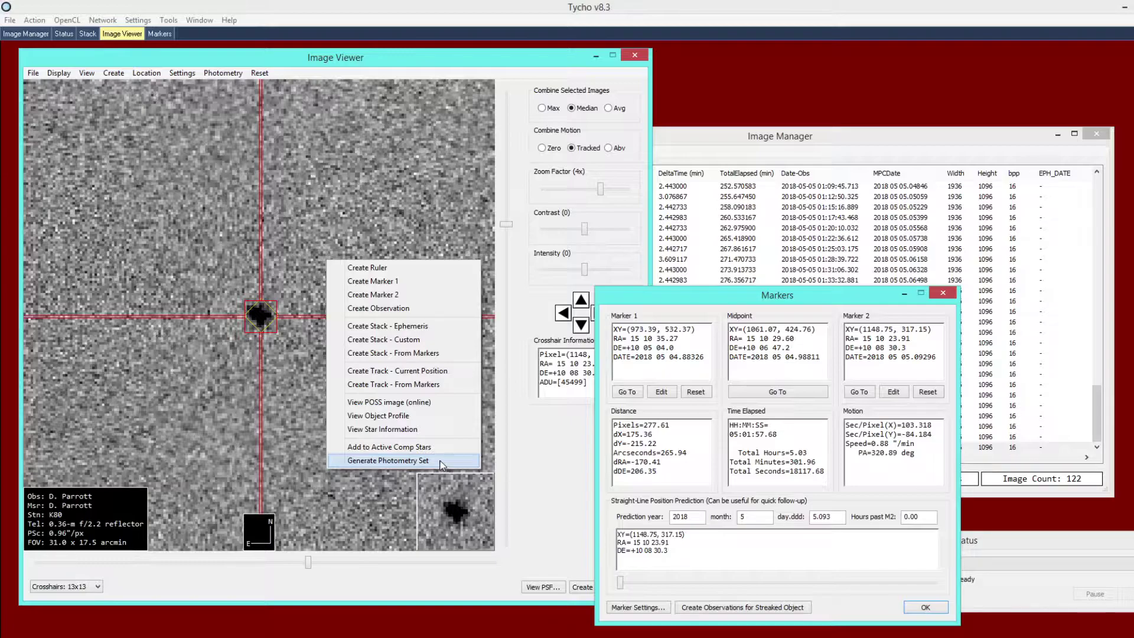
{"action": "left_click", "coordinate": [400, 460]}
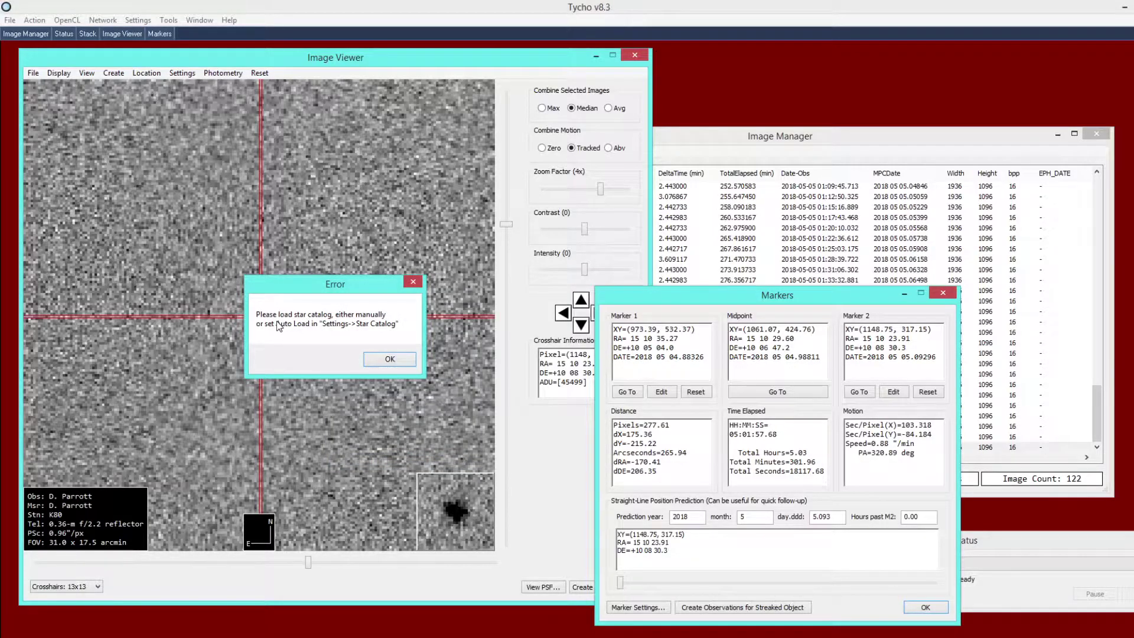
{"action": "left_click", "coordinate": [390, 360]}
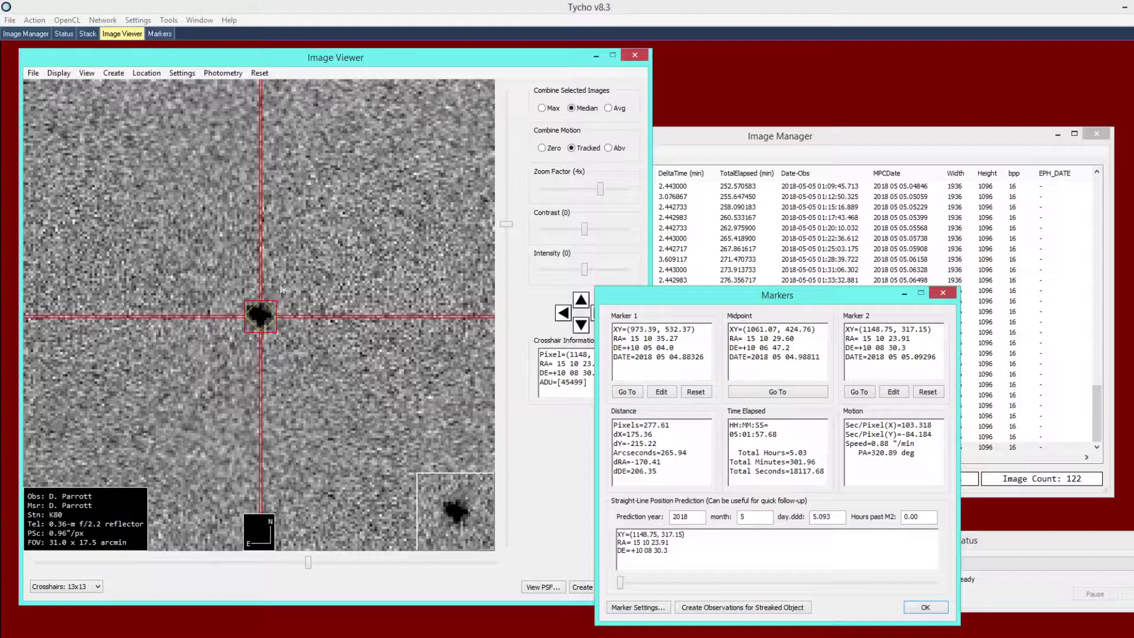
Step: Review the automatic catalog loading option in the star catalog settings, then close them
{"action": "left_click", "coordinate": [138, 20]}
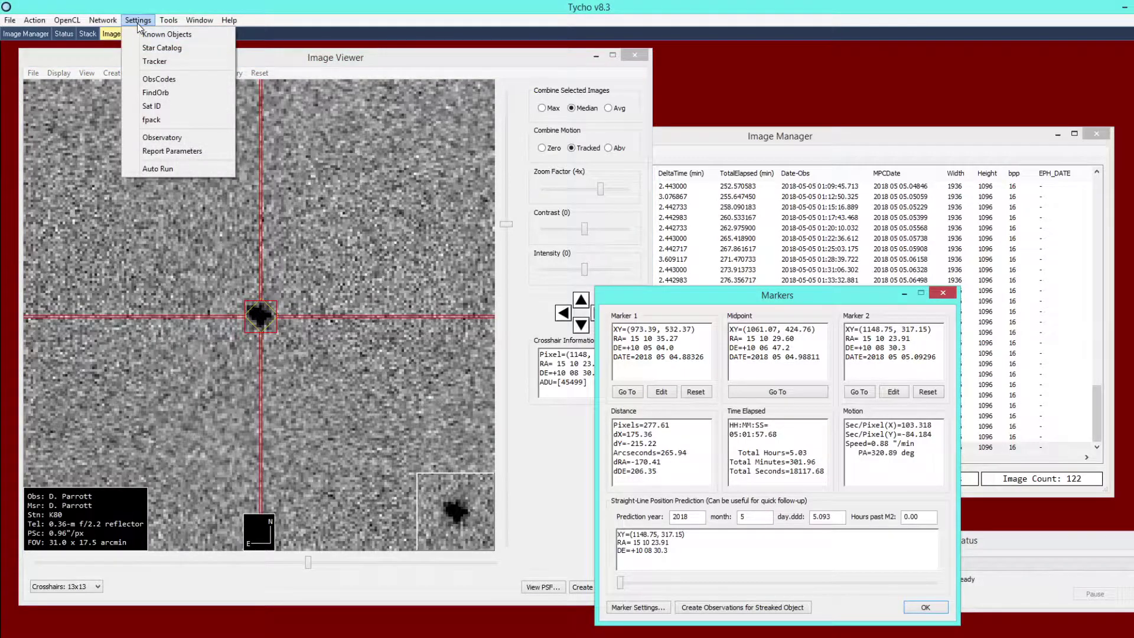
{"action": "left_click", "coordinate": [146, 48]}
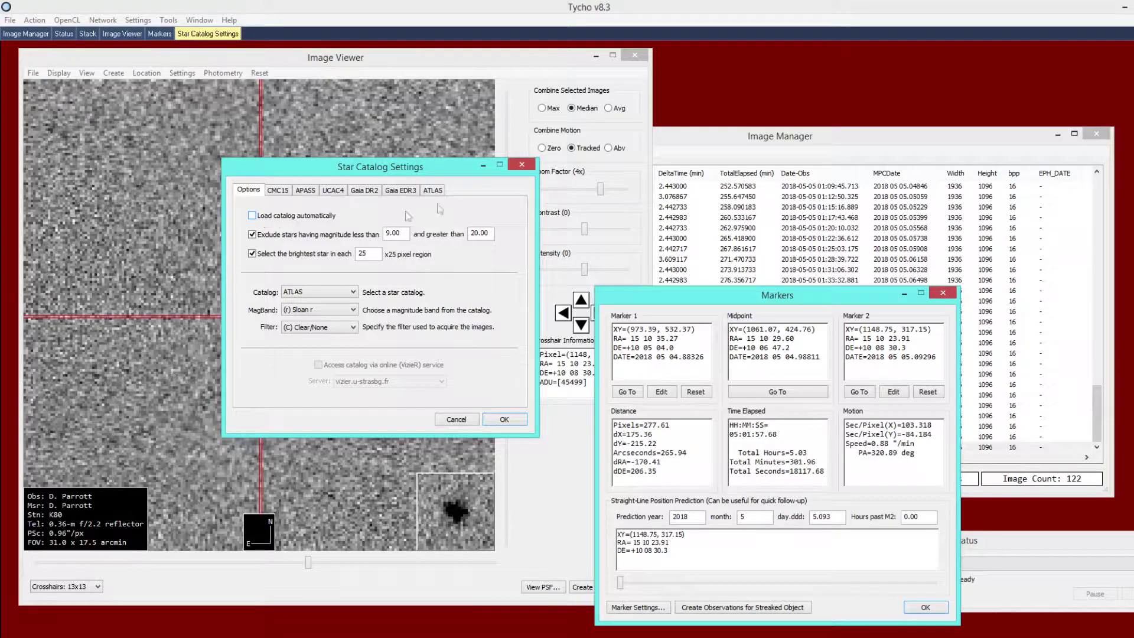
{"action": "left_click", "coordinate": [522, 165]}
Step: Load the star catalog for the field and generate the asteroid's photometry set from the two markers
{"action": "left_click", "coordinate": [34, 73]}
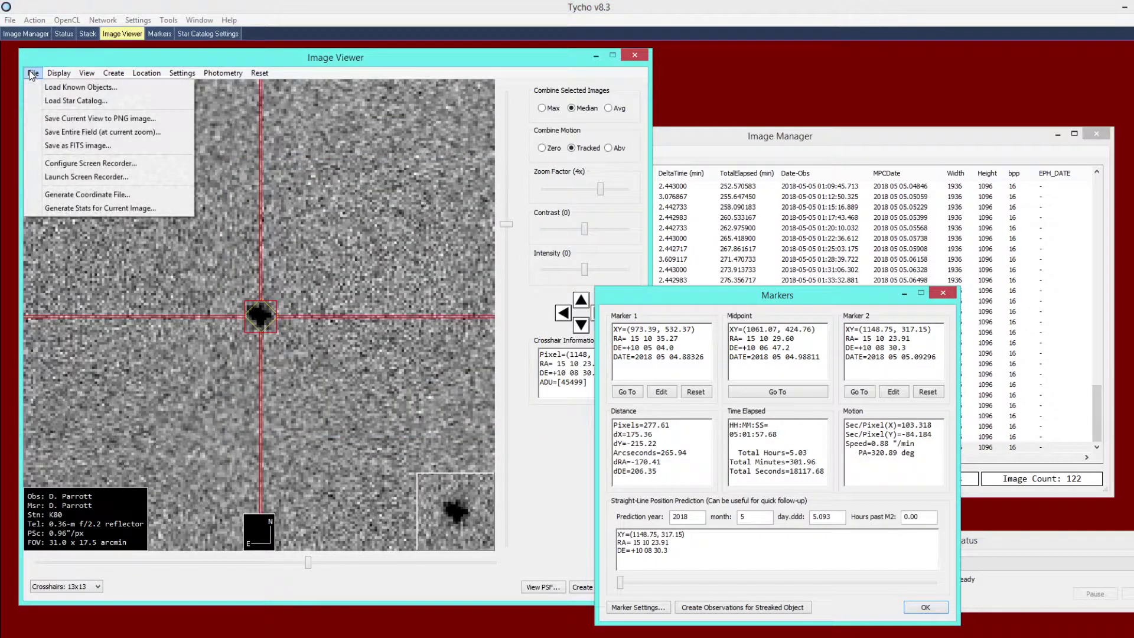
{"action": "left_click", "coordinate": [44, 102]}
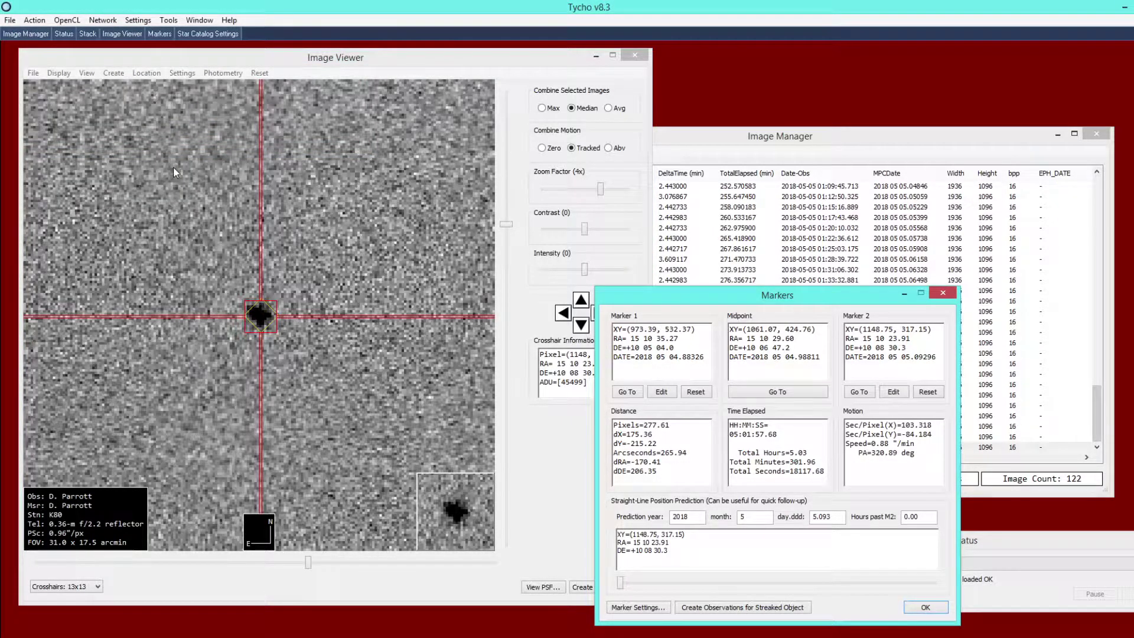
{"action": "right_click", "coordinate": [307, 226]}
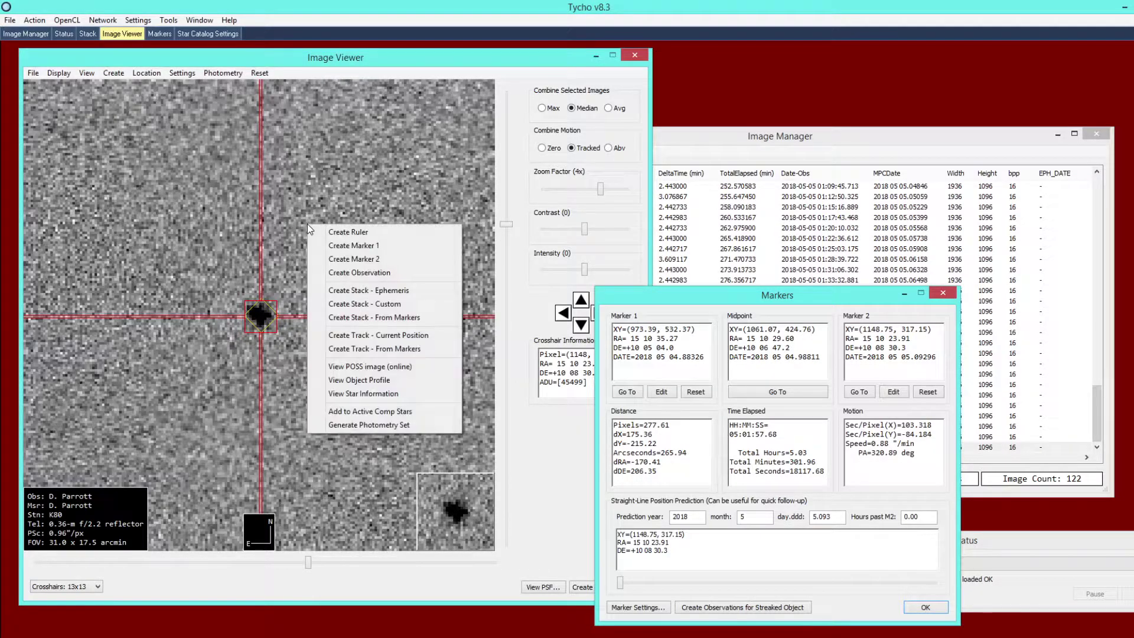
{"action": "left_click", "coordinate": [366, 425]}
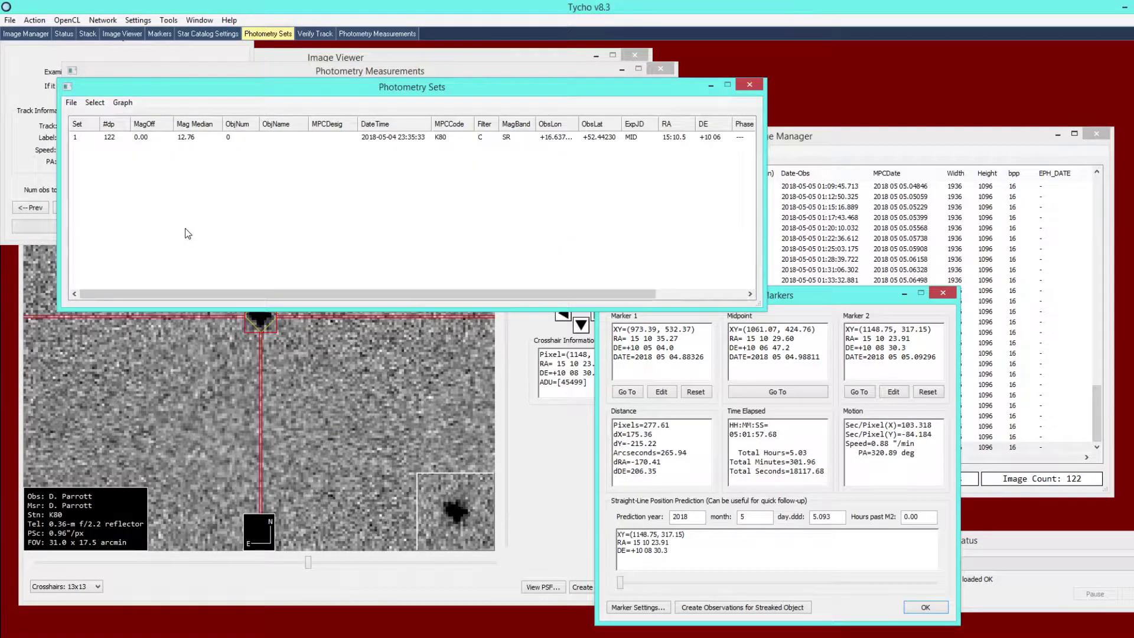
{"action": "left_click_drag", "start_coordinate": [211, 88], "coordinate": [212, 127]}
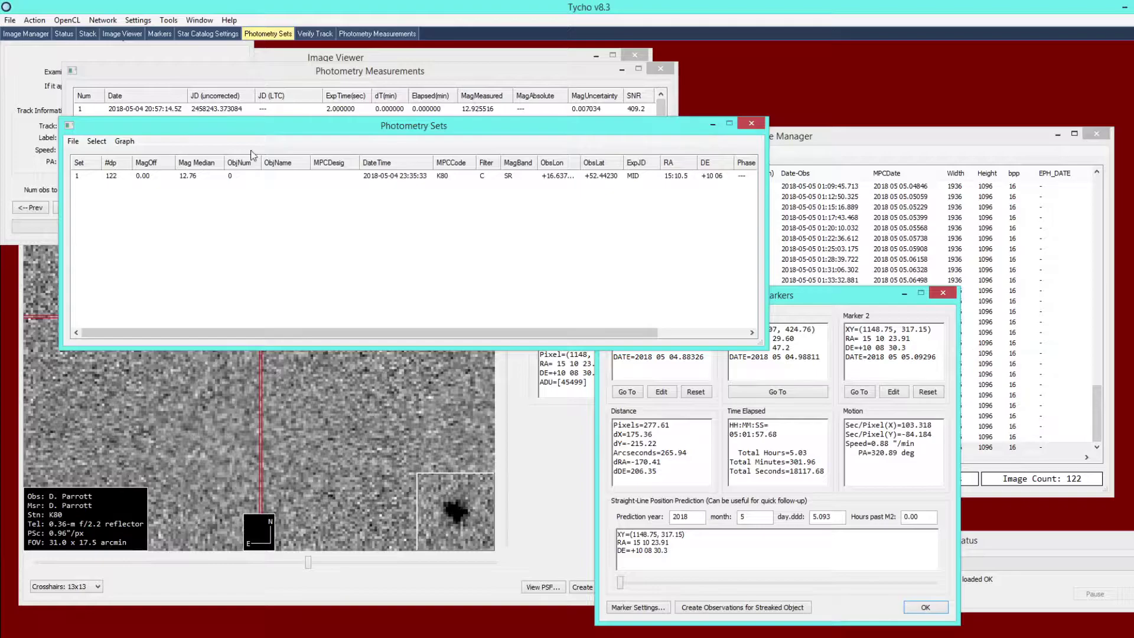
Step: Examine the asteroid's photometry measurements from the first data point through to the last
{"action": "left_click_drag", "start_coordinate": [245, 124], "coordinate": [609, 182]}
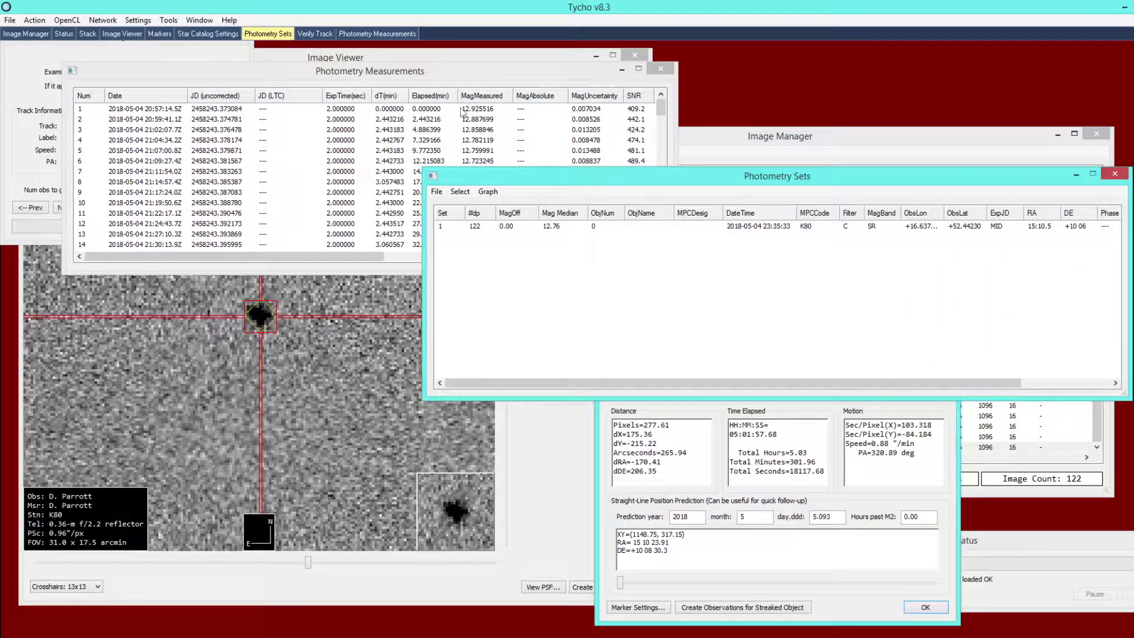
{"action": "left_click", "coordinate": [292, 82]}
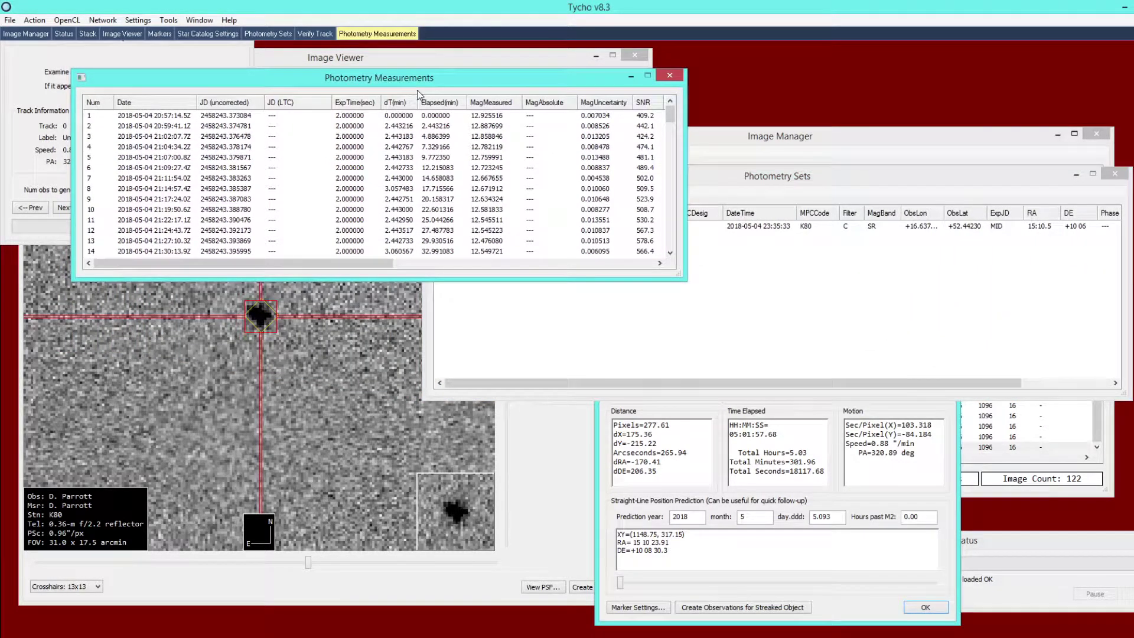
{"action": "left_click_drag", "start_coordinate": [671, 120], "coordinate": [670, 254]}
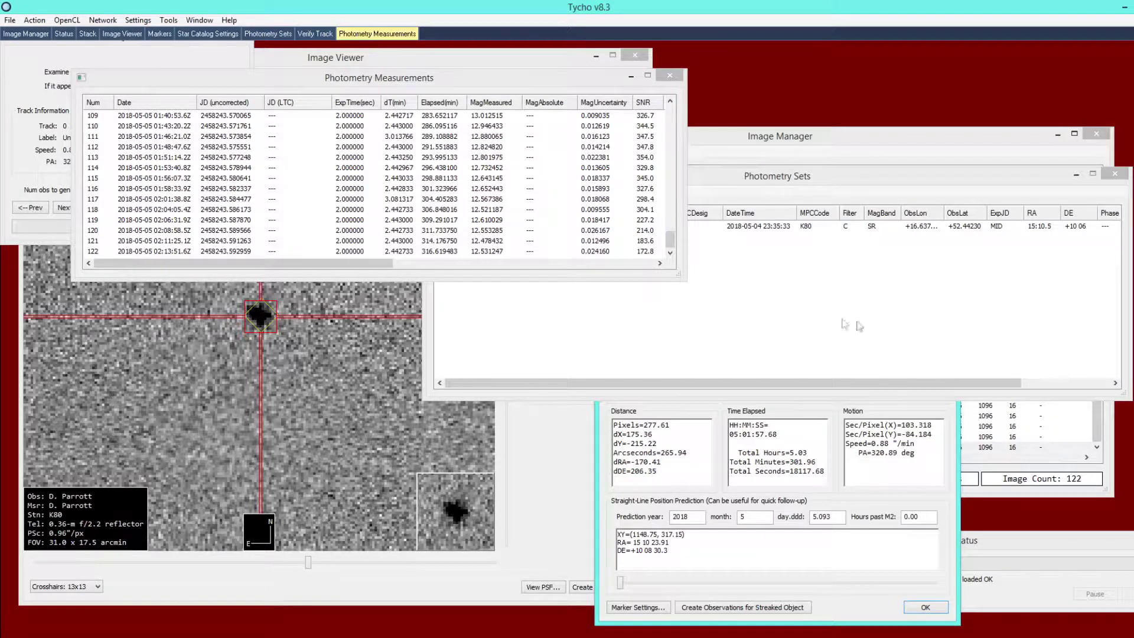
Step: Plot all photometry sets as a lightcurve and move the lightcurve window clear of the other windows
{"action": "left_click", "coordinate": [823, 319]}
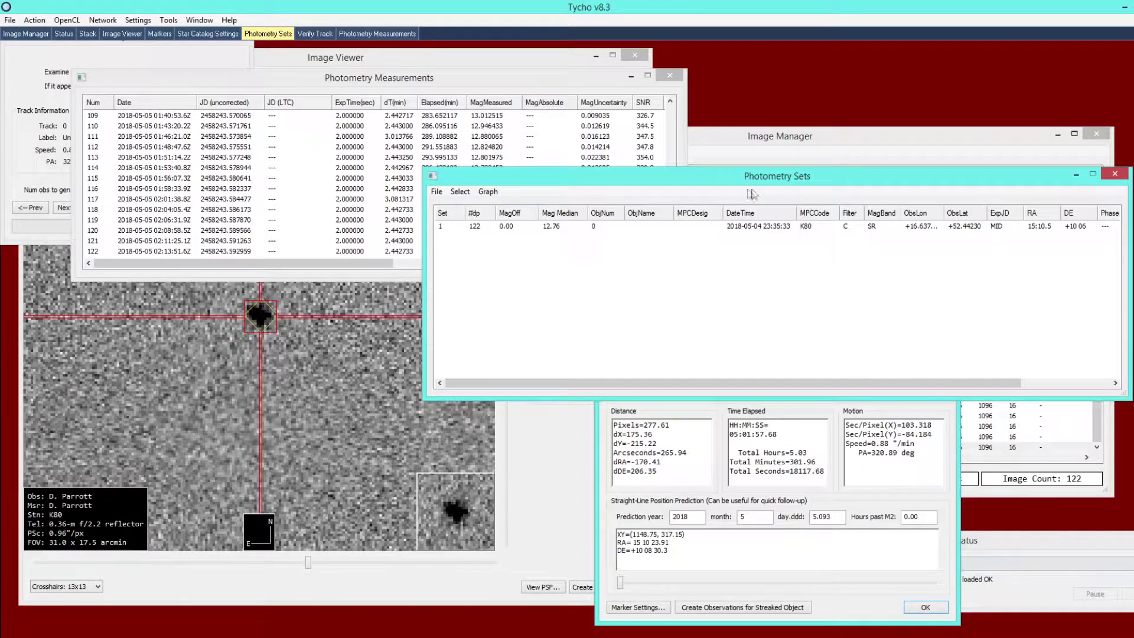
{"action": "left_click", "coordinate": [495, 195]}
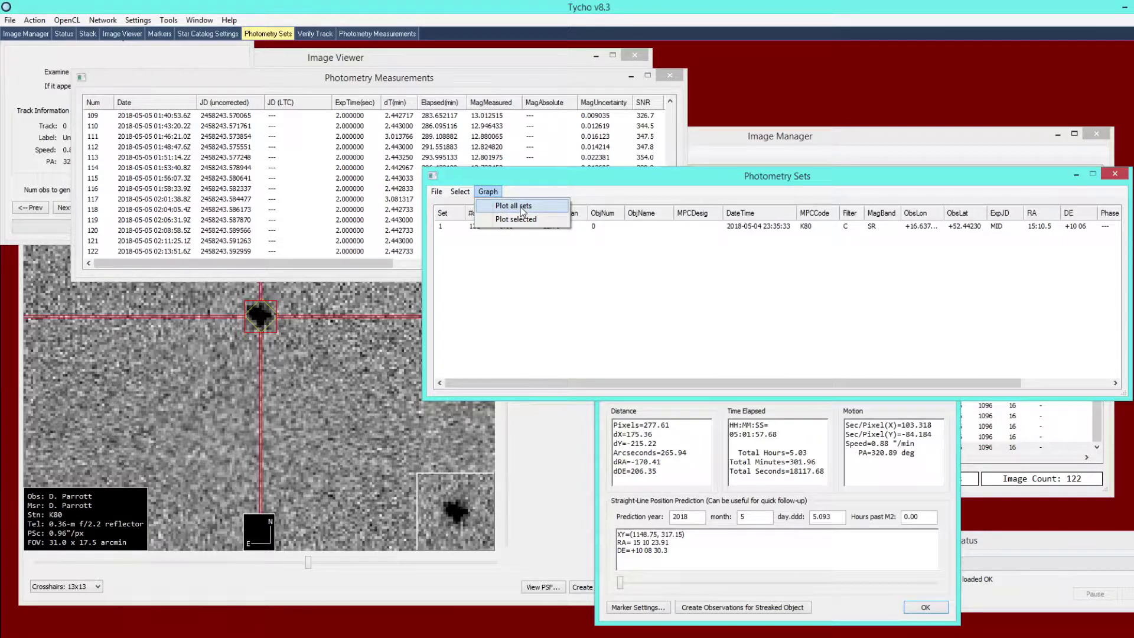
{"action": "left_click", "coordinate": [511, 209]}
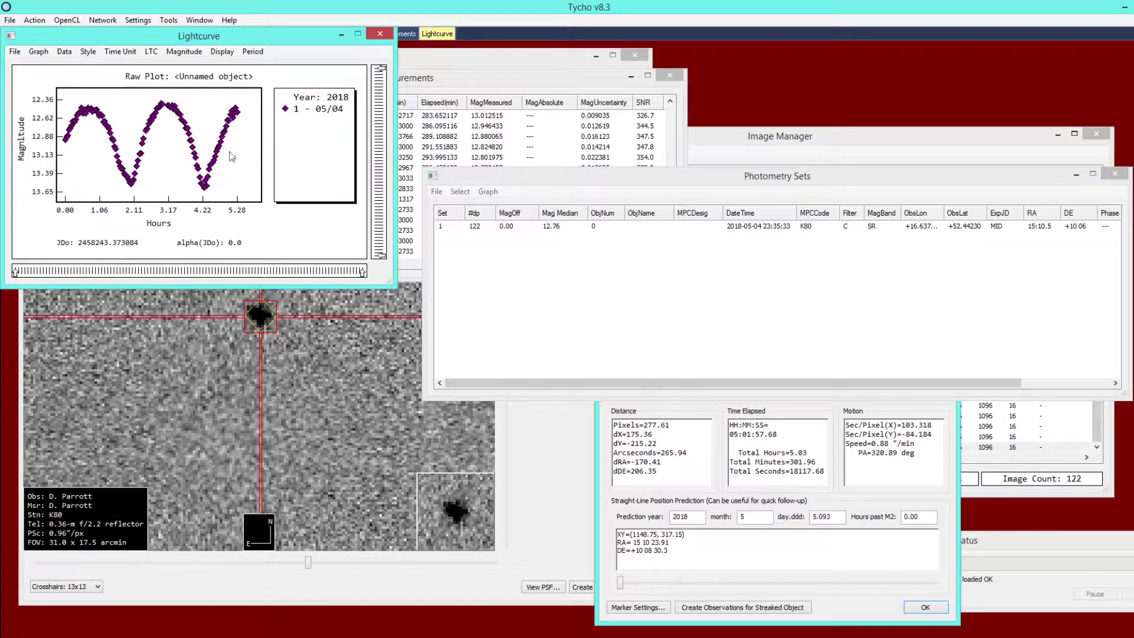
{"action": "left_click_drag", "start_coordinate": [216, 40], "coordinate": [461, 211]}
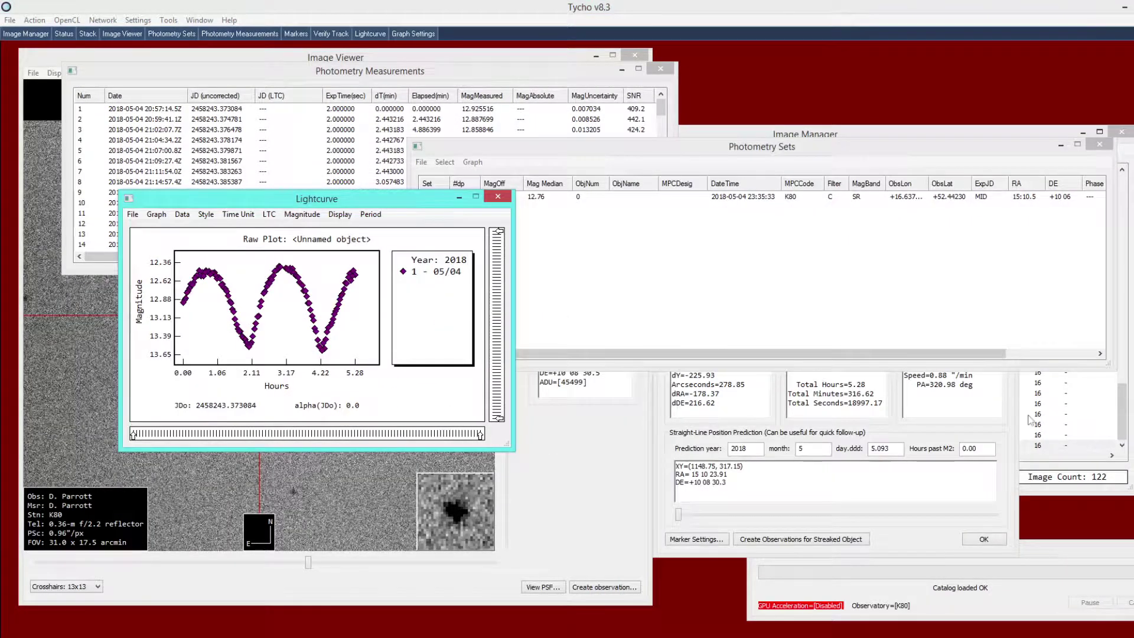
{"action": "left_click_drag", "start_coordinate": [370, 197], "coordinate": [385, 196]}
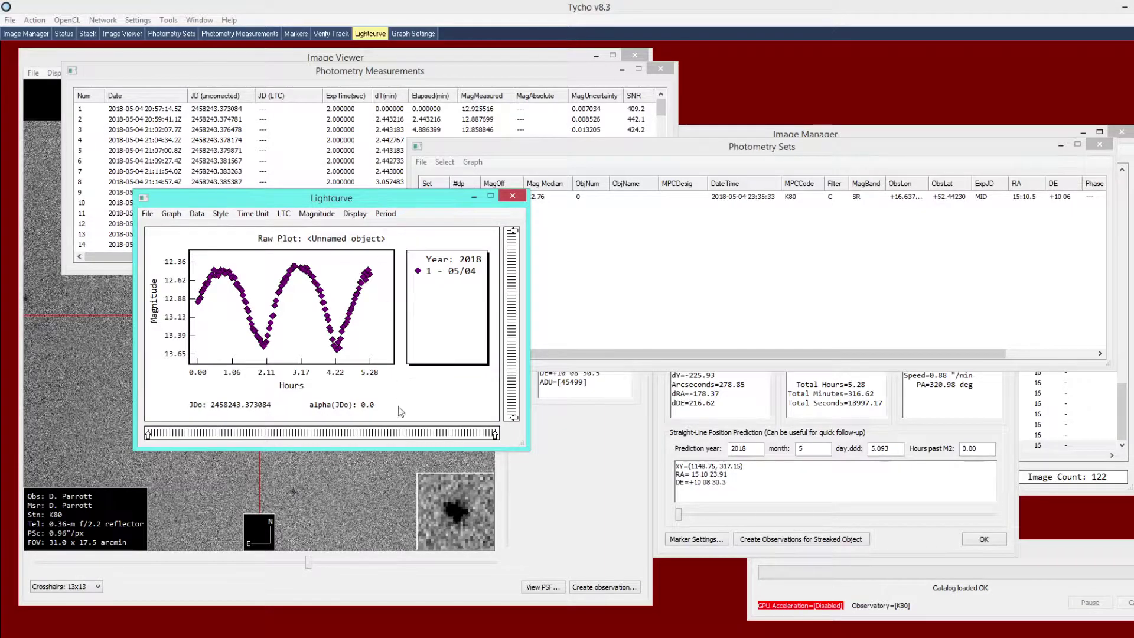
Step: Find comparison stars for the image field and move the Comp Star Finder toward the middle of the workspace
{"action": "left_click", "coordinate": [338, 480]}
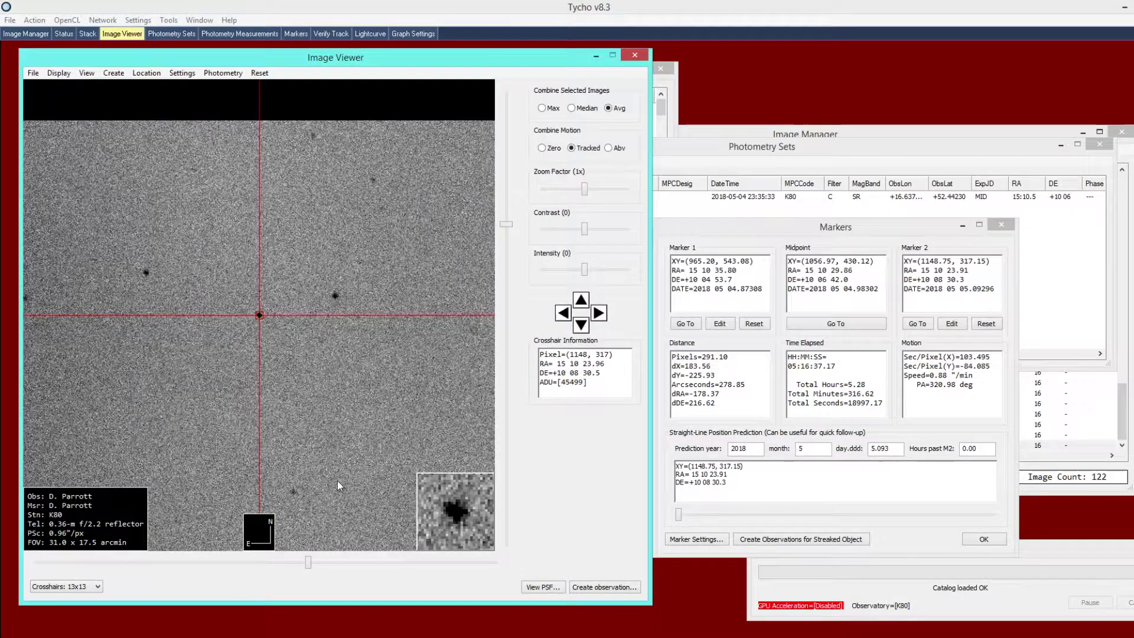
{"action": "left_click", "coordinate": [223, 73]}
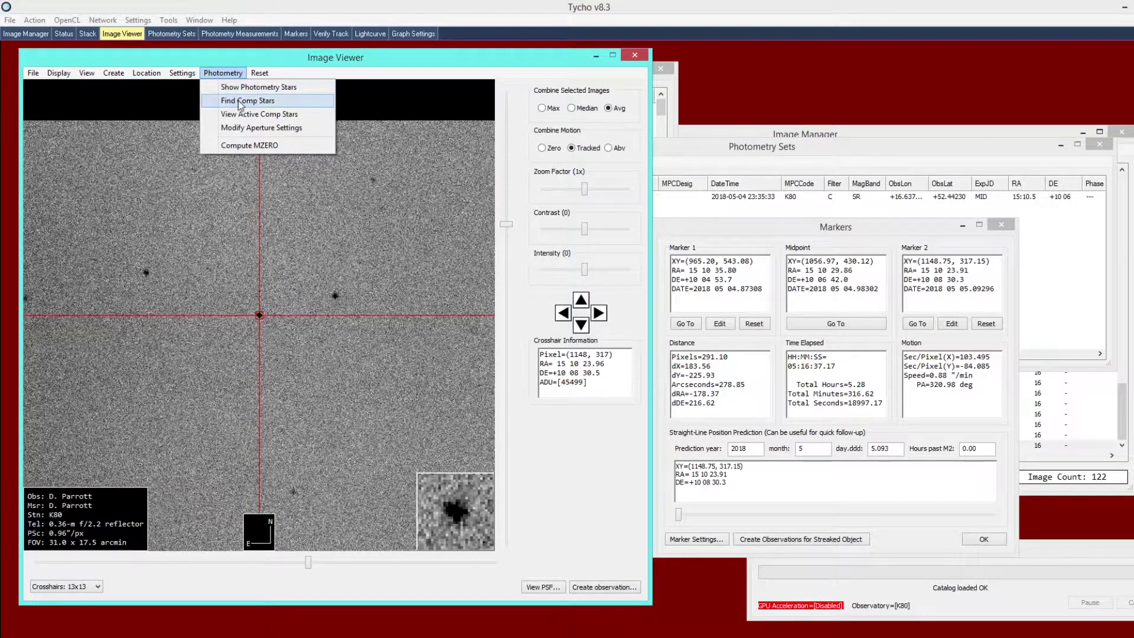
{"action": "left_click", "coordinate": [277, 101]}
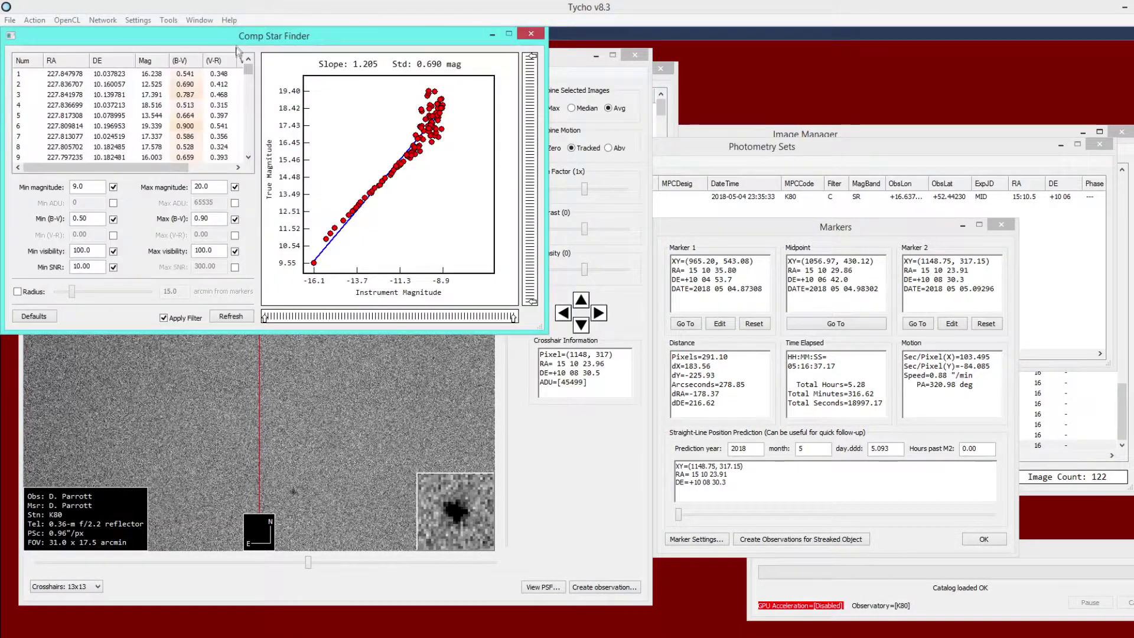
{"action": "left_click_drag", "start_coordinate": [236, 49], "coordinate": [552, 248]}
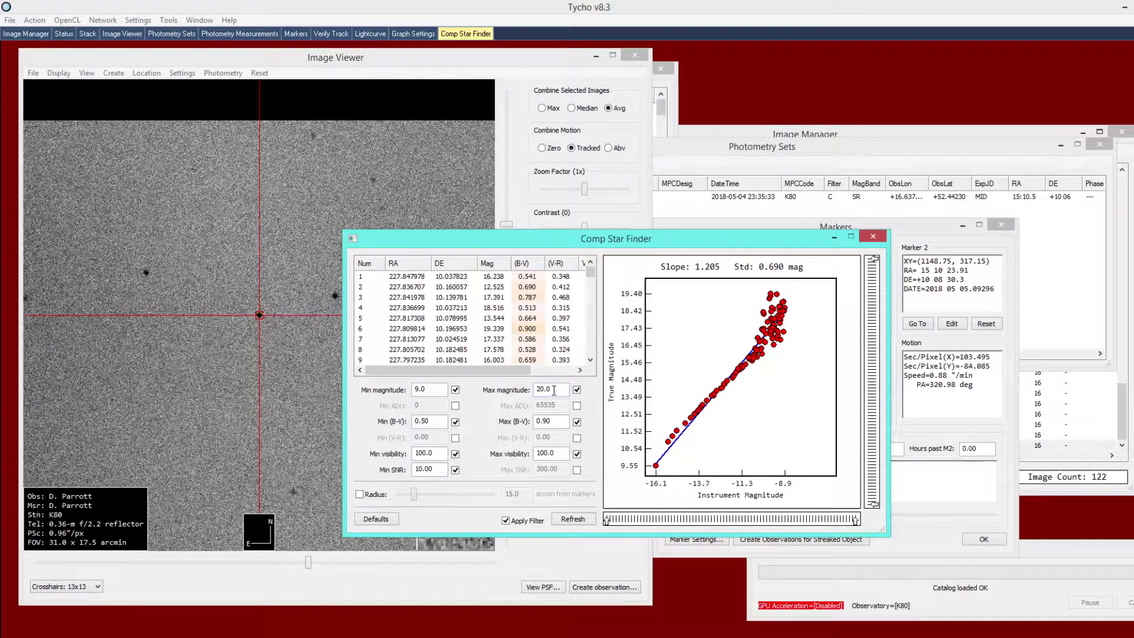
Step: Set the comp star filter's minimum SNR to 40 and refresh the fit
{"action": "left_click_drag", "start_coordinate": [556, 389], "coordinate": [529, 394]}
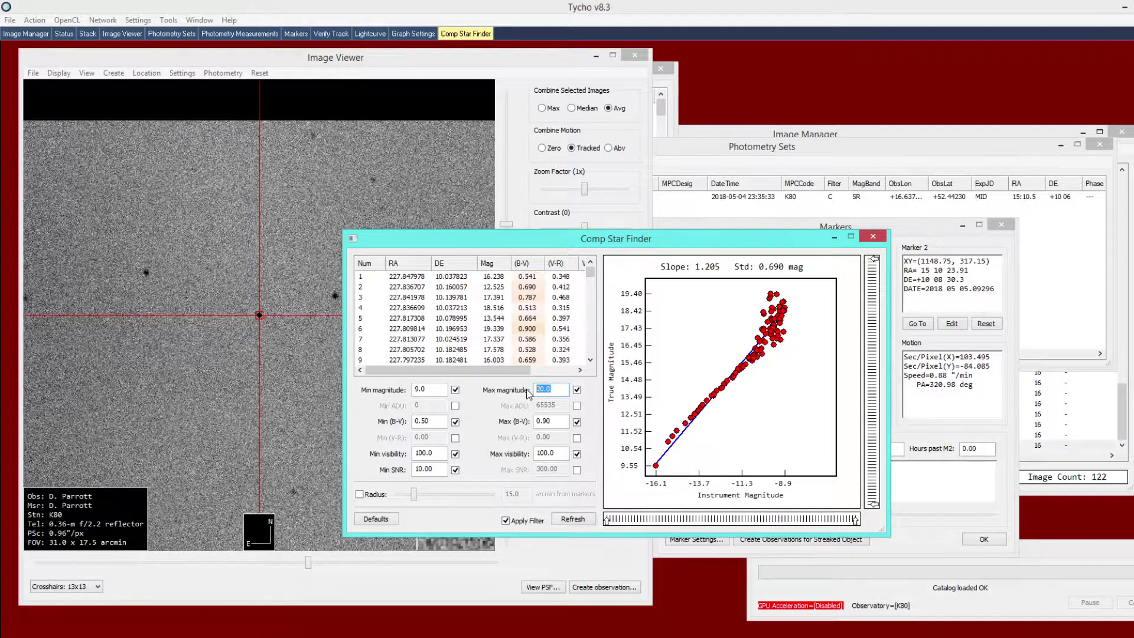
{"action": "double_click", "coordinate": [436, 470]}
{"action": "type", "text": "40"}
{"action": "left_click", "coordinate": [572, 520]}
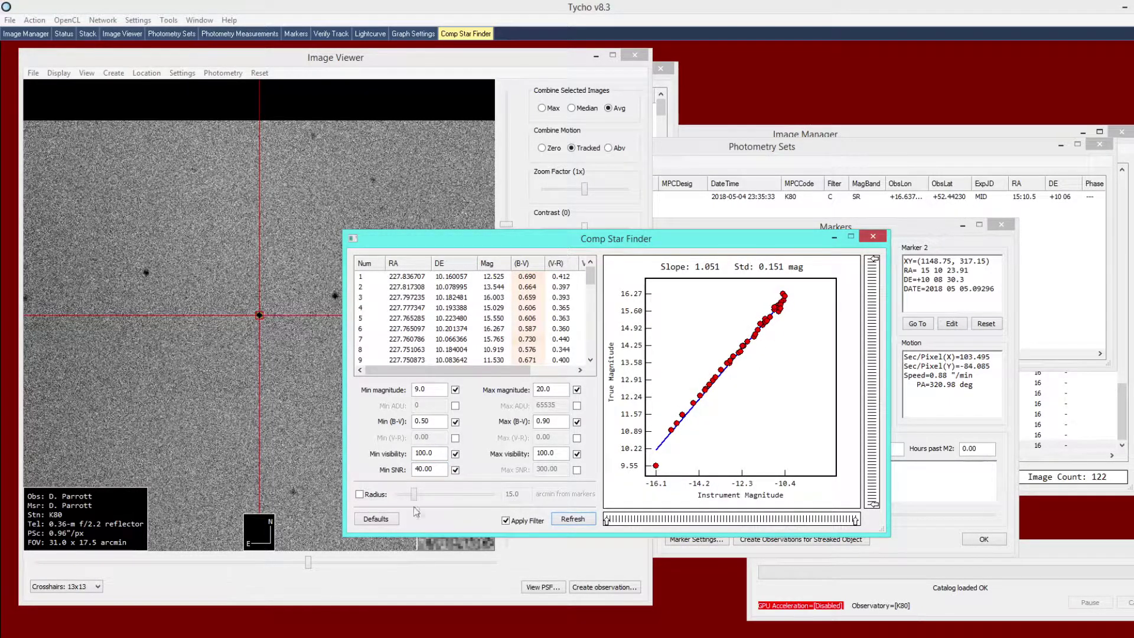
Step: Set the comp star filter's minimum SNR to 10 and maximum magnitude to 16, then refresh the fit
{"action": "left_click_drag", "start_coordinate": [436, 470], "coordinate": [384, 470]}
{"action": "type", "text": "10"}
{"action": "left_click_drag", "start_coordinate": [556, 387], "coordinate": [474, 390]}
{"action": "type", "text": "16"}
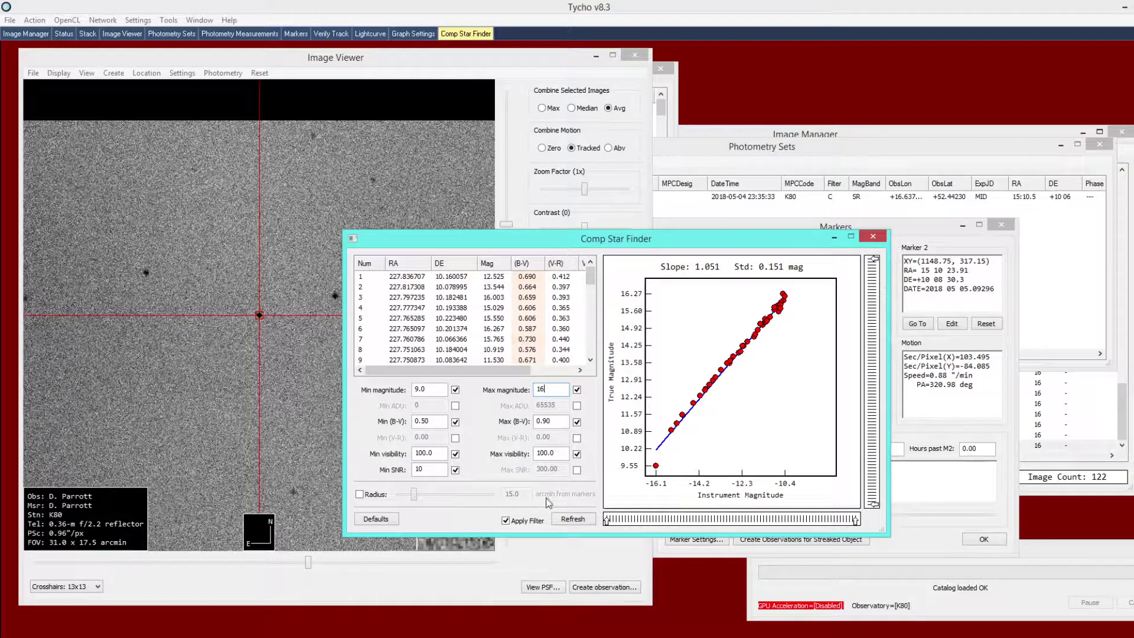
{"action": "left_click", "coordinate": [572, 518]}
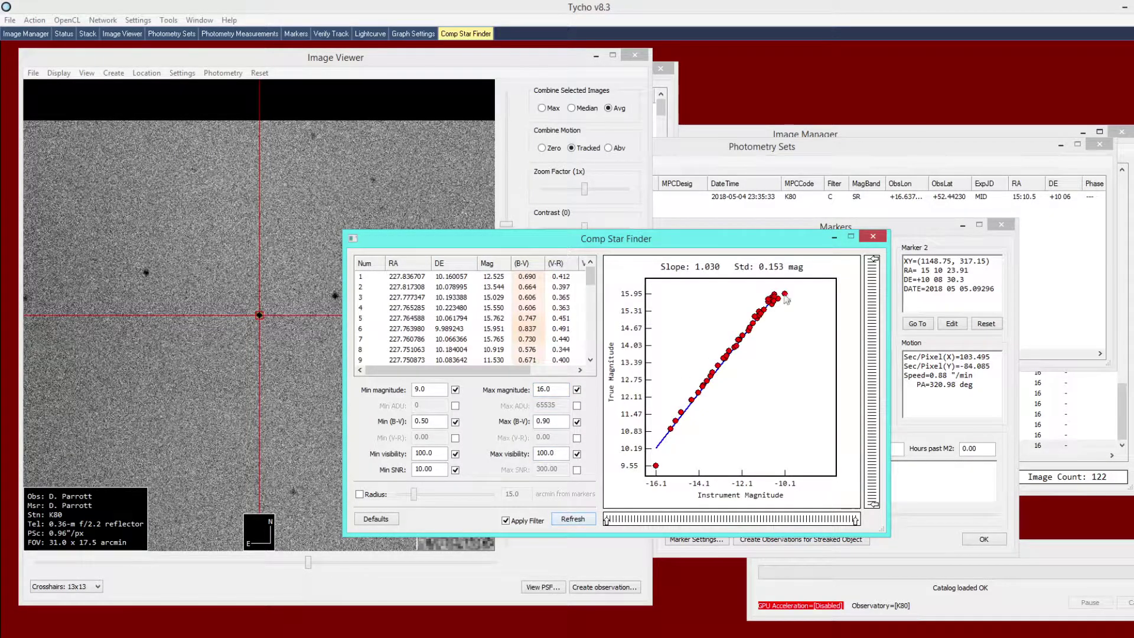
Step: Widen the Comp Star Finder, add the magnitude 11.976 star as an active comparison star, and arrange both star windows to be readable
{"action": "left_click_drag", "start_coordinate": [683, 238], "coordinate": [601, 186]}
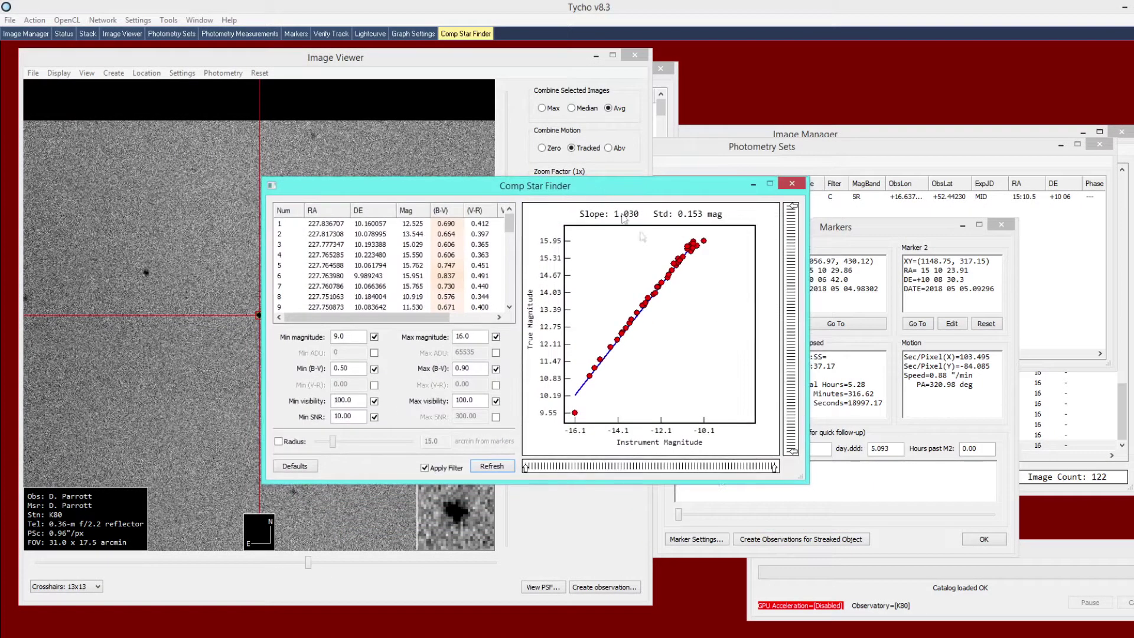
{"action": "left_click_drag", "start_coordinate": [807, 483], "coordinate": [852, 489]}
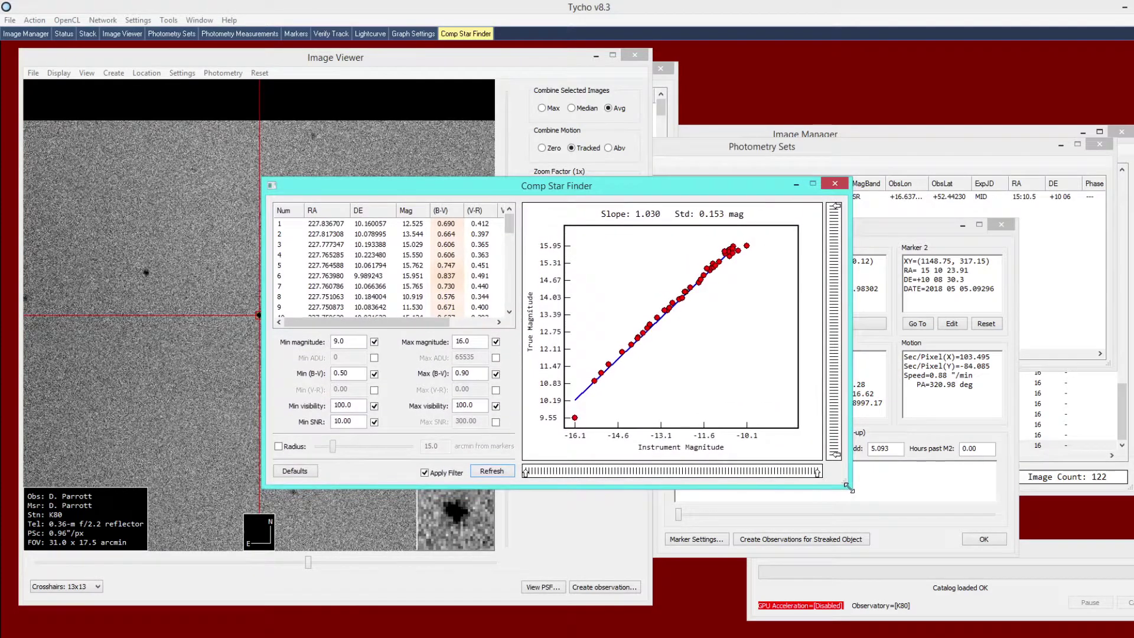
{"action": "left_click_drag", "start_coordinate": [632, 188], "coordinate": [687, 230]}
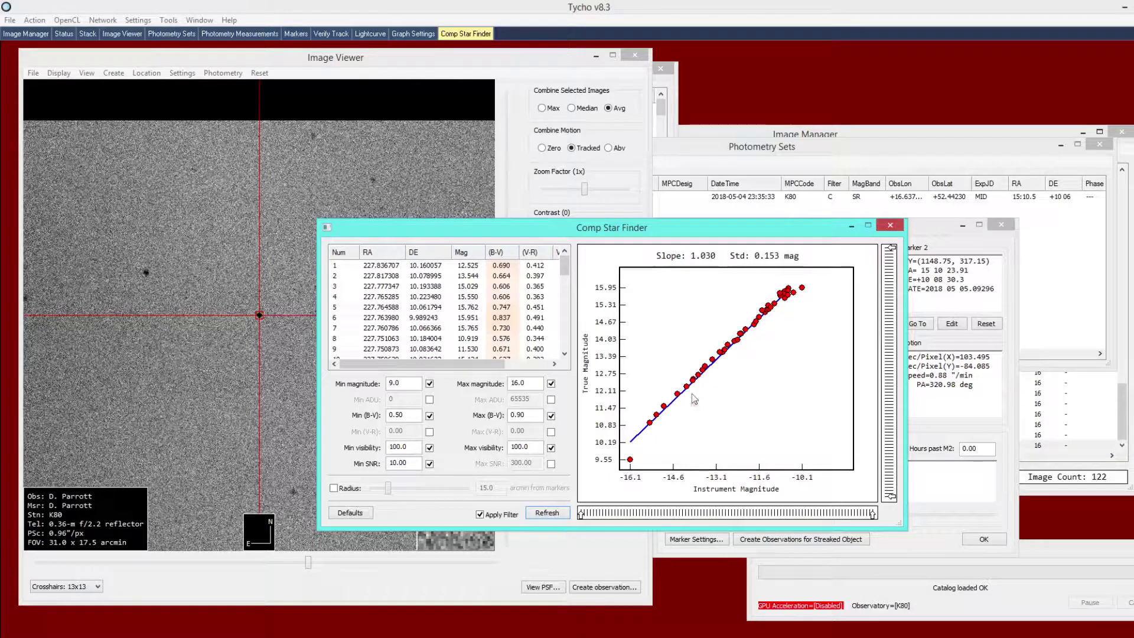
{"action": "left_click_drag", "start_coordinate": [634, 231], "coordinate": [694, 220]}
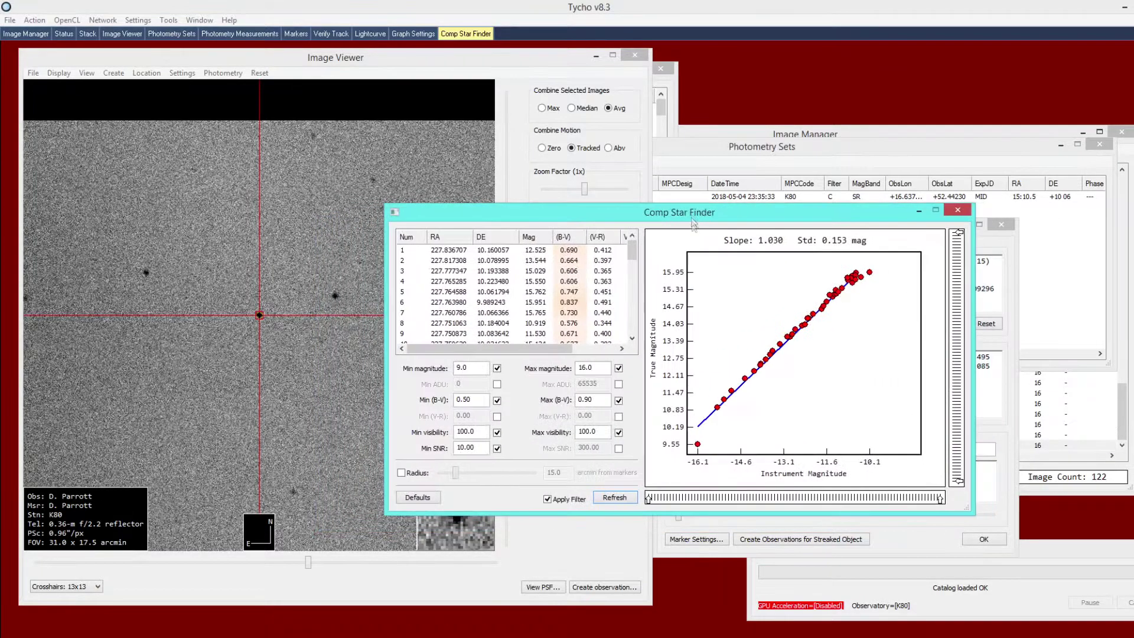
{"action": "left_click", "coordinate": [745, 378]}
{"action": "left_click_drag", "start_coordinate": [332, 76], "coordinate": [756, 80]}
{"action": "left_click", "coordinate": [1002, 268]}
{"action": "left_click_drag", "start_coordinate": [856, 228], "coordinate": [854, 253]}
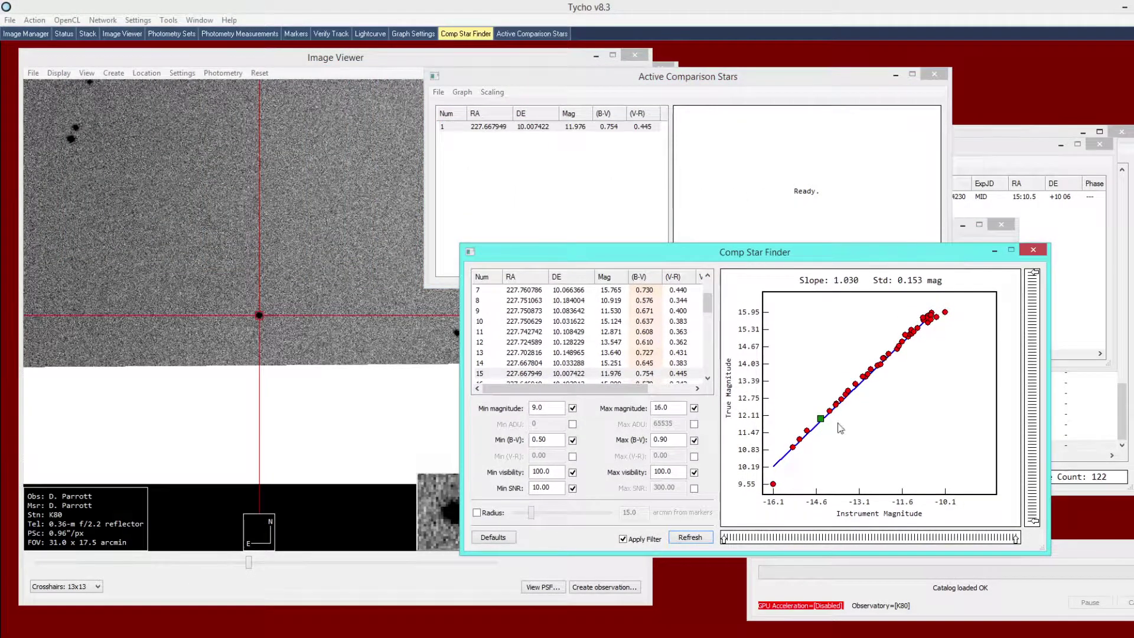
Step: Add the stars of magnitude 12.264, 12.525, 12.871 and 13.003 from the fit plot as active comparison stars
{"action": "right_click", "coordinate": [830, 412]}
{"action": "left_click", "coordinate": [851, 418]}
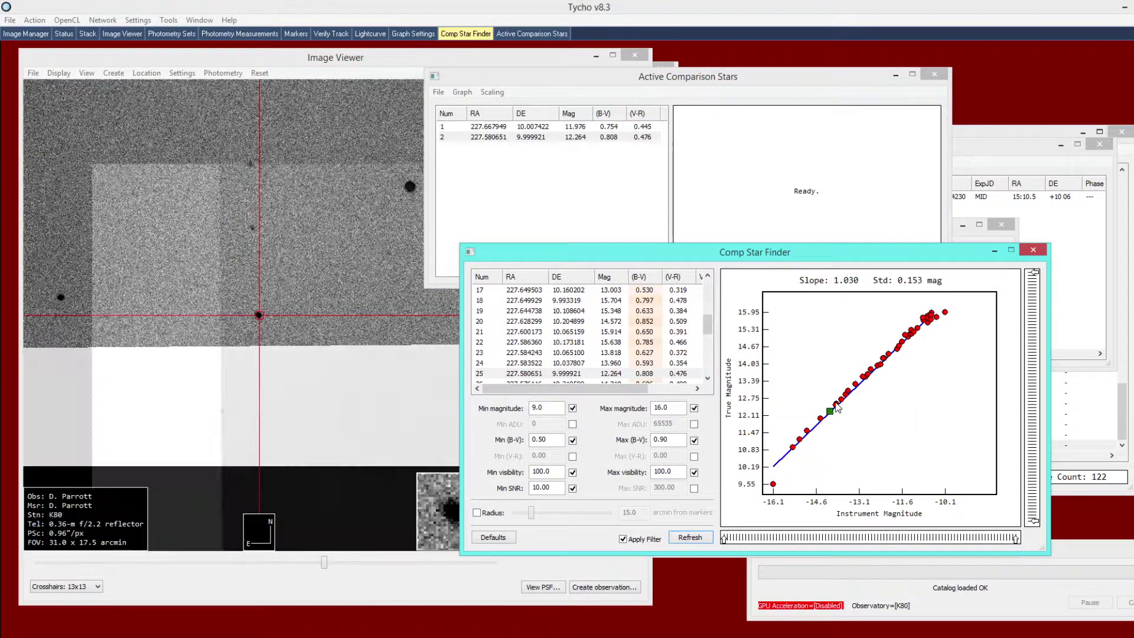
{"action": "right_click", "coordinate": [837, 403]}
{"action": "left_click", "coordinate": [854, 412]}
{"action": "right_click", "coordinate": [842, 395]}
{"action": "left_click", "coordinate": [852, 404]}
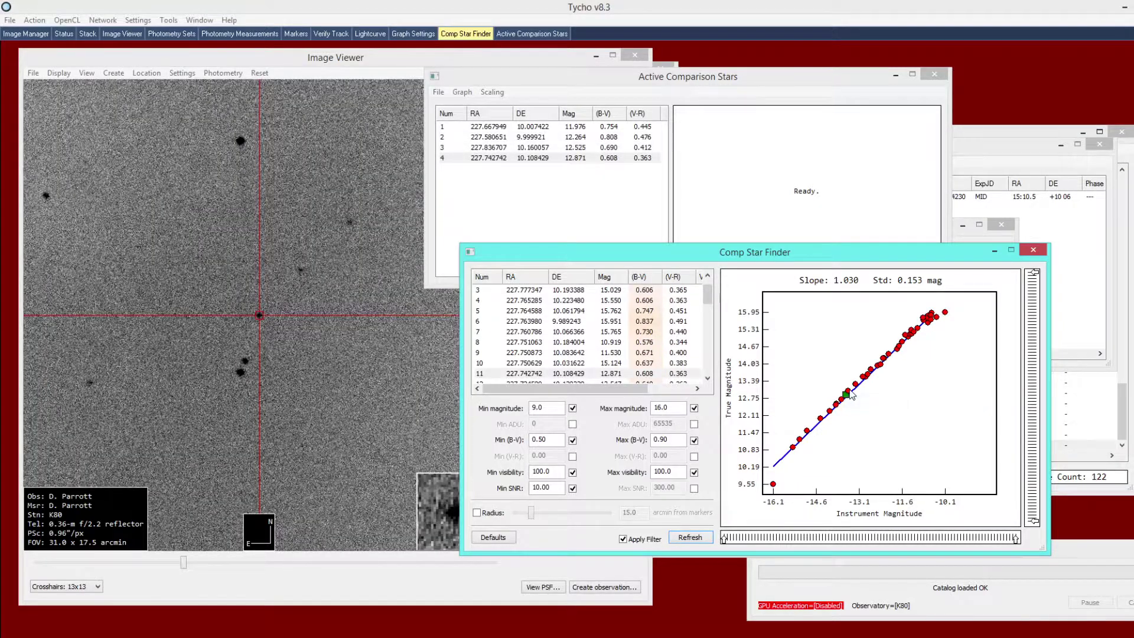
{"action": "right_click", "coordinate": [849, 392]}
{"action": "left_click", "coordinate": [866, 400]}
Step: Generate the graph data for the active comparison stars
{"action": "left_click", "coordinate": [636, 216]}
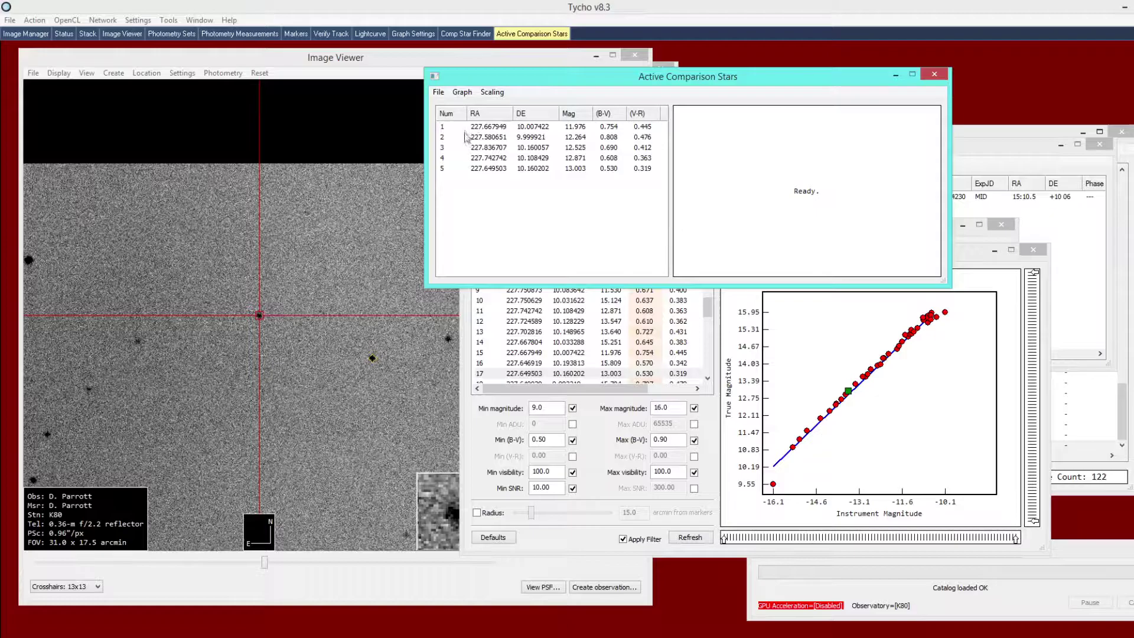
{"action": "left_click", "coordinate": [462, 92]}
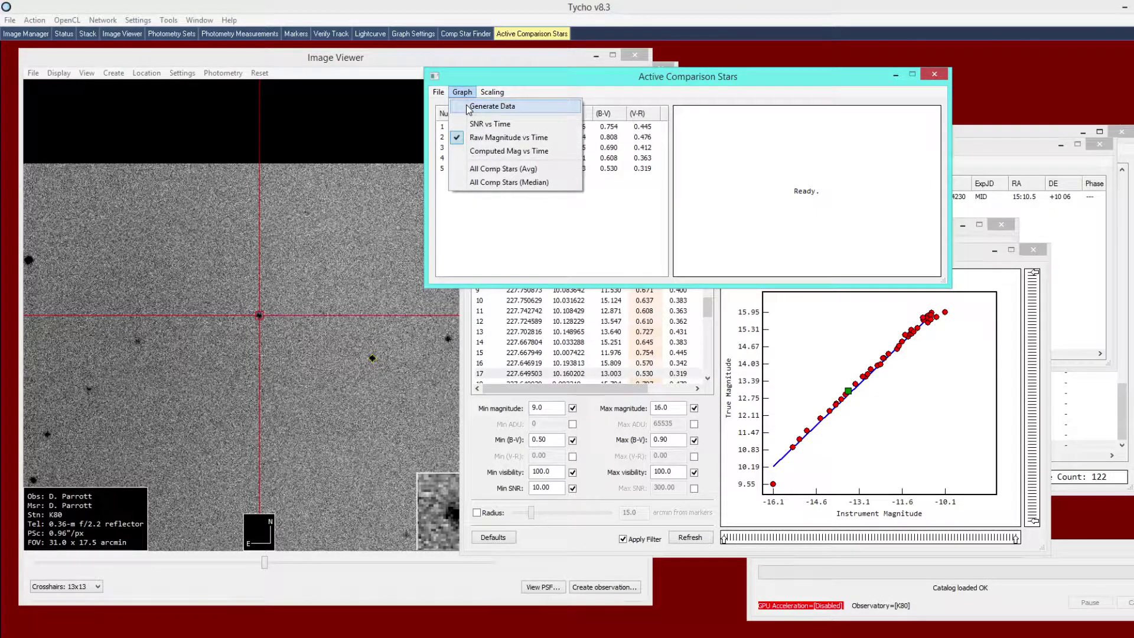
{"action": "left_click", "coordinate": [468, 107]}
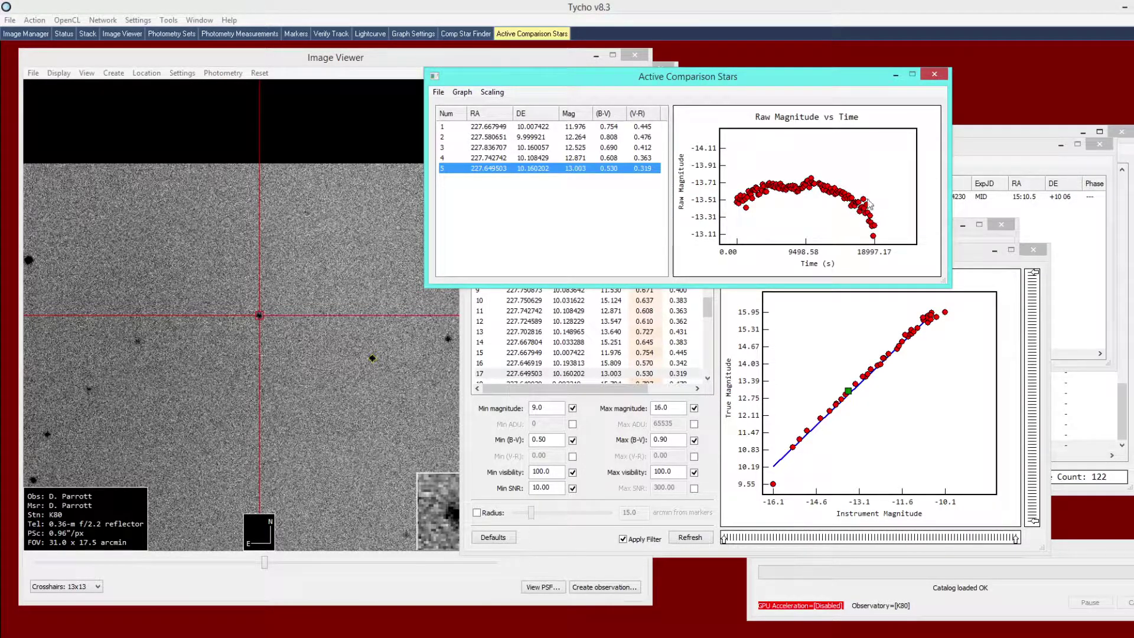
Step: Examine the raw magnitude over time of the individual comparison stars, ending with the first star
{"action": "left_click", "coordinate": [601, 160]}
{"action": "key", "text": "Up"}
{"action": "key", "text": "Up"}
{"action": "key", "text": "Up"}
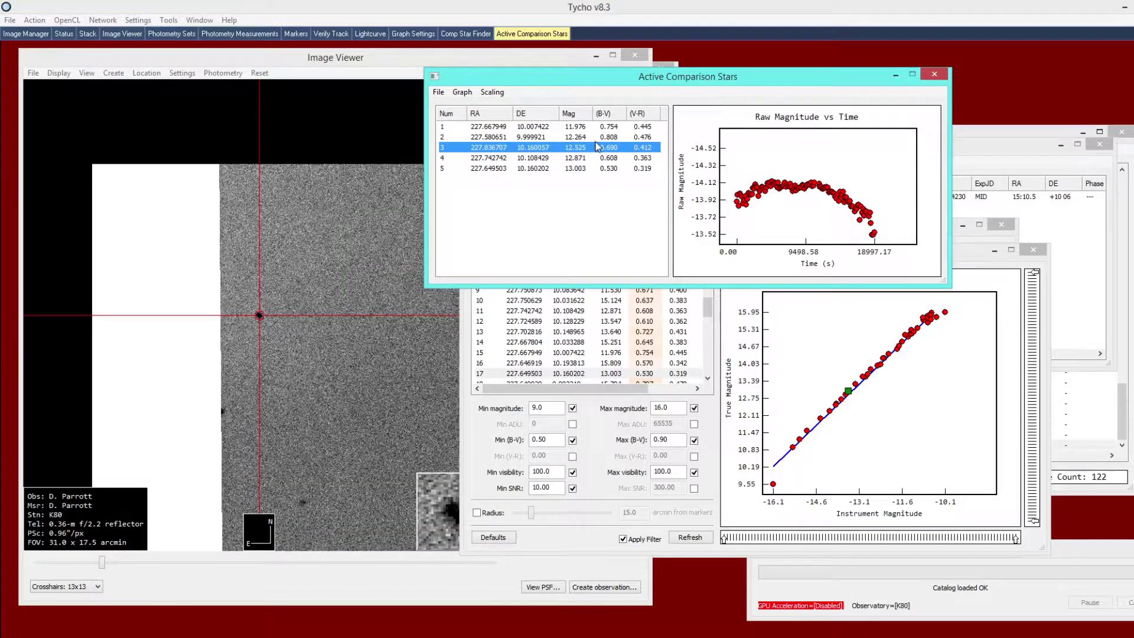
Step: Switch the graph to Computed Mag vs Time and check the individual comparison stars for stability
{"action": "left_click", "coordinate": [462, 93]}
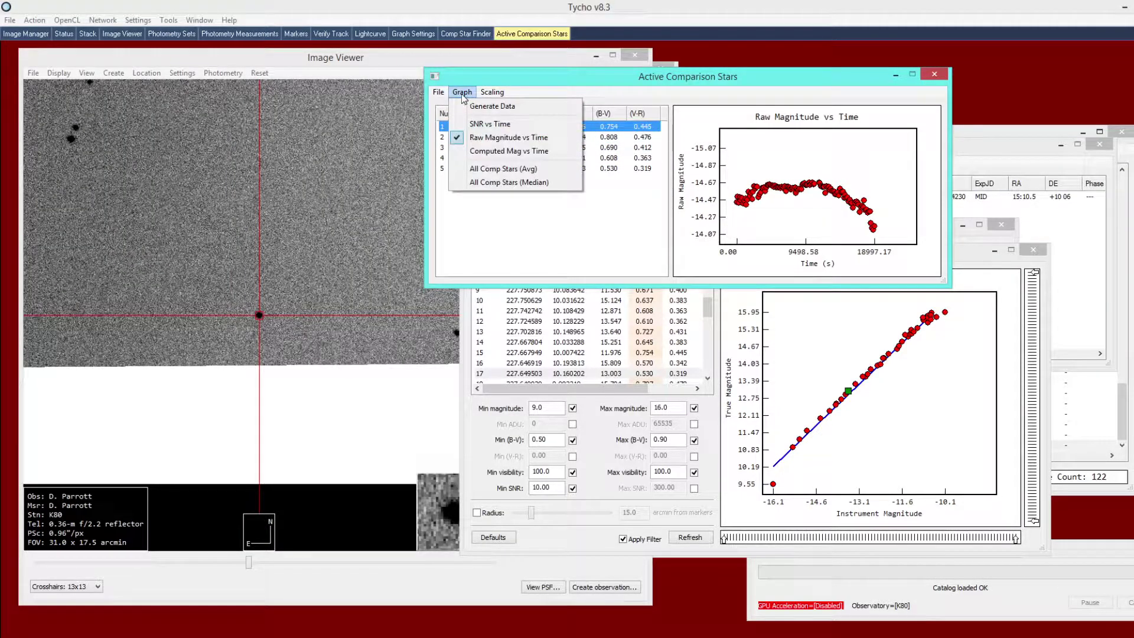
{"action": "left_click", "coordinate": [516, 153]}
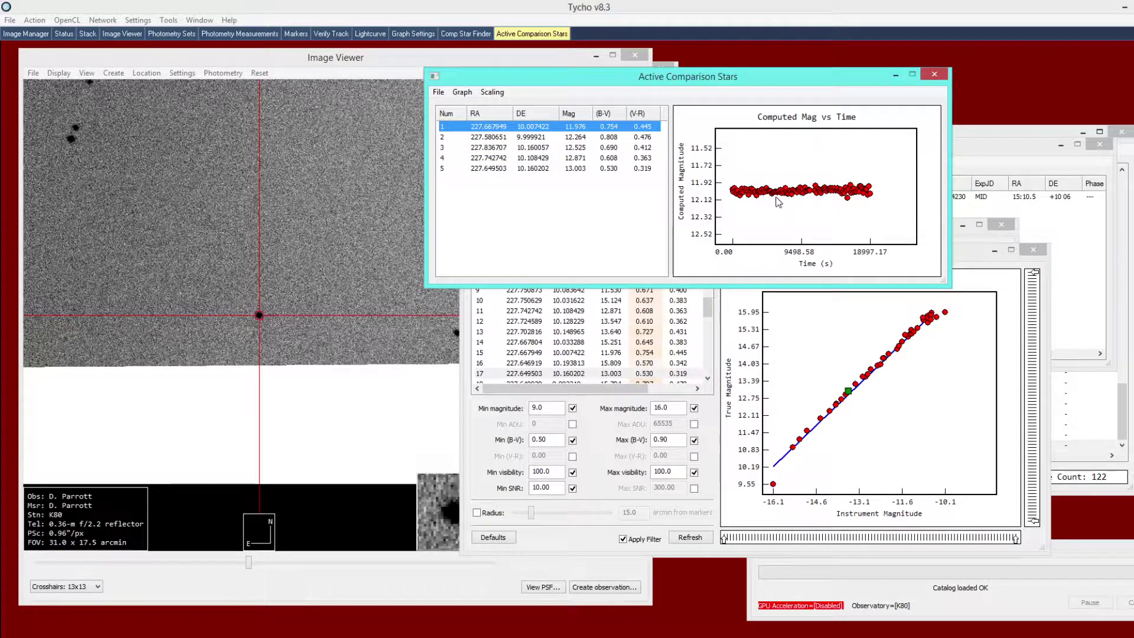
{"action": "left_click", "coordinate": [606, 149]}
{"action": "left_click", "coordinate": [603, 159]}
{"action": "left_click", "coordinate": [603, 169]}
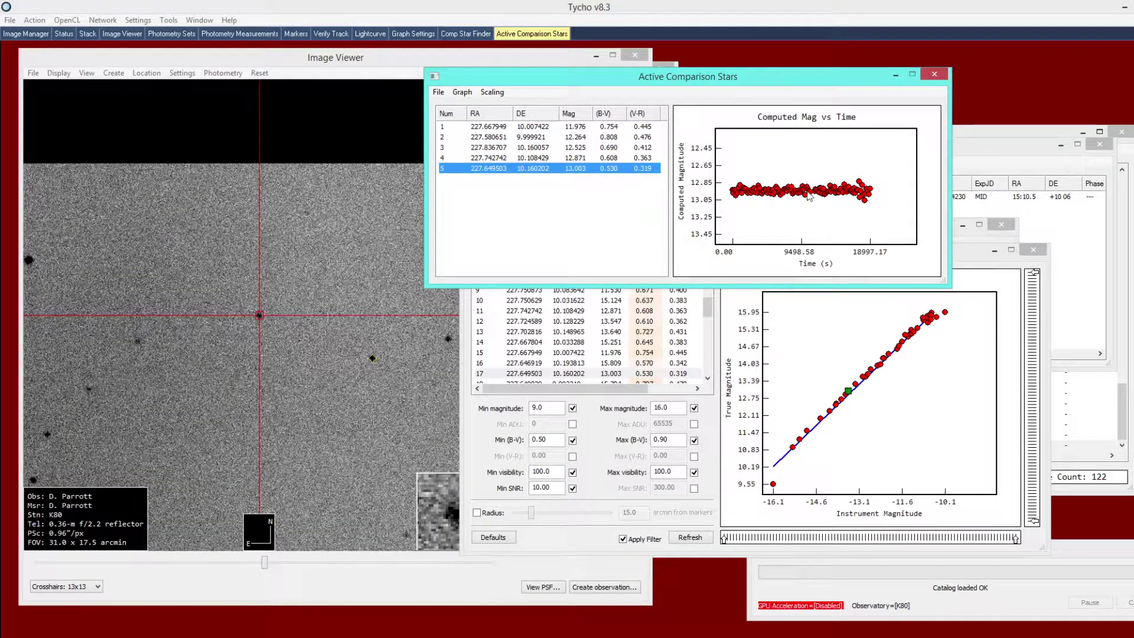
{"action": "left_click_drag", "start_coordinate": [636, 159], "coordinate": [616, 129]}
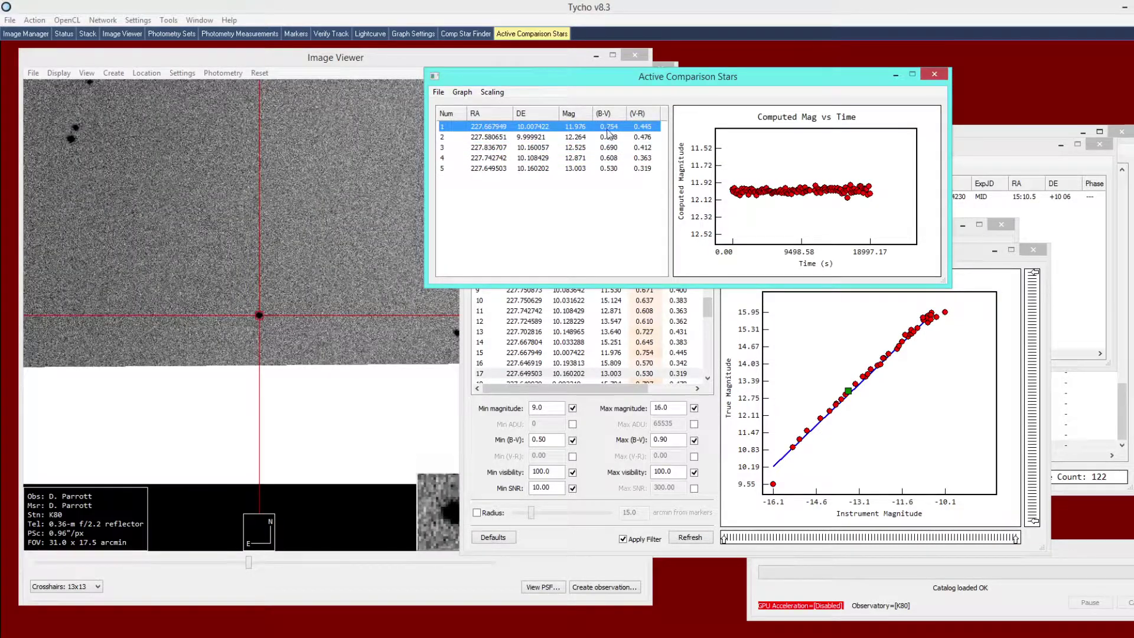
Step: Plot all comparison stars together using the average comparison, enlarge the graph to inspect it, and shrink the window again
{"action": "left_click", "coordinate": [462, 92]}
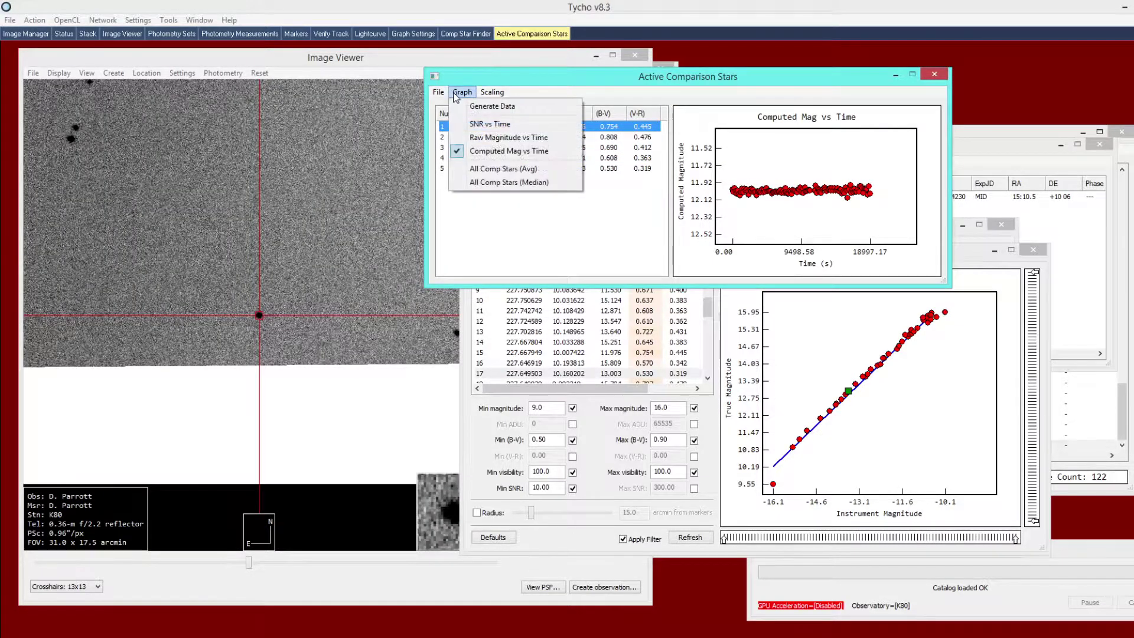
{"action": "left_click", "coordinate": [486, 171]}
{"action": "left_click_drag", "start_coordinate": [650, 76], "coordinate": [438, 107]}
{"action": "left_click_drag", "start_coordinate": [736, 316], "coordinate": [1009, 456]}
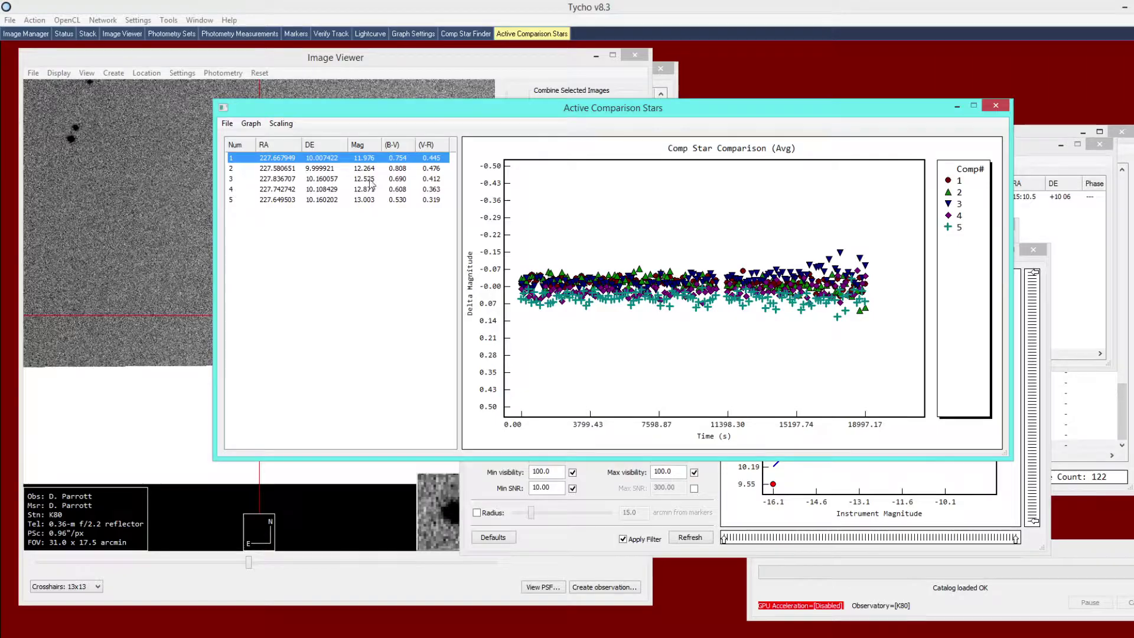
{"action": "left_click_drag", "start_coordinate": [396, 116], "coordinate": [449, 107]}
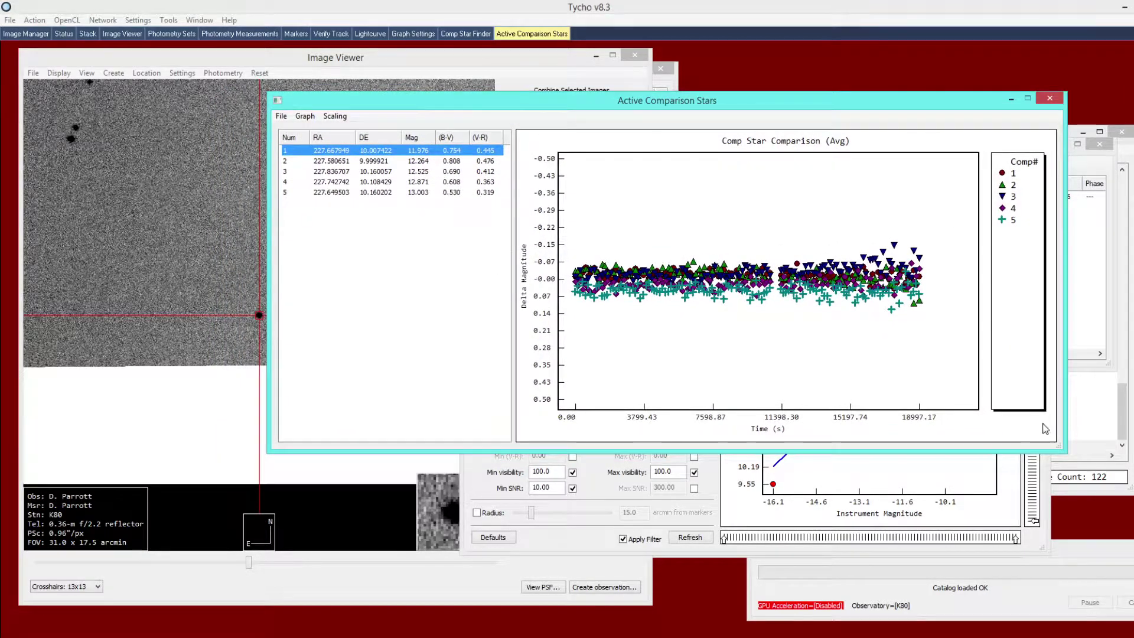
{"action": "left_click_drag", "start_coordinate": [1065, 453], "coordinate": [912, 343]}
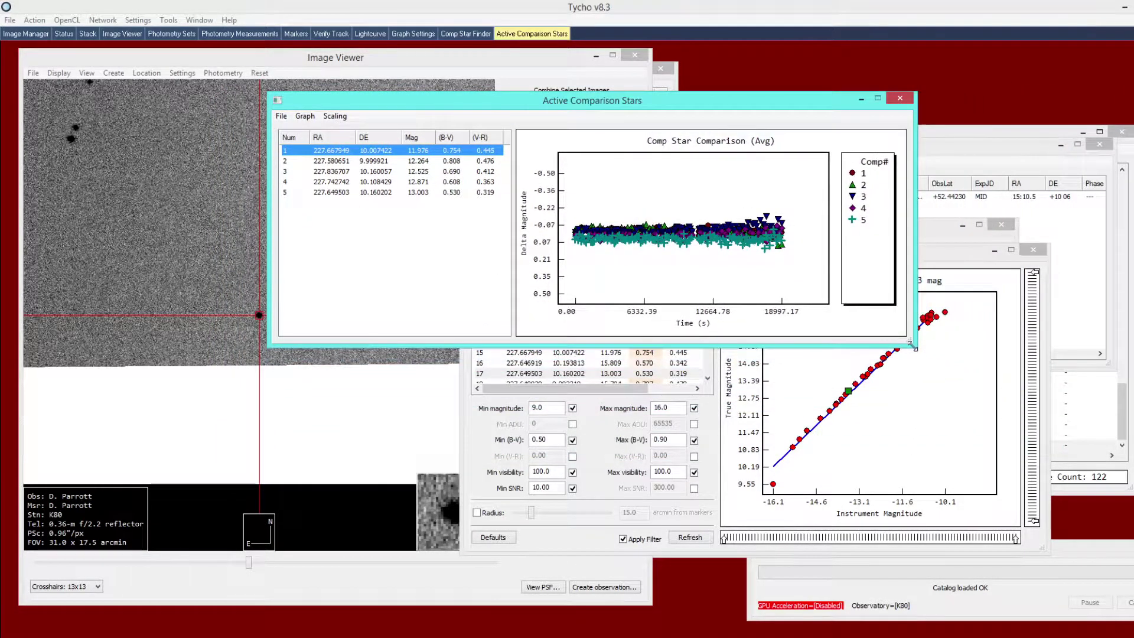
Step: Review the star catalog, magnitude band and filter options in the Star Catalog Settings, and close them without changes
{"action": "left_click", "coordinate": [140, 20]}
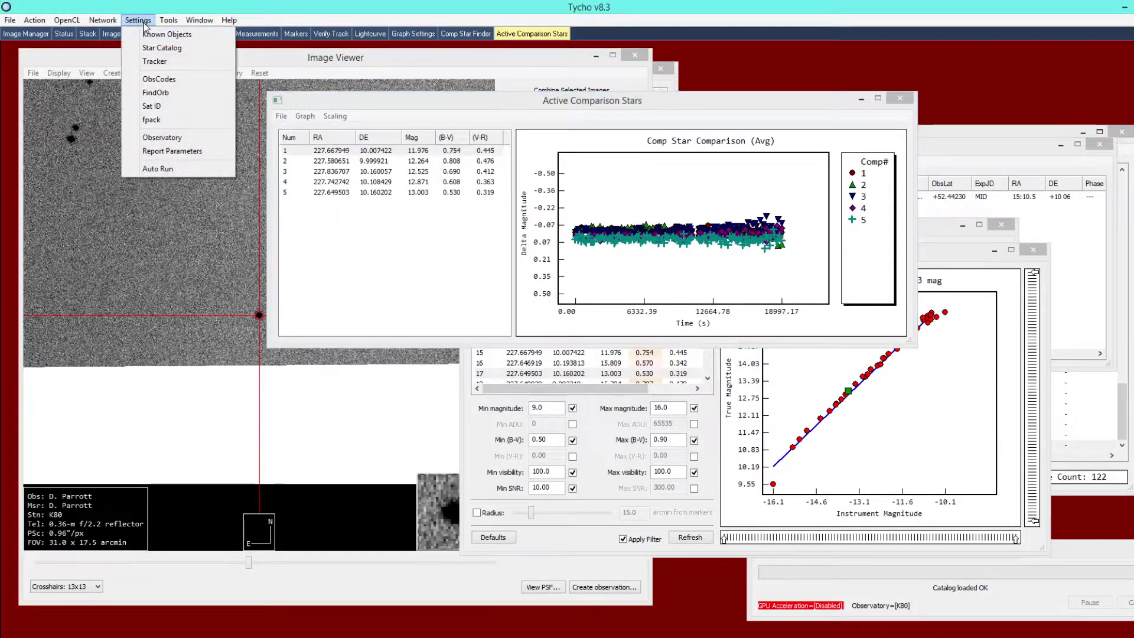
{"action": "left_click", "coordinate": [149, 48]}
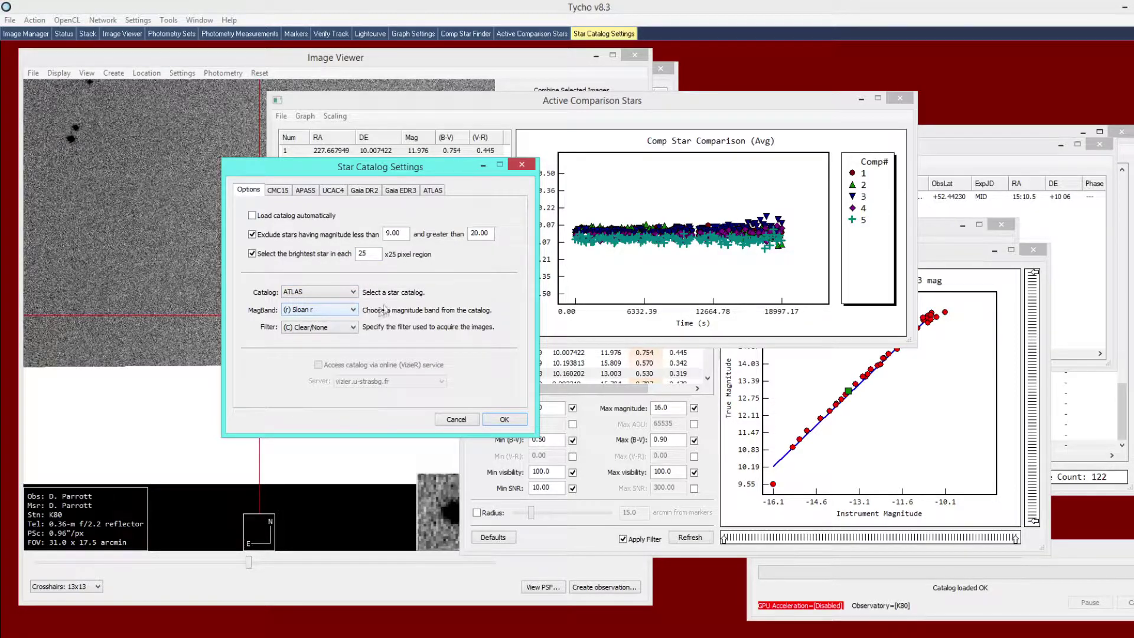
{"action": "left_click", "coordinate": [523, 166]}
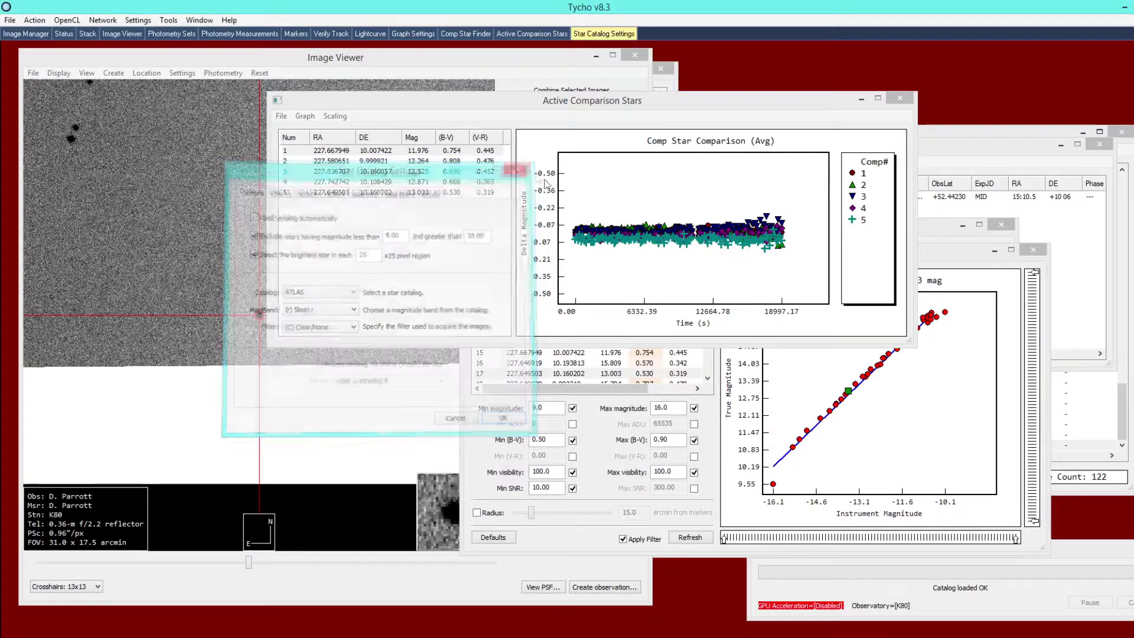
Step: Try enabling the Max ADU limit in the Comp Star Finder filter and switch it off again
{"action": "left_click", "coordinate": [935, 258]}
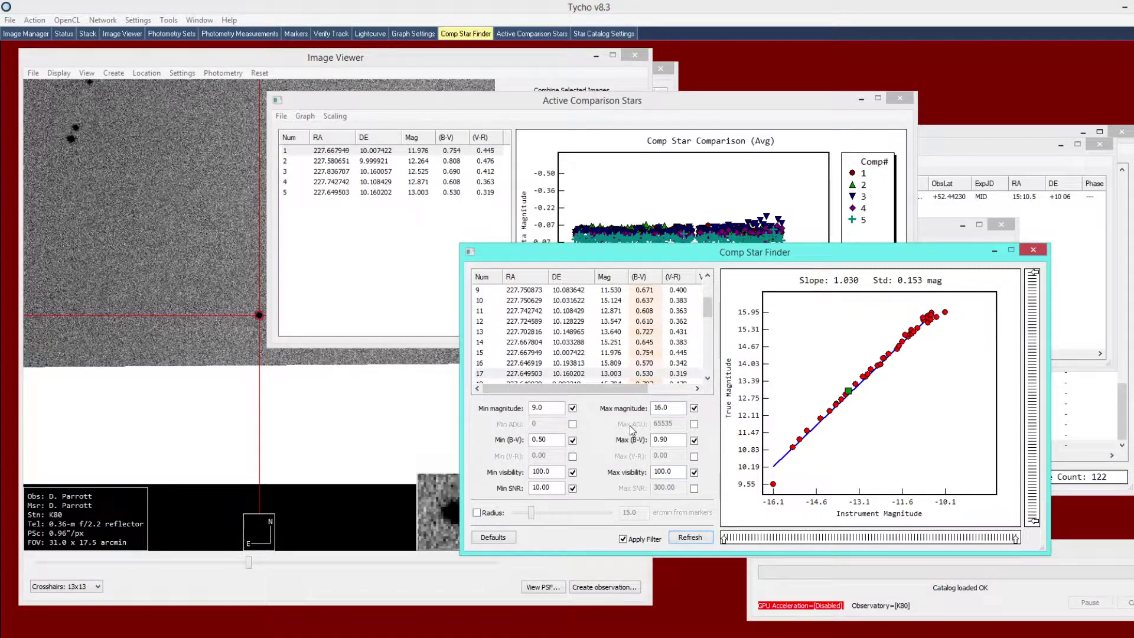
{"action": "left_click", "coordinate": [695, 424]}
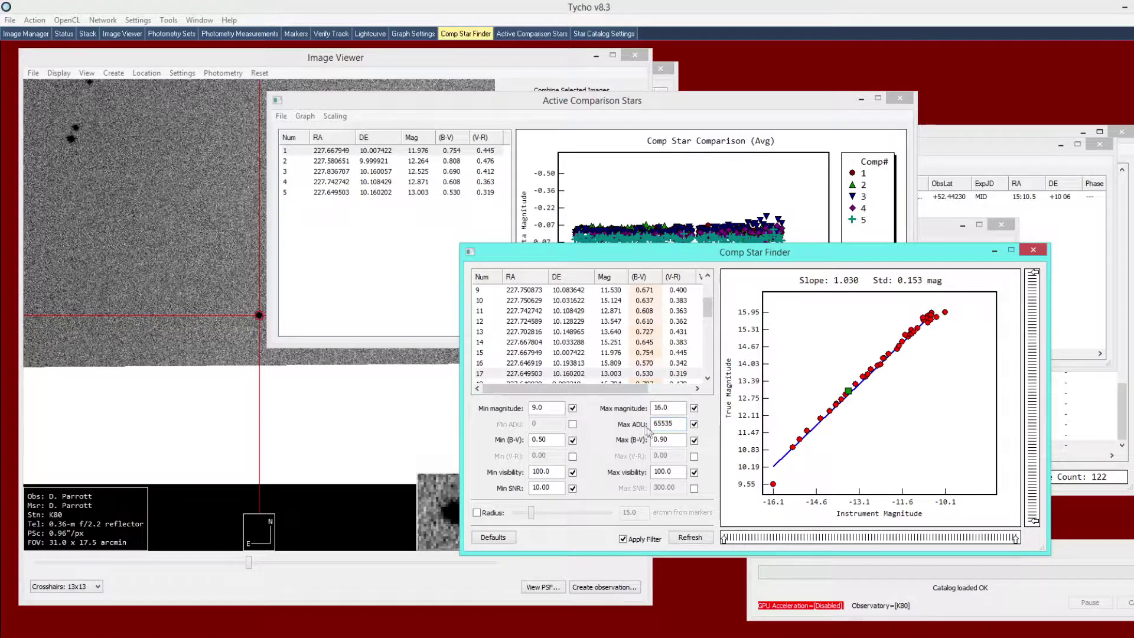
{"action": "double_click", "coordinate": [678, 424]}
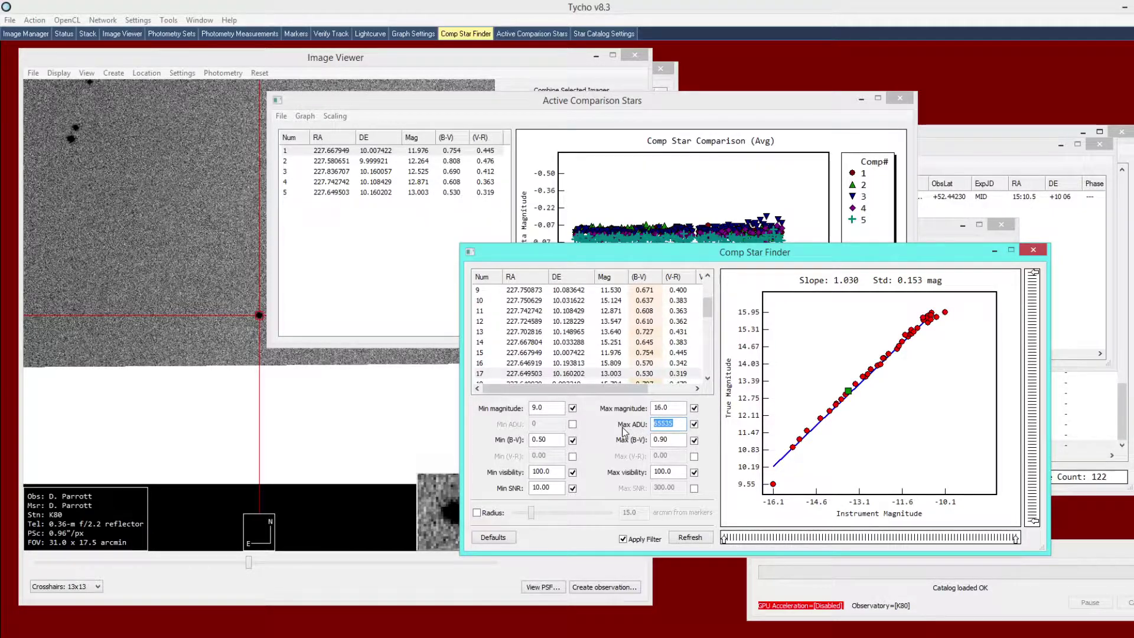
{"action": "left_click", "coordinate": [694, 424]}
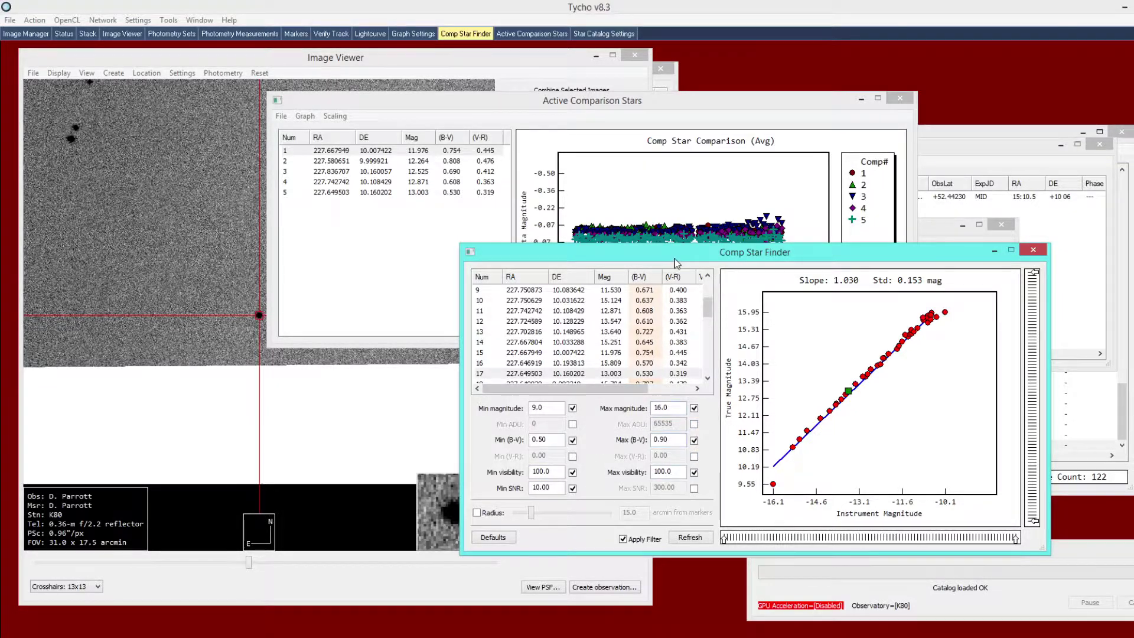
{"action": "left_click_drag", "start_coordinate": [675, 259], "coordinate": [704, 271]}
{"action": "left_click_drag", "start_coordinate": [583, 106], "coordinate": [735, 83]}
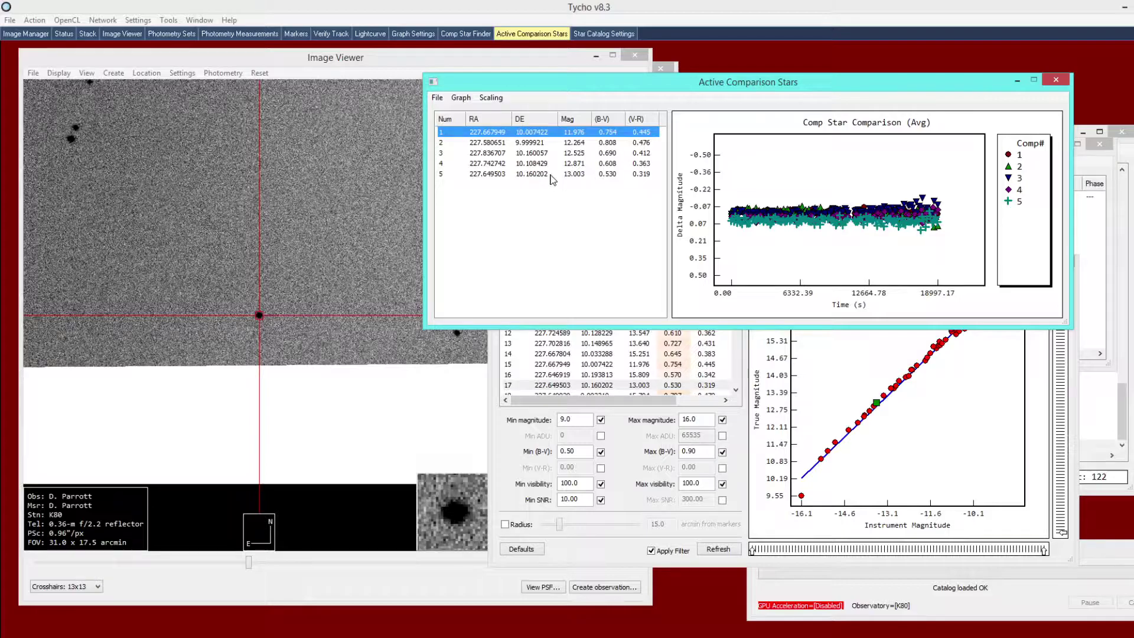
{"action": "left_click_drag", "start_coordinate": [586, 195], "coordinate": [522, 145]}
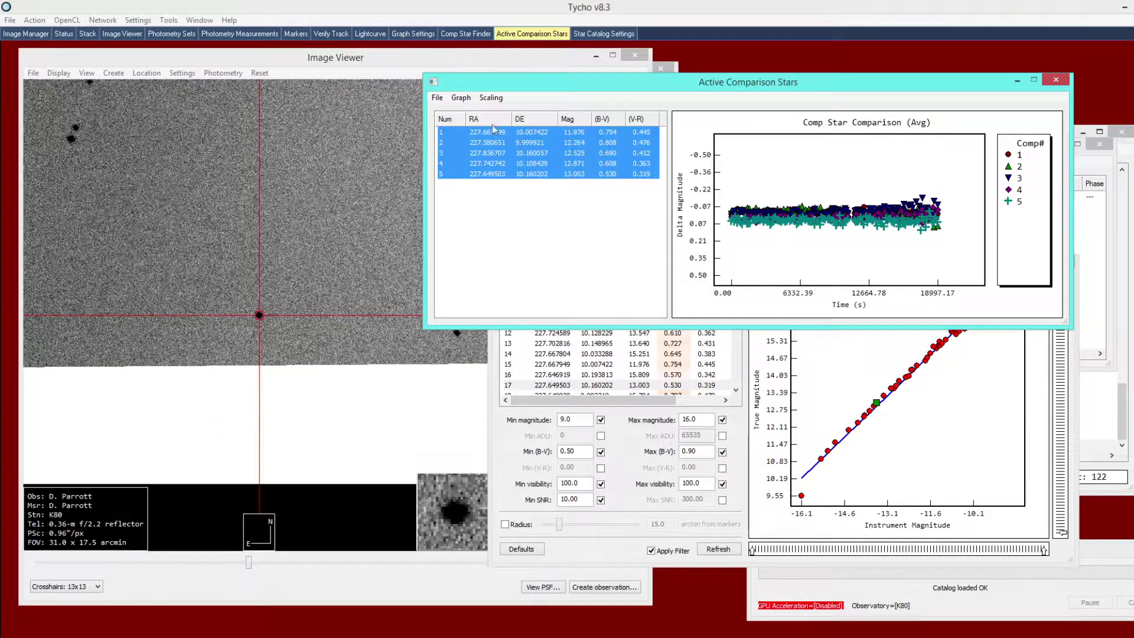
{"action": "right_click", "coordinate": [519, 153]}
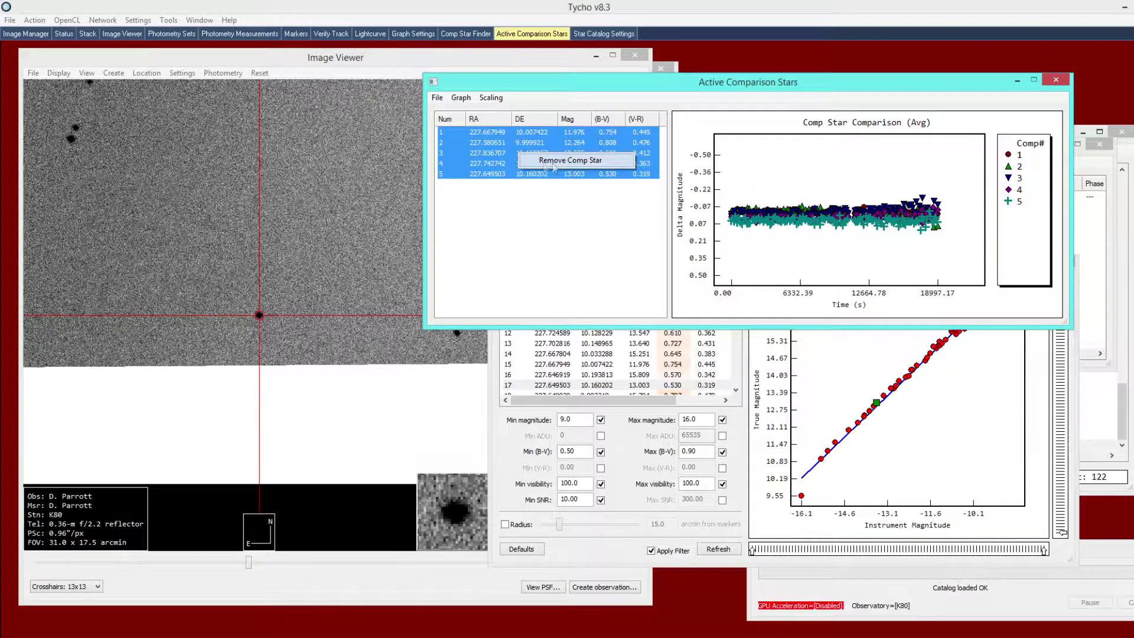
{"action": "left_click", "coordinate": [581, 208]}
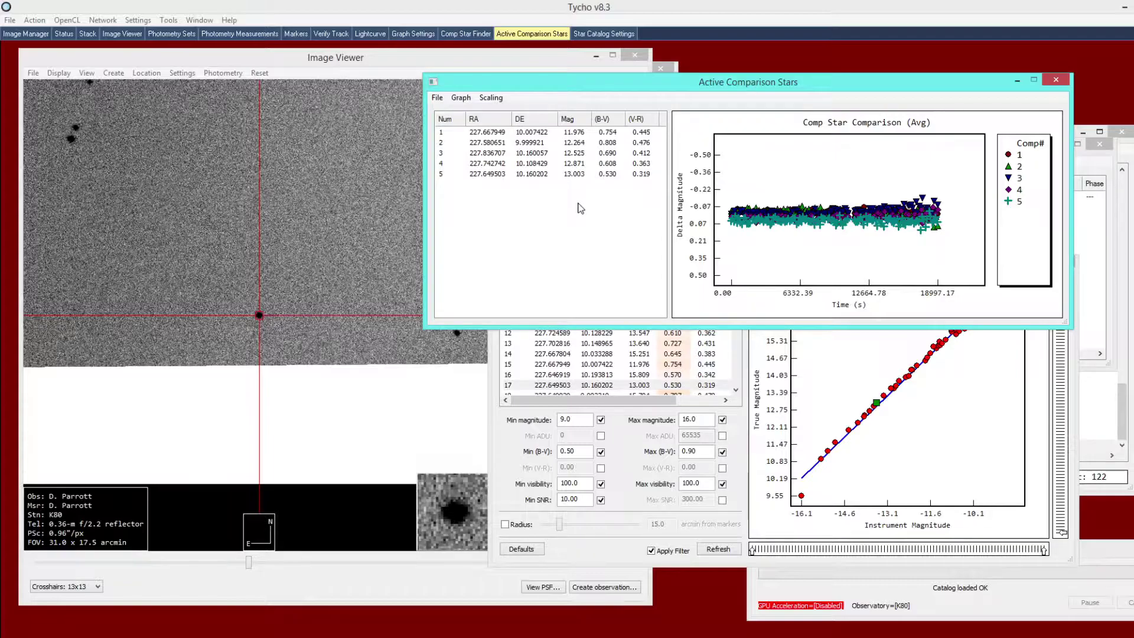
Step: Export the active comparison stars to a text file named my_comp_stars in the n1_c_a folder
{"action": "left_click", "coordinate": [438, 98]}
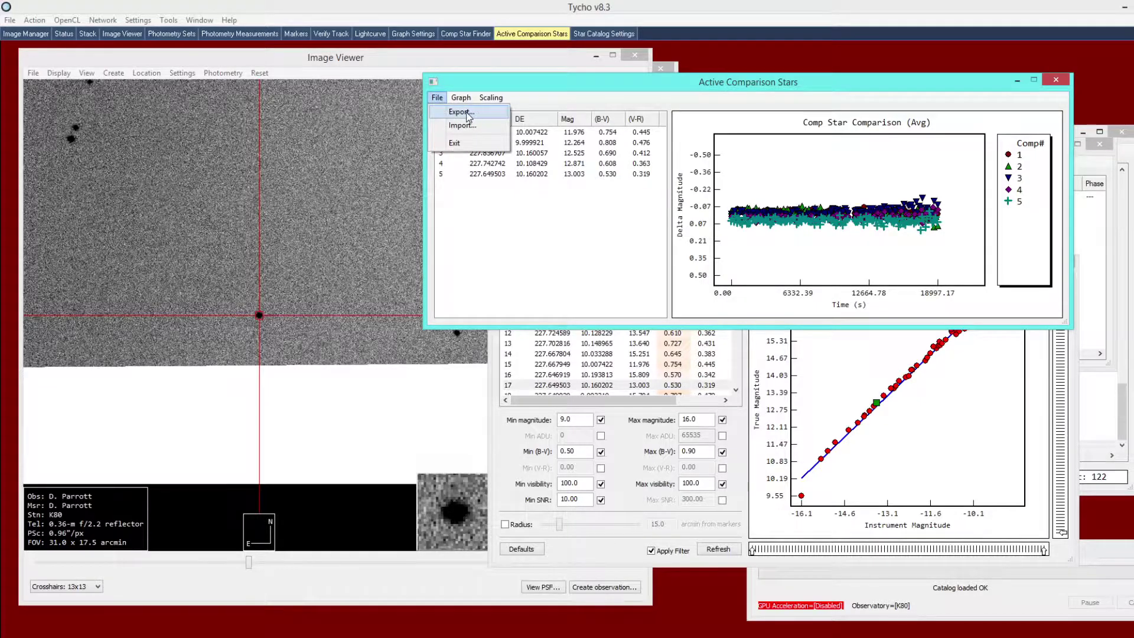
{"action": "left_click", "coordinate": [463, 112]}
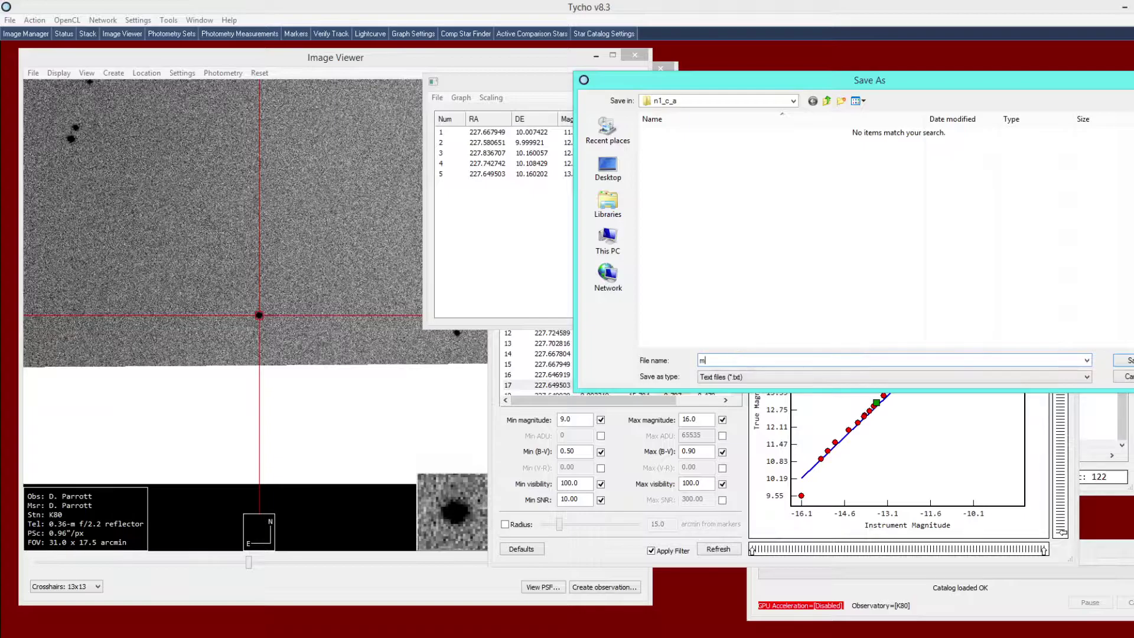
{"action": "type", "text": "my_comp_stars"}
{"action": "left_click", "coordinate": [1124, 360]}
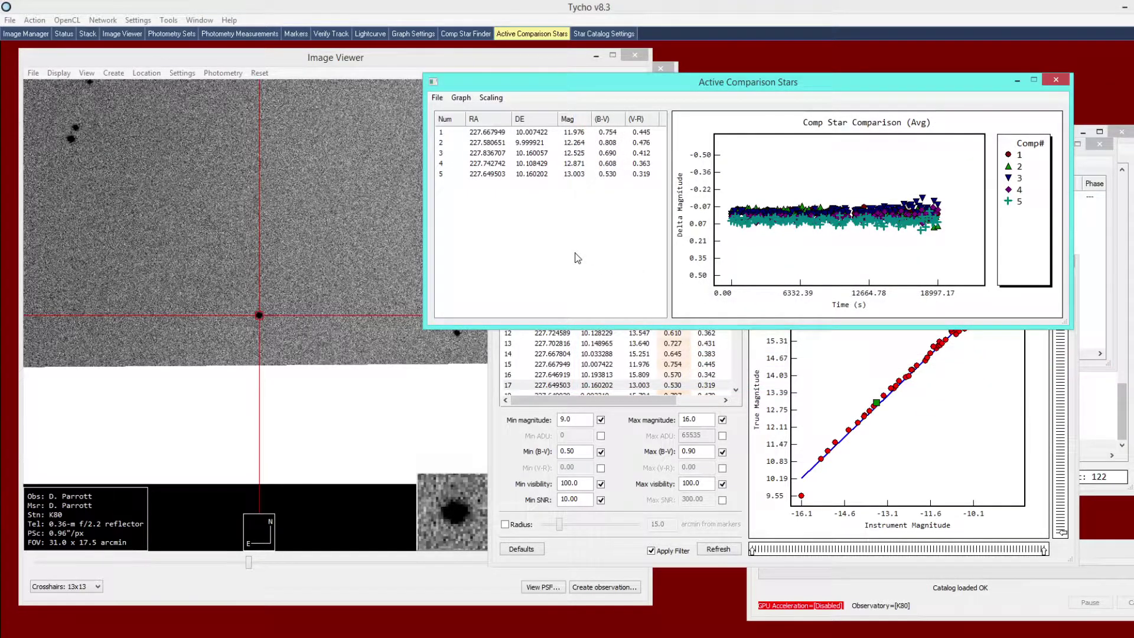
Step: Remove all five comparison stars from the active list
{"action": "left_click_drag", "start_coordinate": [522, 83], "coordinate": [494, 114]}
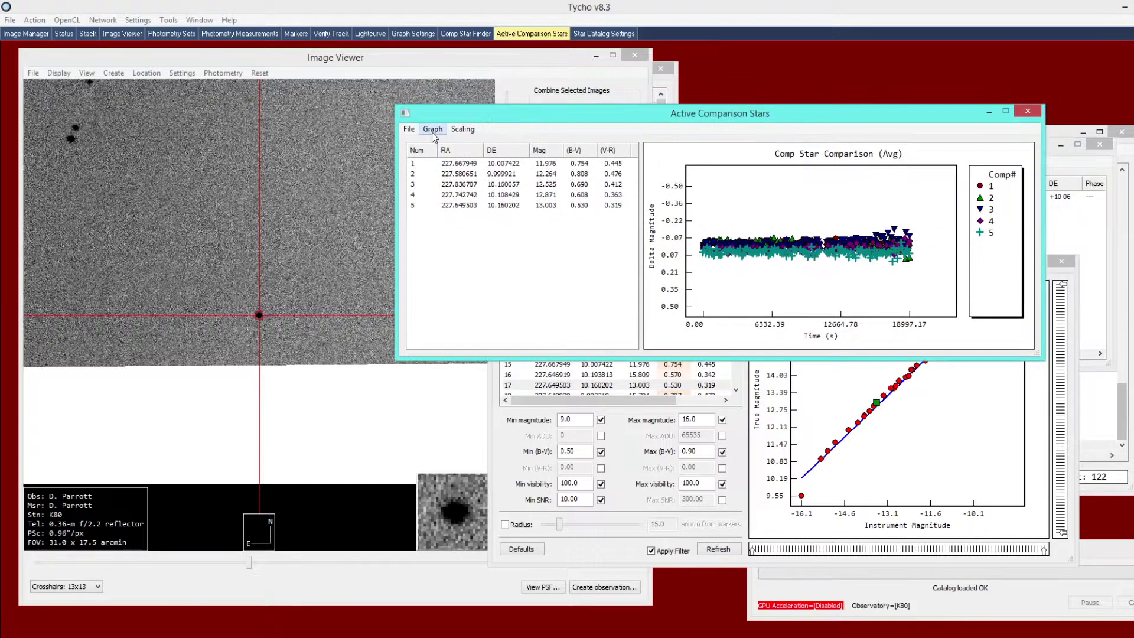
{"action": "left_click_drag", "start_coordinate": [558, 244], "coordinate": [454, 161]}
{"action": "right_click", "coordinate": [498, 171]}
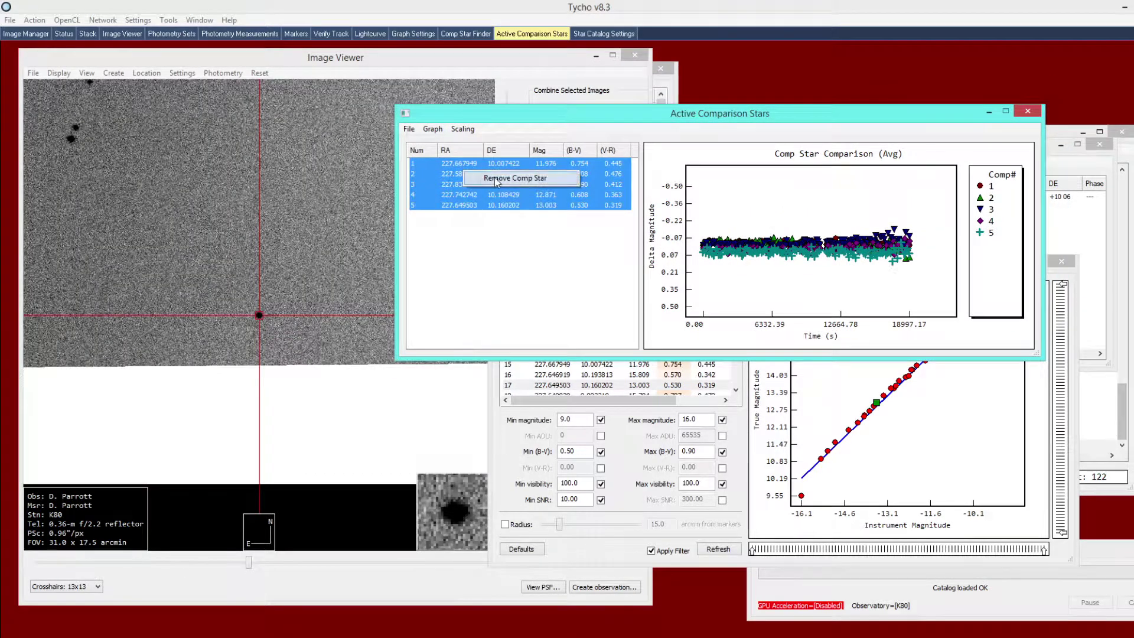
{"action": "left_click", "coordinate": [532, 180]}
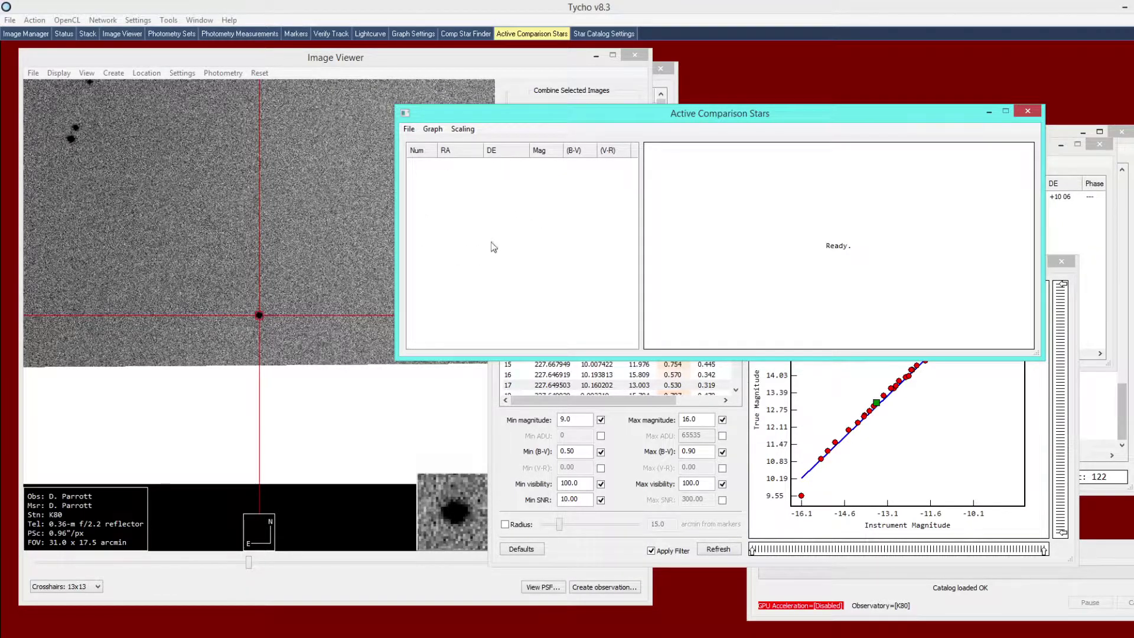
Step: Import the comparison stars from my_comp_stars.txt into the active list
{"action": "left_click", "coordinate": [408, 130]}
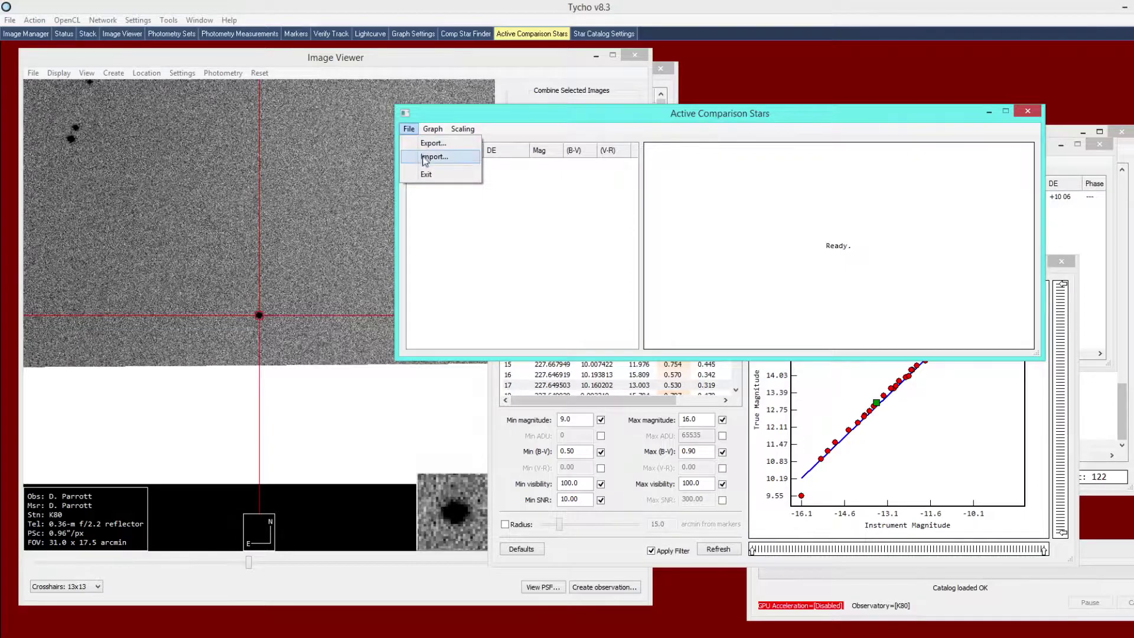
{"action": "left_click", "coordinate": [424, 158]}
{"action": "left_click", "coordinate": [649, 166]}
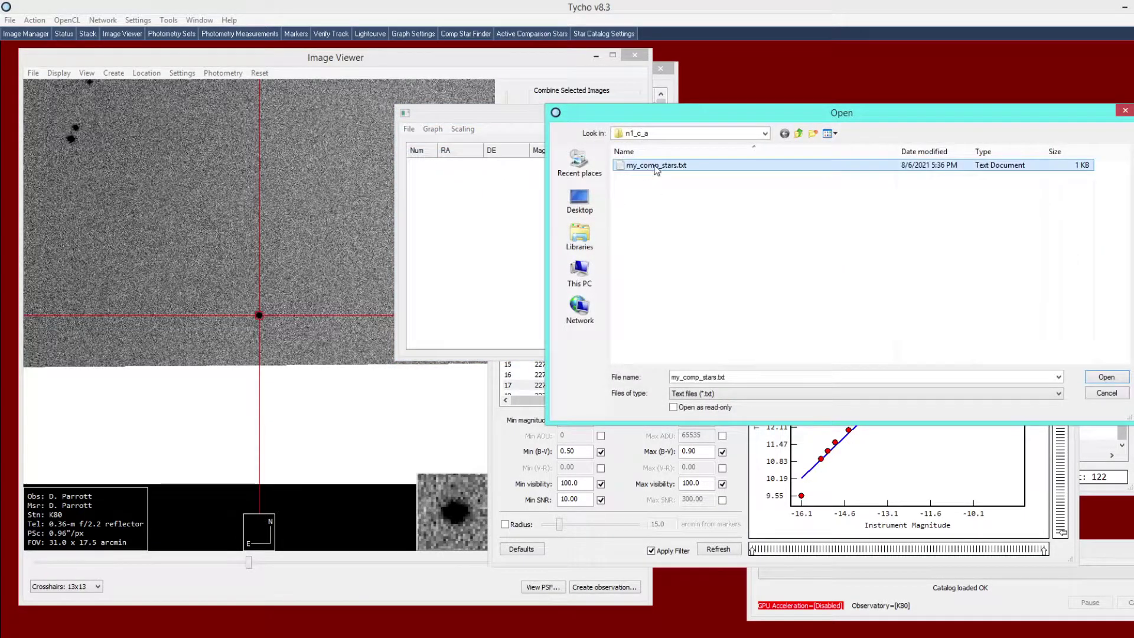
{"action": "double_click", "coordinate": [656, 168]}
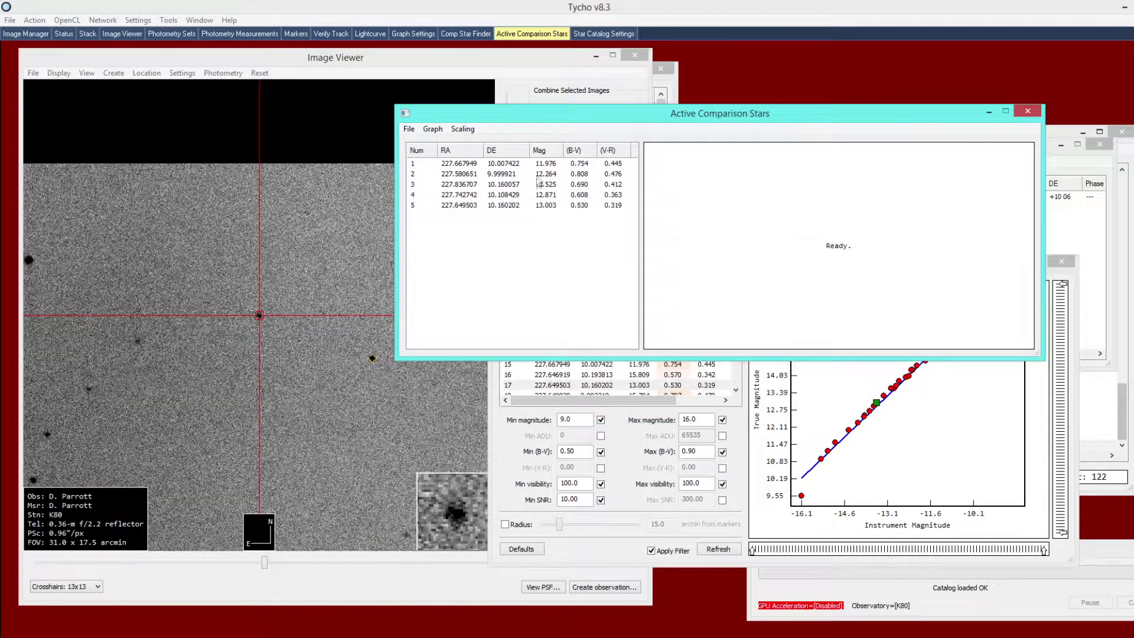
Step: Check individual imported comparison stars in the image and generate the graph data for the list
{"action": "left_click", "coordinate": [533, 165]}
{"action": "left_click", "coordinate": [525, 173]}
{"action": "left_click", "coordinate": [523, 206]}
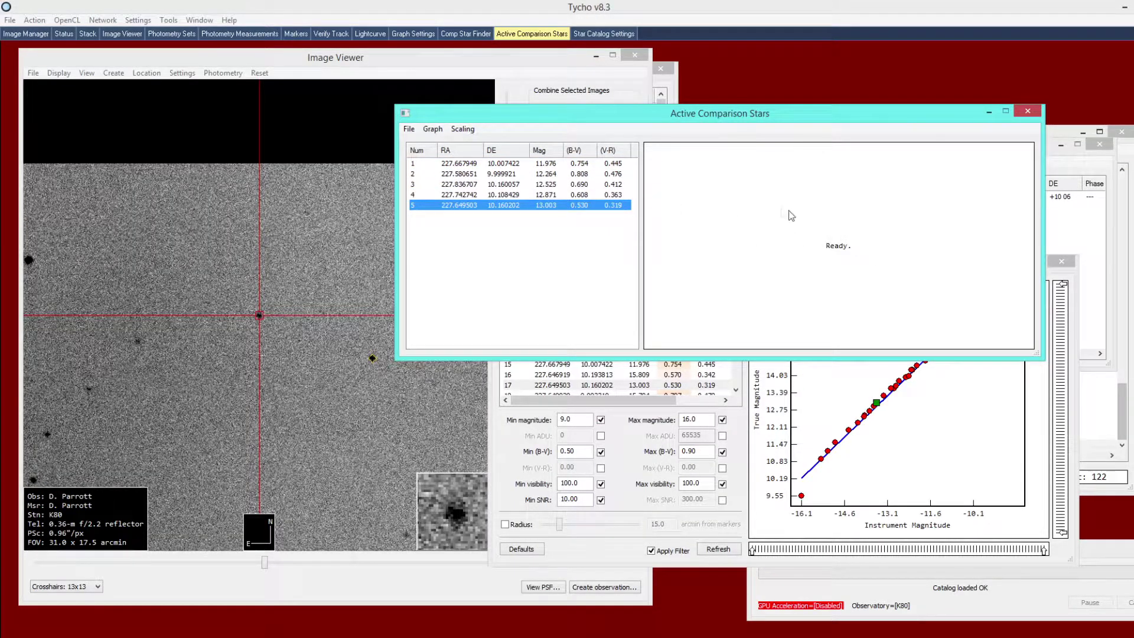
{"action": "left_click", "coordinate": [434, 129]}
{"action": "left_click", "coordinate": [469, 146]}
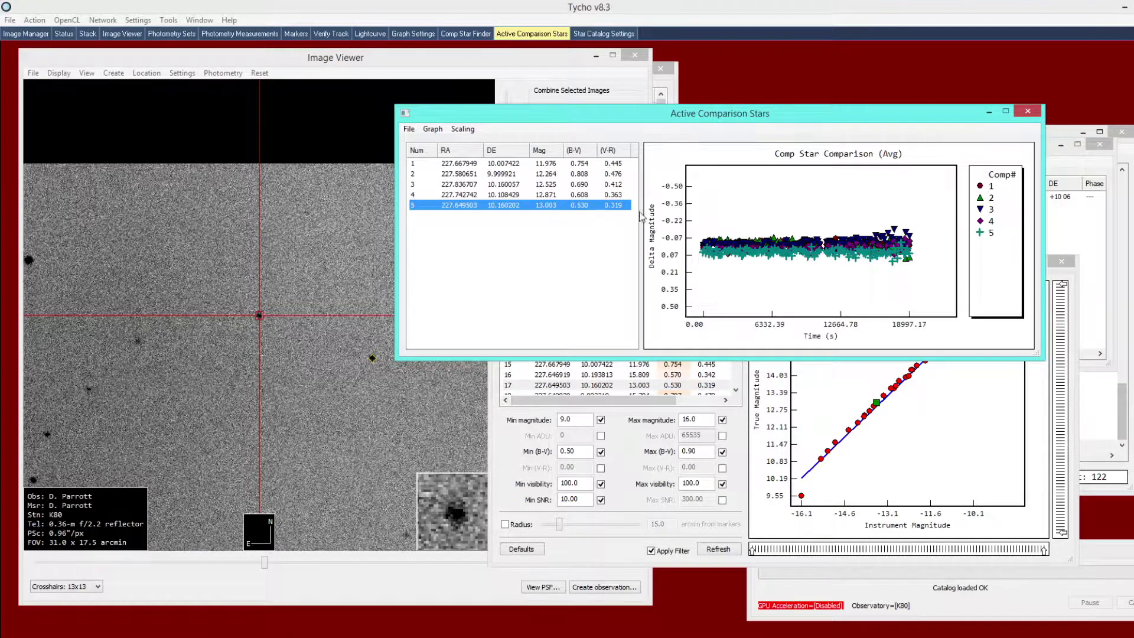
Step: View the second comparison star in the image and plot all comparison stars together using the median comparison
{"action": "left_click", "coordinate": [554, 186]}
{"action": "left_click", "coordinate": [556, 175]}
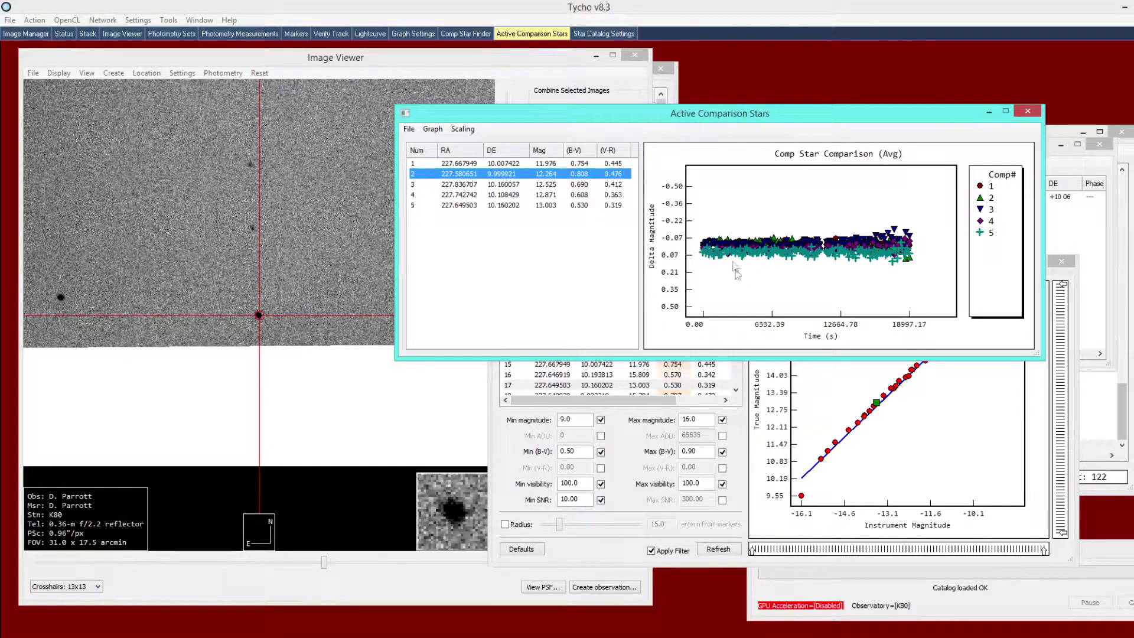
{"action": "left_click", "coordinate": [433, 129]}
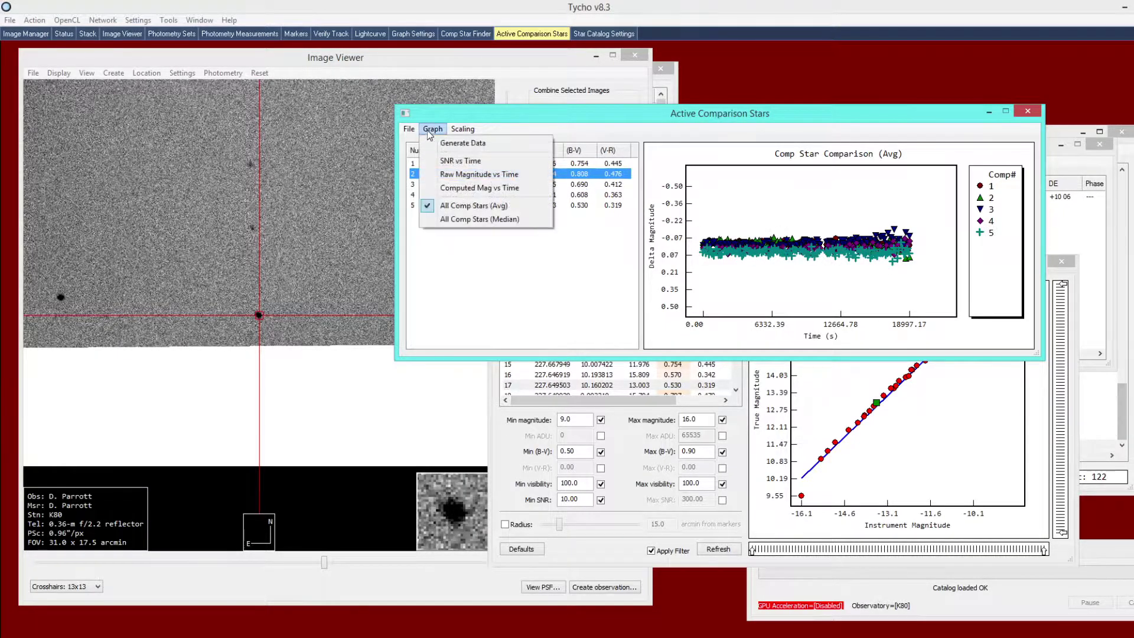
{"action": "left_click", "coordinate": [480, 219]}
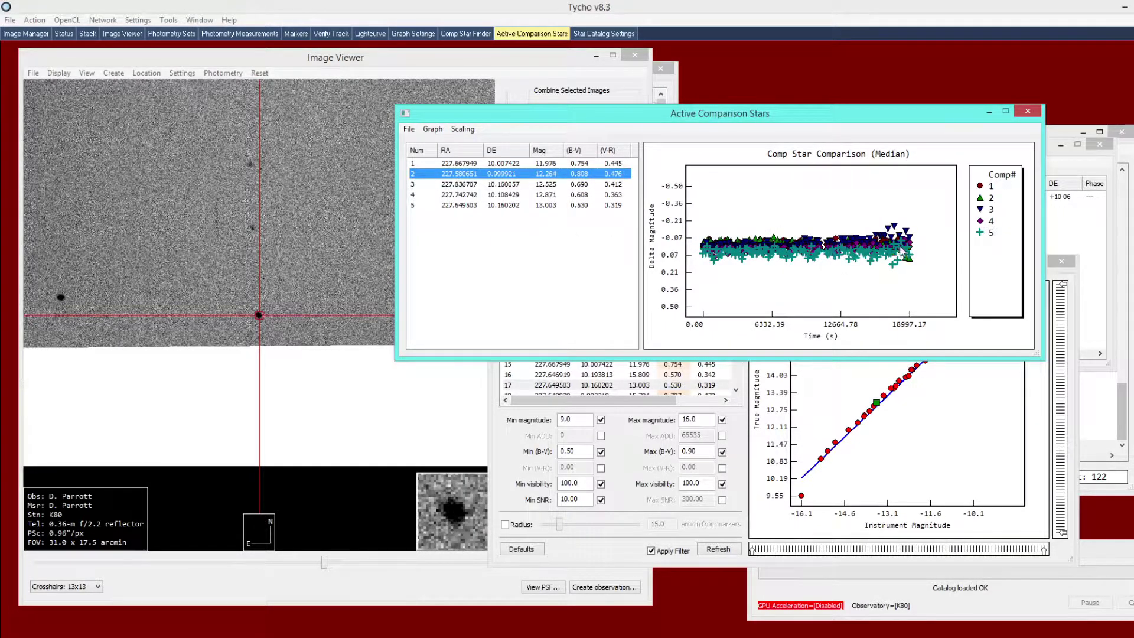
Step: Switch the graph to Computed Mag vs Time and check the individual comparison stars, ending with the fifth
{"action": "left_click", "coordinate": [433, 129]}
{"action": "left_click", "coordinate": [467, 185]}
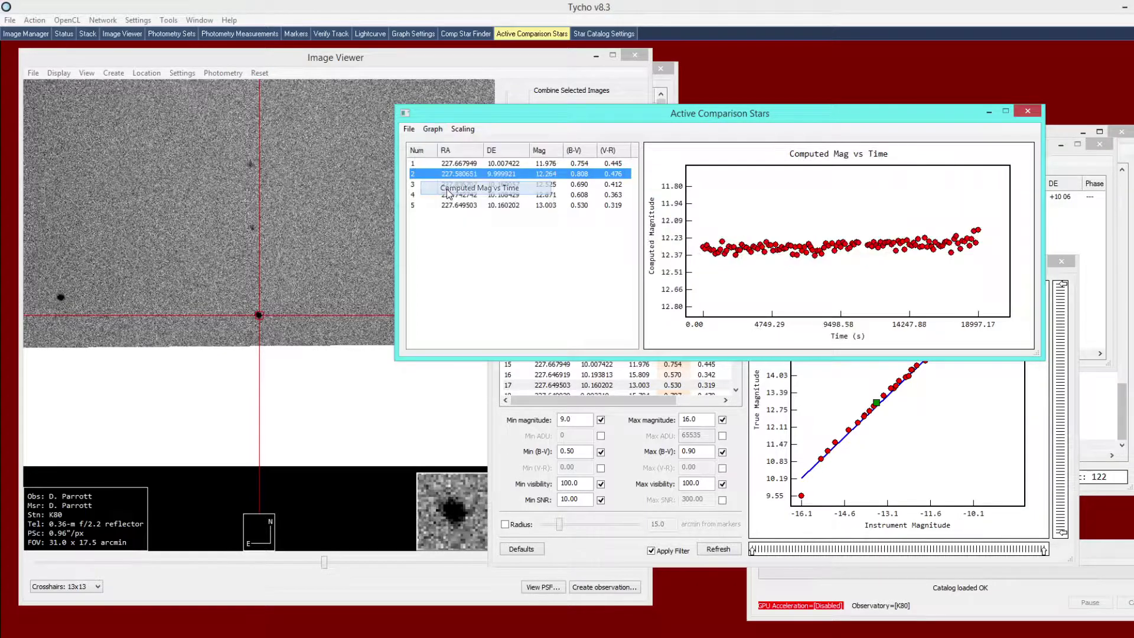
{"action": "left_click", "coordinate": [591, 195]}
{"action": "left_click", "coordinate": [586, 206]}
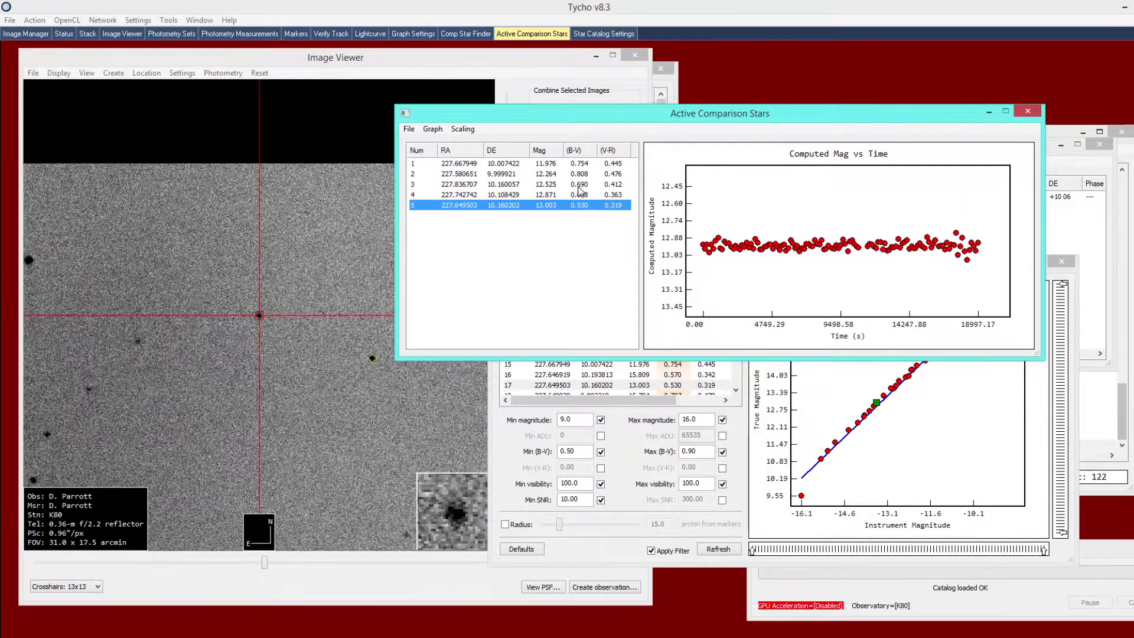
{"action": "left_click", "coordinate": [579, 185]}
{"action": "left_click", "coordinate": [561, 164]}
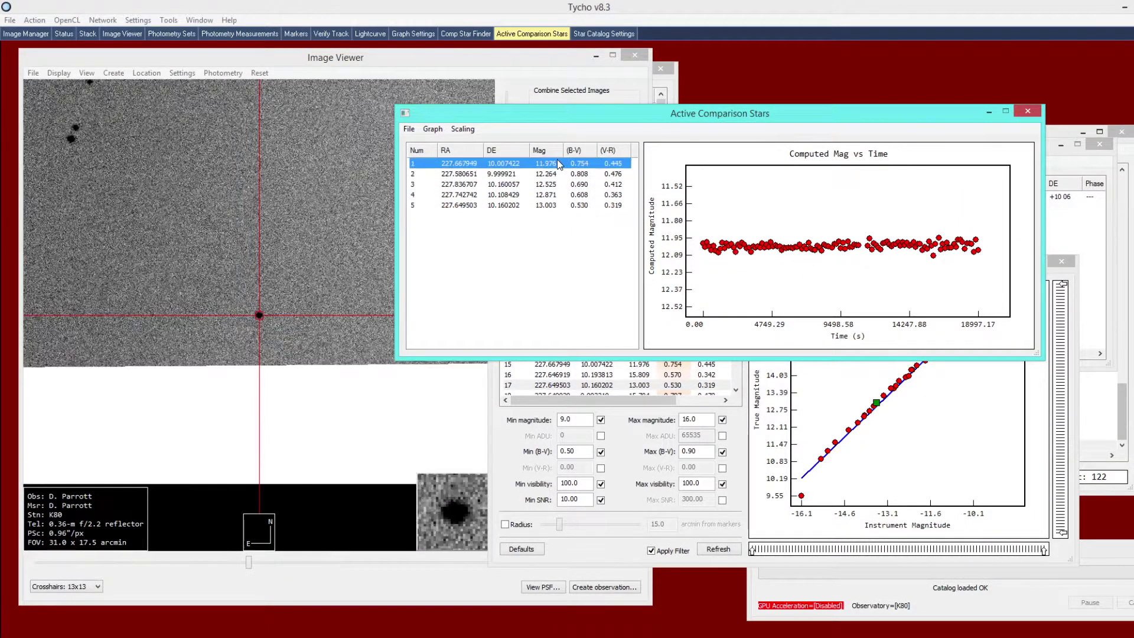
{"action": "left_click", "coordinate": [557, 195]}
{"action": "left_click", "coordinate": [557, 206]}
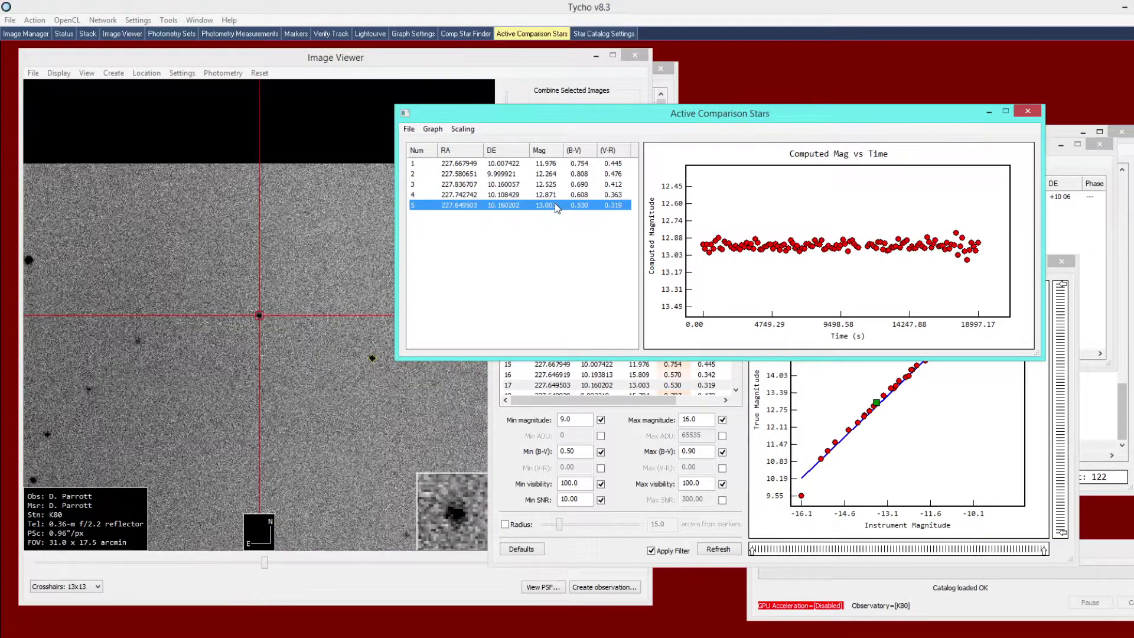
Step: Shrink the Active Comparison Stars window and place it beside the image so the Image Viewer is uncovered
{"action": "left_click_drag", "start_coordinate": [615, 118], "coordinate": [661, 110]}
{"action": "left_click_drag", "start_coordinate": [301, 366], "coordinate": [267, 311]}
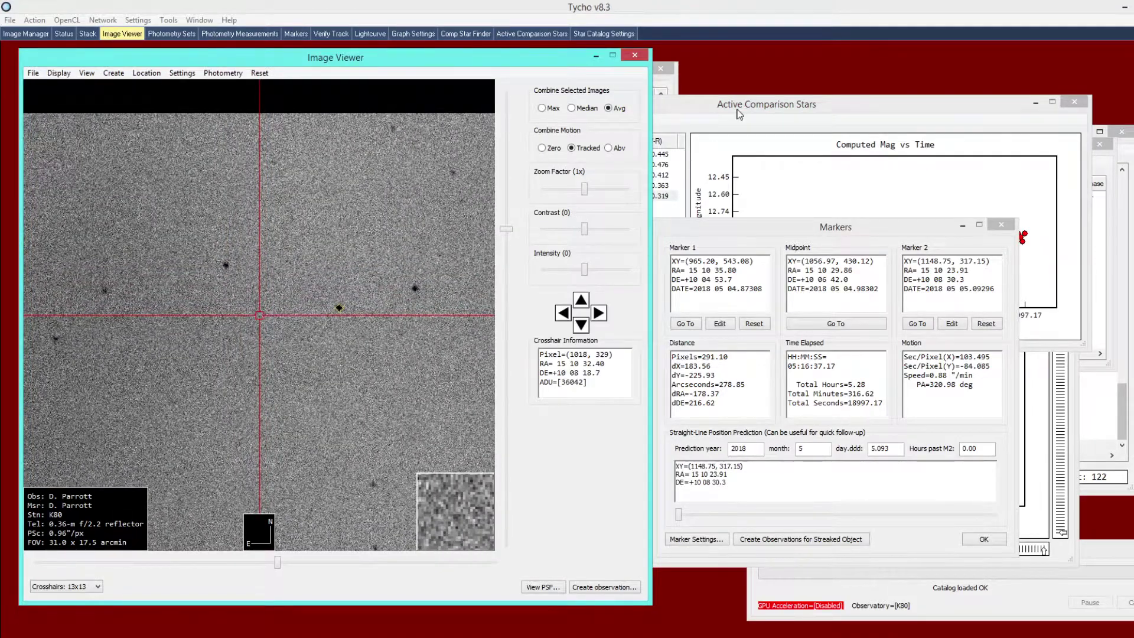
{"action": "left_click", "coordinate": [531, 34]}
{"action": "left_click_drag", "start_coordinate": [485, 94], "coordinate": [620, 138]}
{"action": "left_click_drag", "start_coordinate": [801, 152], "coordinate": [771, 99]}
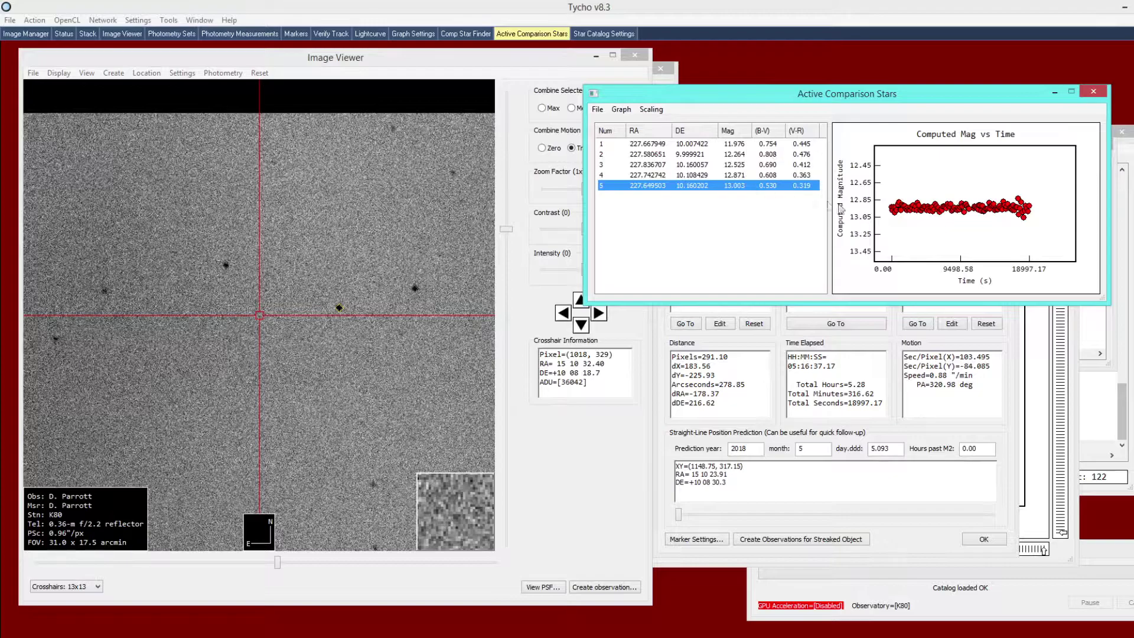
Step: Generate a new photometry set from the Image Viewer and move the Photometry Sets window towards the middle of the workspace
{"action": "left_click", "coordinate": [305, 373]}
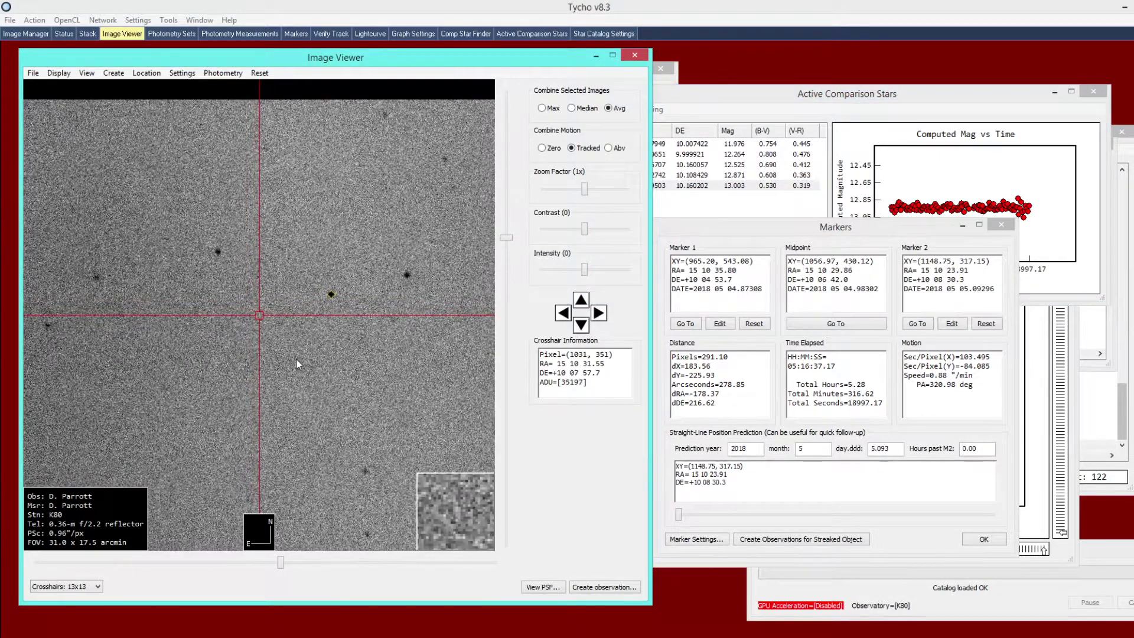
{"action": "right_click", "coordinate": [296, 361]}
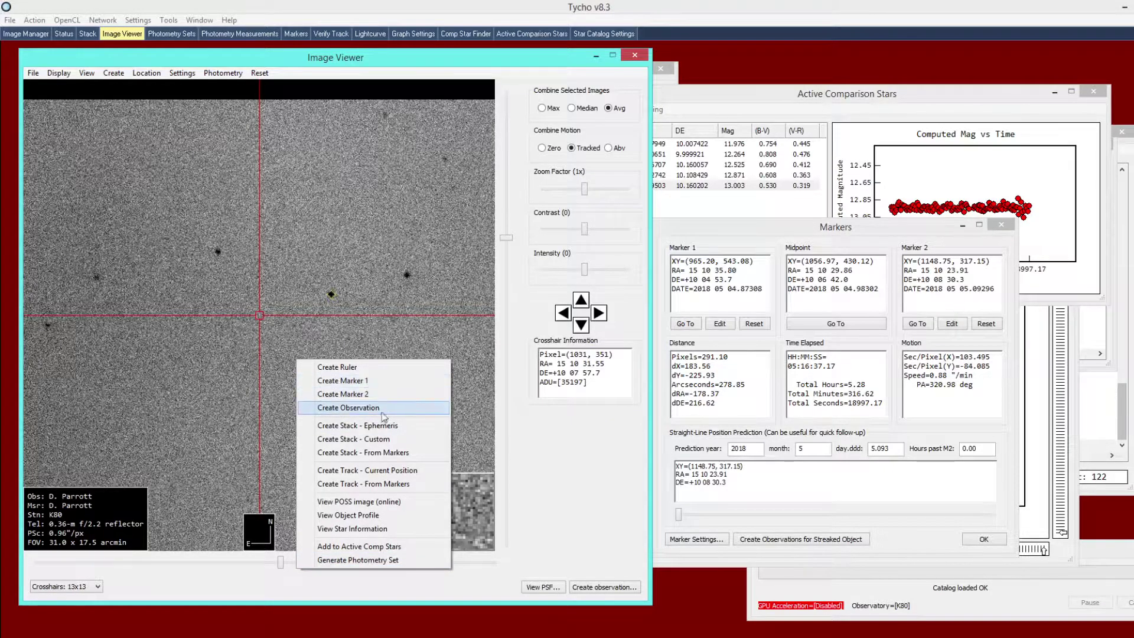
{"action": "left_click", "coordinate": [387, 561]}
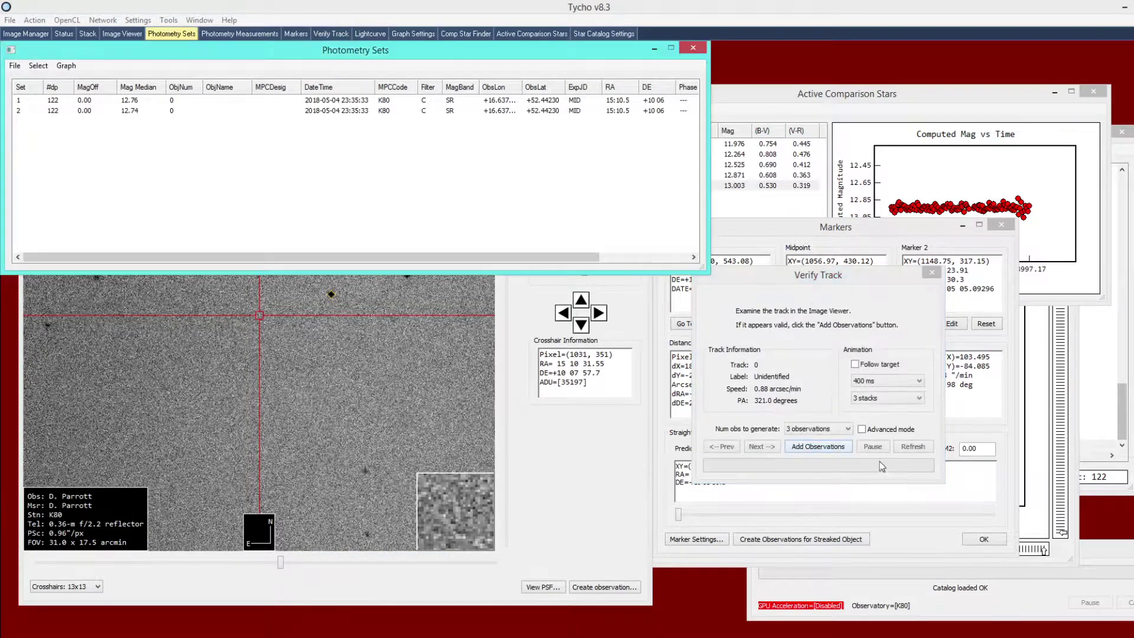
{"action": "left_click_drag", "start_coordinate": [186, 58], "coordinate": [459, 203]}
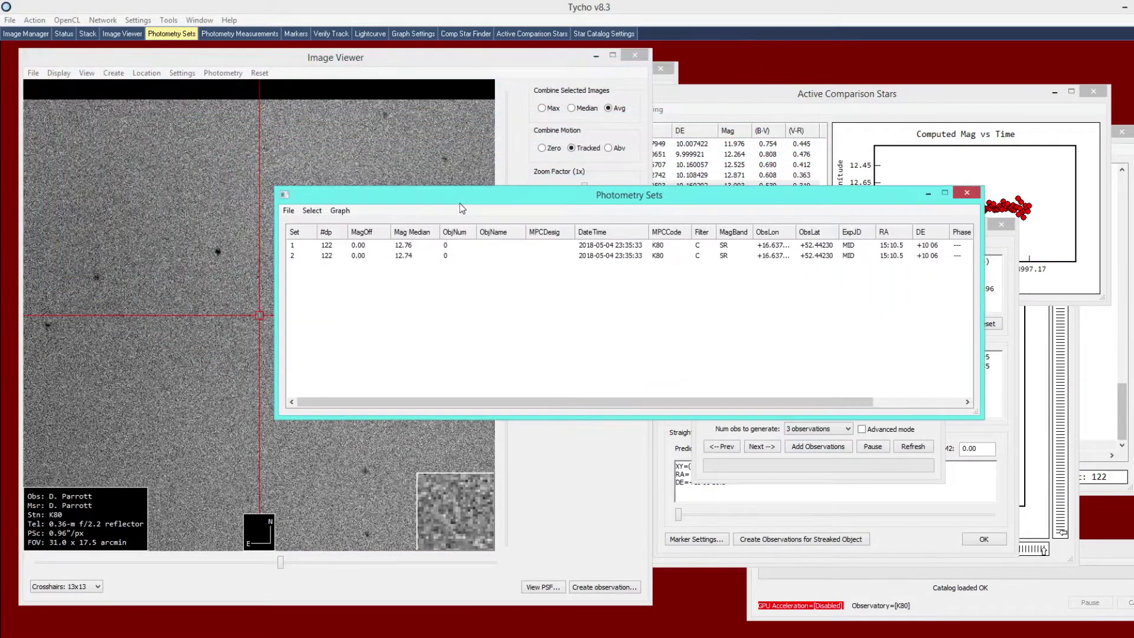
Step: Plot photometry set 1 on its own as a lightcurve, and close the graph after viewing it
{"action": "left_click", "coordinate": [433, 247]}
{"action": "left_click", "coordinate": [351, 214]}
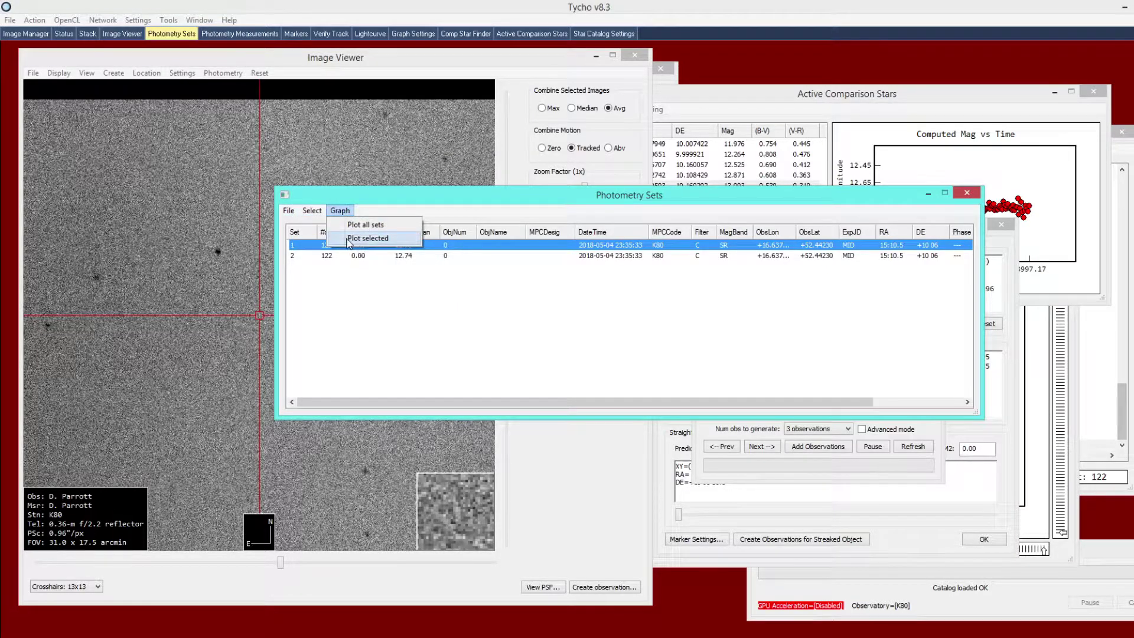
{"action": "left_click", "coordinate": [363, 240]}
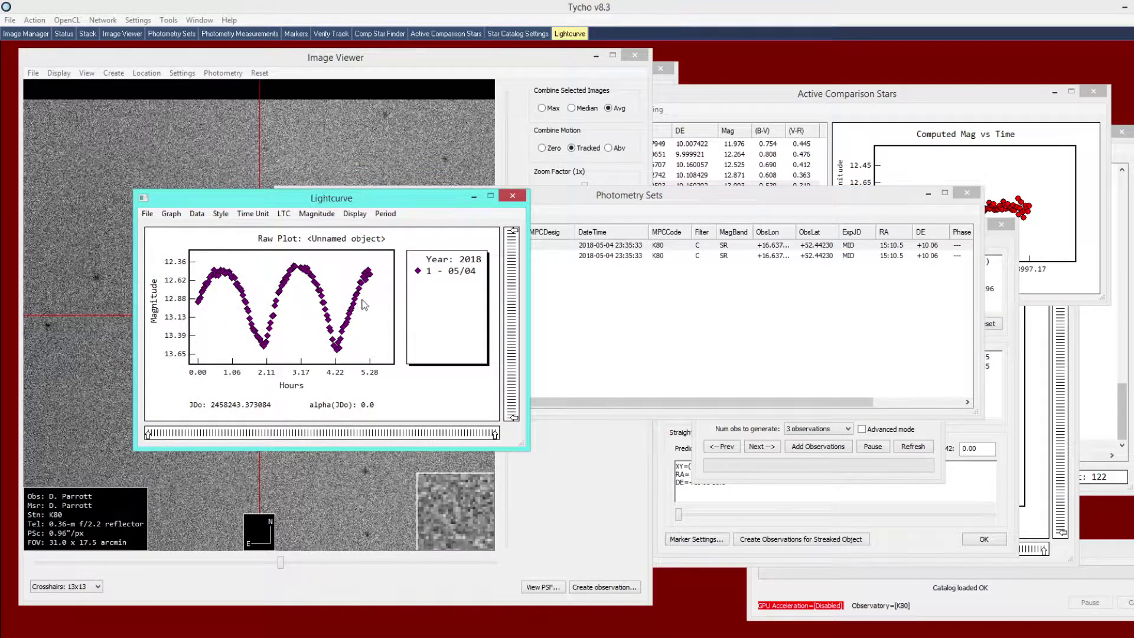
{"action": "left_click", "coordinate": [505, 197]}
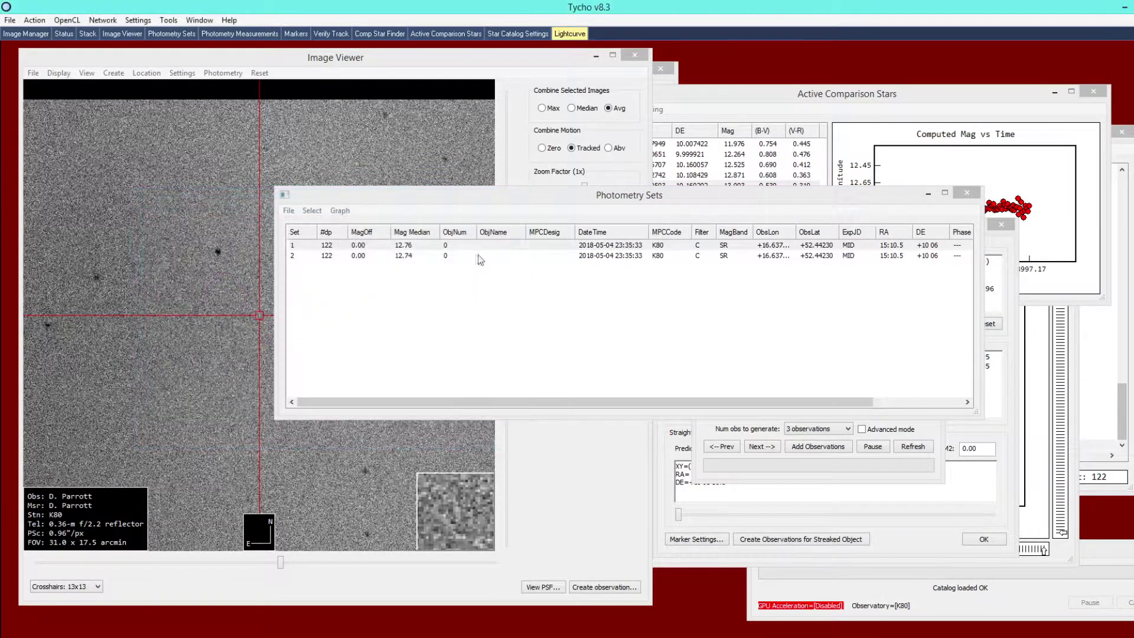
Step: Plot photometry set 2 on its own and move the Lightcurve window towards the middle of the workspace
{"action": "left_click", "coordinate": [479, 259]}
{"action": "left_click", "coordinate": [340, 211]}
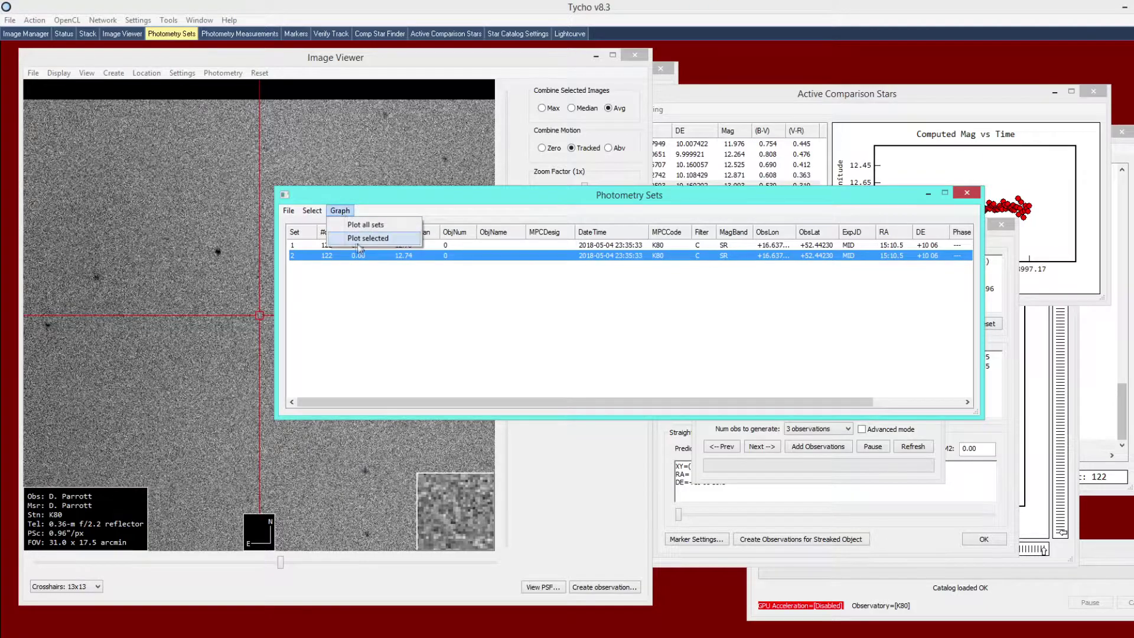
{"action": "left_click", "coordinate": [380, 242]}
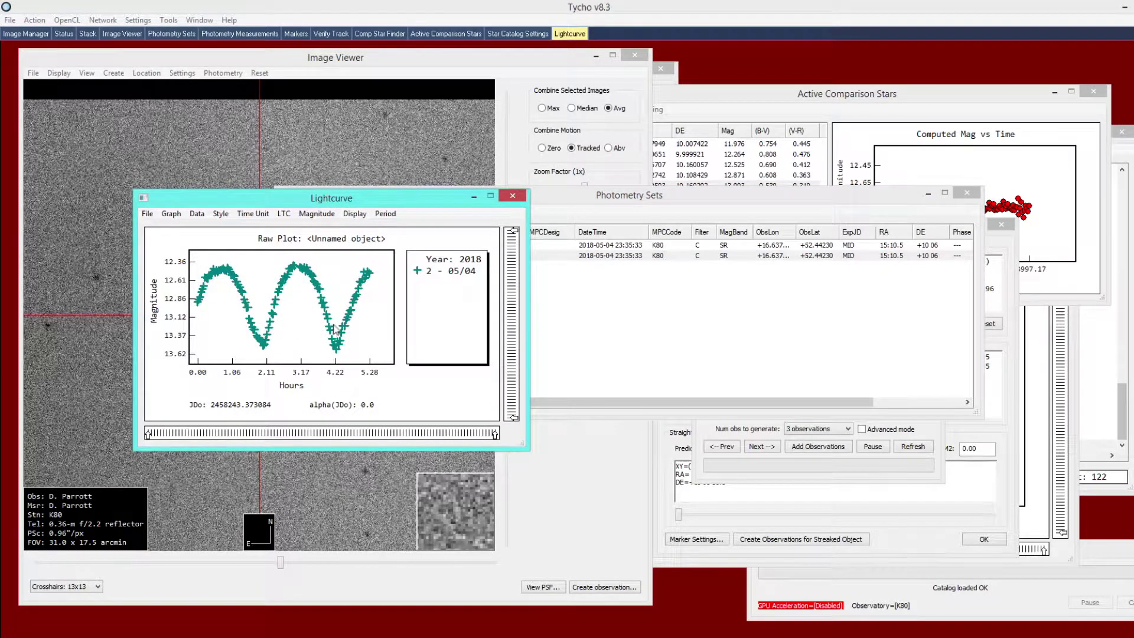
{"action": "left_click_drag", "start_coordinate": [235, 200], "coordinate": [399, 239]}
Step: Change the lightcurve style to Plain and enlarge the Lightcurve window
{"action": "left_click", "coordinate": [385, 253]}
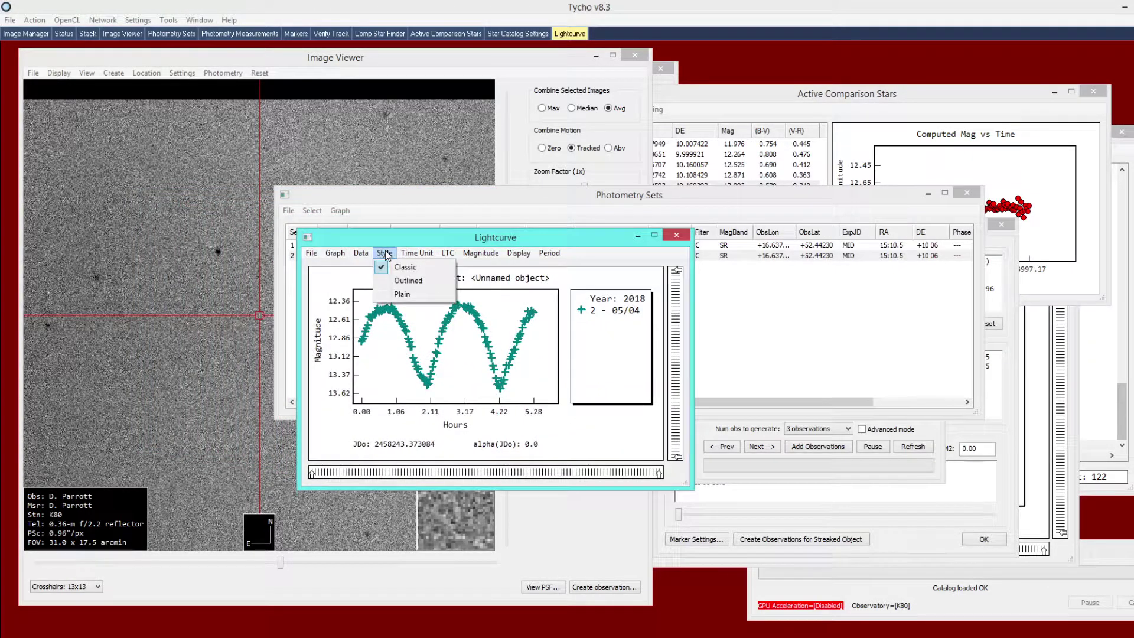
{"action": "left_click", "coordinate": [393, 299]}
{"action": "left_click_drag", "start_coordinate": [412, 240], "coordinate": [341, 193]}
{"action": "left_click_drag", "start_coordinate": [618, 441], "coordinate": [760, 513]}
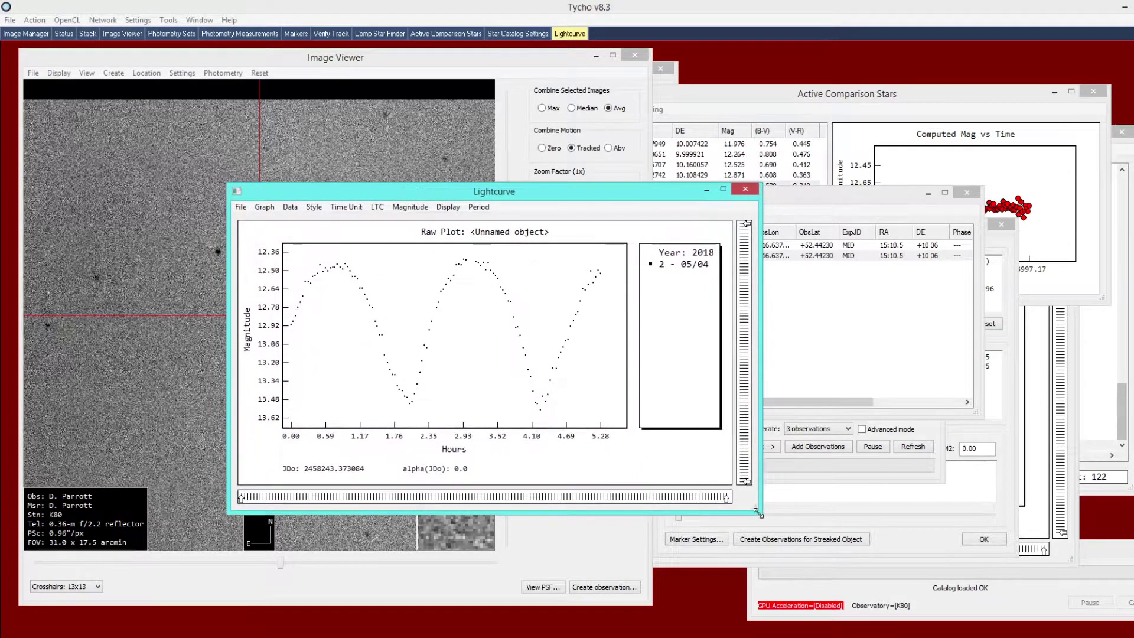
Step: Set the lightcurve's plot point size to 13 in the graph settings and apply it
{"action": "left_click", "coordinate": [273, 208]}
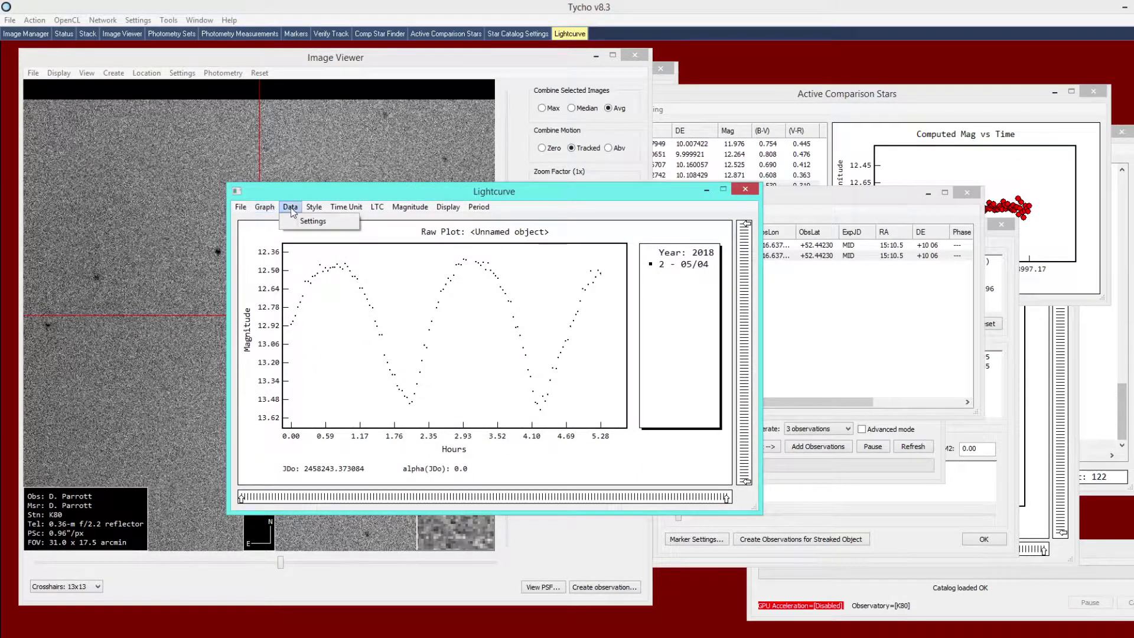
{"action": "left_click", "coordinate": [281, 221]}
{"action": "left_click_drag", "start_coordinate": [396, 192], "coordinate": [247, 231]}
{"action": "left_click", "coordinate": [366, 336]}
{"action": "left_click", "coordinate": [355, 391]}
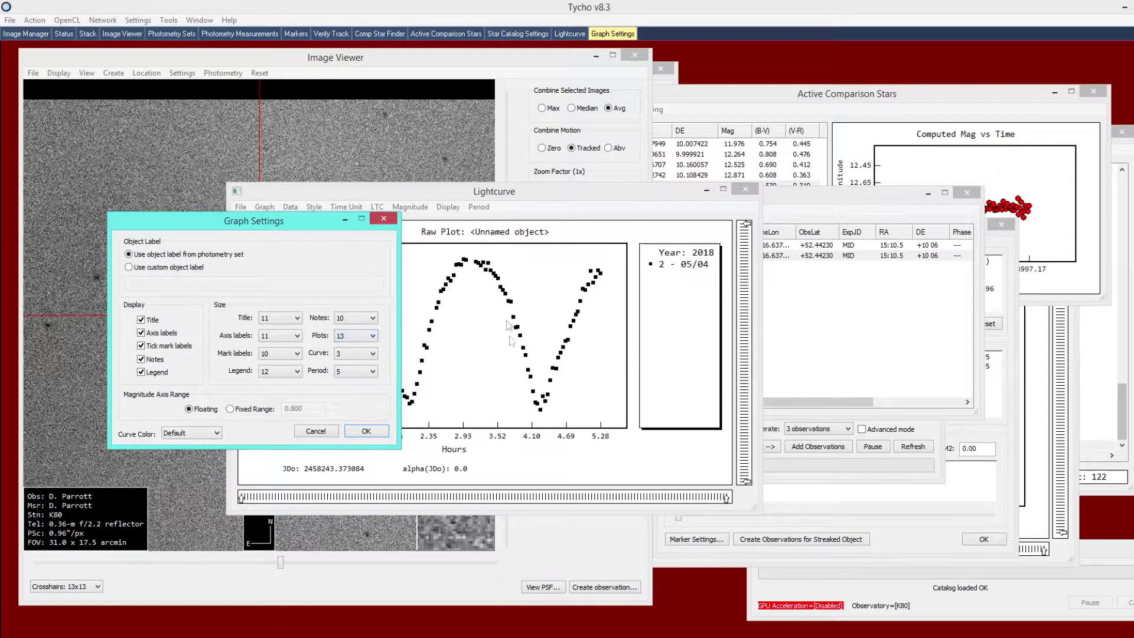
{"action": "left_click", "coordinate": [366, 431]}
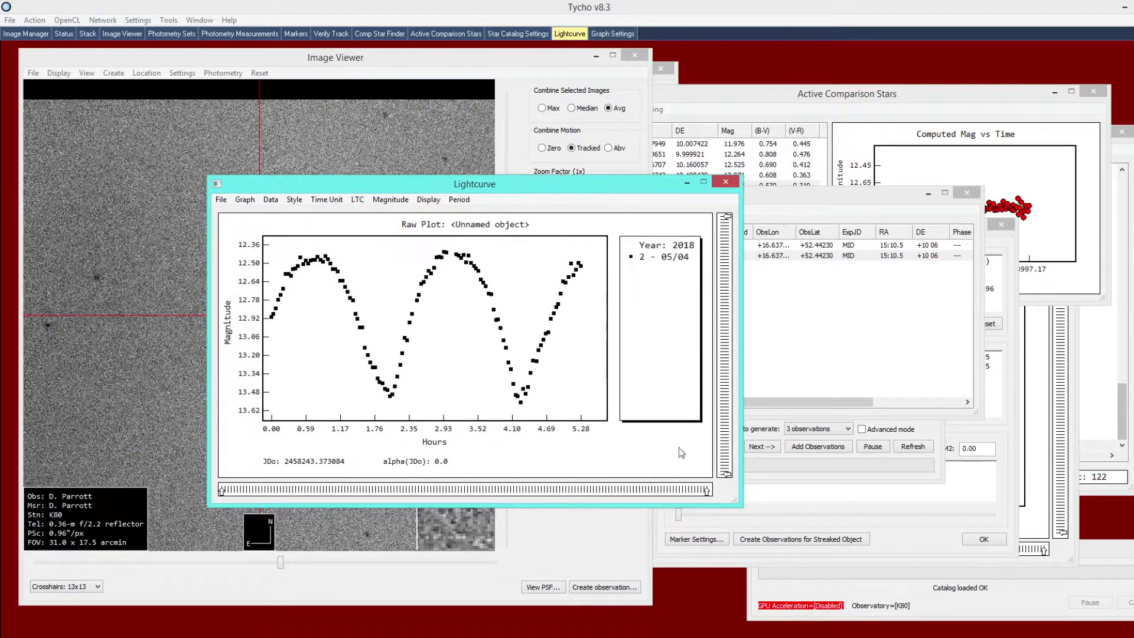
Step: Shrink the Lightcurve window, spread it and the Photometry Sets window apart, and plot photometry set 1 for comparison
{"action": "left_click_drag", "start_coordinate": [735, 503], "coordinate": [617, 450]}
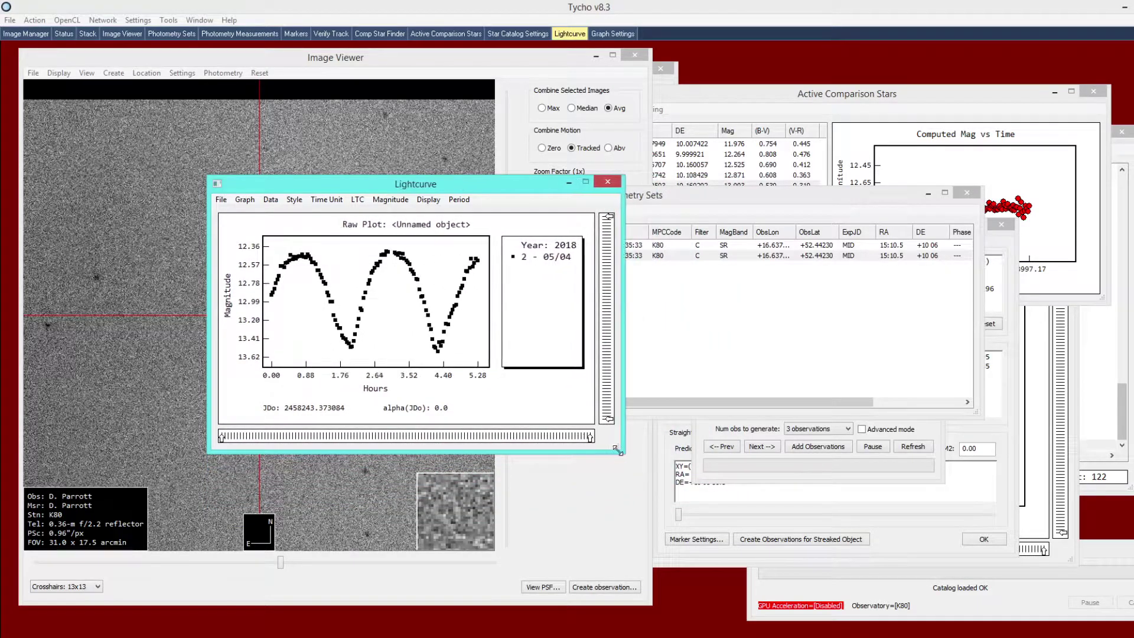
{"action": "left_click_drag", "start_coordinate": [415, 188], "coordinate": [348, 182]}
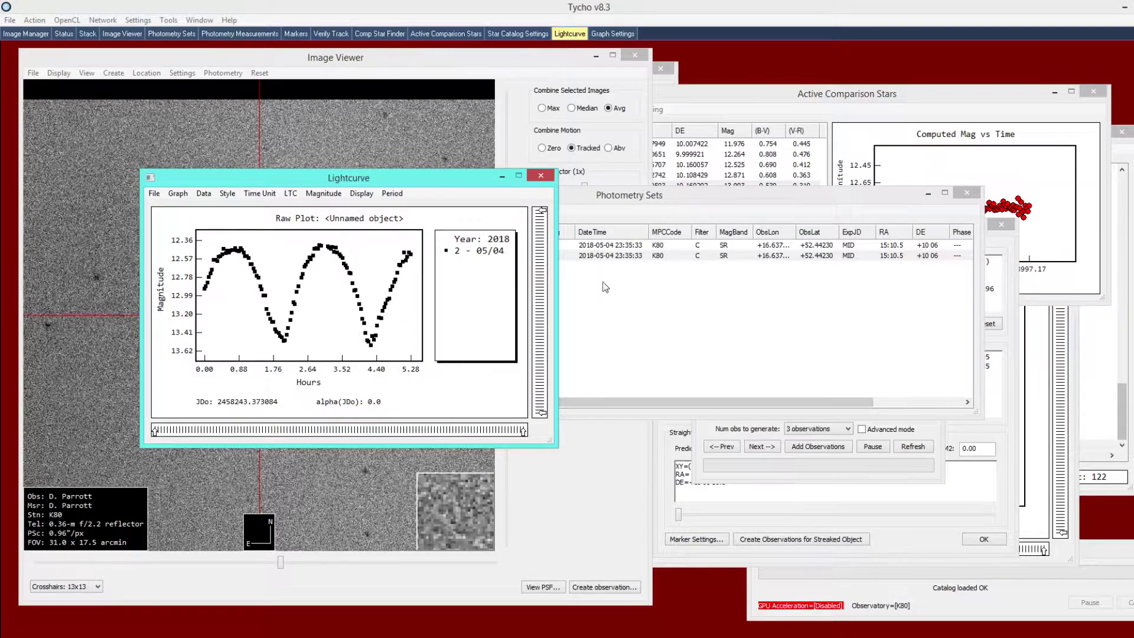
{"action": "left_click_drag", "start_coordinate": [592, 199], "coordinate": [689, 222]}
{"action": "left_click", "coordinate": [570, 255]}
{"action": "left_click", "coordinate": [428, 221]}
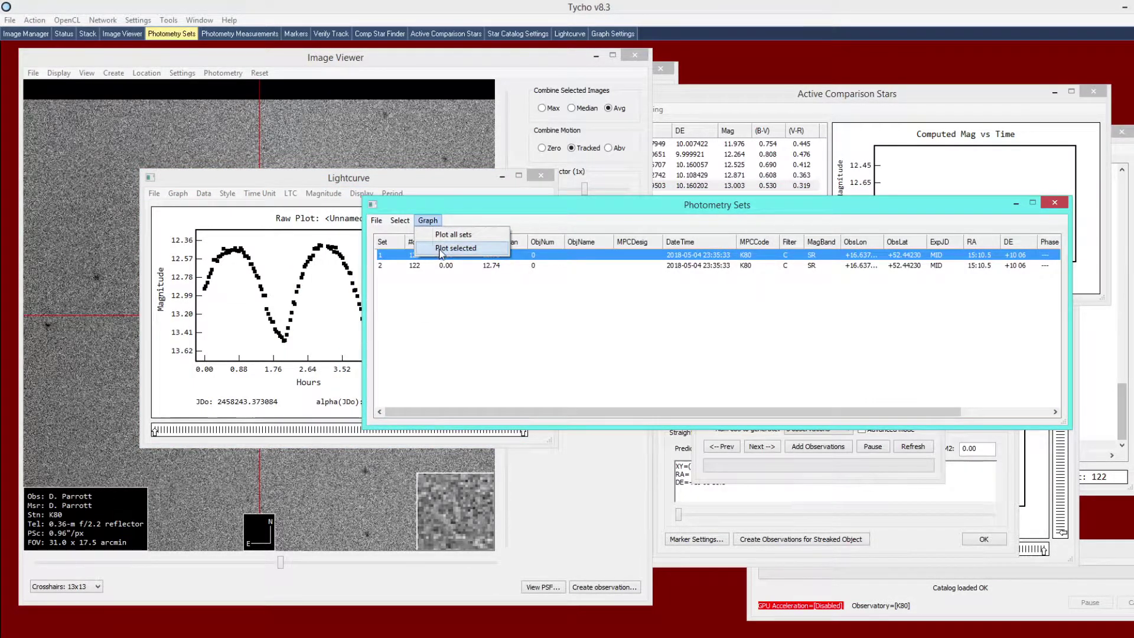
{"action": "left_click", "coordinate": [455, 248]}
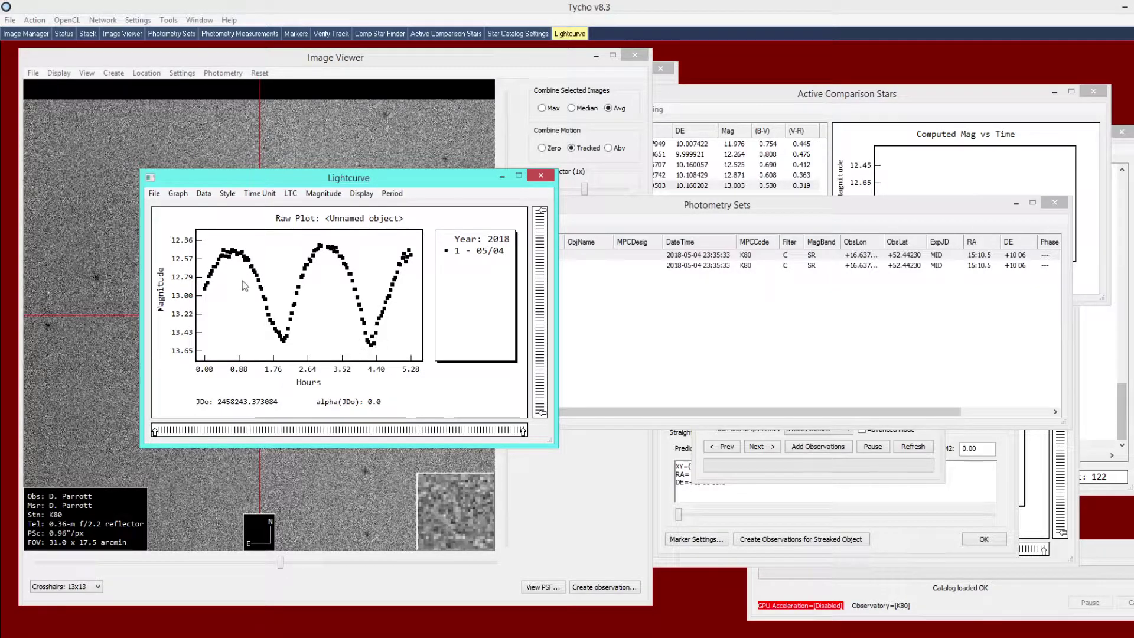
Step: Plot photometry set 2 again and enlarge the Lightcurve window for a closer look at its curve
{"action": "left_click", "coordinate": [608, 282]}
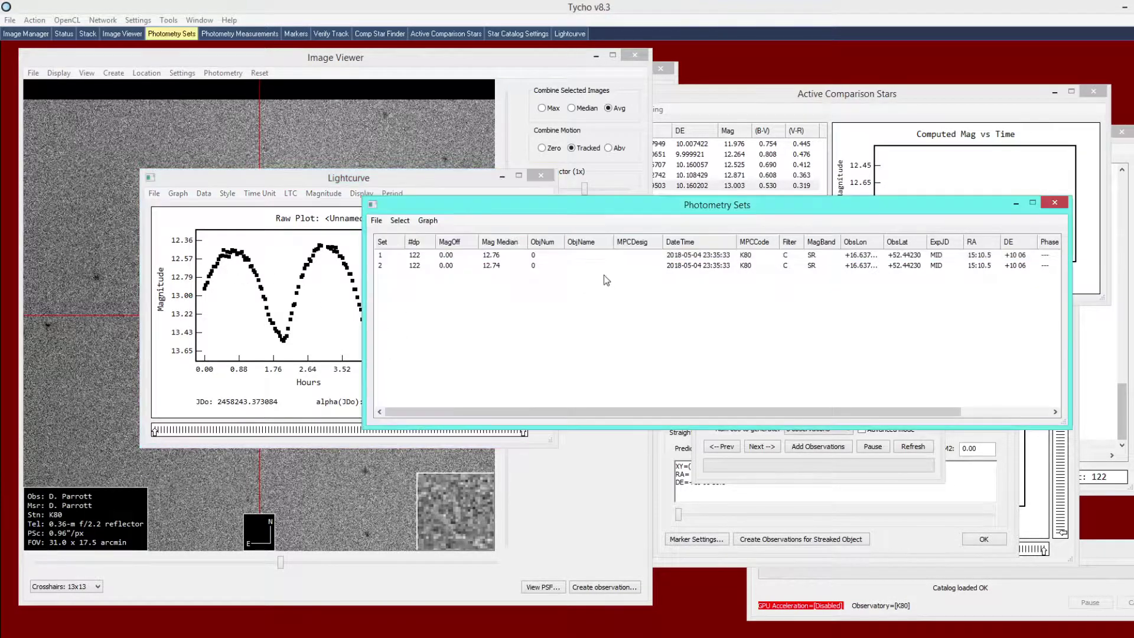
{"action": "left_click", "coordinate": [551, 266]}
{"action": "left_click", "coordinate": [428, 220]}
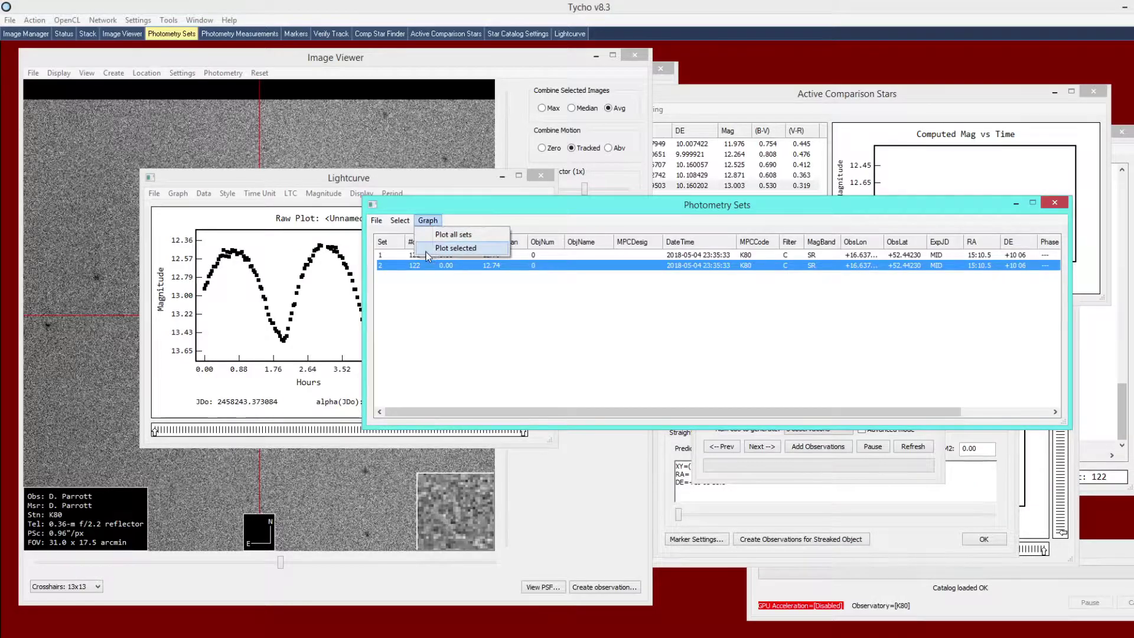
{"action": "left_click", "coordinate": [448, 249]}
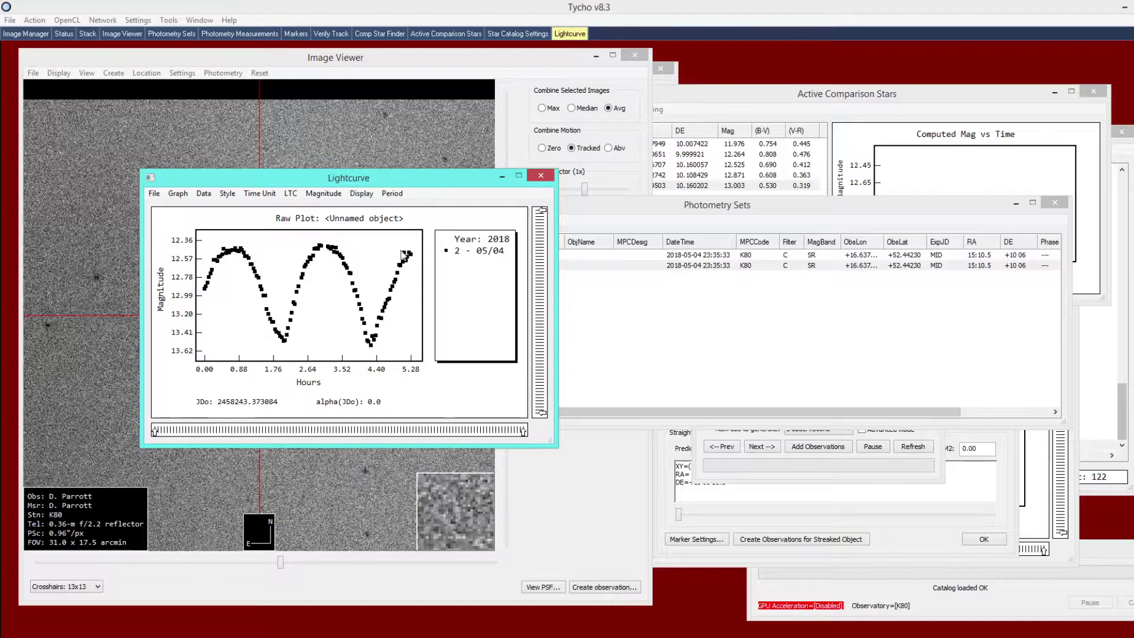
{"action": "left_click_drag", "start_coordinate": [354, 184], "coordinate": [583, 292]}
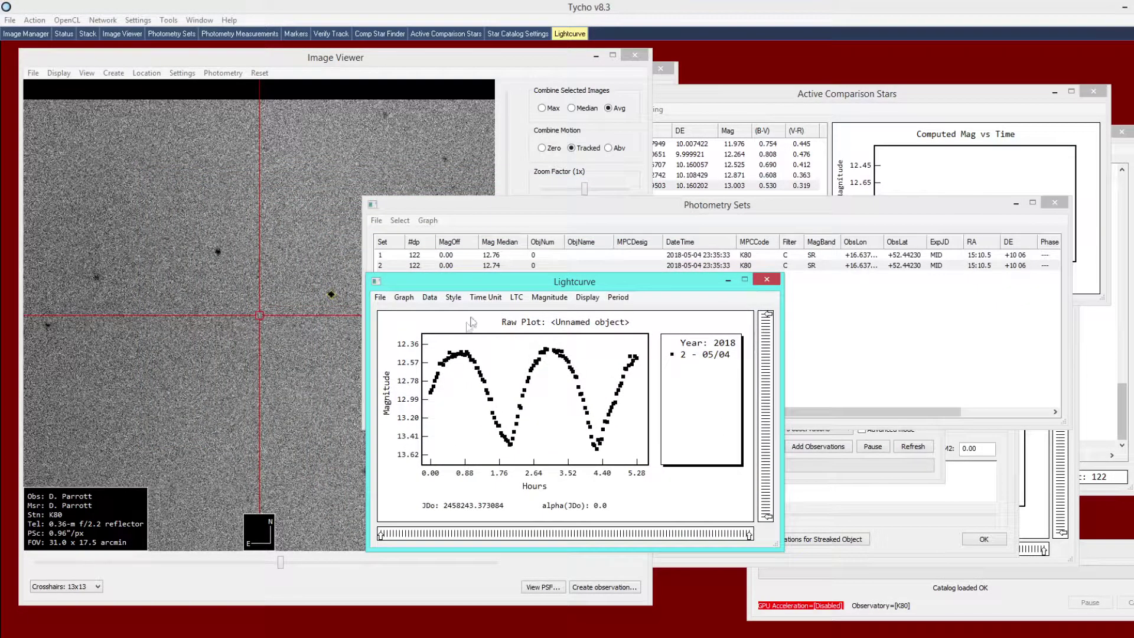
{"action": "mouse_move", "coordinate": [562, 286]}
{"action": "left_mouse_down"}
{"action": "mouse_move", "coordinate": [512, 293]}
{"action": "mouse_move", "coordinate": [441, 277]}
{"action": "mouse_move", "coordinate": [583, 293]}
{"action": "left_mouse_up"}
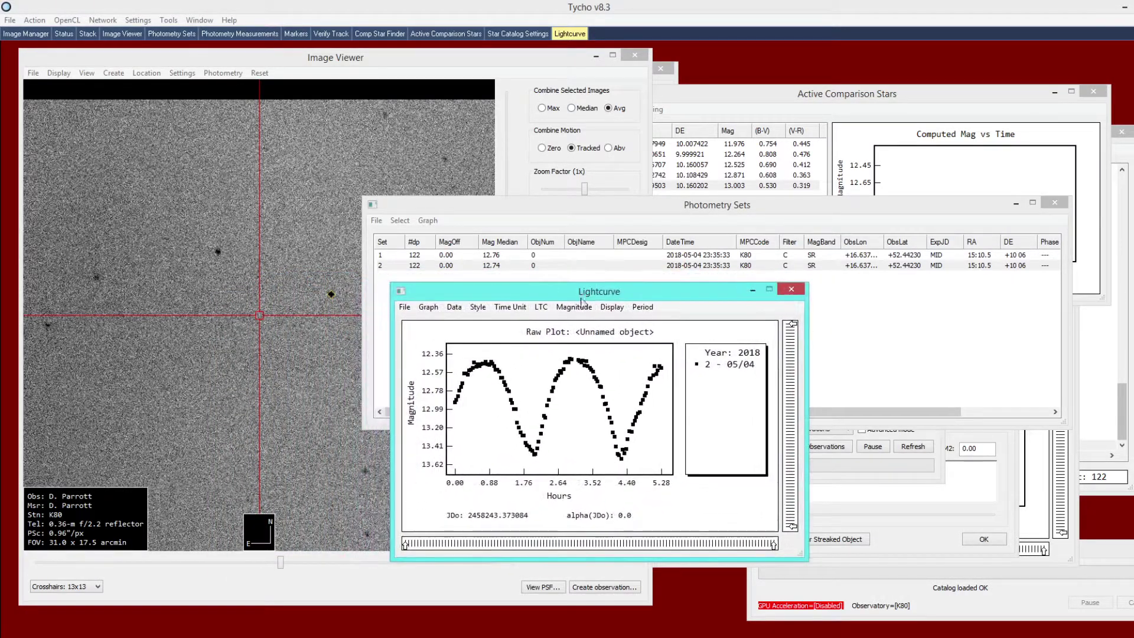
{"action": "left_click_drag", "start_coordinate": [496, 291], "coordinate": [385, 253]}
{"action": "left_click_drag", "start_coordinate": [691, 520], "coordinate": [818, 571]}
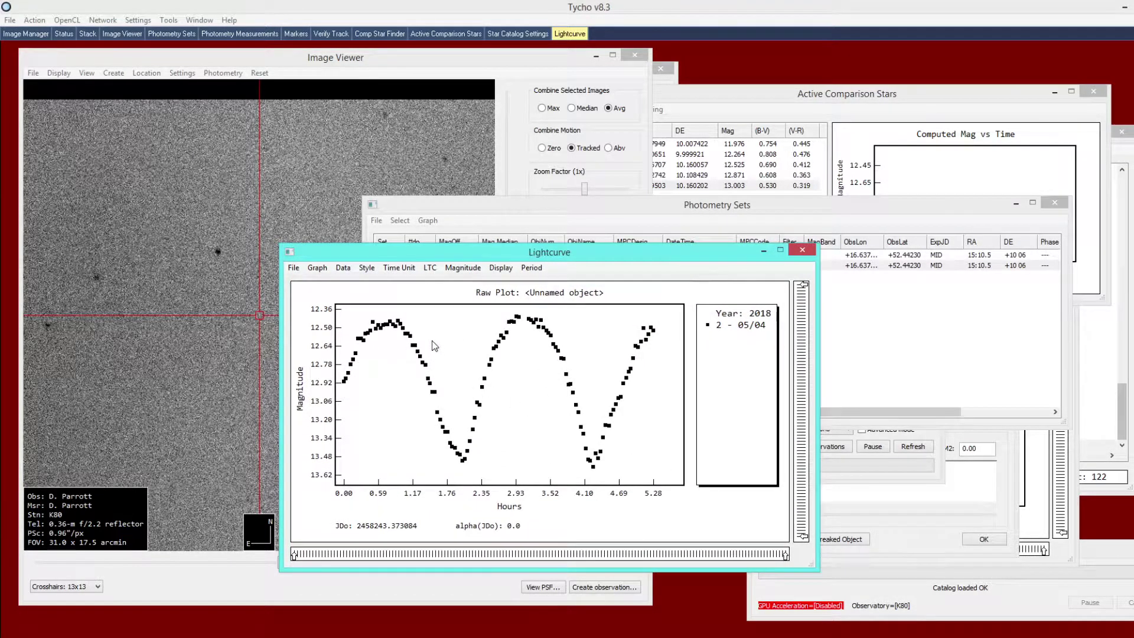
Step: Select the outlying data point near the lightcurve's first peak and drop the selection without deleting the point
{"action": "left_click", "coordinate": [373, 322]}
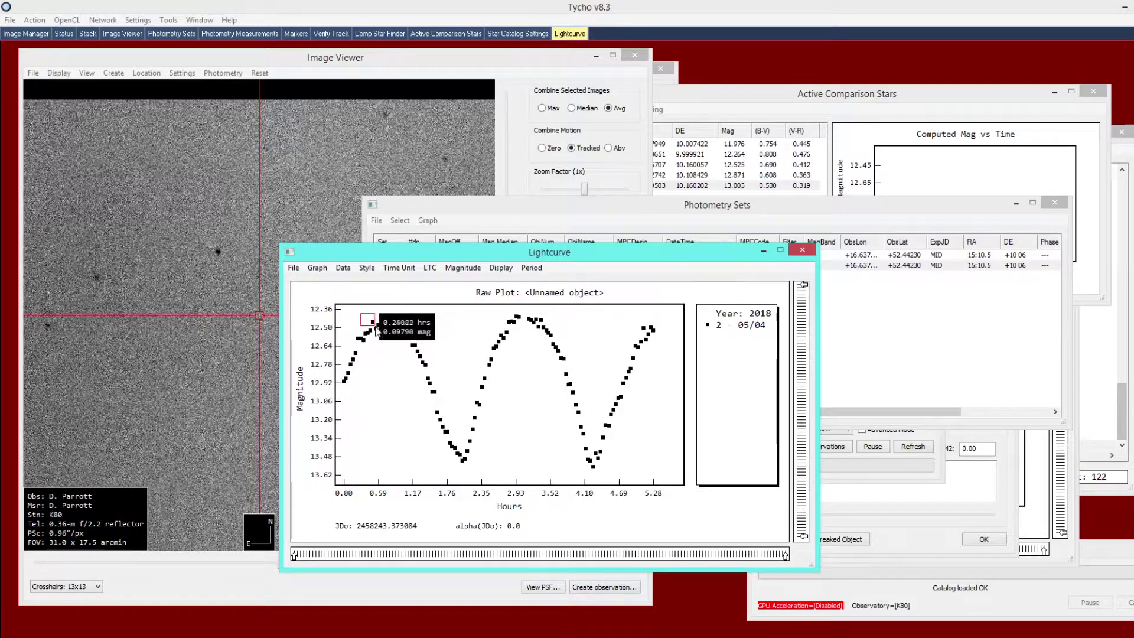
{"action": "right_click", "coordinate": [435, 319]}
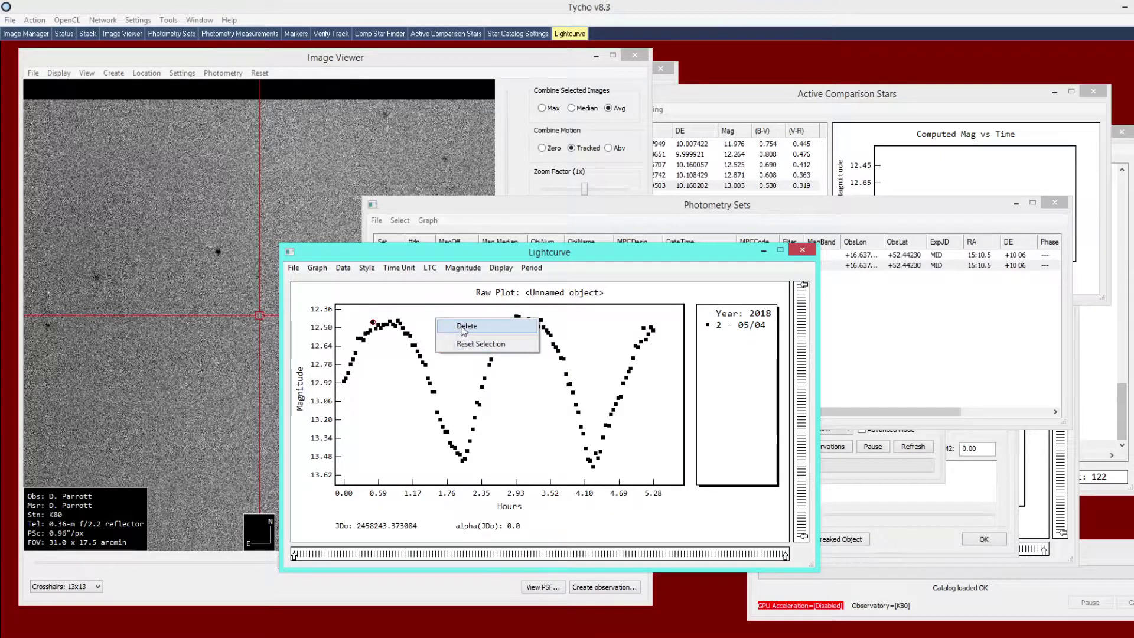
{"action": "left_click", "coordinate": [419, 324]}
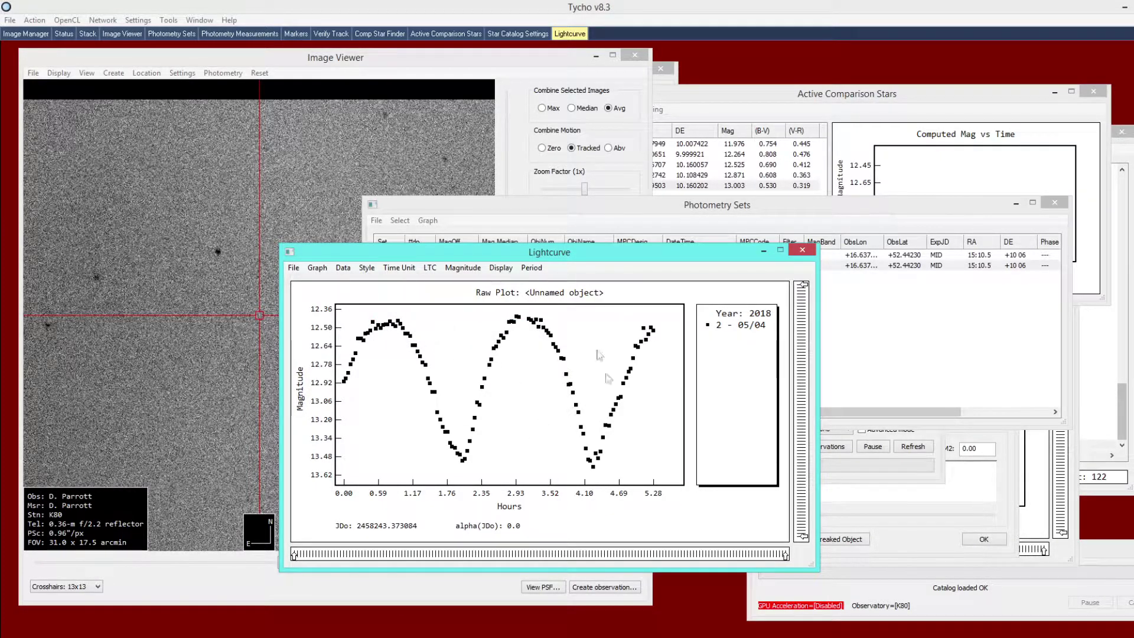
Step: Close the Lightcurve window and bring up the available actions for photometry set 1
{"action": "left_click_drag", "start_coordinate": [565, 255], "coordinate": [530, 208]}
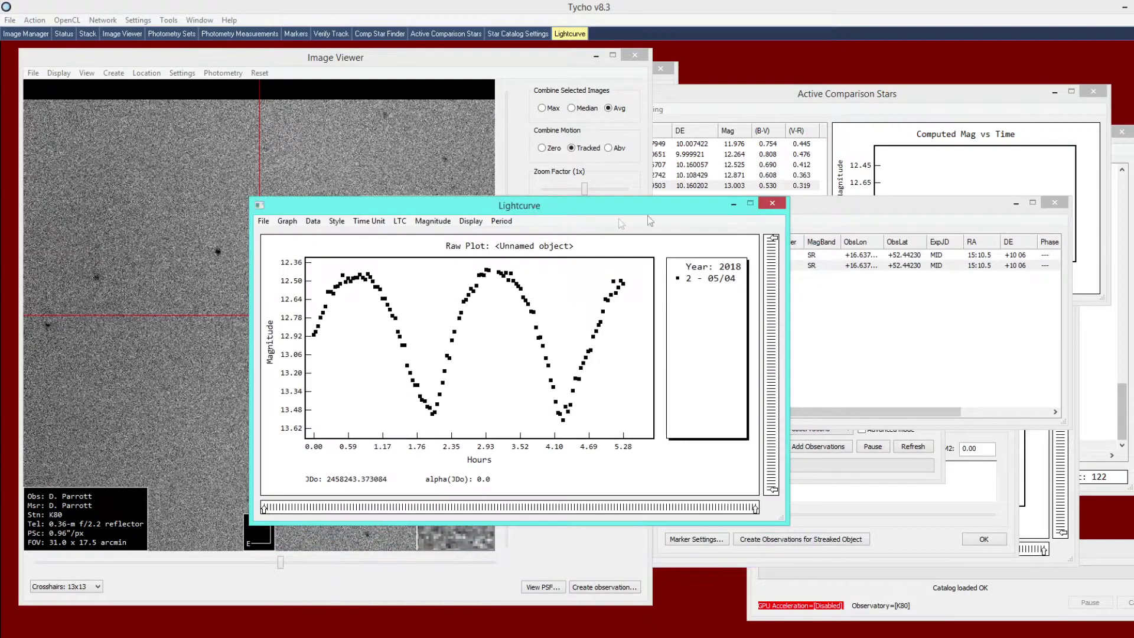
{"action": "left_click", "coordinate": [768, 202]}
{"action": "left_click", "coordinate": [458, 259]}
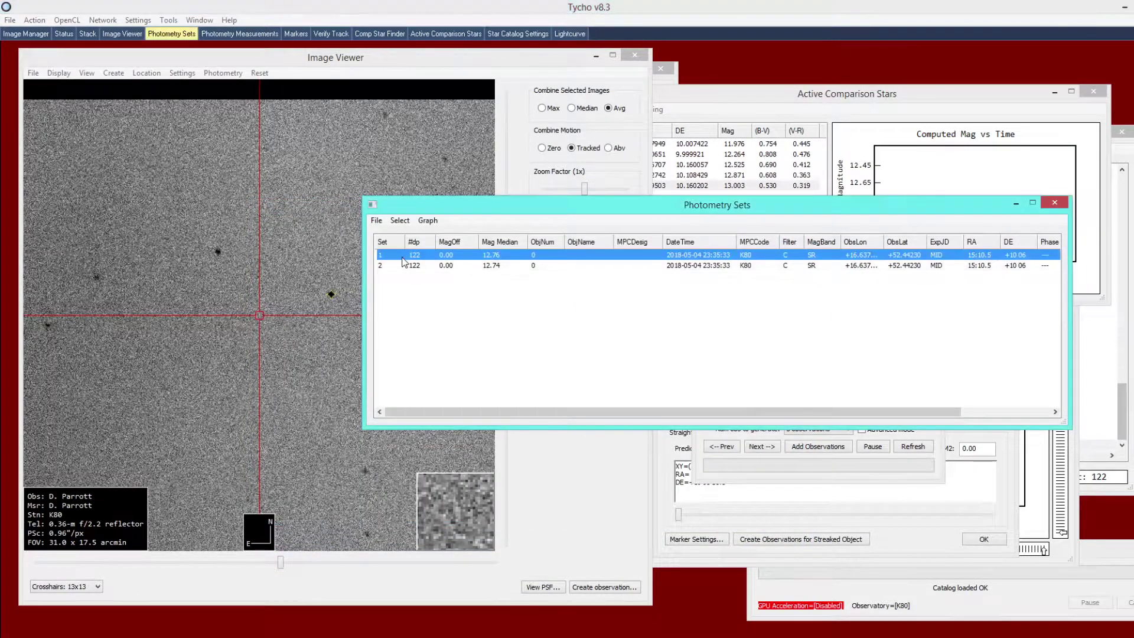
{"action": "right_click", "coordinate": [476, 257]}
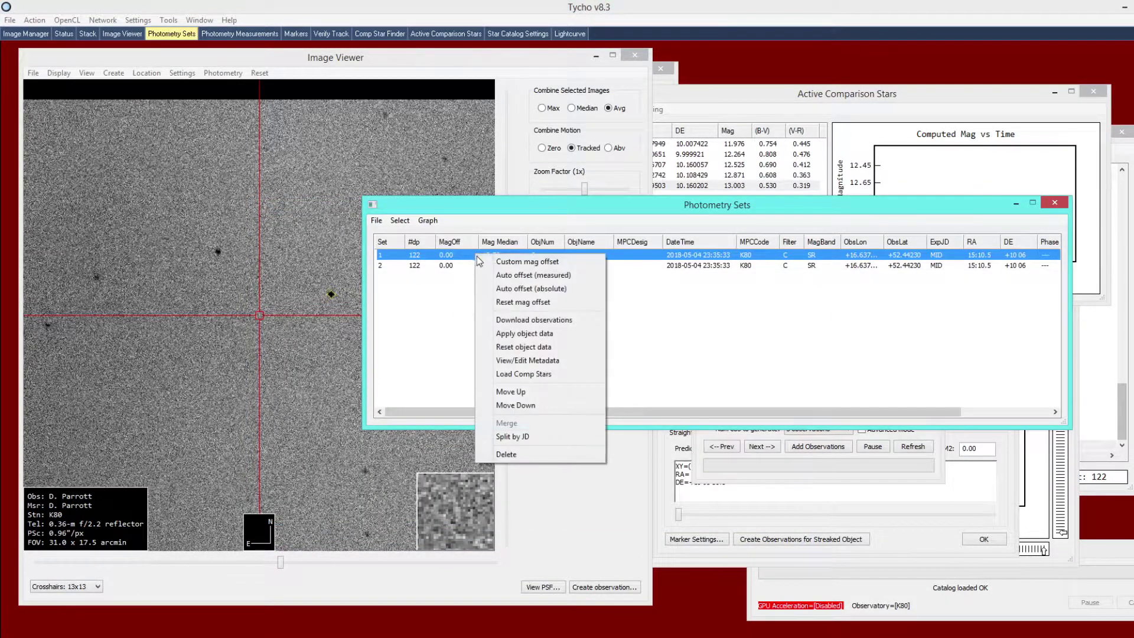
Step: Delete the first of the two photometry sets
{"action": "left_click", "coordinate": [507, 455]}
{"action": "left_click", "coordinate": [537, 253]}
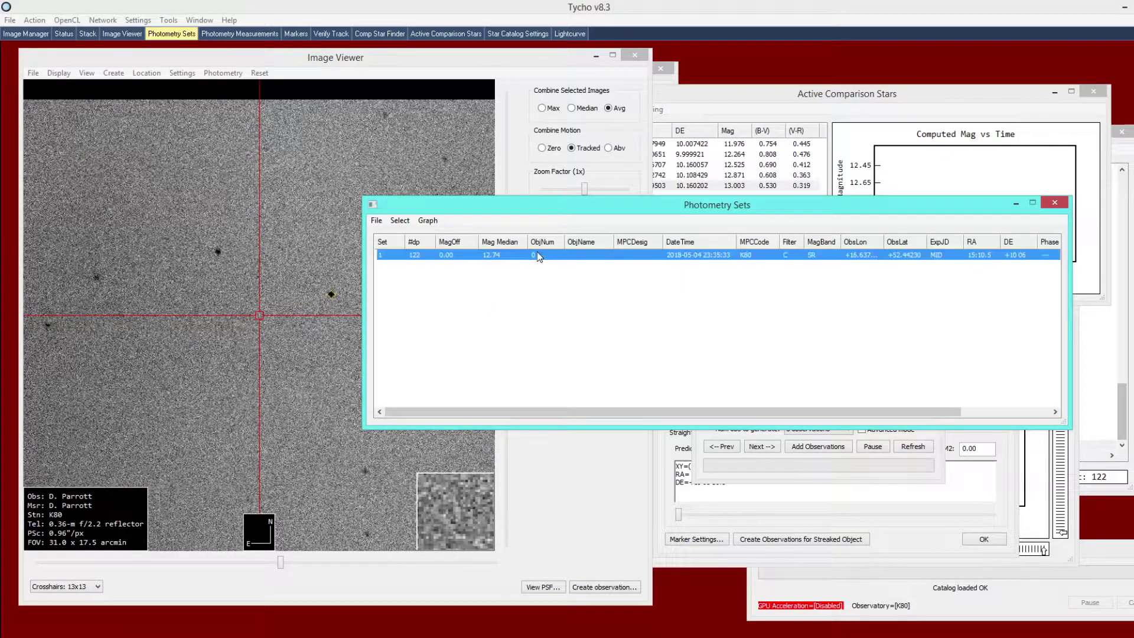
{"action": "left_click", "coordinate": [490, 299]}
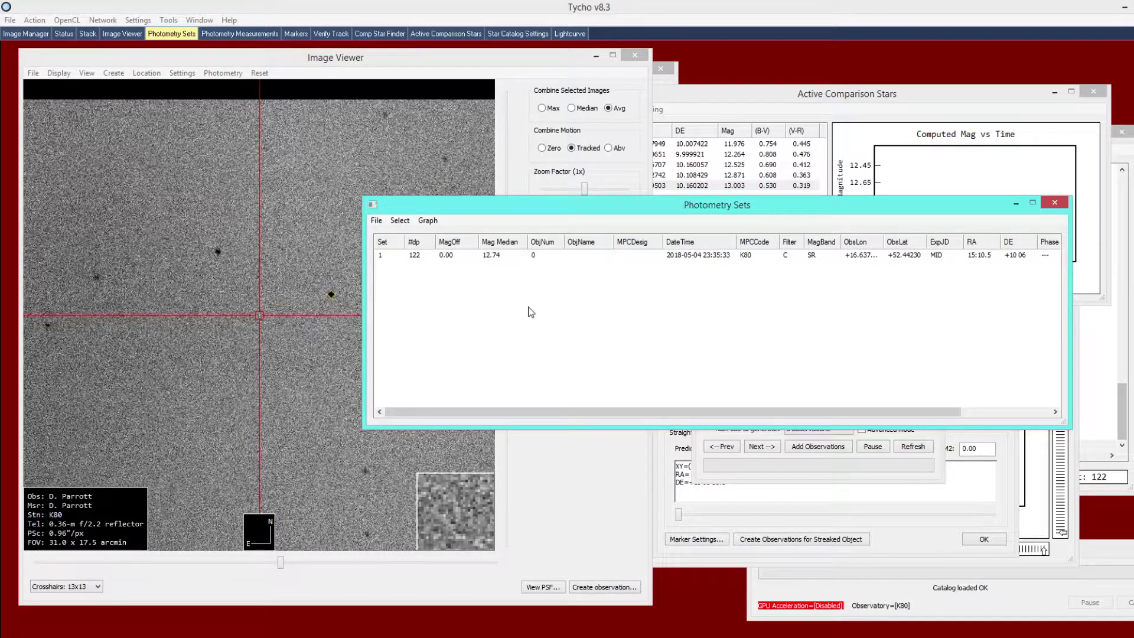
Step: Plot all photometry sets as a lightcurve, close the plot and return to the image
{"action": "left_click", "coordinate": [428, 221]}
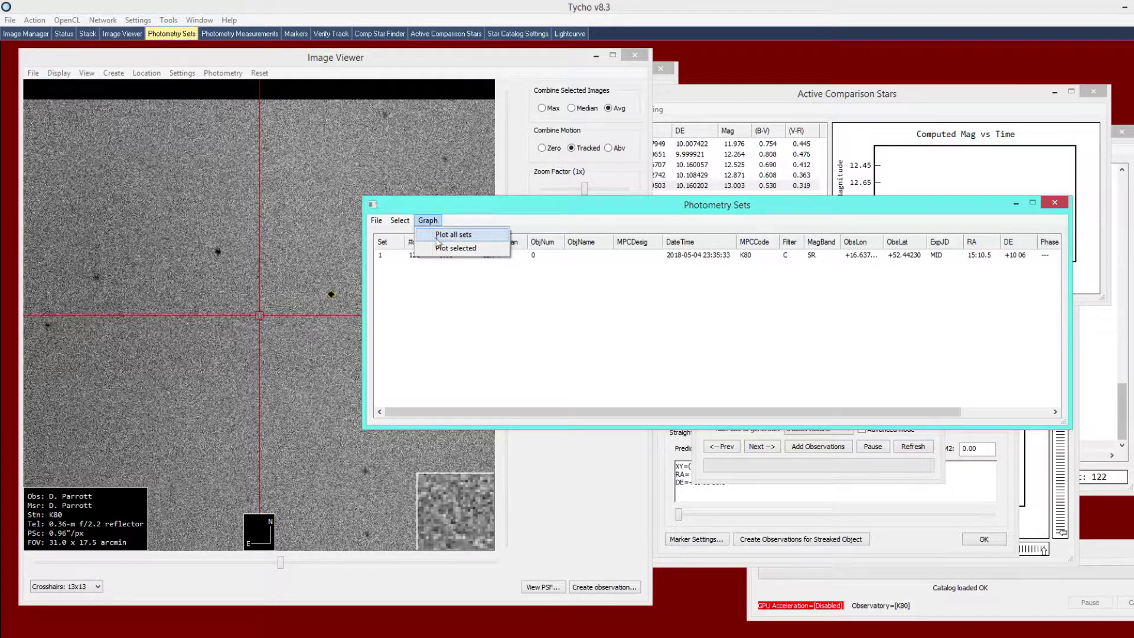
{"action": "left_click", "coordinate": [467, 235]}
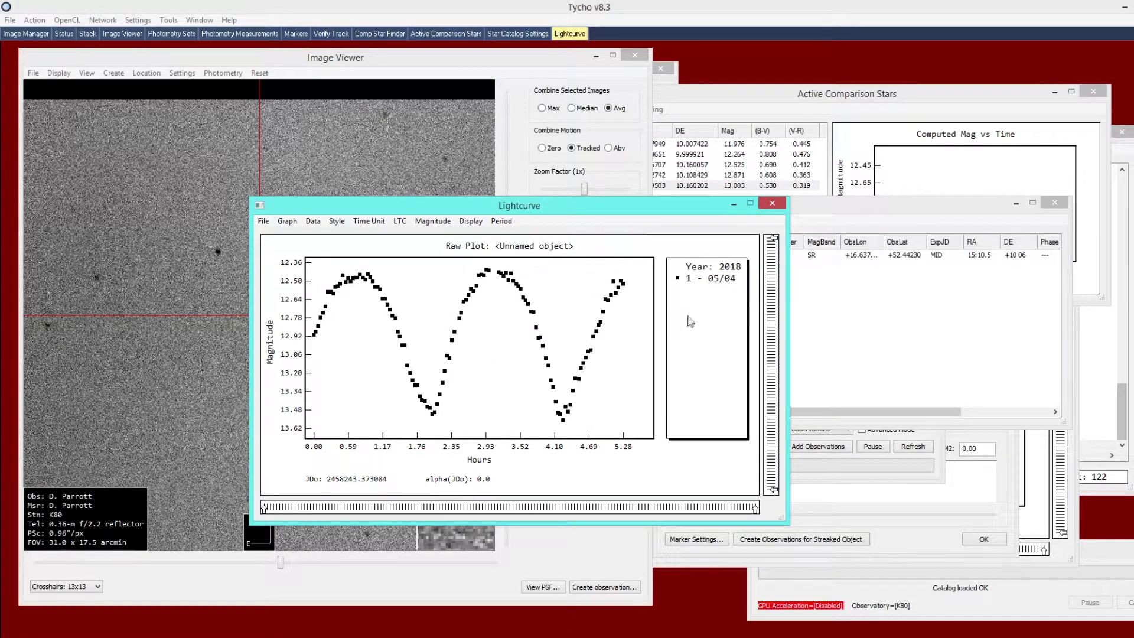
{"action": "left_click", "coordinate": [772, 202]}
{"action": "left_click", "coordinate": [359, 334]}
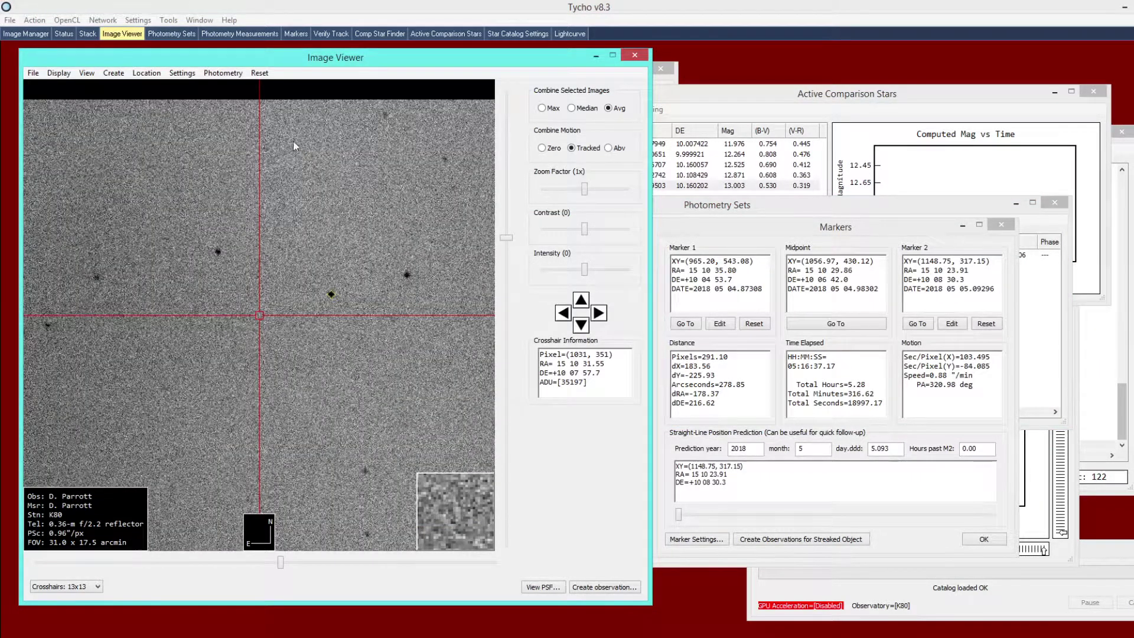
Step: Delete all stars from the active comparison star list
{"action": "left_click", "coordinate": [657, 125]}
{"action": "key", "text": "ctrl+a"}
{"action": "right_click", "coordinate": [660, 166]}
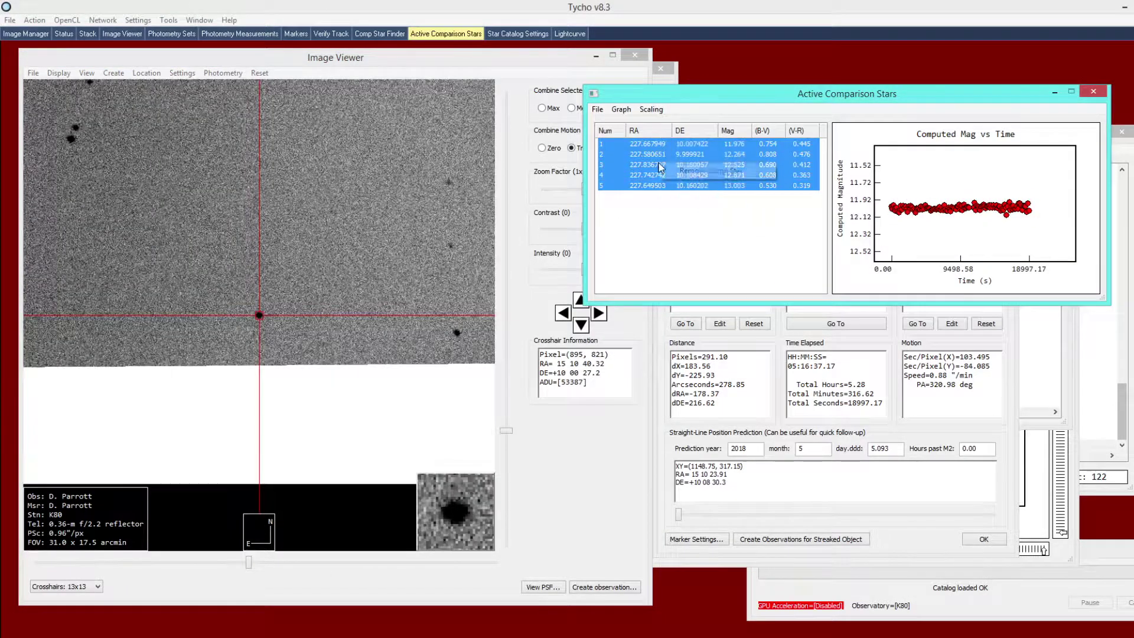
{"action": "left_click", "coordinate": [710, 171]}
Step: Show the photometry stars over the image in the Image Viewer
{"action": "left_click", "coordinate": [432, 206]}
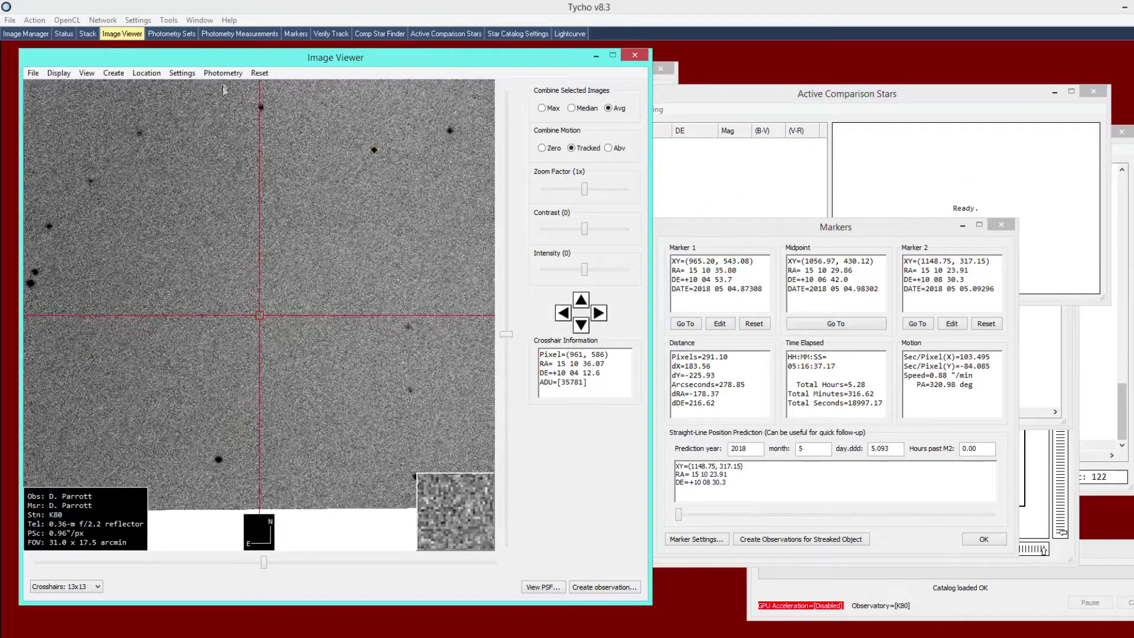
{"action": "left_click", "coordinate": [222, 74]}
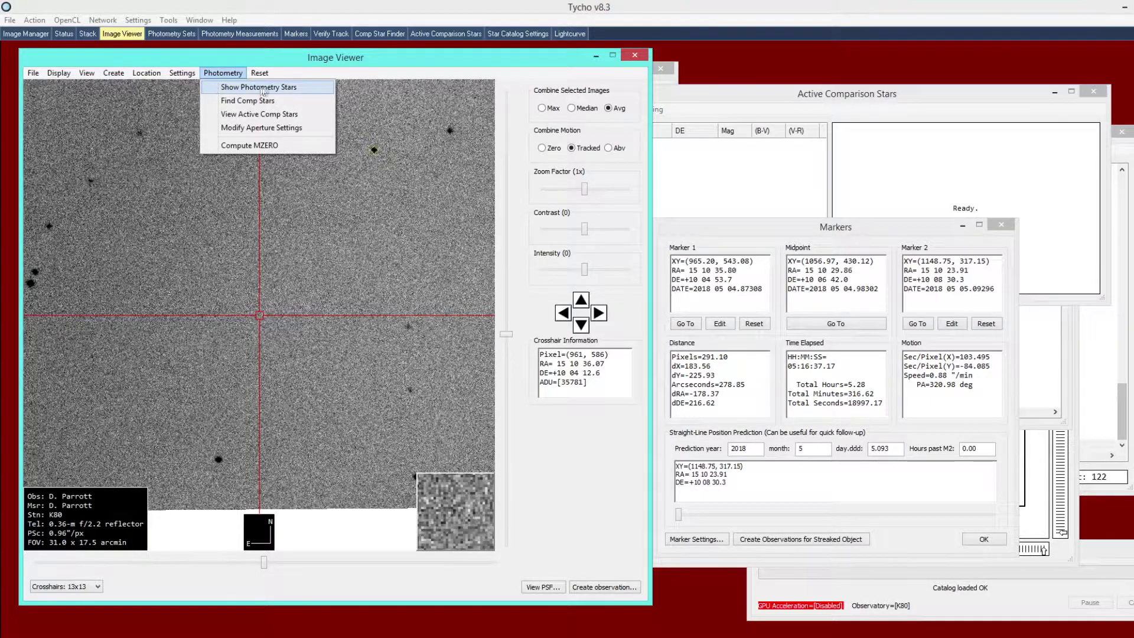
{"action": "left_click", "coordinate": [303, 87]}
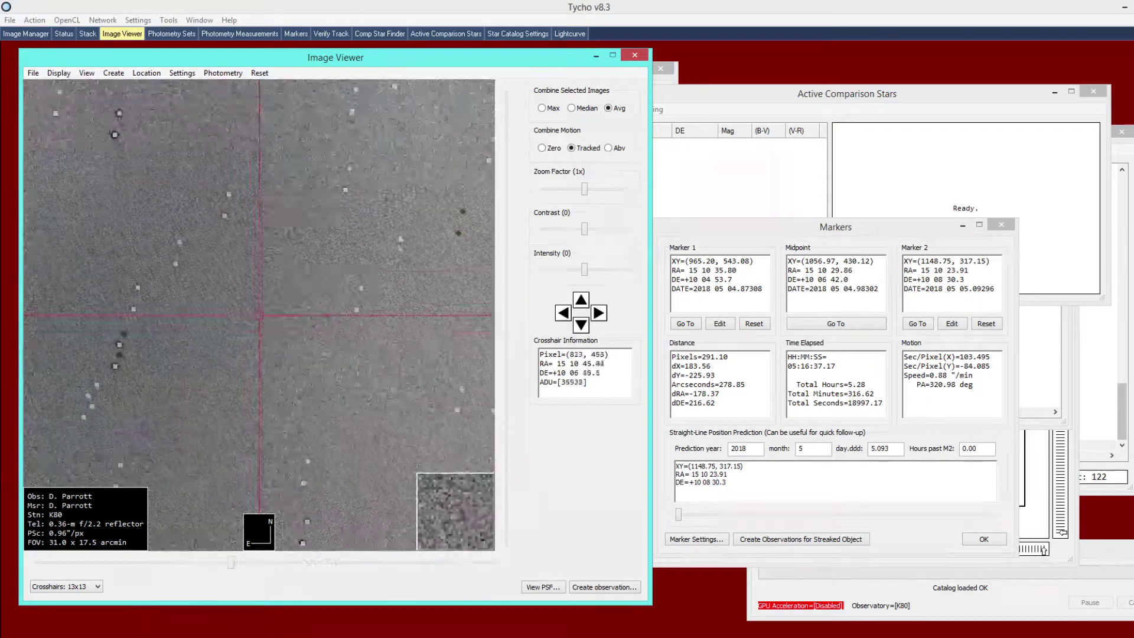
{"action": "scroll", "coordinate": [346, 236], "scroll_direction": "down", "scroll_amount": 3}
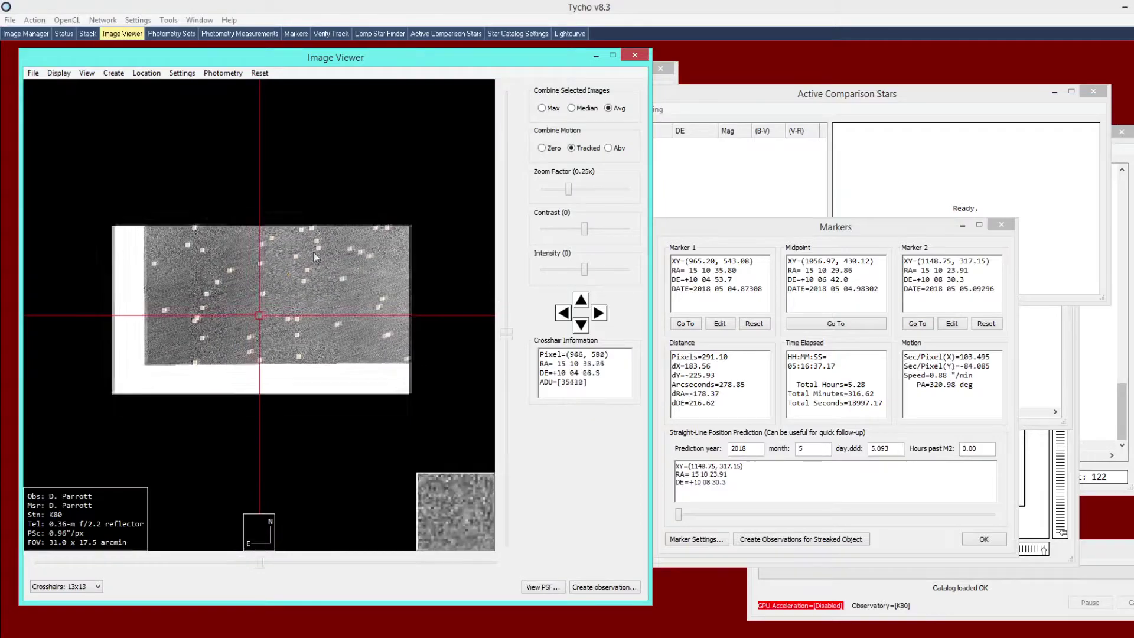
{"action": "scroll", "coordinate": [307, 295], "scroll_direction": "up", "scroll_amount": 2}
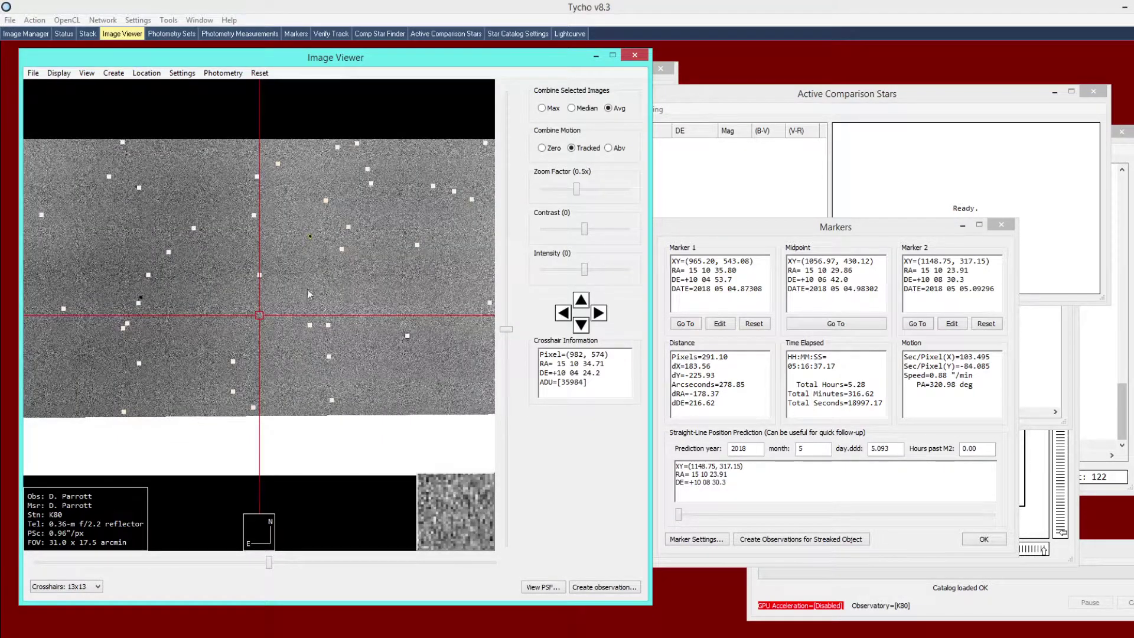
Step: Display image number 1 from the Image Manager list
{"action": "left_click", "coordinate": [26, 35]}
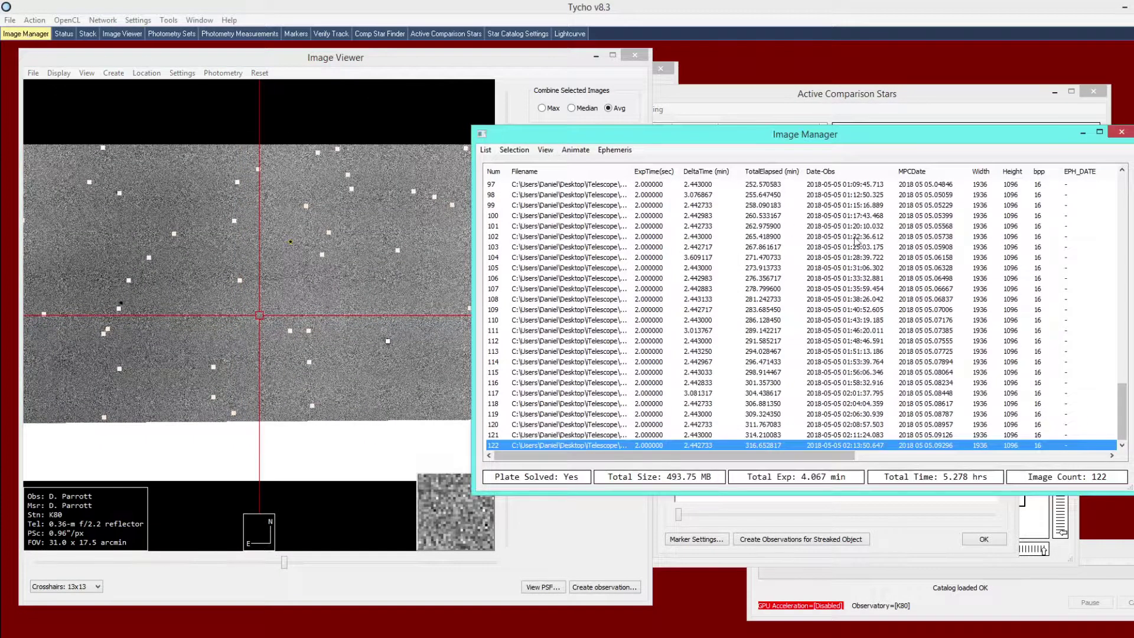
{"action": "left_click_drag", "start_coordinate": [1118, 397], "coordinate": [1120, 200]}
{"action": "left_click", "coordinate": [1109, 188]}
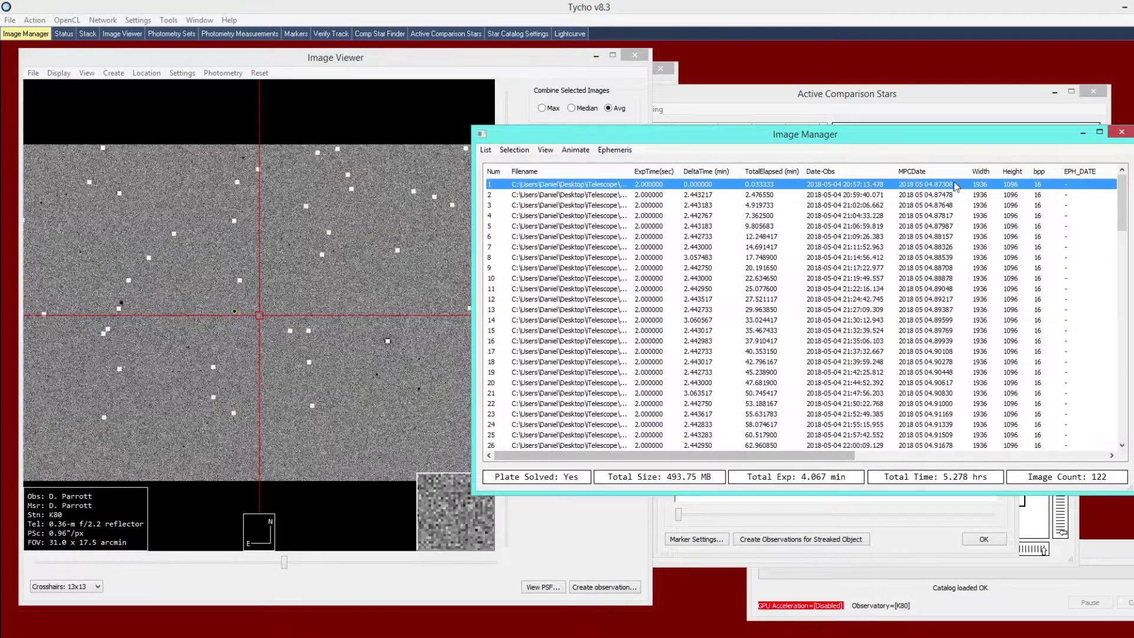
Step: Centre the crosshairs on the marked photometry star at pixel (1204, 605) in the first image
{"action": "left_click", "coordinate": [338, 316]}
{"action": "scroll", "coordinate": [338, 311], "scroll_direction": "up", "scroll_amount": 2}
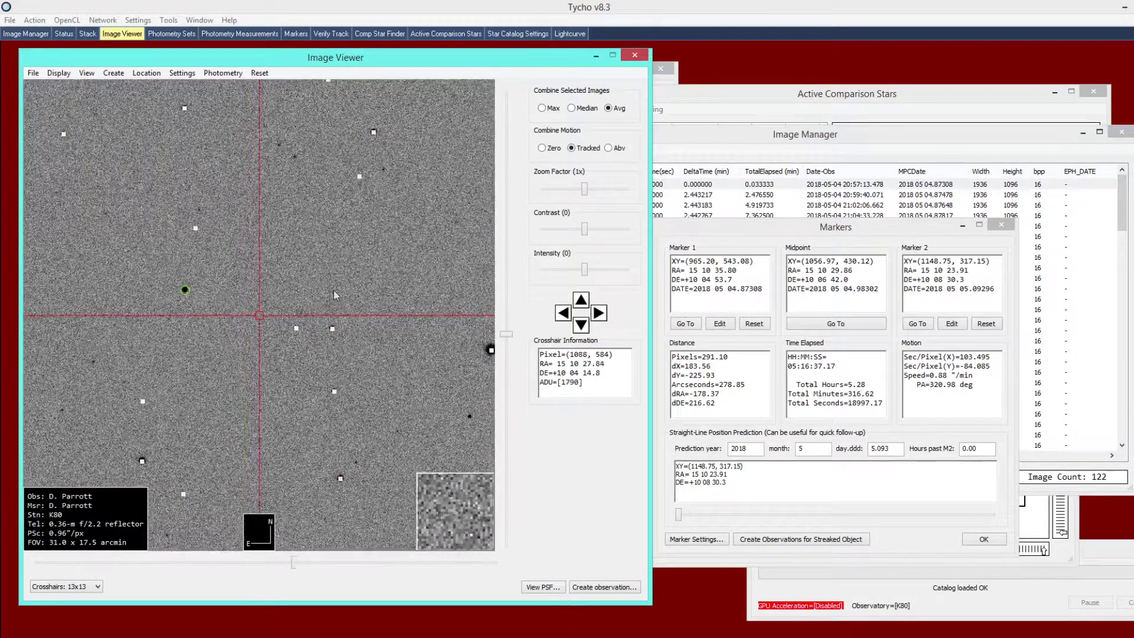
{"action": "left_click_drag", "start_coordinate": [305, 221], "coordinate": [292, 254]}
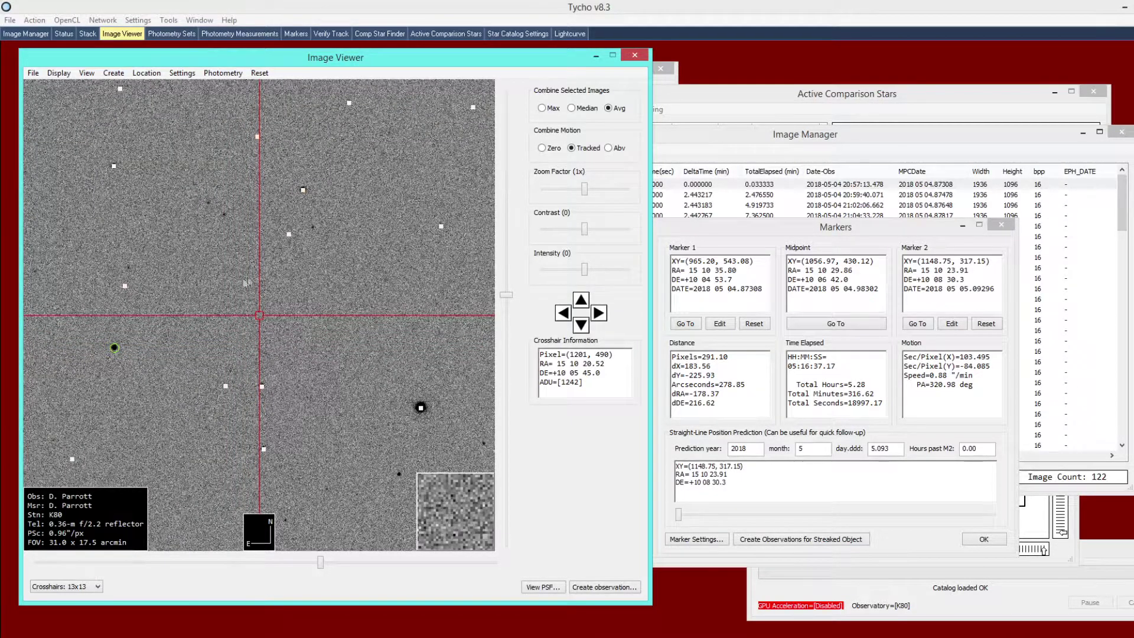
{"action": "left_click_drag", "start_coordinate": [288, 357], "coordinate": [291, 317]}
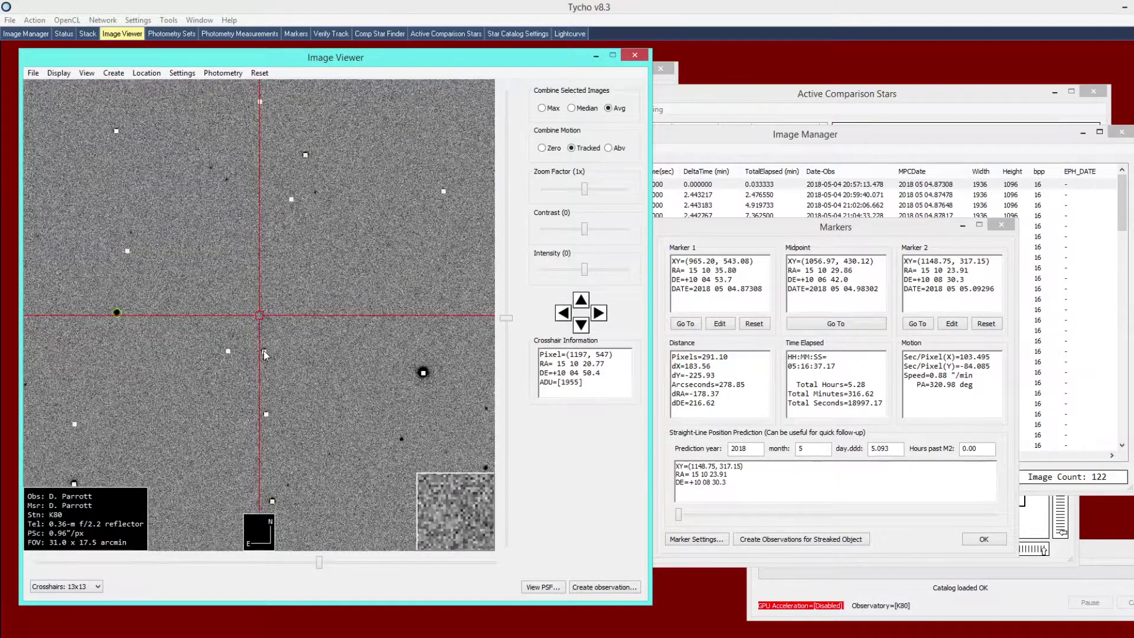
{"action": "left_click_drag", "start_coordinate": [265, 355], "coordinate": [261, 319]}
{"action": "scroll", "coordinate": [295, 319], "scroll_direction": "up", "scroll_amount": 1}
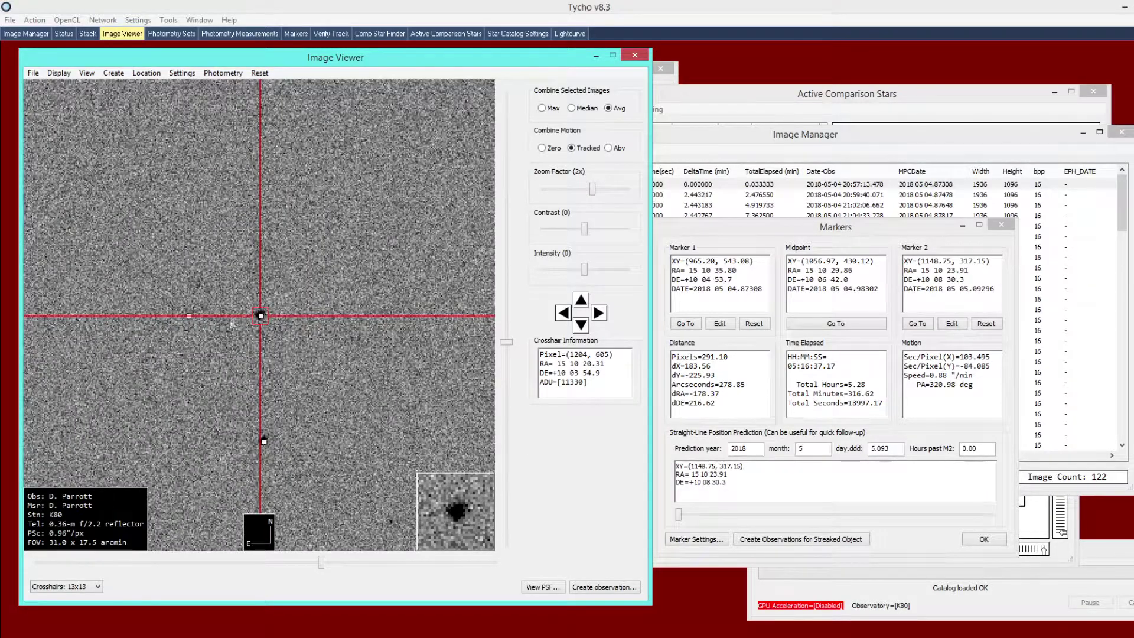
Step: Check the centred star's catalogue information, then add the star to the active comparison stars
{"action": "right_click", "coordinate": [284, 322]}
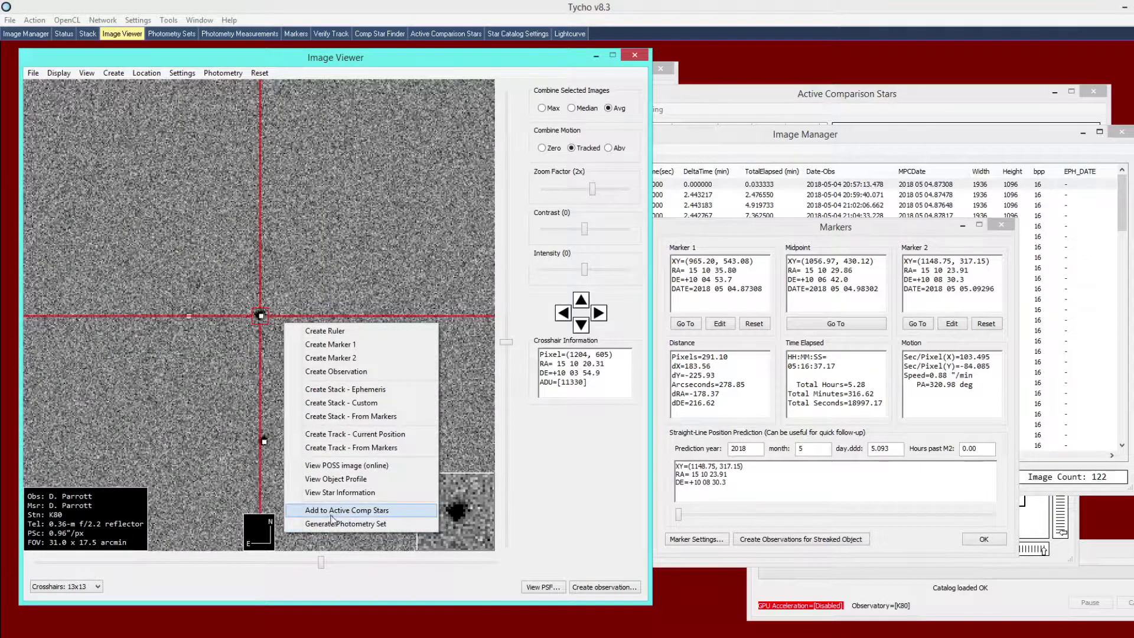
{"action": "left_click", "coordinate": [323, 498]}
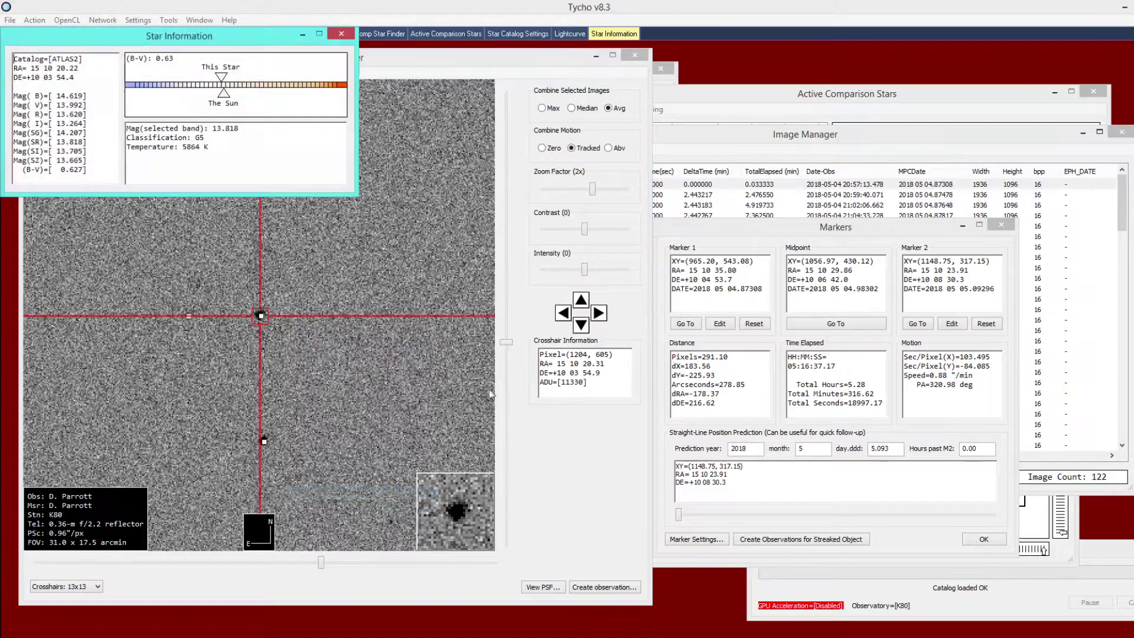
{"action": "left_click_drag", "start_coordinate": [220, 45], "coordinate": [803, 335]}
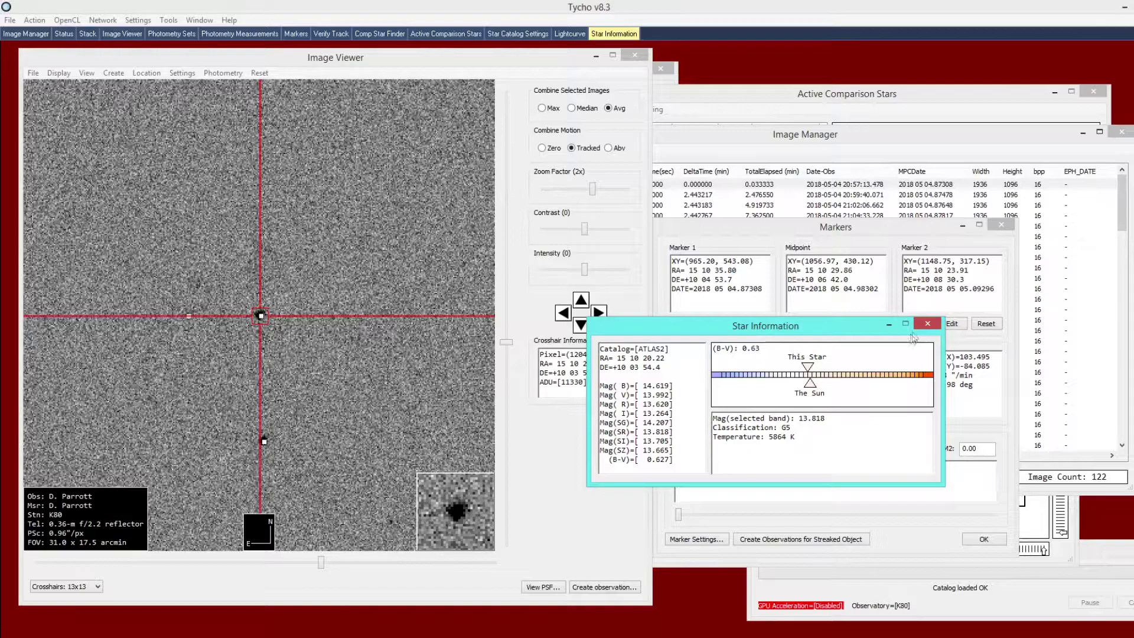
{"action": "left_click", "coordinate": [927, 325]}
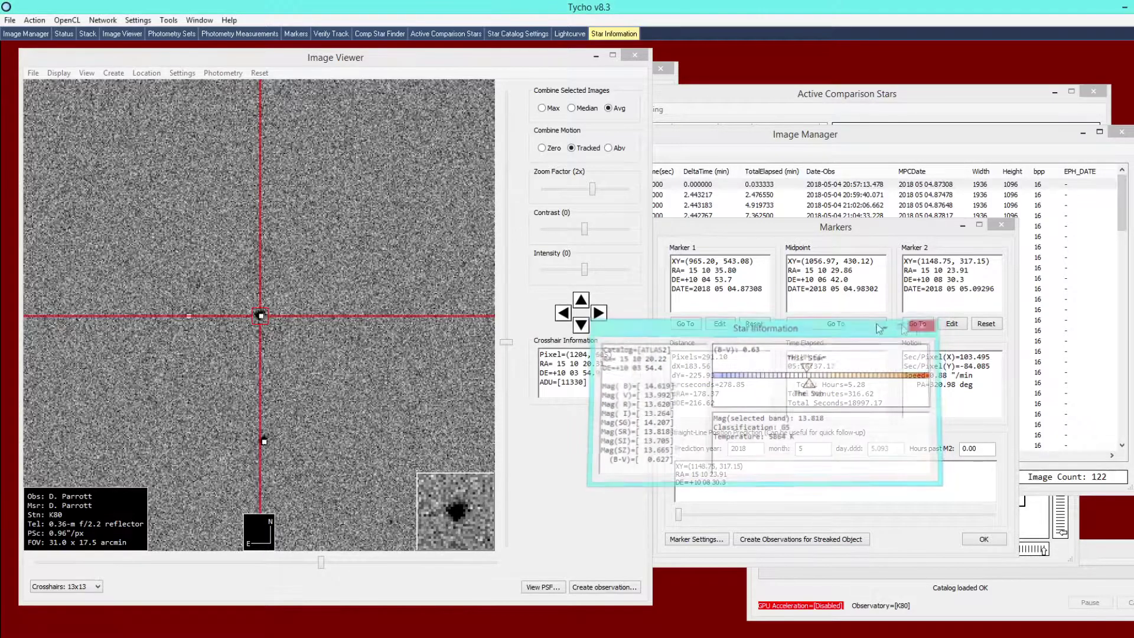
{"action": "right_click", "coordinate": [300, 289]}
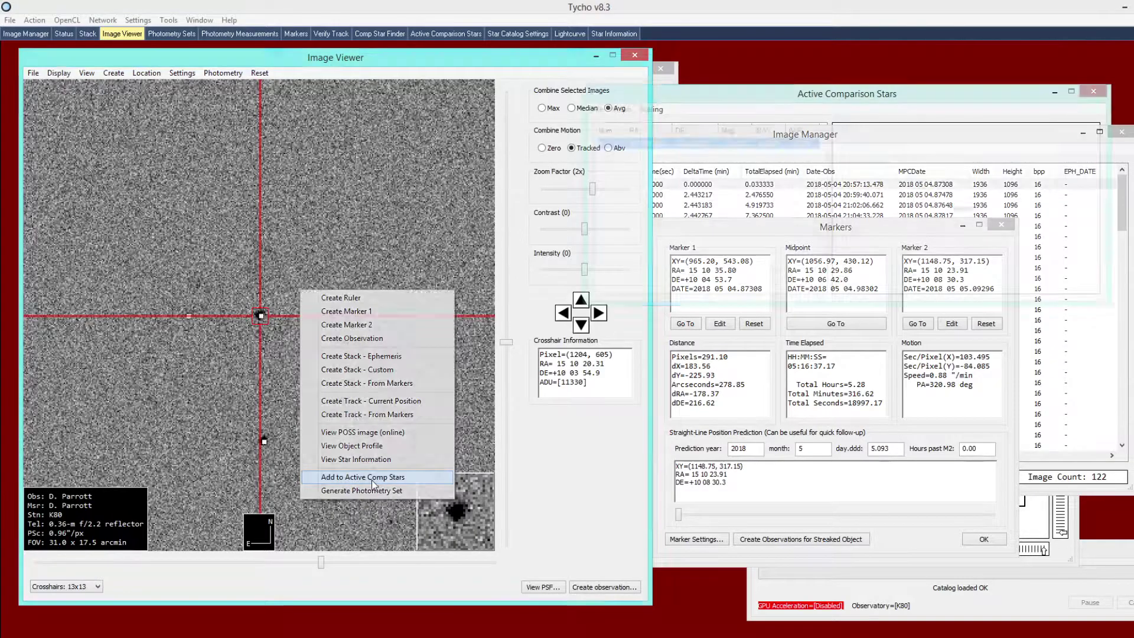
{"action": "left_click", "coordinate": [371, 478]}
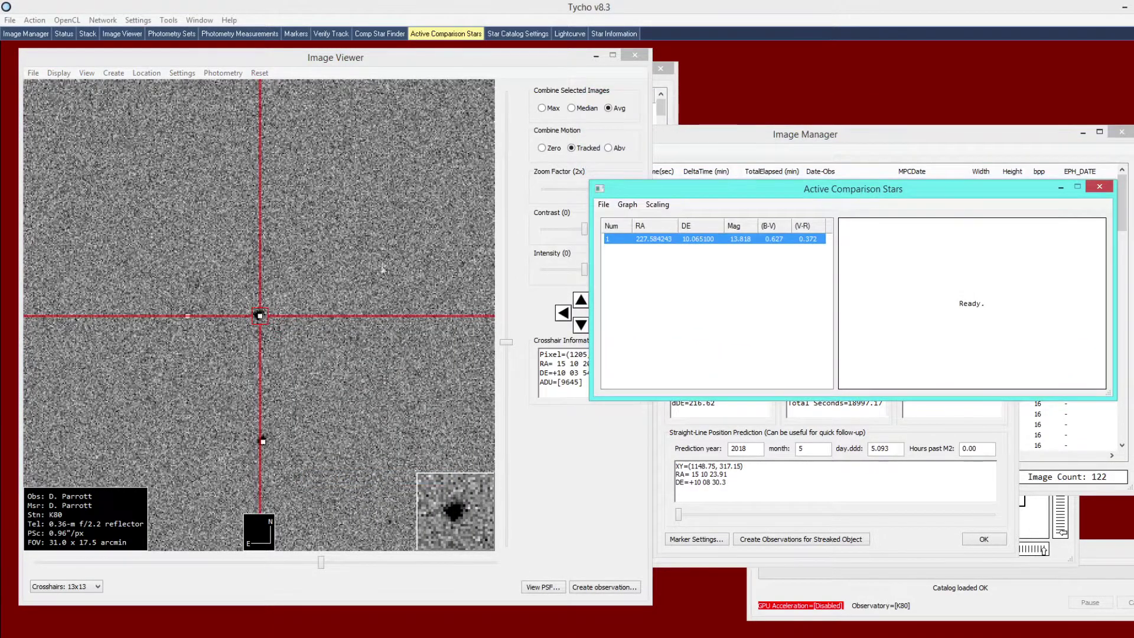
Step: Add the marked photometry star at pixel (964, 247) to the active comparison stars
{"action": "left_click", "coordinate": [384, 271]}
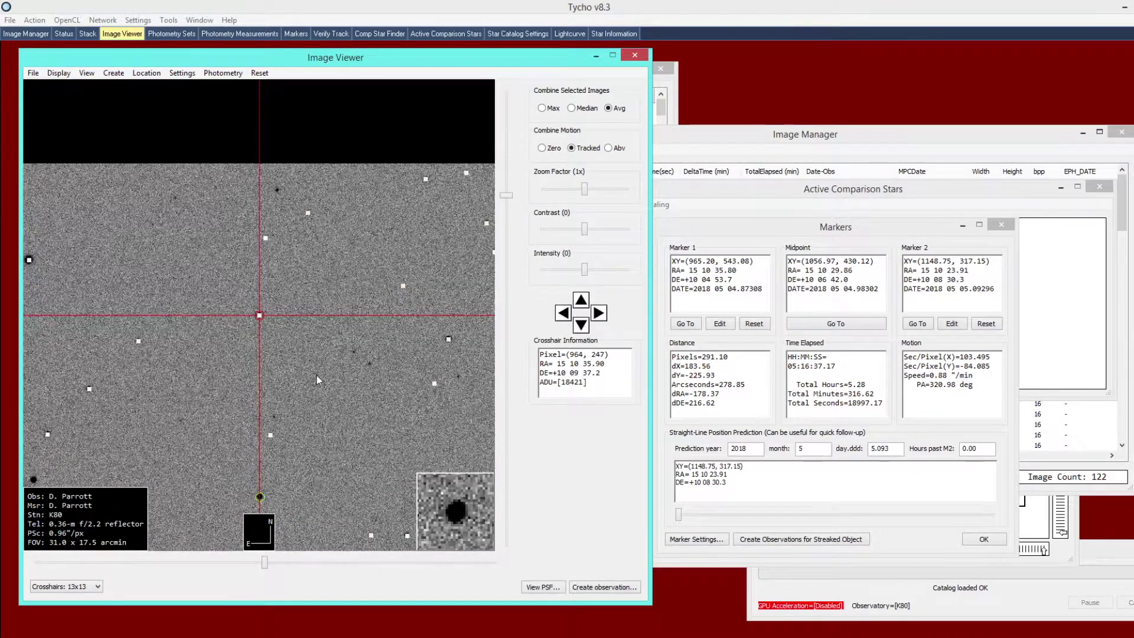
{"action": "scroll", "coordinate": [316, 374], "scroll_direction": "up", "scroll_amount": 3}
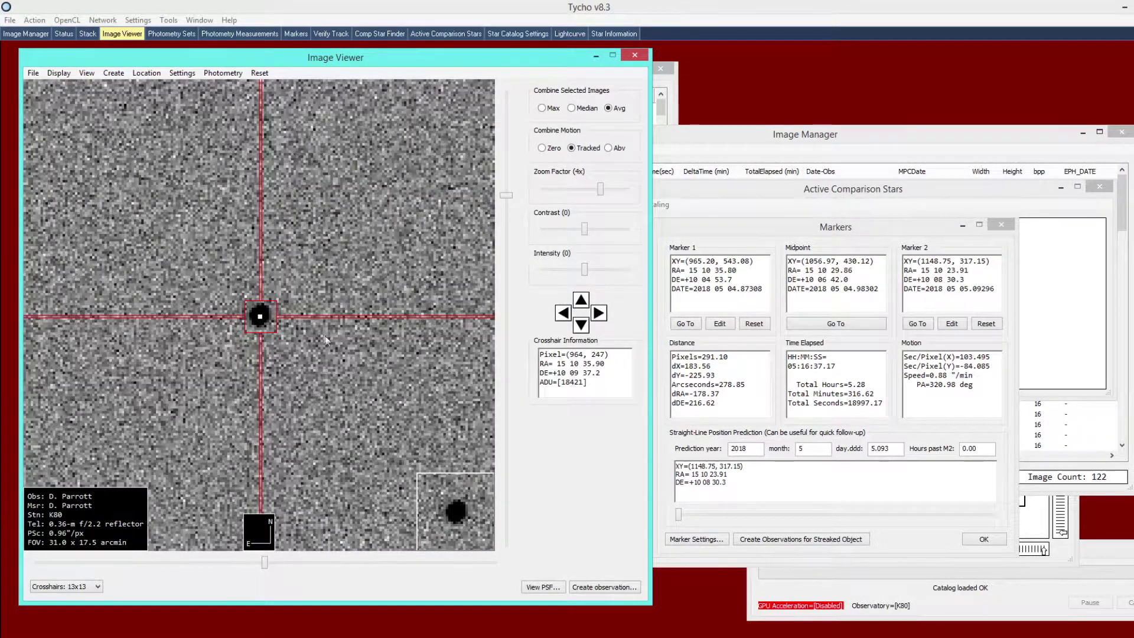
{"action": "right_click", "coordinate": [325, 341]}
{"action": "left_click", "coordinate": [385, 523]}
{"action": "left_click", "coordinate": [385, 522]}
Step: Add the two marked stars at pixels (686, 366) and (619, 441) to the active comparison stars
{"action": "scroll", "coordinate": [306, 245], "scroll_direction": "down", "scroll_amount": 2}
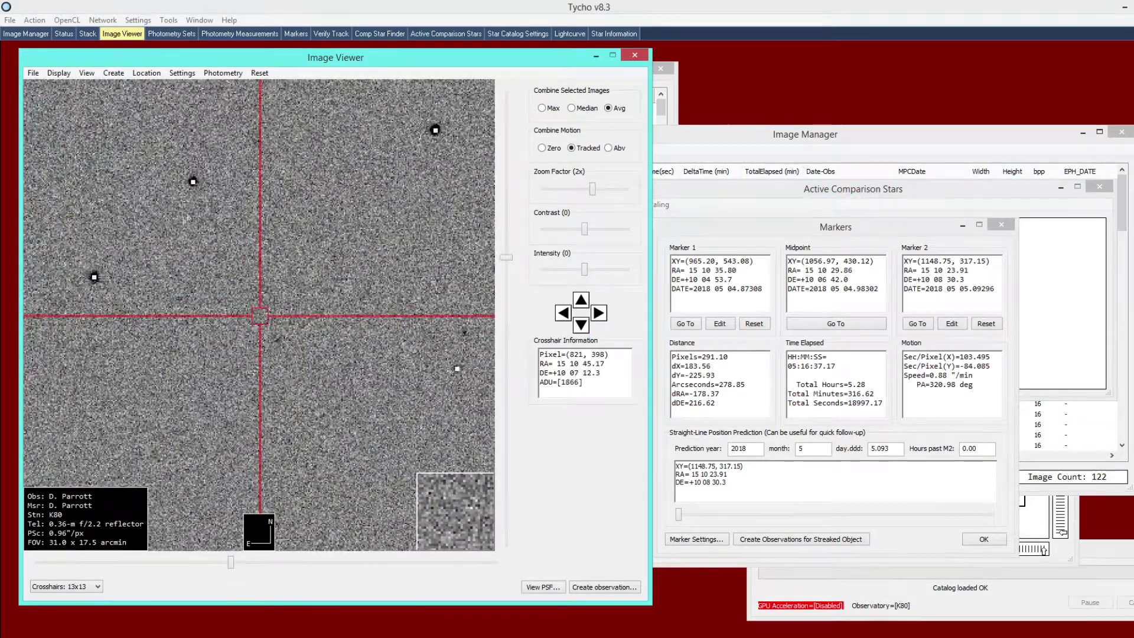
{"action": "left_click", "coordinate": [94, 277]}
{"action": "right_click", "coordinate": [276, 307]}
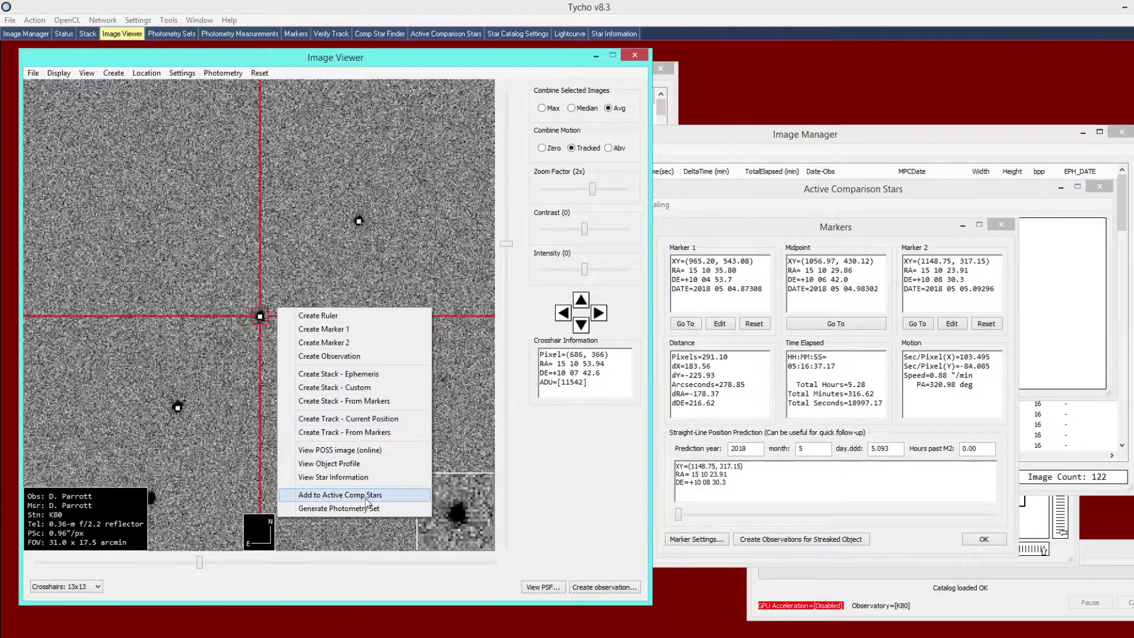
{"action": "left_click", "coordinate": [355, 495]}
{"action": "left_click", "coordinate": [178, 406]}
{"action": "right_click", "coordinate": [296, 378]}
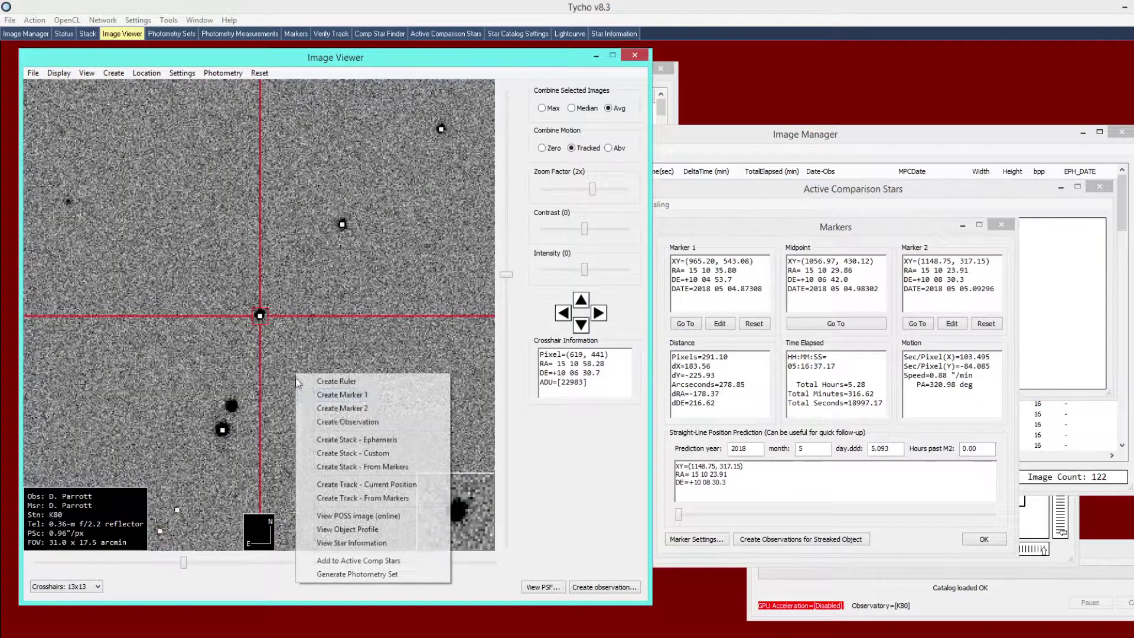
{"action": "left_click", "coordinate": [360, 560]}
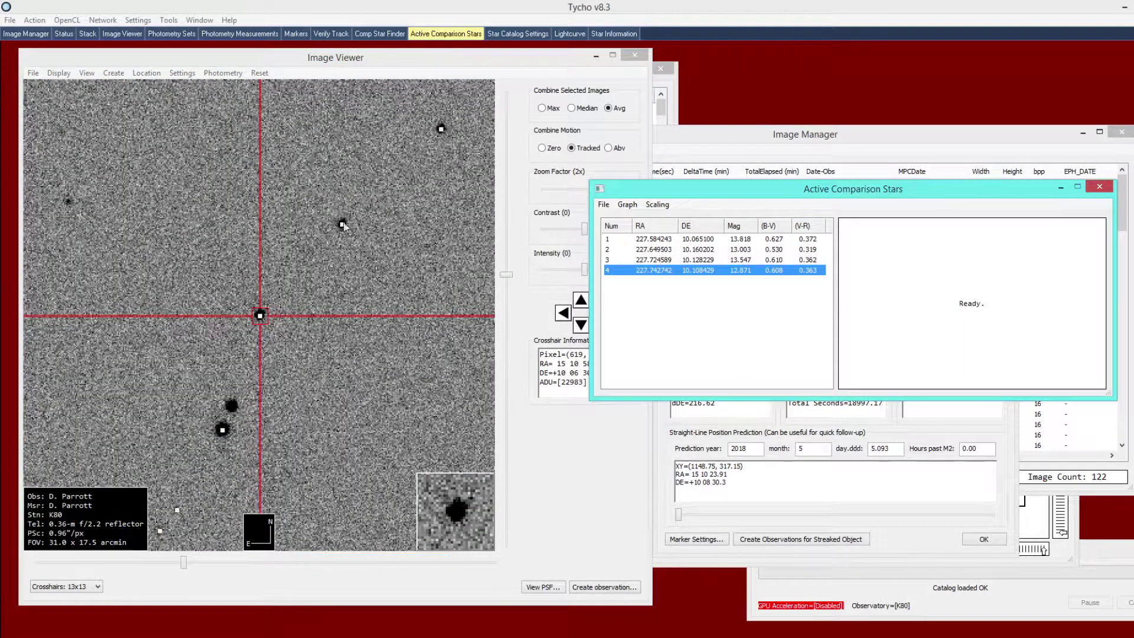
Step: Find the bright marked star at pixel (1272, 286) and add it as the fifth active comparison star
{"action": "left_click", "coordinate": [348, 224]}
{"action": "scroll", "coordinate": [296, 263], "scroll_direction": "down", "scroll_amount": 1}
{"action": "left_click_drag", "start_coordinate": [322, 379], "coordinate": [333, 297]}
{"action": "left_click_drag", "start_coordinate": [245, 314], "coordinate": [159, 244]}
{"action": "scroll", "coordinate": [315, 318], "scroll_direction": "up", "scroll_amount": 1}
{"action": "scroll", "coordinate": [158, 244], "scroll_direction": "down", "scroll_amount": 1}
{"action": "left_click_drag", "start_coordinate": [326, 277], "coordinate": [343, 259]}
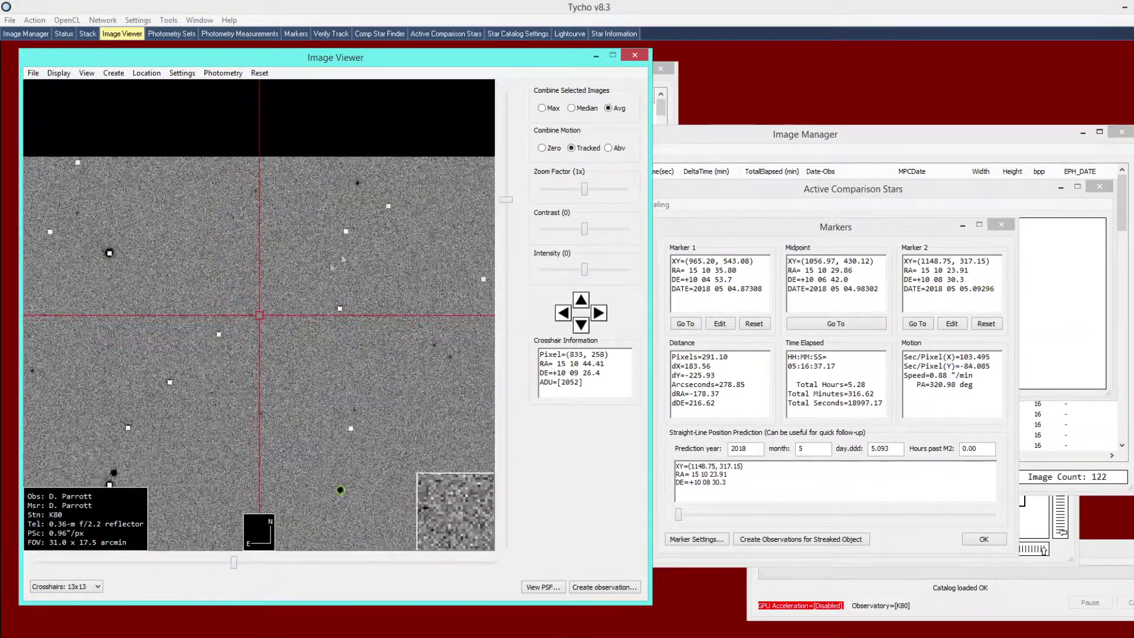
{"action": "left_click", "coordinate": [389, 211]}
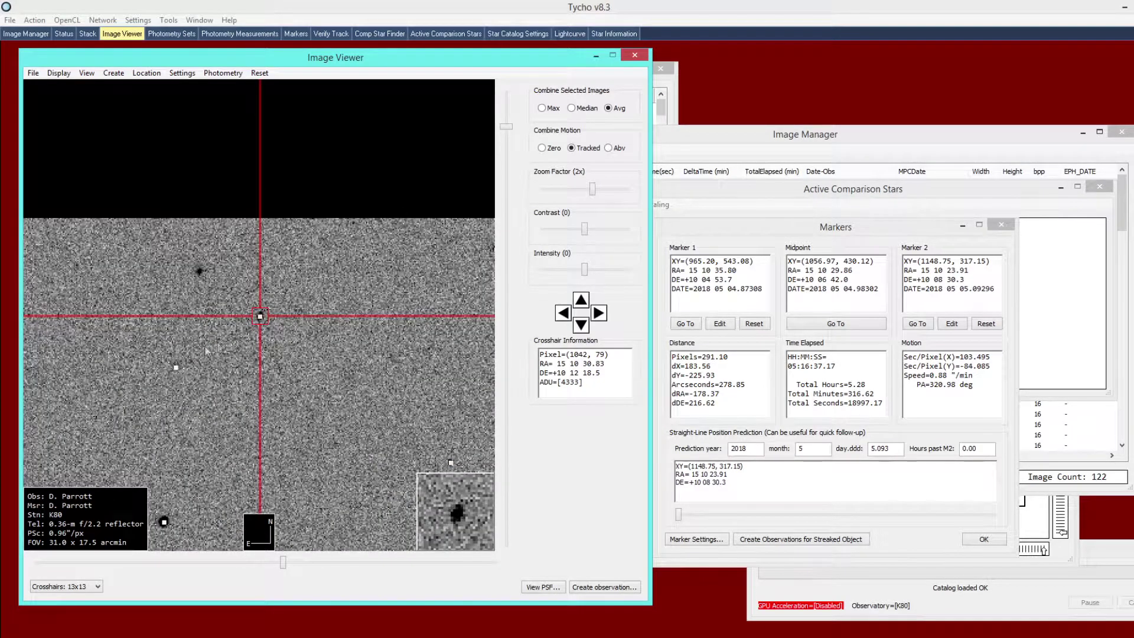
{"action": "scroll", "coordinate": [183, 369], "scroll_direction": "up", "scroll_amount": 1}
{"action": "left_click", "coordinate": [429, 442]}
{"action": "right_click", "coordinate": [331, 296]}
{"action": "left_click", "coordinate": [384, 484]}
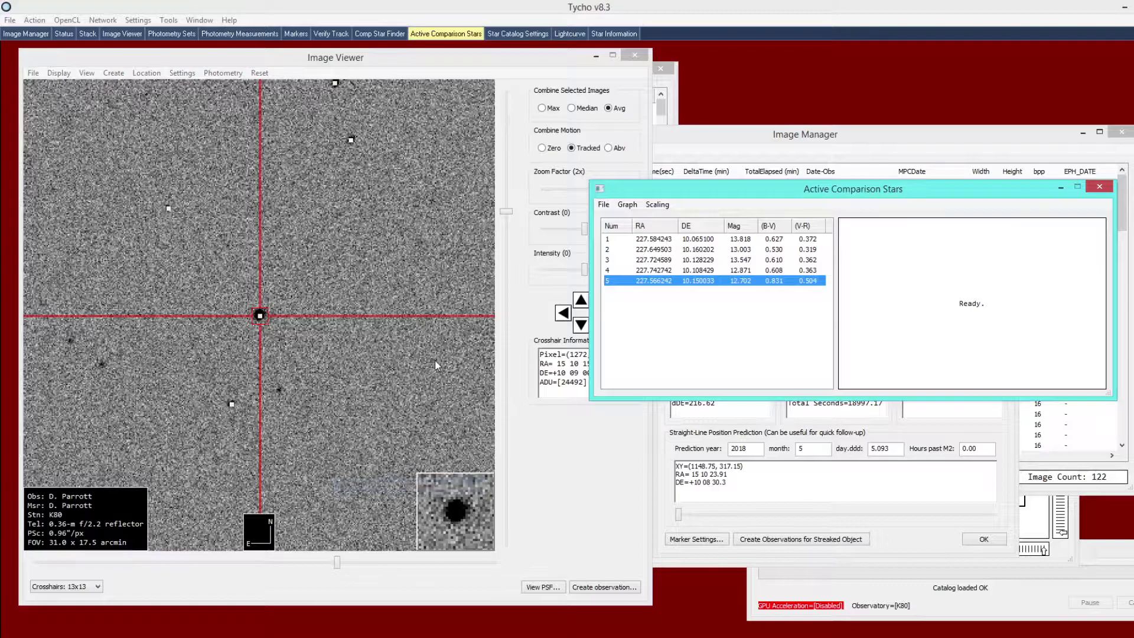
Step: Try to add the same centred star to the active comparison stars once more
{"action": "left_click", "coordinate": [315, 255]}
{"action": "right_click", "coordinate": [314, 279]}
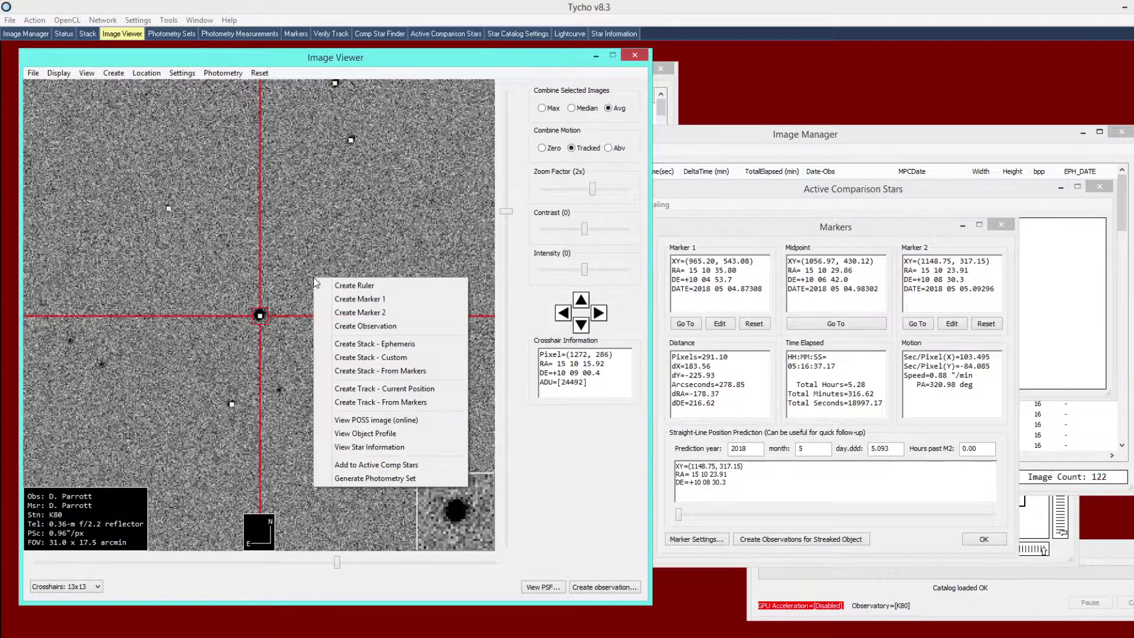
{"action": "left_click", "coordinate": [393, 465]}
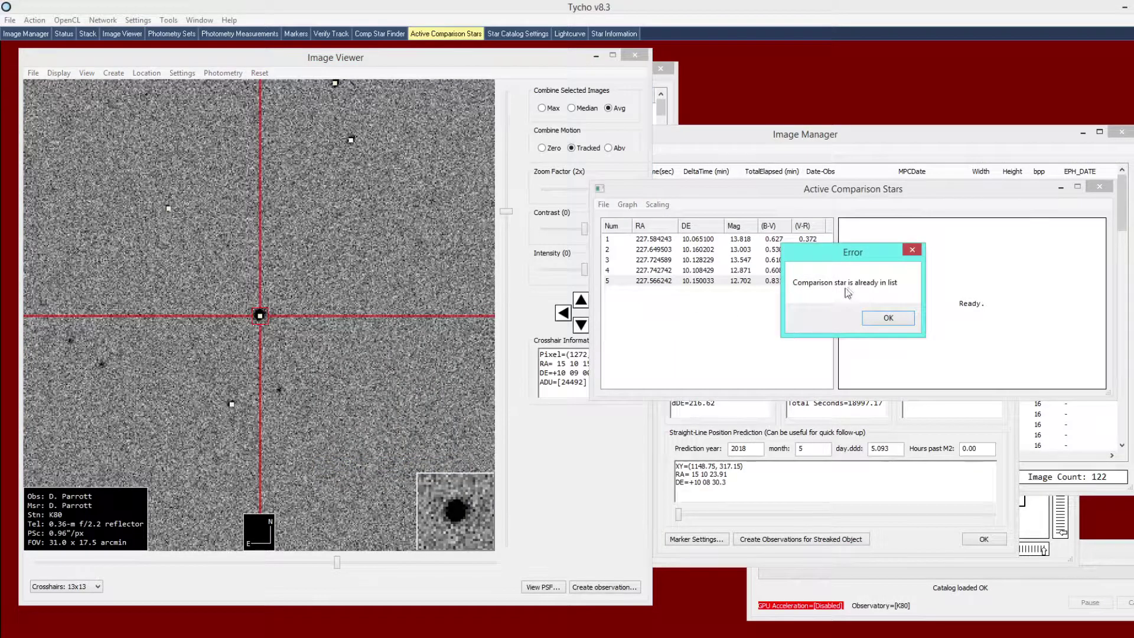
{"action": "left_click", "coordinate": [885, 317]}
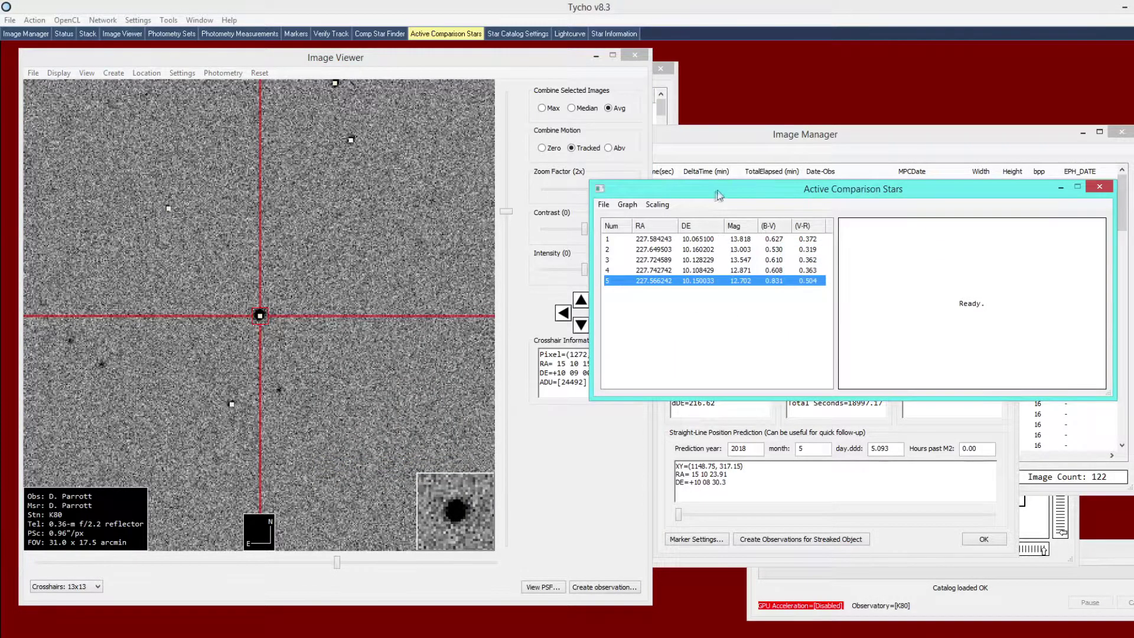
Step: Generate the computed magnitude versus time graphs for the five active comparison stars
{"action": "left_click_drag", "start_coordinate": [716, 193], "coordinate": [645, 223]}
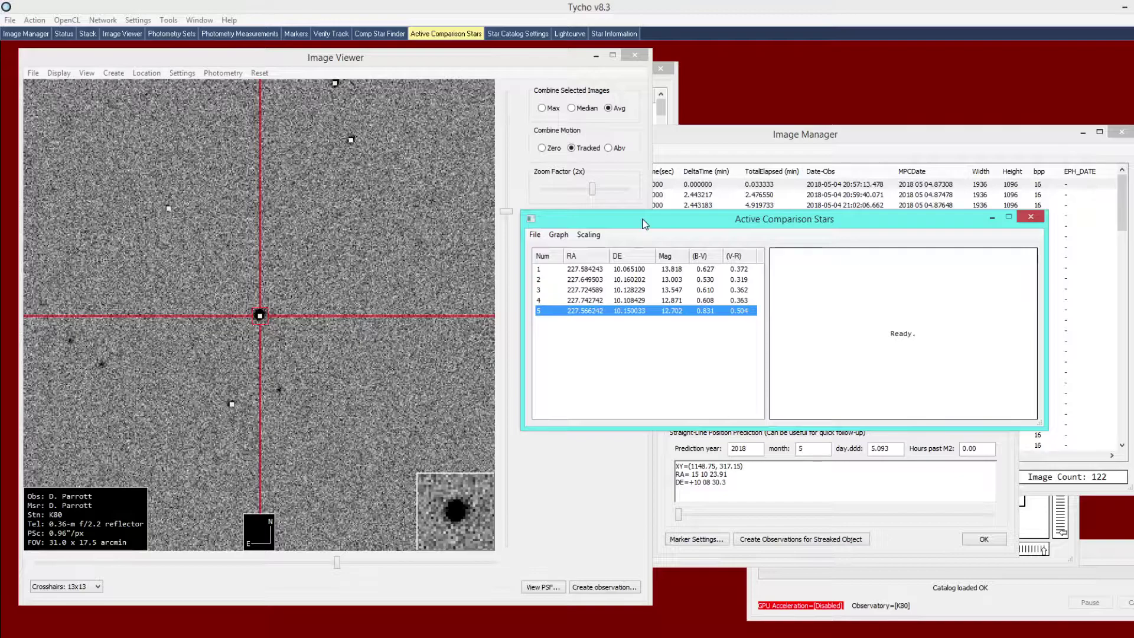
{"action": "left_click", "coordinate": [558, 235]}
{"action": "left_click", "coordinate": [571, 247]}
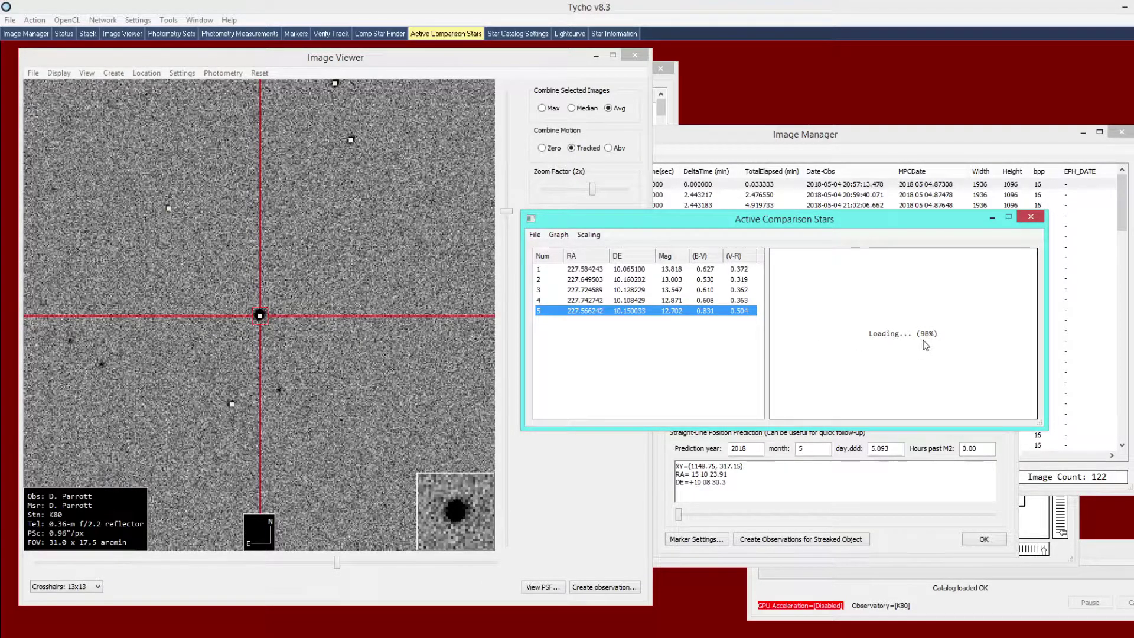
Step: Examine the computed magnitude graph of each of the five active comparison stars, going through the list twice
{"action": "left_click", "coordinate": [674, 301]}
{"action": "left_click", "coordinate": [690, 291]}
{"action": "left_click", "coordinate": [691, 280]}
{"action": "left_click", "coordinate": [689, 269]}
{"action": "left_click", "coordinate": [684, 310]}
{"action": "left_click", "coordinate": [682, 298]}
{"action": "left_click", "coordinate": [685, 290]}
{"action": "left_click", "coordinate": [688, 279]}
{"action": "left_click", "coordinate": [687, 269]}
Step: Plot photometry set 2 as a raw lightcurve and examine its shape
{"action": "right_click", "coordinate": [298, 275]}
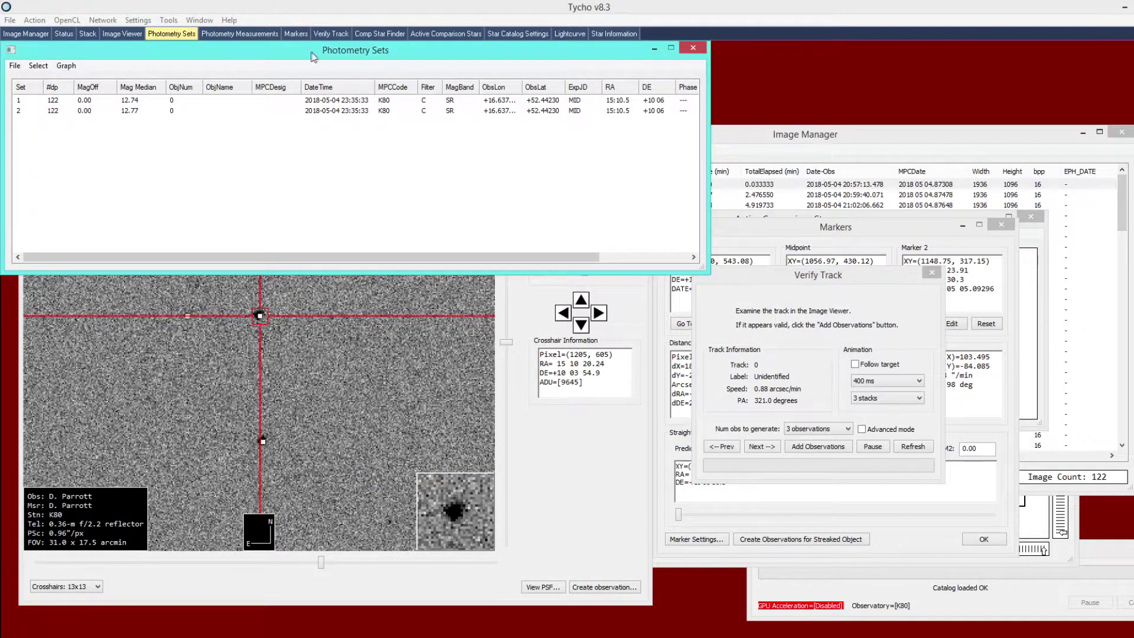
{"action": "left_click_drag", "start_coordinate": [314, 58], "coordinate": [606, 276]}
{"action": "left_click", "coordinate": [438, 329]}
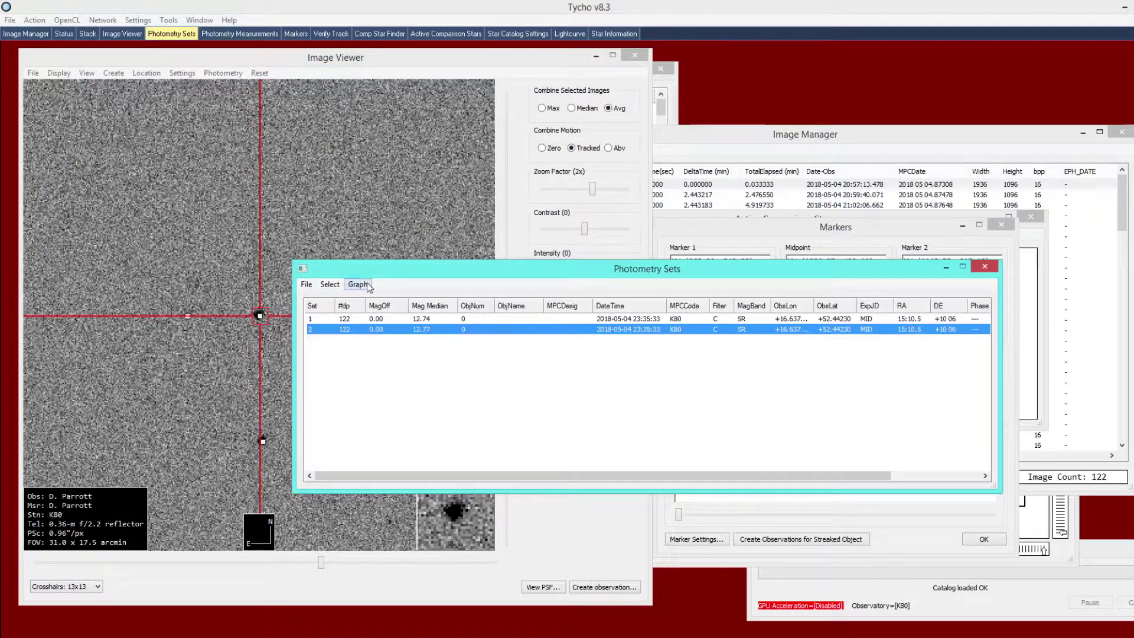
{"action": "left_click", "coordinate": [358, 284]}
{"action": "left_click", "coordinate": [375, 312]}
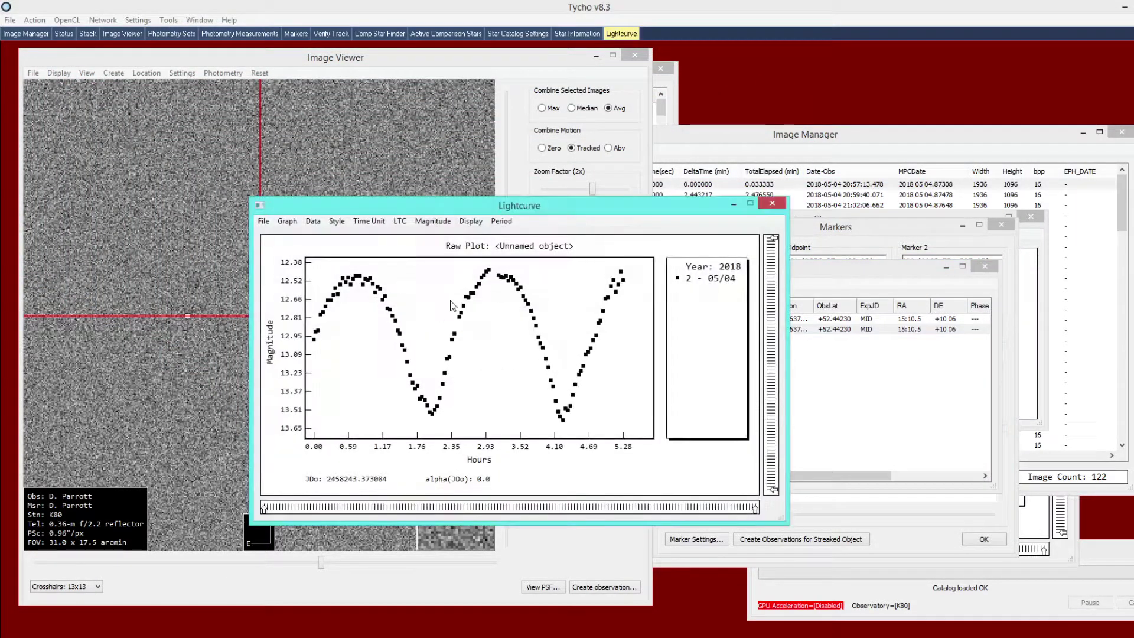
{"action": "left_click_drag", "start_coordinate": [487, 193], "coordinate": [354, 133]}
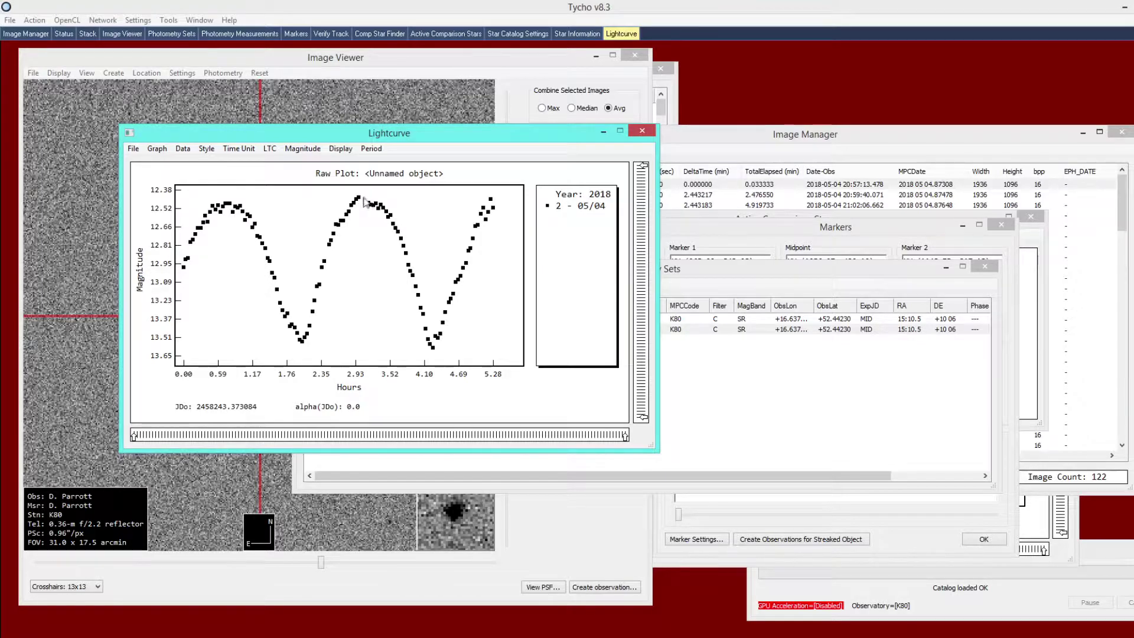
Step: Bring up the photometry measurements table beside the lightcurve
{"action": "left_click_drag", "start_coordinate": [750, 142], "coordinate": [725, 123]}
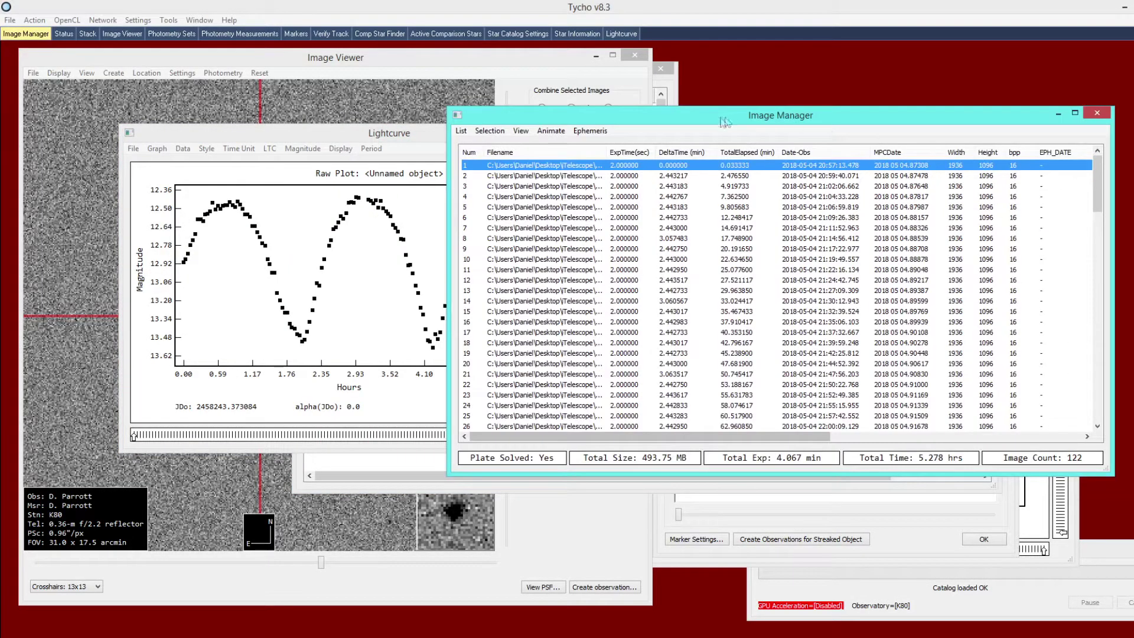
{"action": "left_click", "coordinate": [254, 34]}
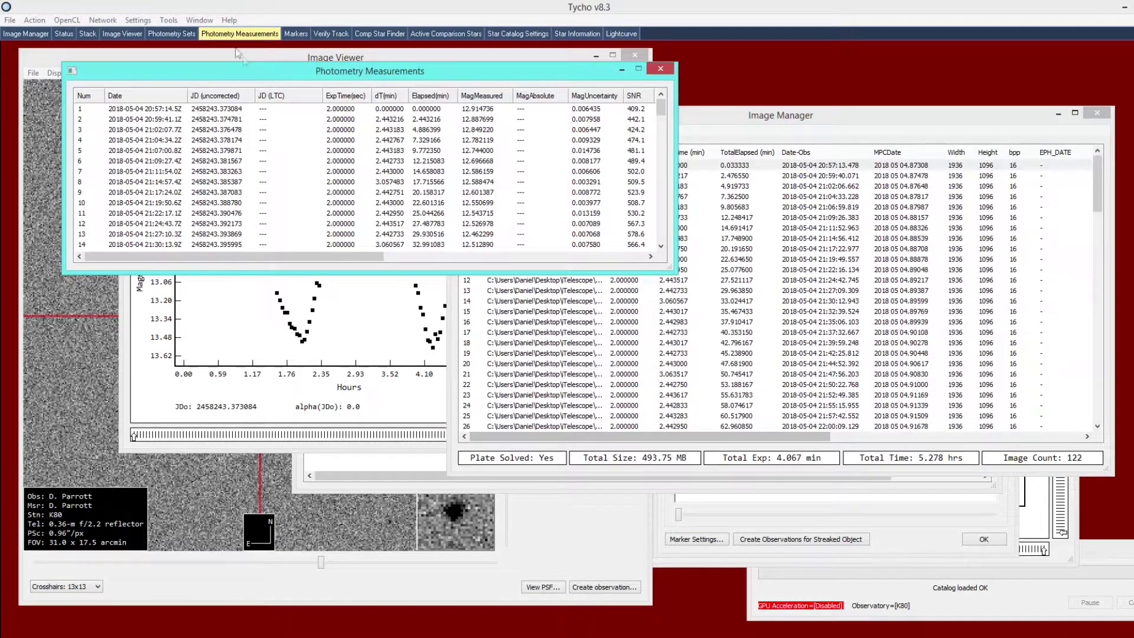
{"action": "left_click_drag", "start_coordinate": [260, 73], "coordinate": [620, 303]}
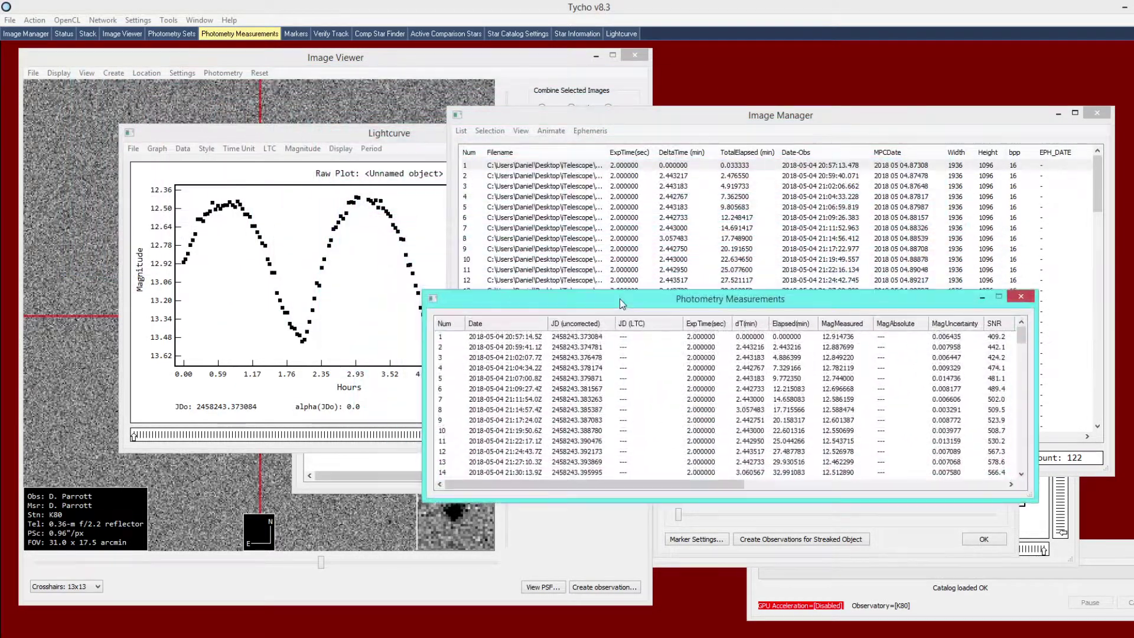
{"action": "left_click_drag", "start_coordinate": [759, 294], "coordinate": [830, 107]}
{"action": "scroll", "coordinate": [1088, 204], "scroll_direction": "down", "scroll_amount": 2}
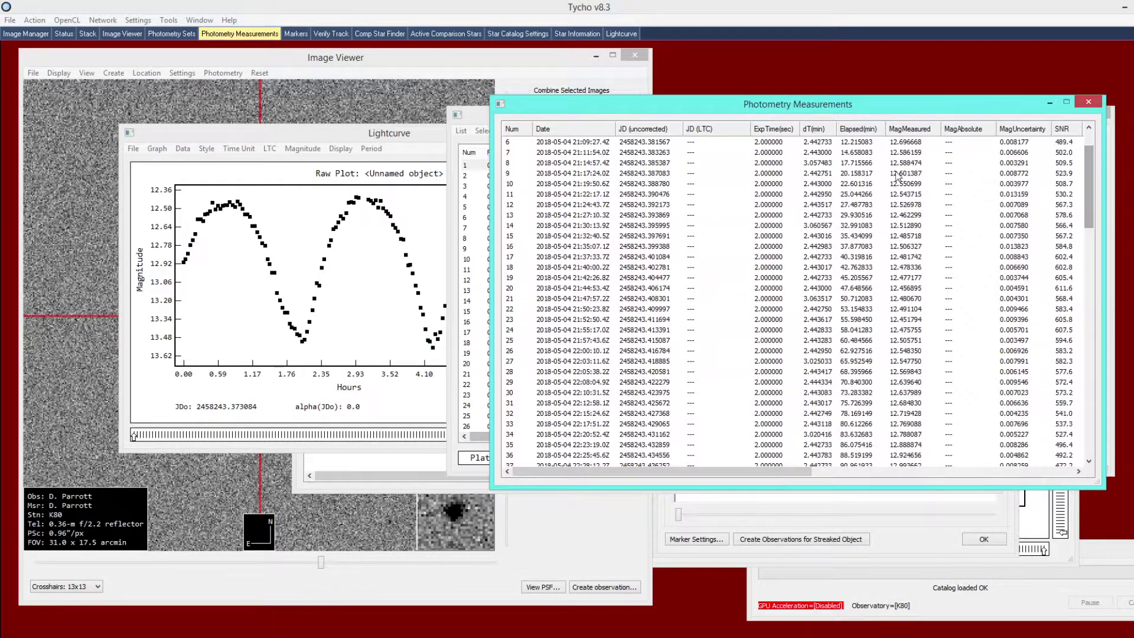
Step: Step through the photometry measurements from number 9 to number 63, following the matching points on the lightcurve
{"action": "left_click", "coordinate": [896, 173]}
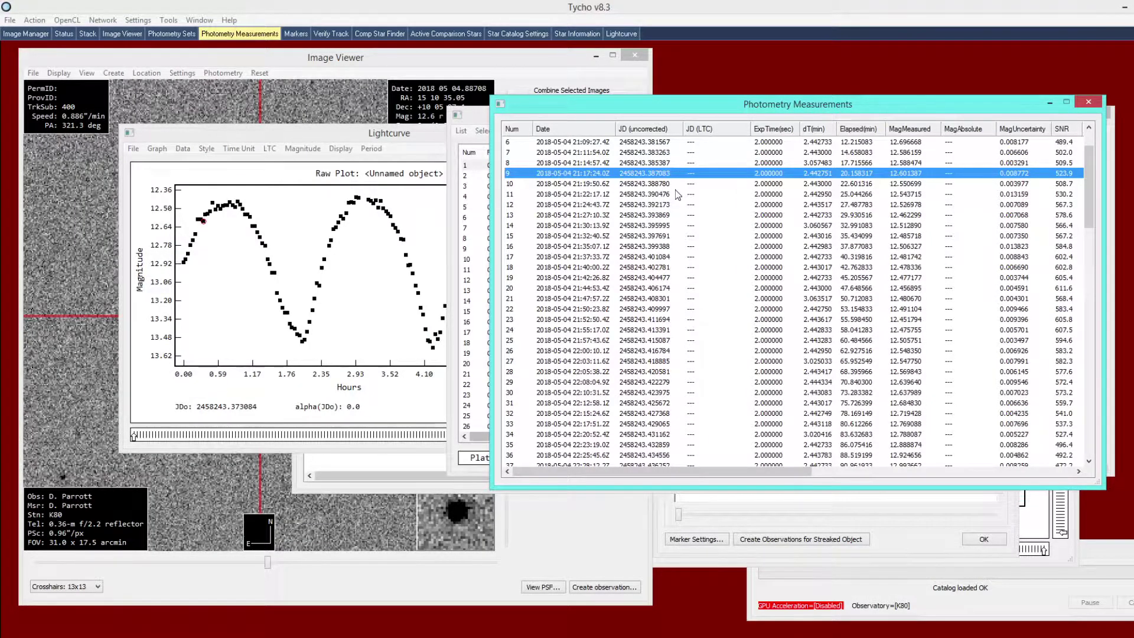
{"action": "key", "text": "Down"}
{"action": "key", "text": "Down"}
{"action": "key", "text": "Down"}
{"action": "key", "text": "Down"}
{"action": "key", "text": "Down"}
{"action": "key", "text": "Down"}
{"action": "key", "text": "Down"}
{"action": "key", "text": "Down"}
{"action": "key", "text": "Down"}
{"action": "key", "text": "Down"}
{"action": "key", "text": "Down"}
{"action": "key", "text": "Down"}
{"action": "key", "text": "Down"}
{"action": "key", "text": "Down"}
{"action": "key", "text": "Down"}
{"action": "key", "text": "Down"}
{"action": "key", "text": "Down"}
{"action": "key", "text": "Down"}
{"action": "key", "text": "Down"}
{"action": "key", "text": "Down"}
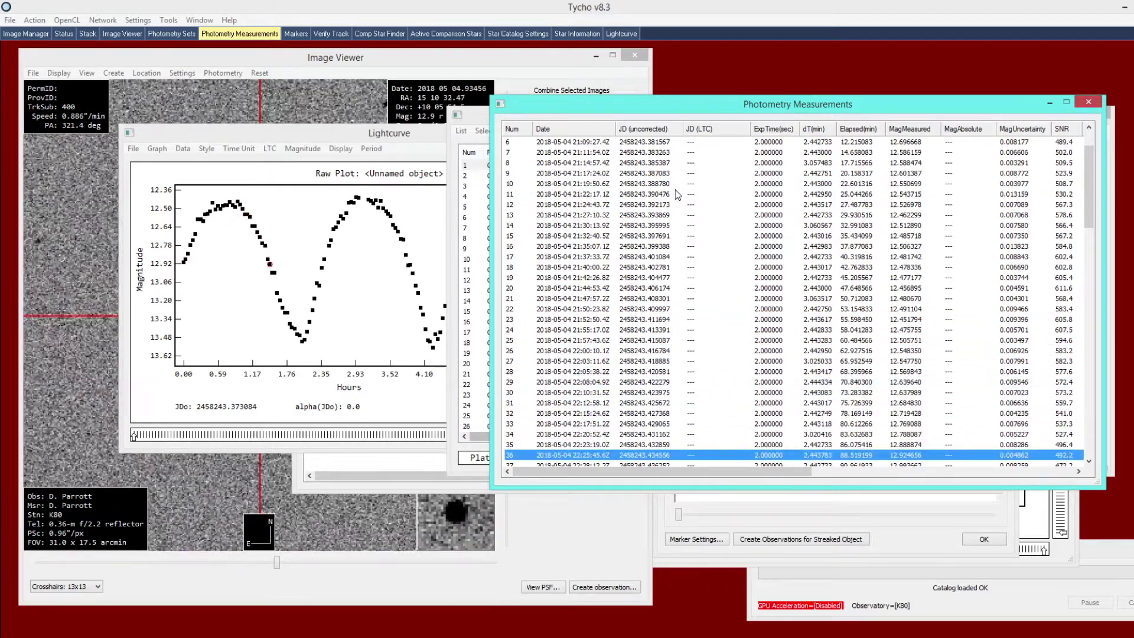
{"action": "key", "text": "Down"}
{"action": "key", "text": "Down"}
{"action": "key", "text": "Down"}
{"action": "key", "text": "Down"}
{"action": "key", "text": "Down"}
{"action": "key", "text": "Down"}
{"action": "key", "text": "Down"}
{"action": "key", "text": "Down"}
{"action": "key", "text": "Down"}
{"action": "key", "text": "Down"}
{"action": "key", "text": "Down"}
{"action": "key", "text": "Down"}
{"action": "key", "text": "Down"}
{"action": "key", "text": "Down"}
{"action": "key", "text": "Down"}
{"action": "key", "text": "Down"}
{"action": "key", "text": "Down"}
{"action": "key", "text": "Down"}
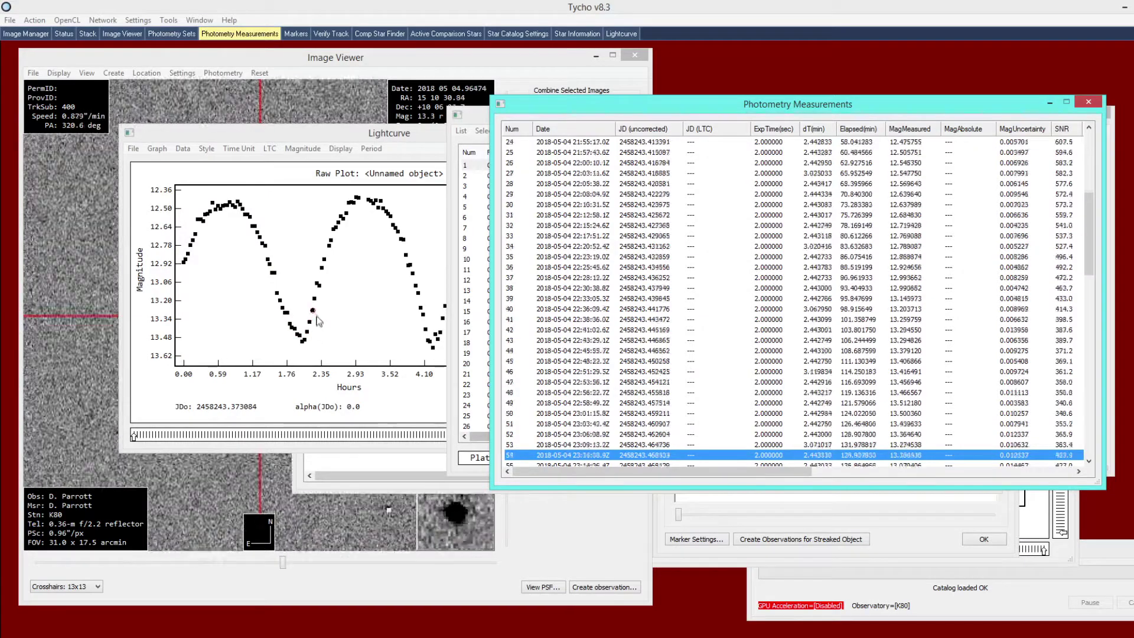
{"action": "key", "text": "Down"}
{"action": "key", "text": "Down"}
{"action": "key", "text": "Down"}
{"action": "key", "text": "Down"}
{"action": "key", "text": "Down"}
{"action": "key", "text": "Down"}
{"action": "key", "text": "Down"}
{"action": "key", "text": "Down"}
{"action": "key", "text": "Down"}
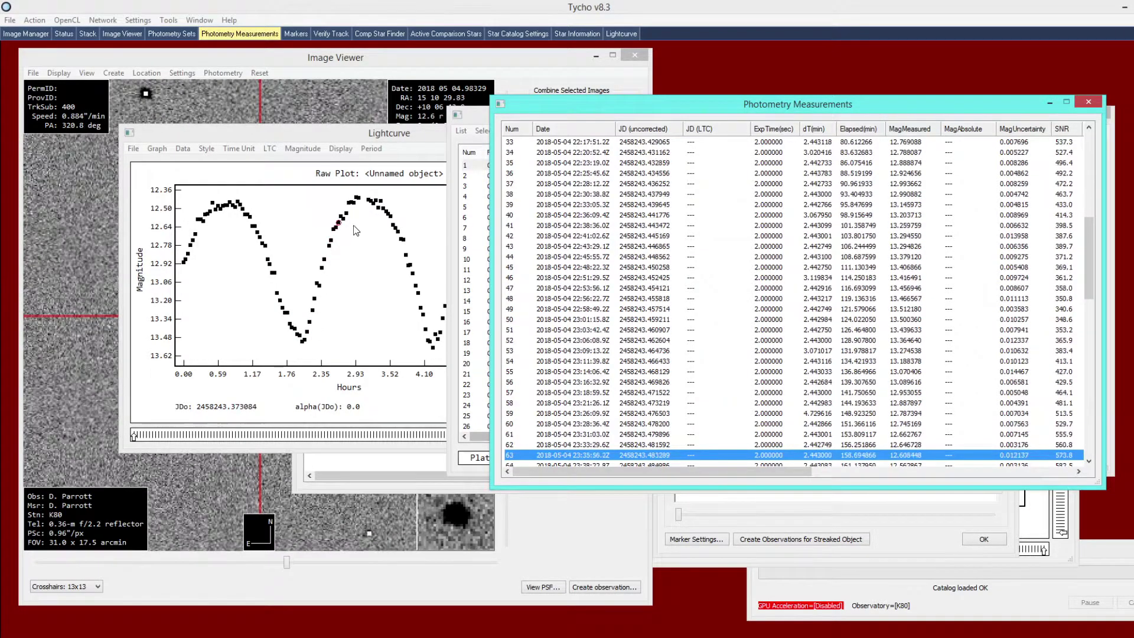
Step: Arrange the lightcurve and measurements windows side by side and step through the measurements from number 51 to 71
{"action": "left_click", "coordinate": [348, 224]}
{"action": "left_click_drag", "start_coordinate": [372, 135], "coordinate": [281, 155]}
{"action": "left_click_drag", "start_coordinate": [588, 111], "coordinate": [636, 178]}
{"action": "left_click", "coordinate": [617, 391]}
{"action": "key", "text": "Down"}
{"action": "key", "text": "Down"}
{"action": "key", "text": "Down"}
{"action": "key", "text": "Down"}
{"action": "key", "text": "Down"}
{"action": "key", "text": "Down"}
{"action": "key", "text": "Down"}
{"action": "key", "text": "Down"}
{"action": "key", "text": "Down"}
{"action": "key", "text": "Down"}
{"action": "key", "text": "Down"}
{"action": "key", "text": "Down"}
{"action": "key", "text": "Down"}
{"action": "key", "text": "Down"}
{"action": "key", "text": "Down"}
{"action": "key", "text": "Down"}
{"action": "key", "text": "Down"}
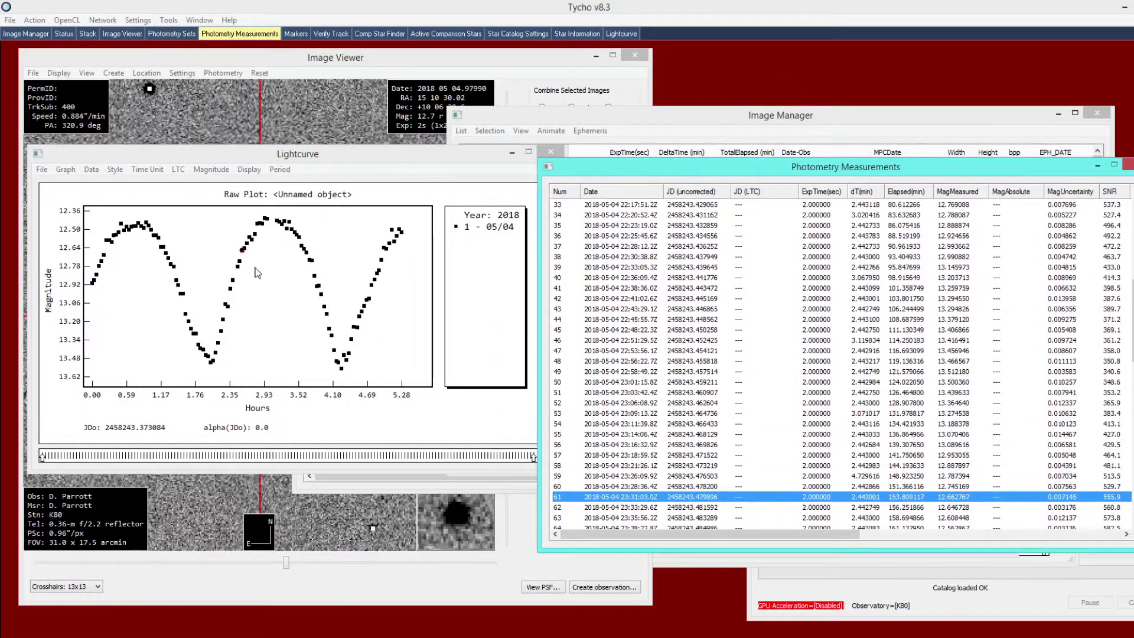
{"action": "key", "text": "Down"}
{"action": "key", "text": "Down"}
{"action": "key", "text": "Down"}
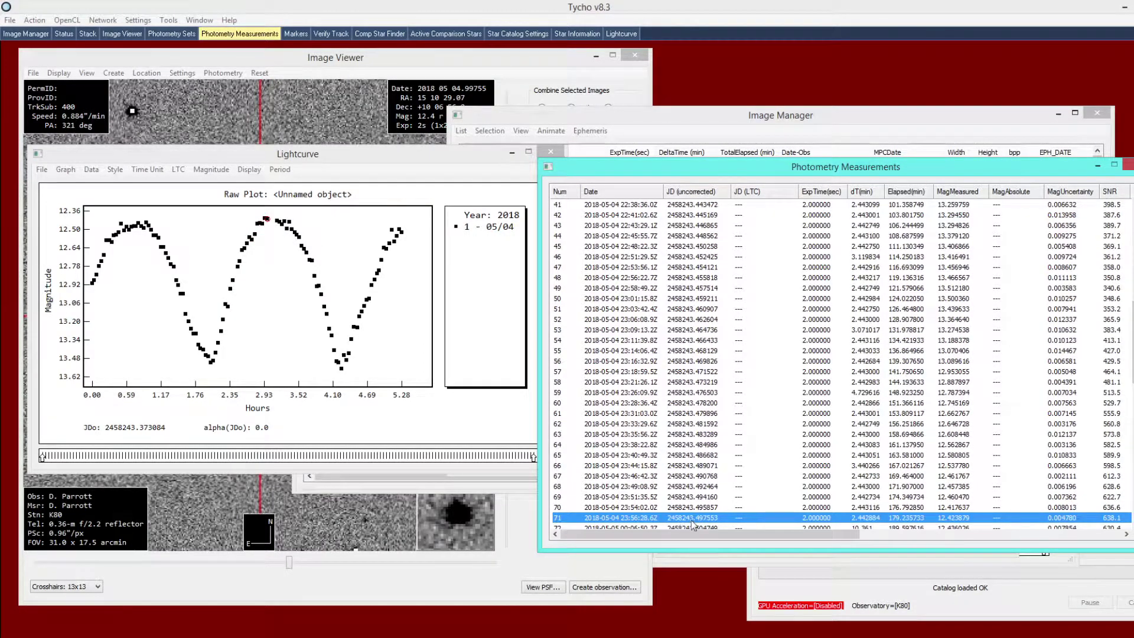
Step: Compare measurements 71 and 72 with their points near the lightcurve's second maximum, checking the time between them
{"action": "left_click", "coordinate": [640, 526]}
{"action": "scroll", "coordinate": [626, 505], "scroll_direction": "down", "scroll_amount": 2}
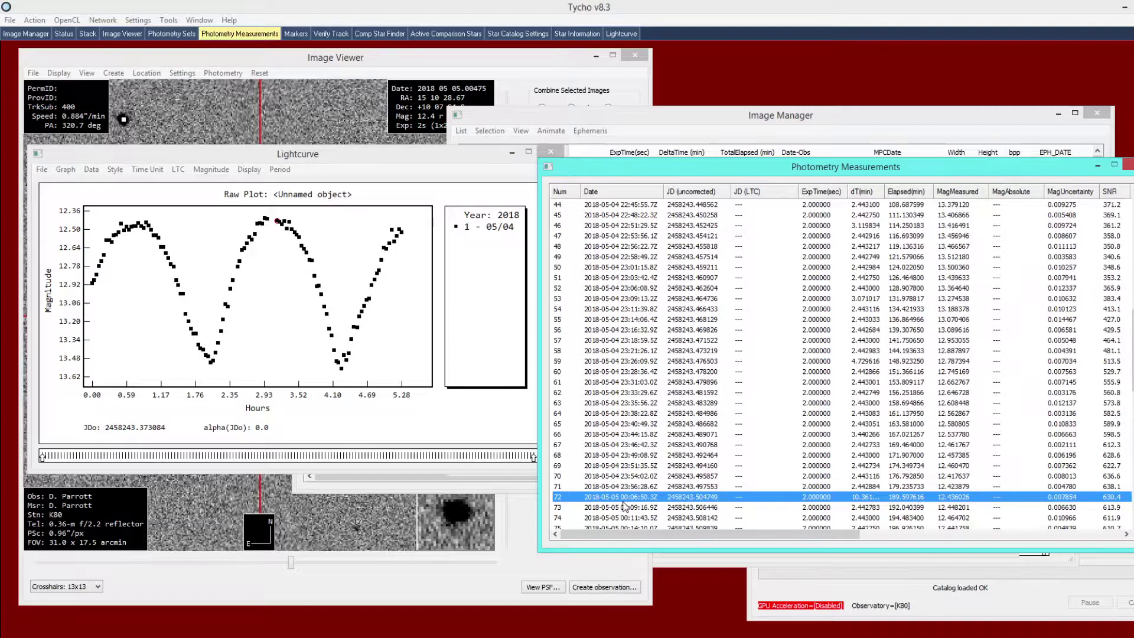
{"action": "left_click", "coordinate": [564, 456]}
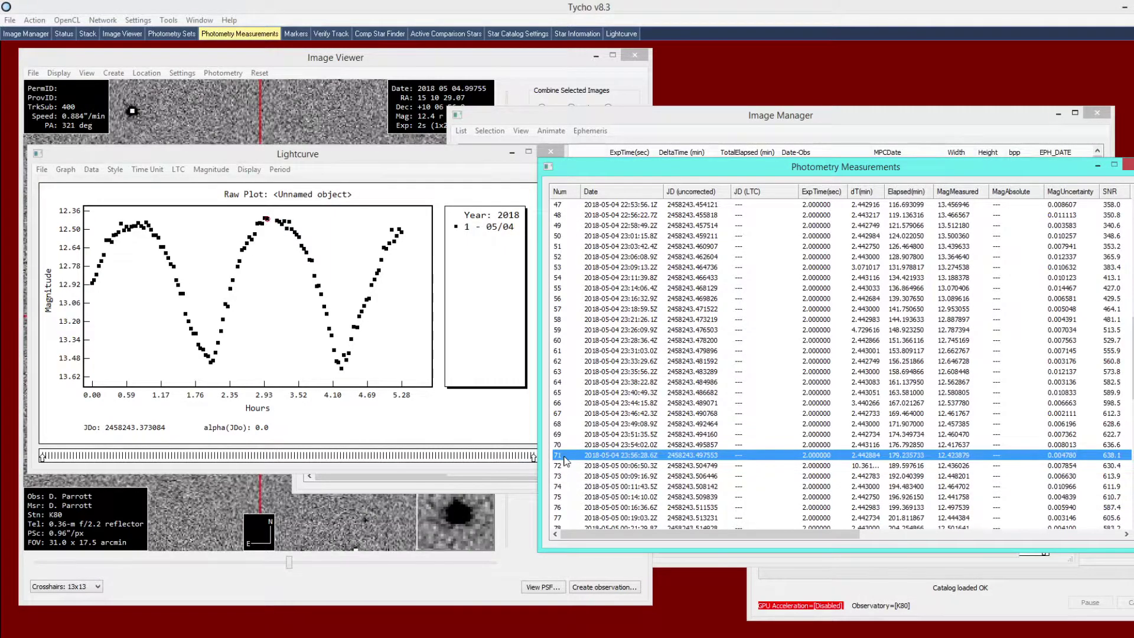
{"action": "left_click", "coordinate": [570, 467]}
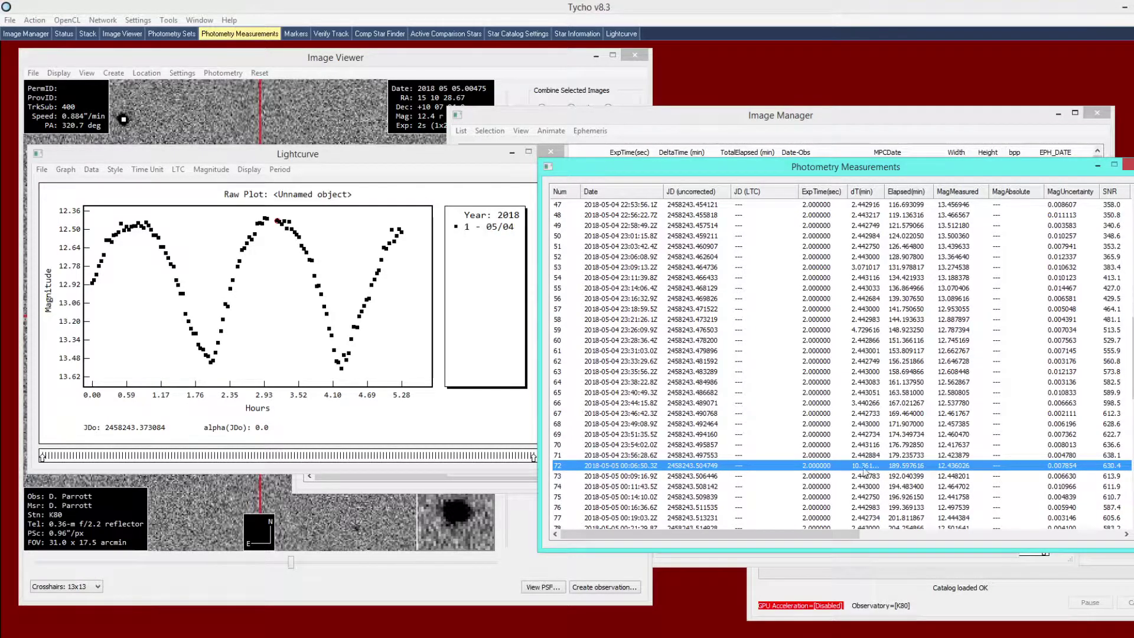
{"action": "left_click", "coordinate": [281, 262]}
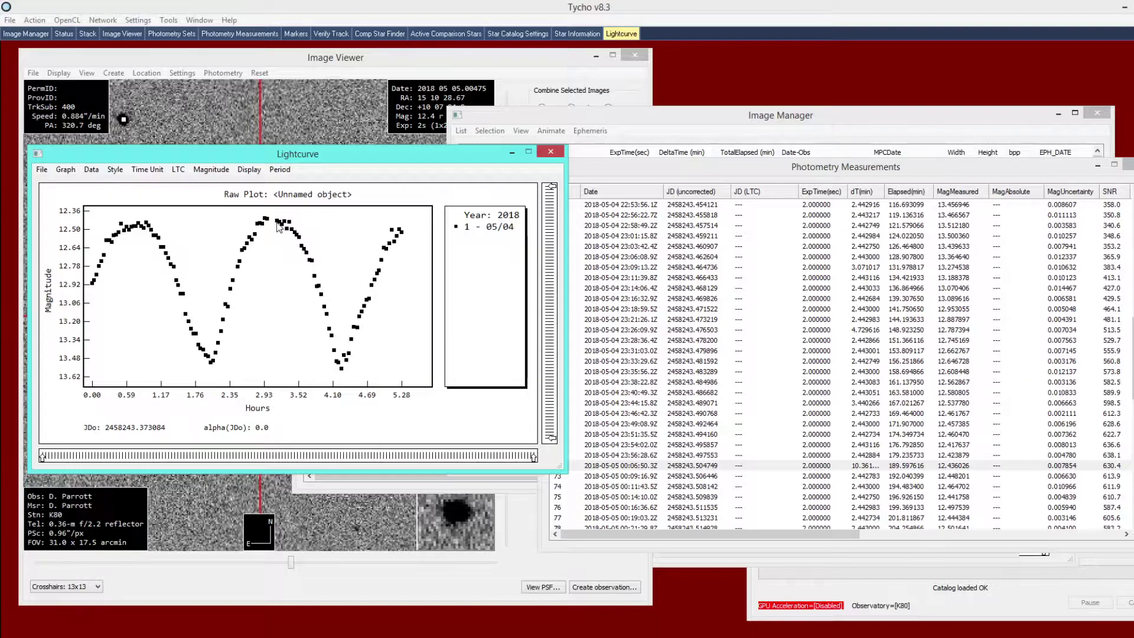
{"action": "left_click", "coordinate": [806, 465]}
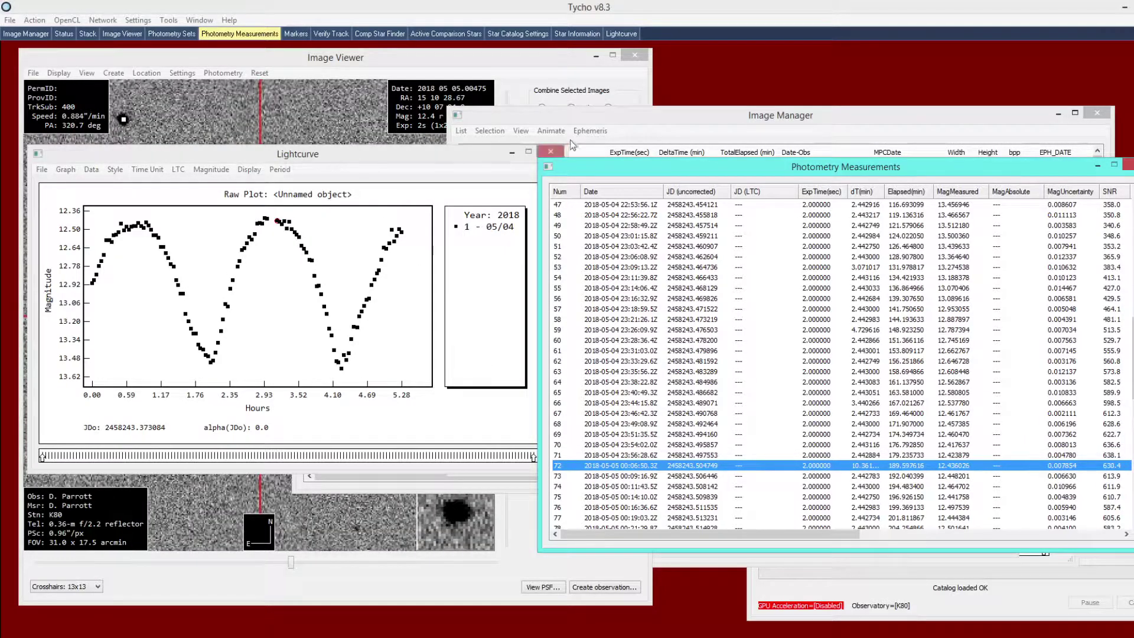
Step: Check the graph of the first active comparison star and plot photometry set 1 as a raw lightcurve
{"action": "left_click", "coordinate": [439, 34]}
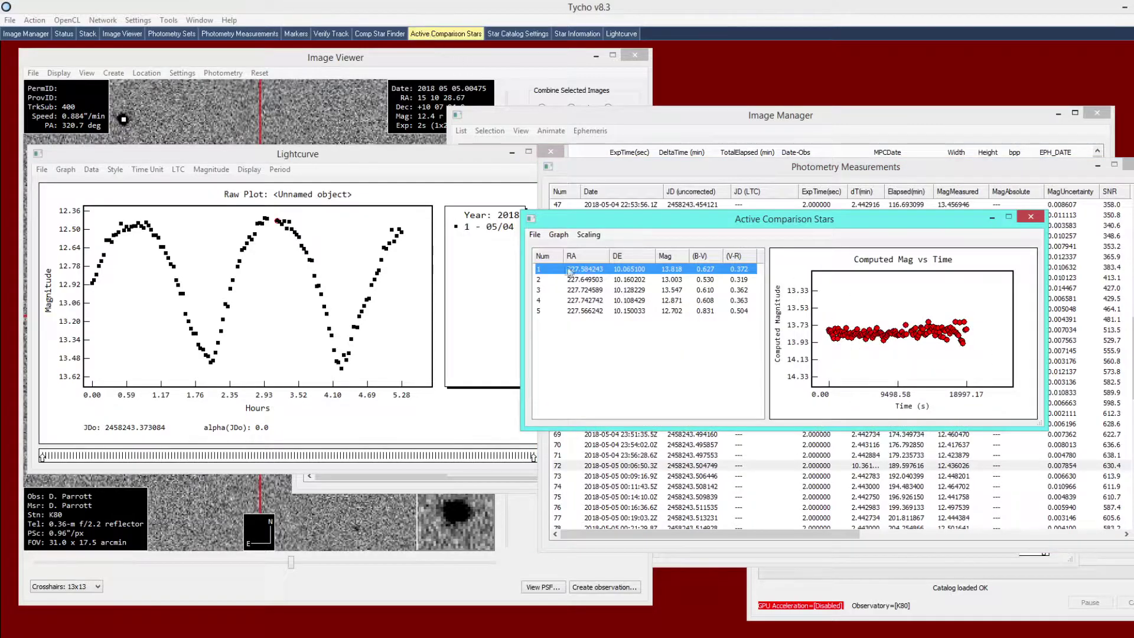
{"action": "left_click", "coordinate": [237, 34]}
{"action": "left_click", "coordinate": [171, 34]}
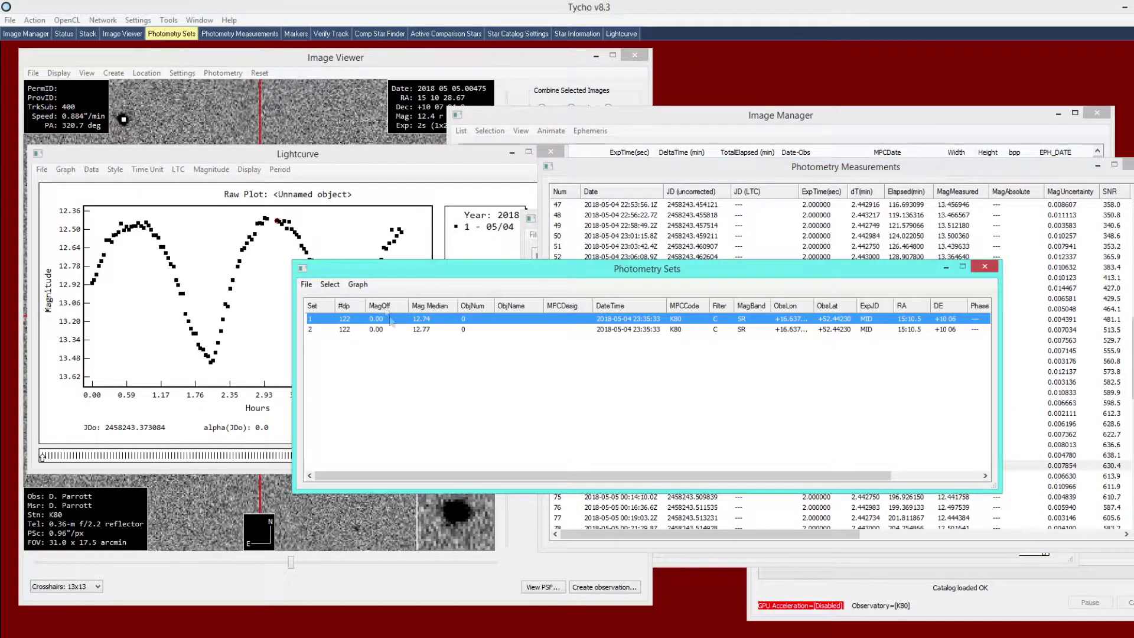
{"action": "left_click", "coordinate": [416, 294]}
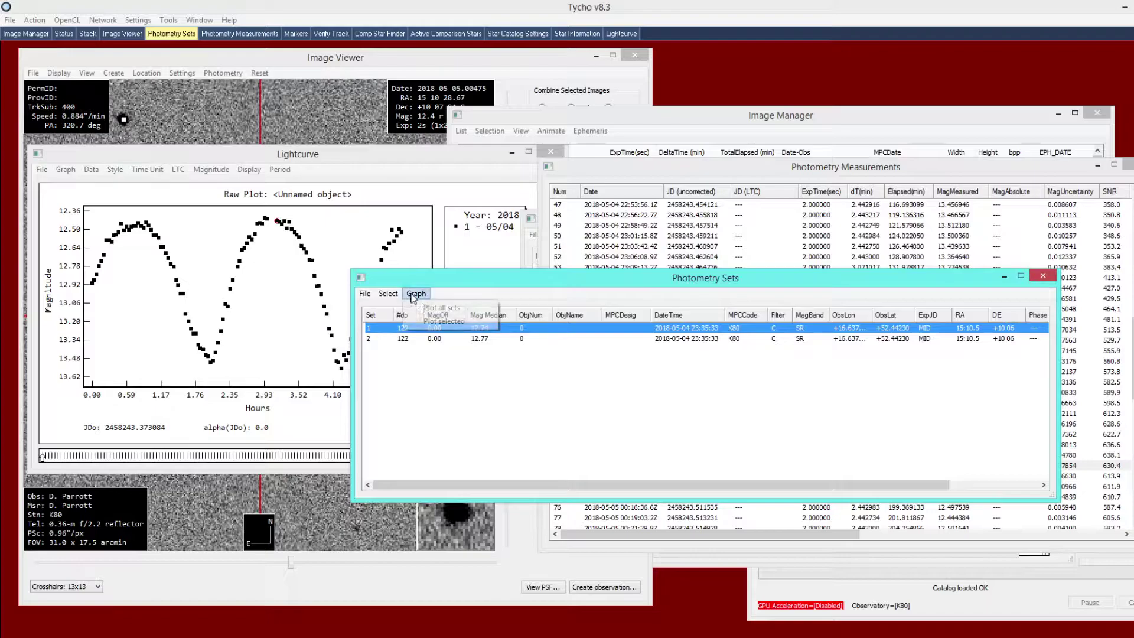
{"action": "left_click", "coordinate": [425, 321]}
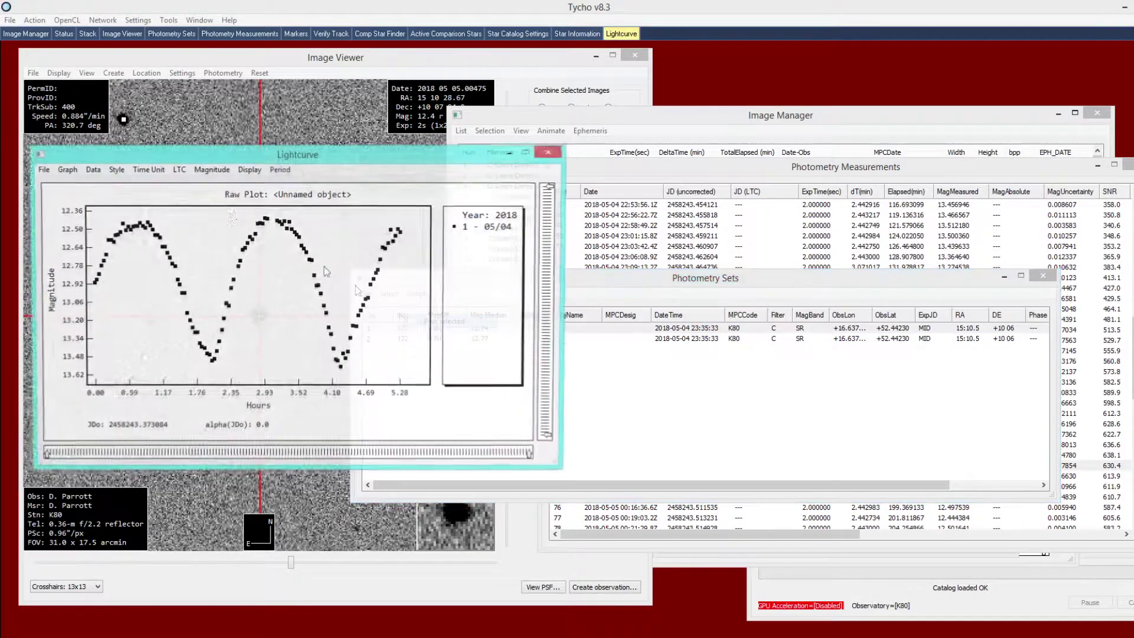
{"action": "left_click_drag", "start_coordinate": [242, 151], "coordinate": [258, 154]}
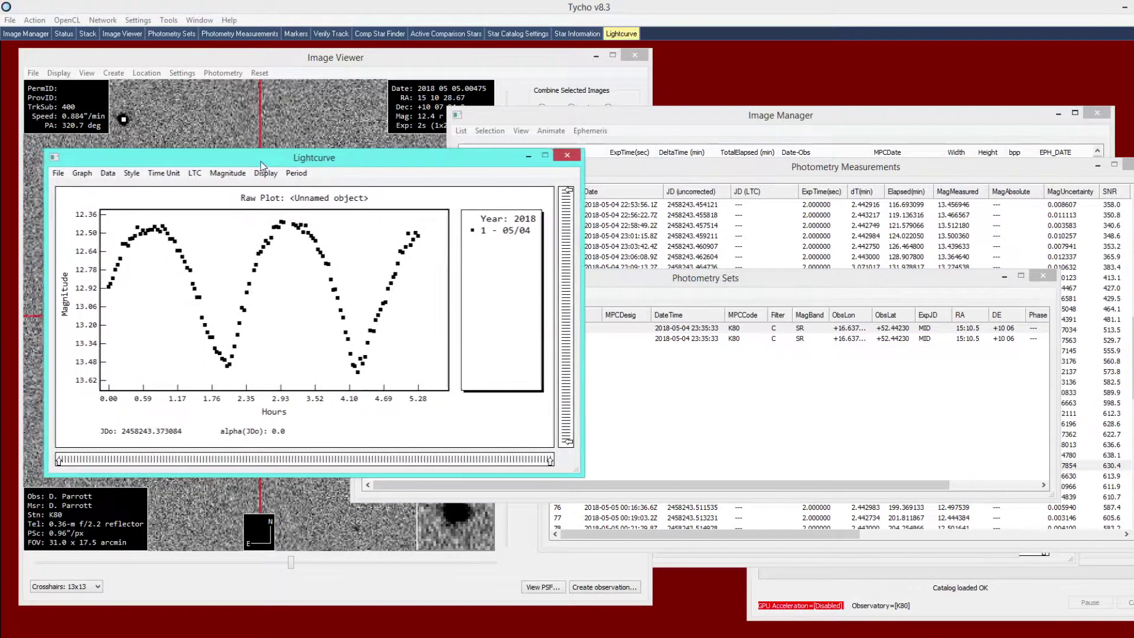
Step: Return to the photometry sets and replot set 1 on the lightcurve
{"action": "left_click", "coordinate": [223, 73]}
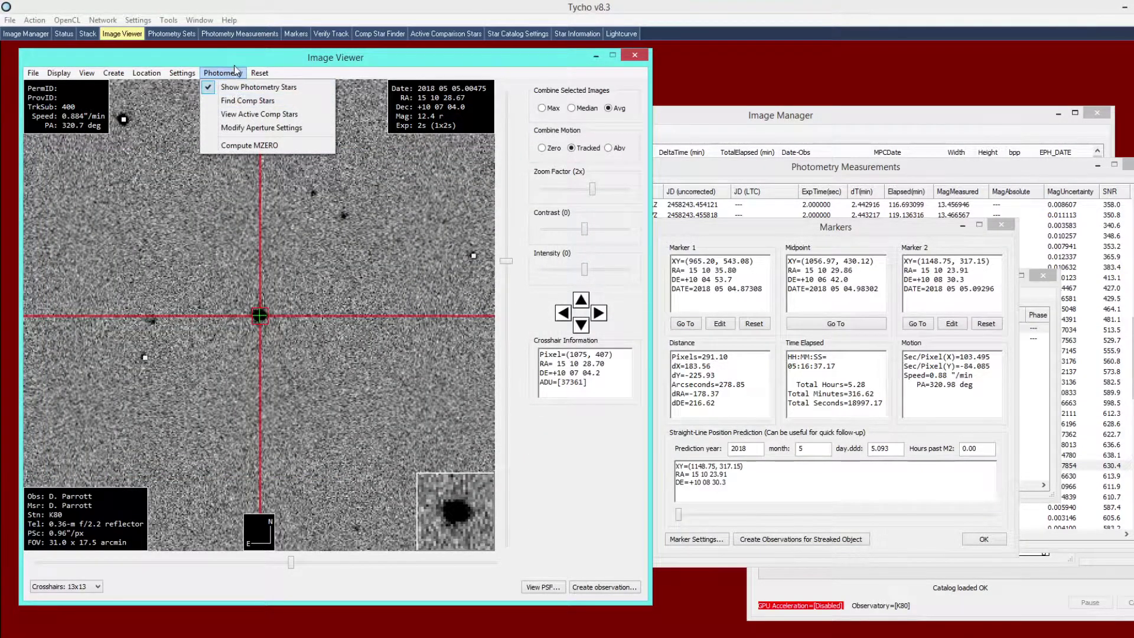
{"action": "left_click", "coordinate": [254, 34]}
{"action": "left_click", "coordinate": [172, 34]}
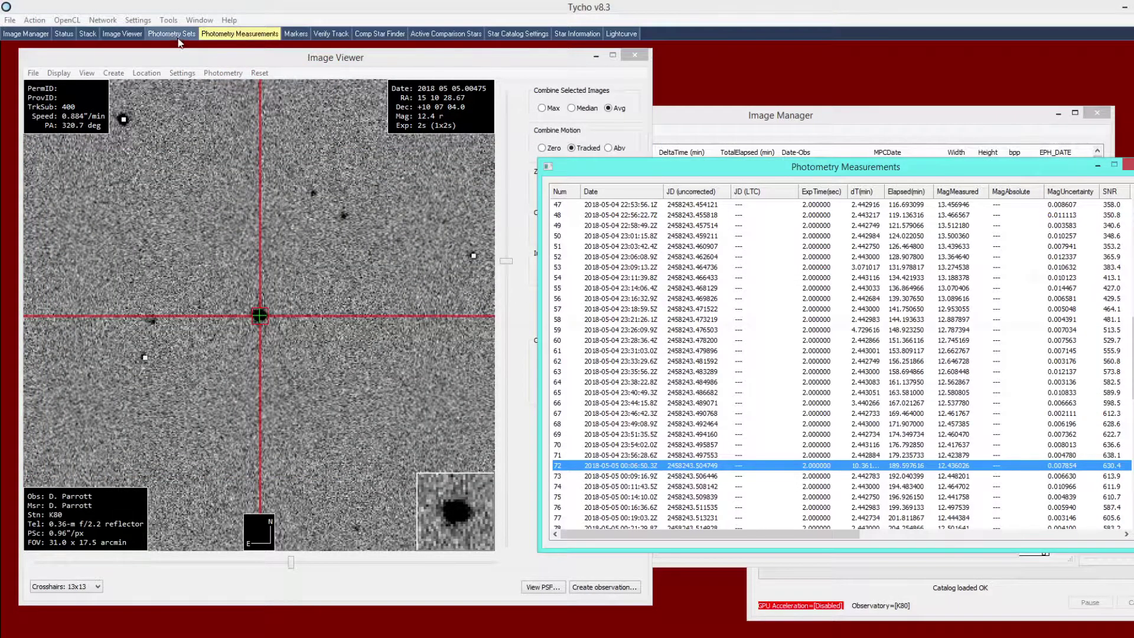
{"action": "right_click", "coordinate": [449, 331]}
{"action": "left_click", "coordinate": [416, 293]}
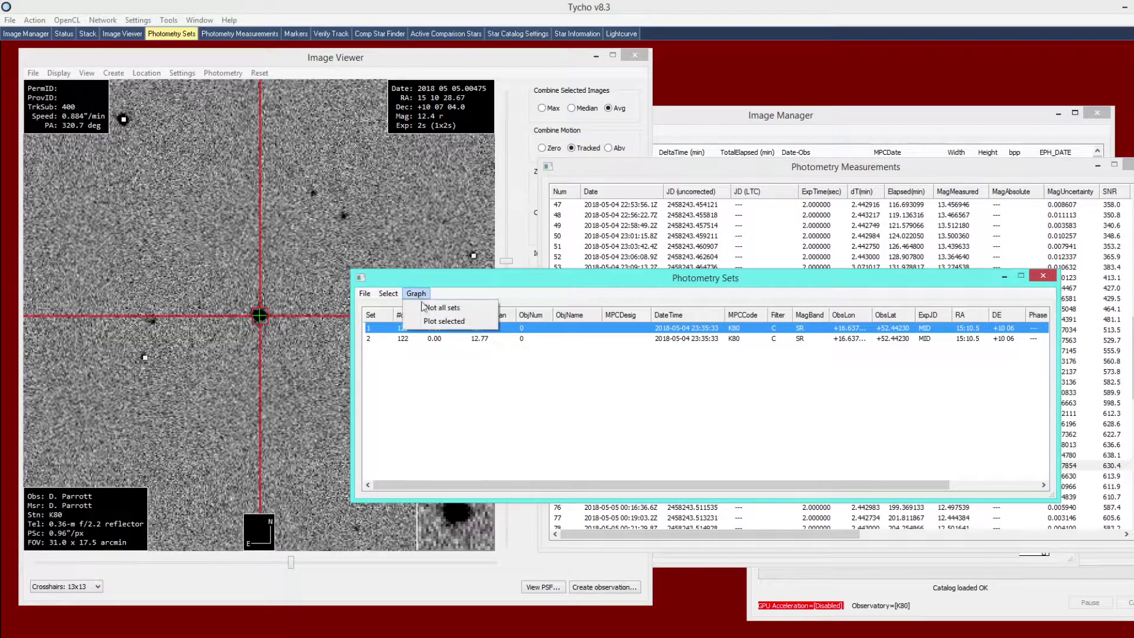
{"action": "left_click", "coordinate": [425, 322]}
Step: Compare the two photometry sets by plotting the lightcurve of set 2 followed by that of set 1
{"action": "left_click", "coordinate": [608, 339]}
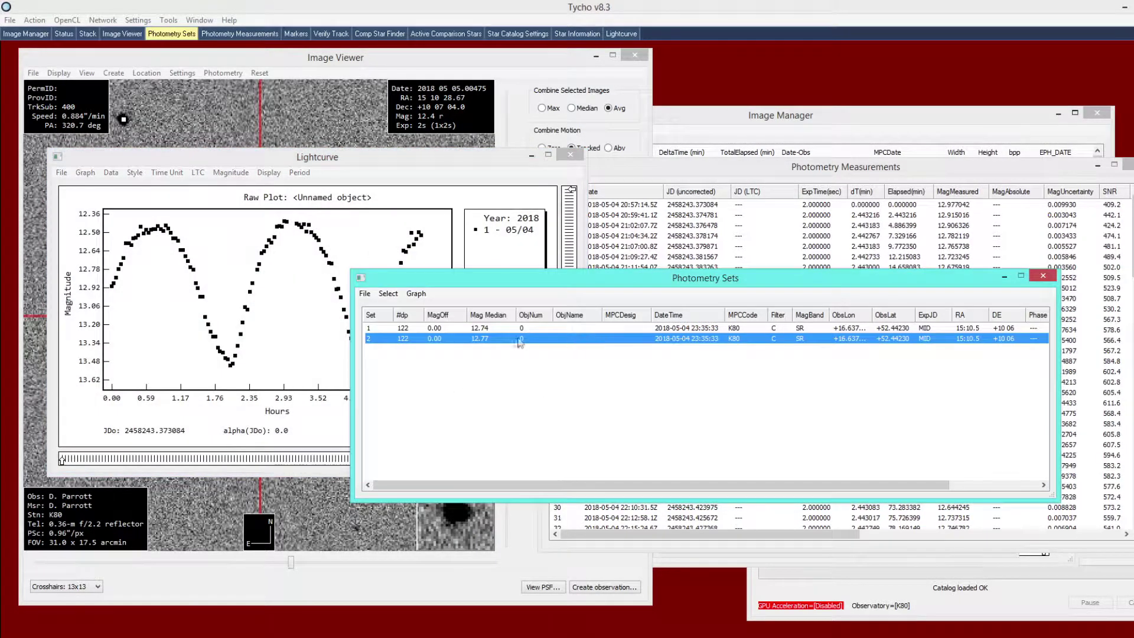
{"action": "left_click", "coordinate": [416, 294]}
{"action": "left_click", "coordinate": [440, 324]}
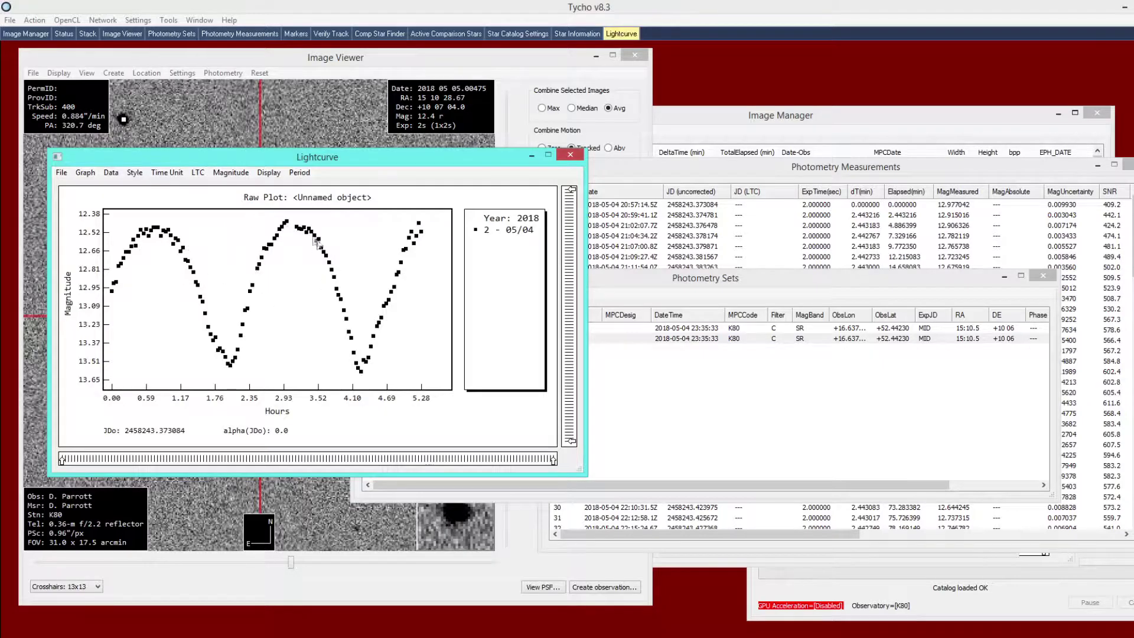
{"action": "left_click", "coordinate": [599, 330]}
{"action": "left_click", "coordinate": [416, 294]}
{"action": "left_click", "coordinate": [423, 323]}
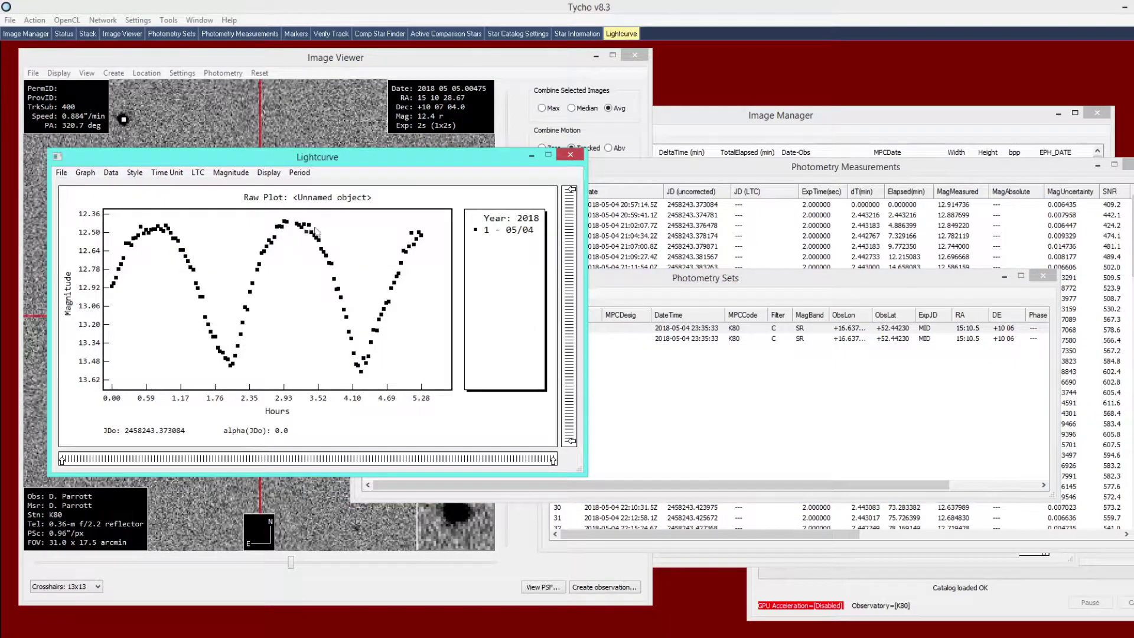
Step: Delete photometry set 2
{"action": "left_click", "coordinate": [659, 341]}
{"action": "right_click", "coordinate": [485, 340]}
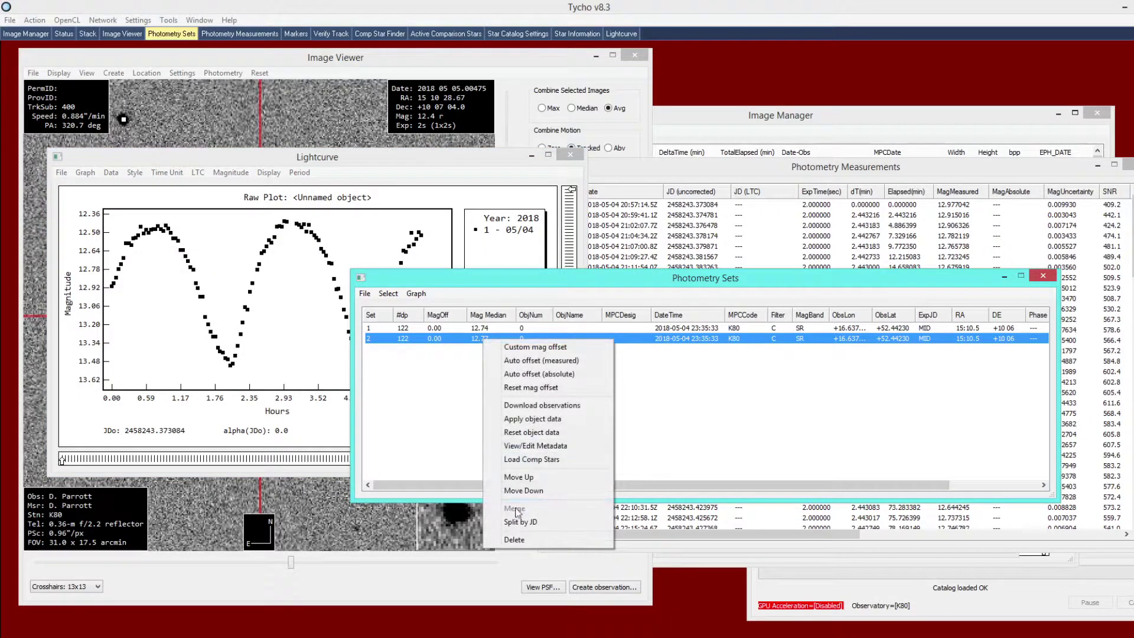
{"action": "left_click", "coordinate": [517, 547]}
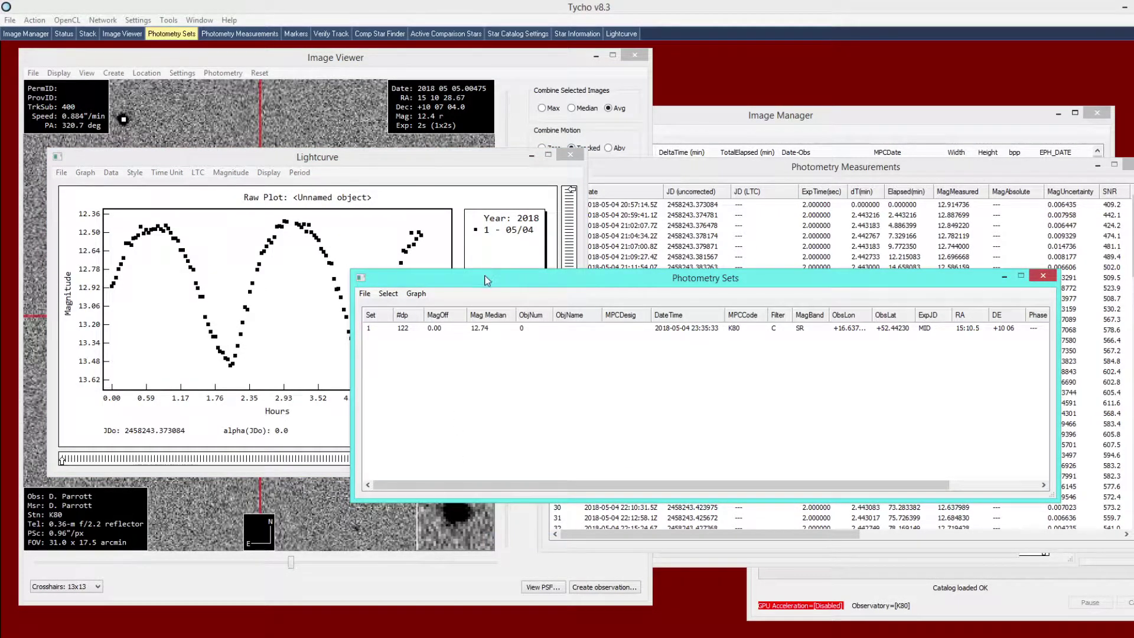
{"action": "left_click_drag", "start_coordinate": [486, 280], "coordinate": [477, 269]}
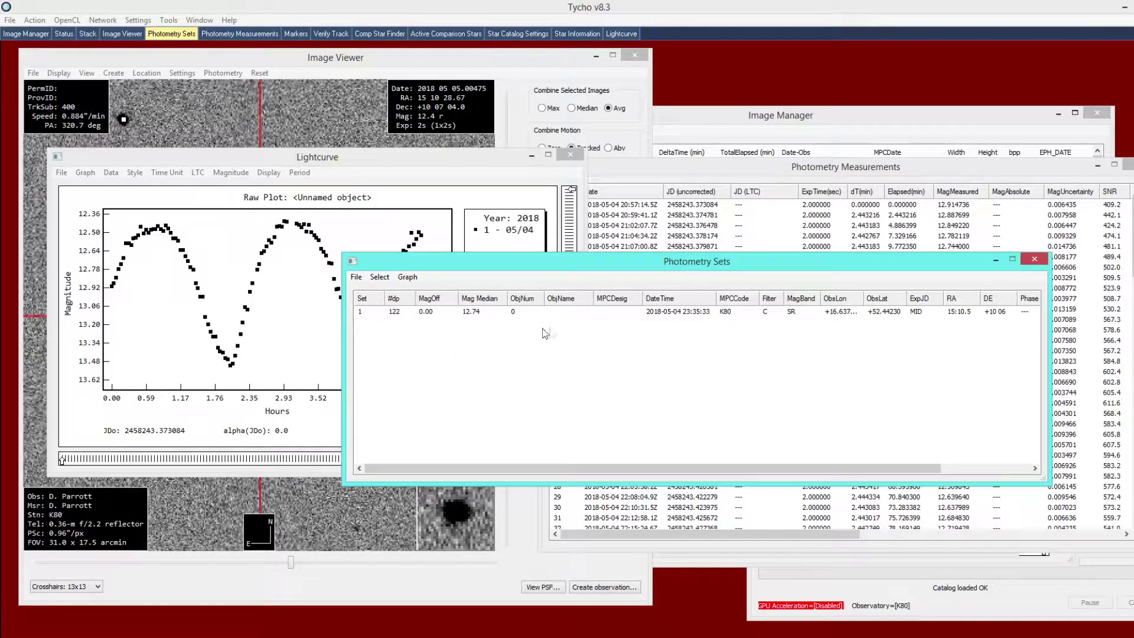
Step: Check the H-G correction and light-time correction options of the unnamed object's lightcurve
{"action": "left_click", "coordinate": [540, 371]}
{"action": "left_click", "coordinate": [353, 165]}
{"action": "left_click", "coordinate": [230, 172]}
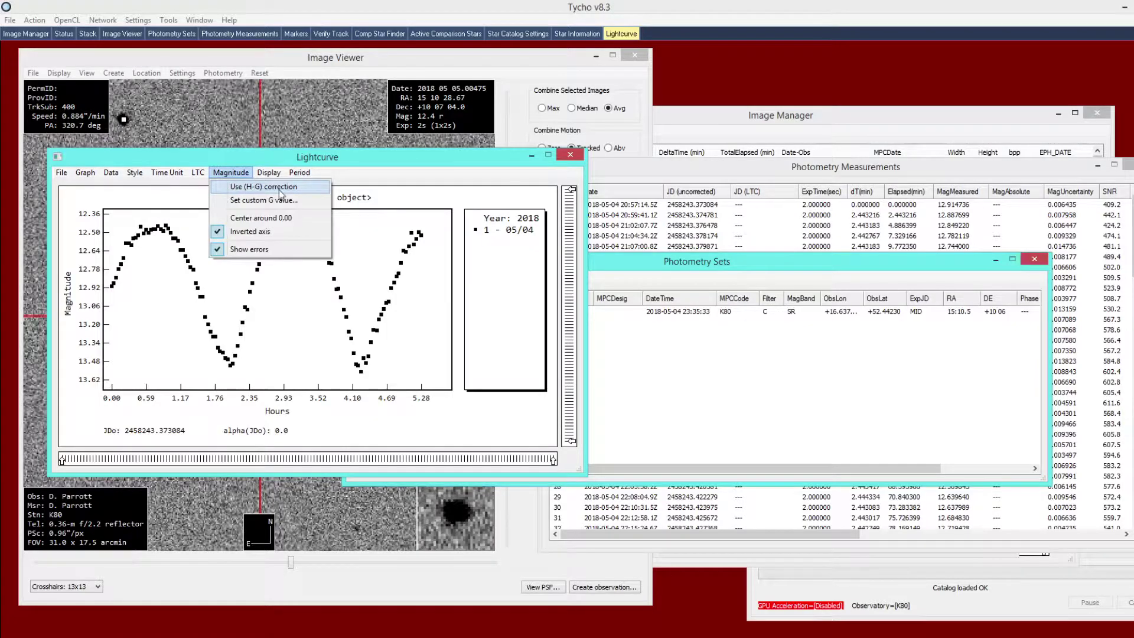
{"action": "mouse_move", "coordinate": [198, 173]}
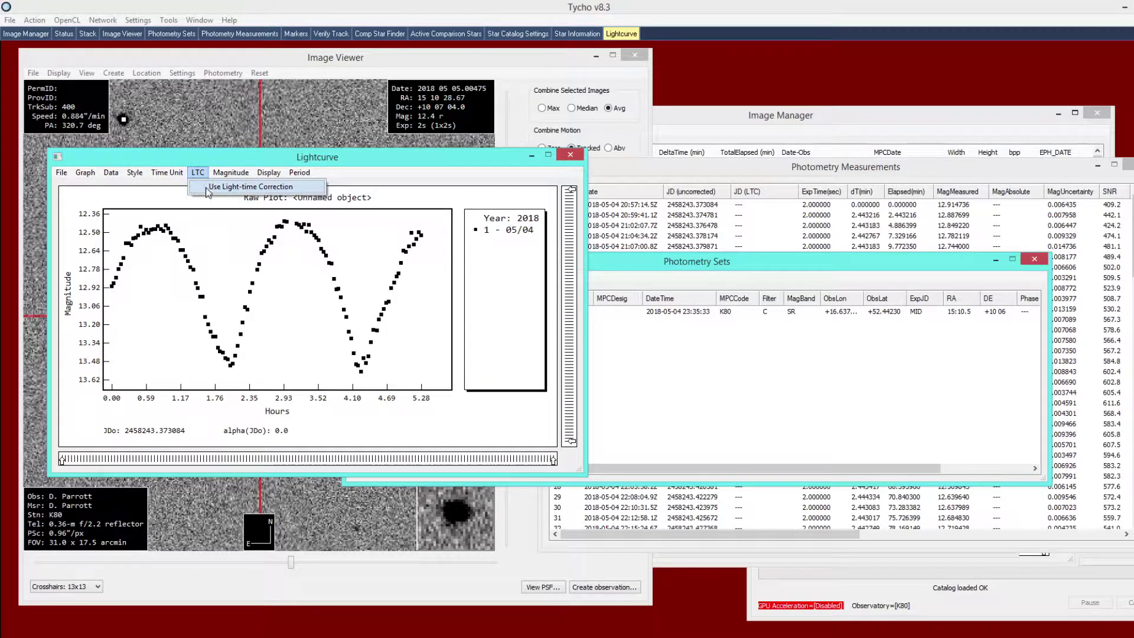
{"action": "left_click", "coordinate": [257, 169]}
{"action": "left_click", "coordinate": [680, 389]}
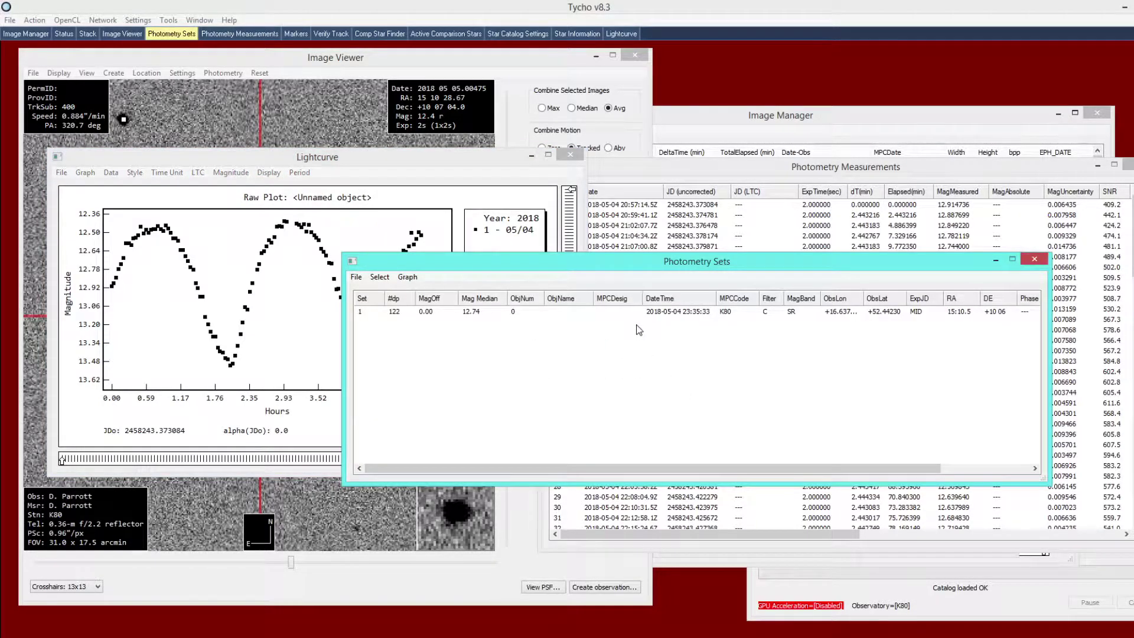
Step: Apply object data to photometry set 1 by searching for object number 1627 and selecting Ivar
{"action": "left_click", "coordinate": [518, 315]}
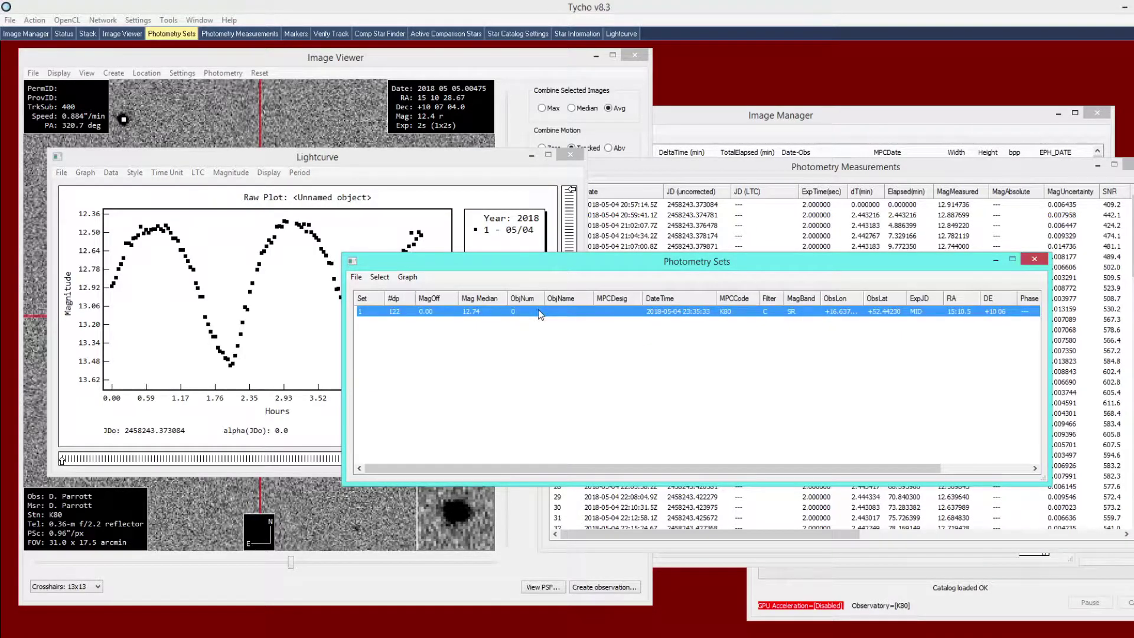
{"action": "right_click", "coordinate": [528, 314]}
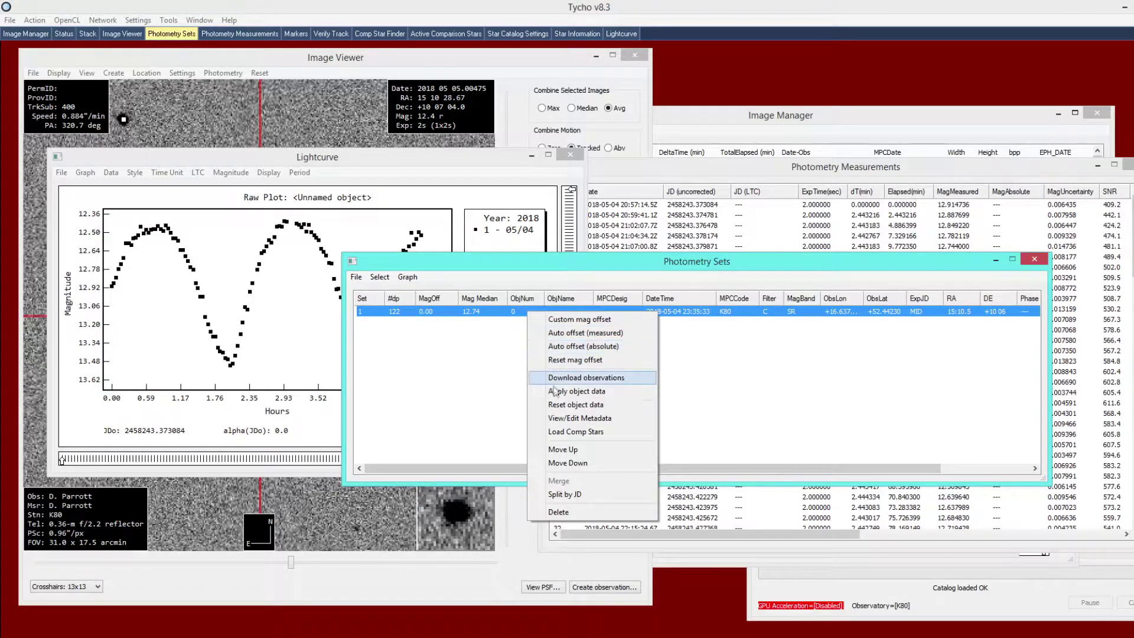
{"action": "left_click", "coordinate": [618, 394]}
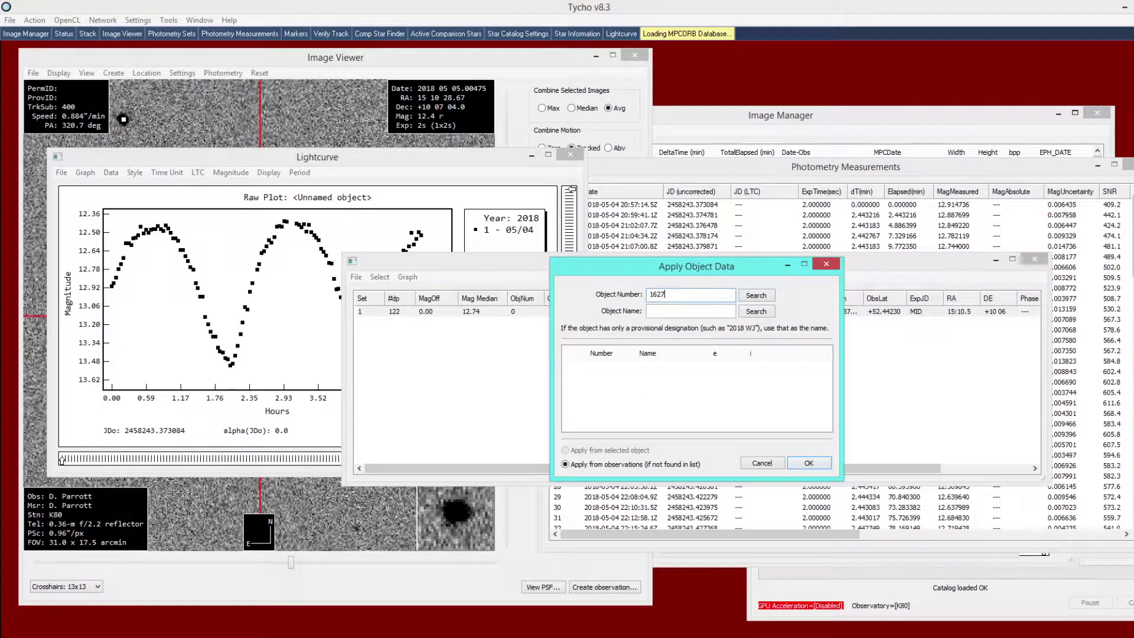
{"action": "left_click", "coordinate": [758, 297]}
{"action": "left_click", "coordinate": [660, 371]}
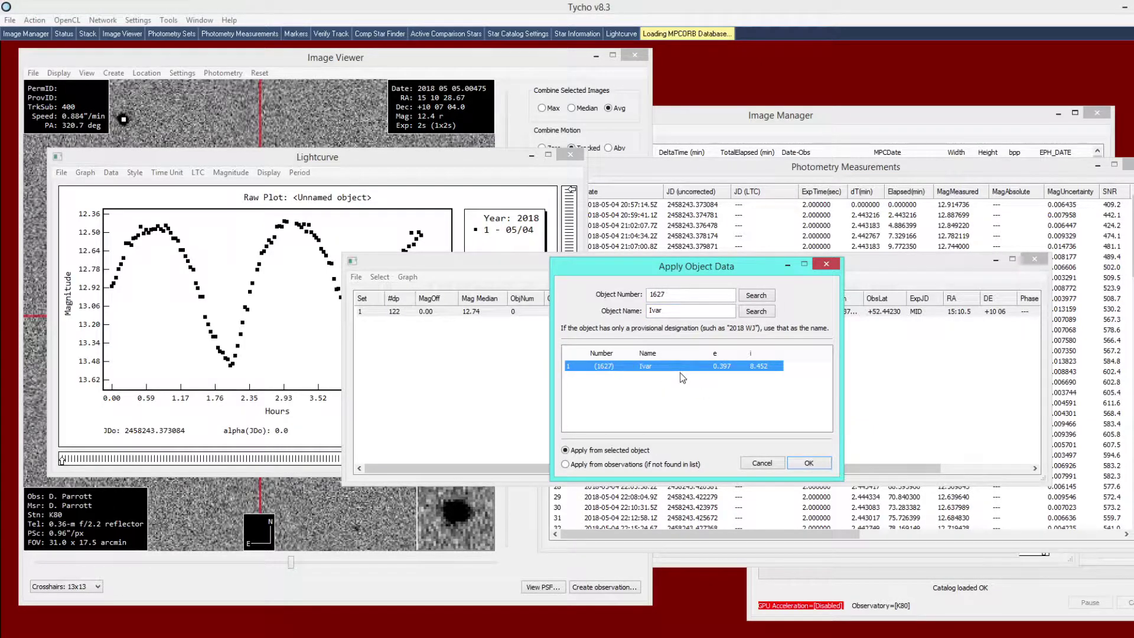
{"action": "left_click", "coordinate": [809, 464]}
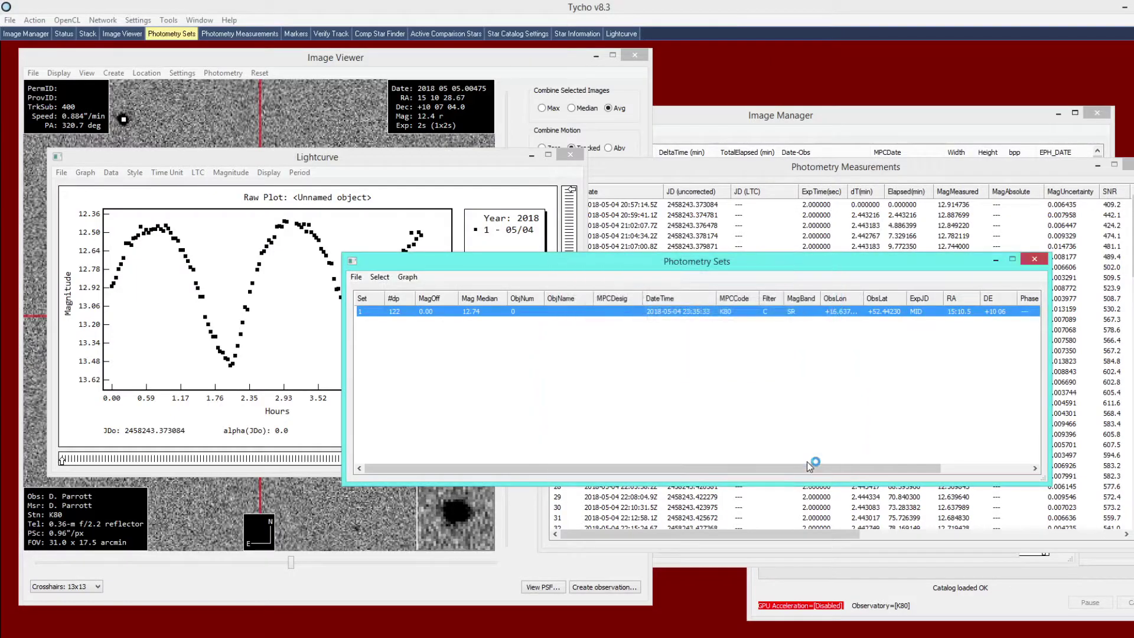
{"action": "left_click_drag", "start_coordinate": [703, 469], "coordinate": [874, 435]}
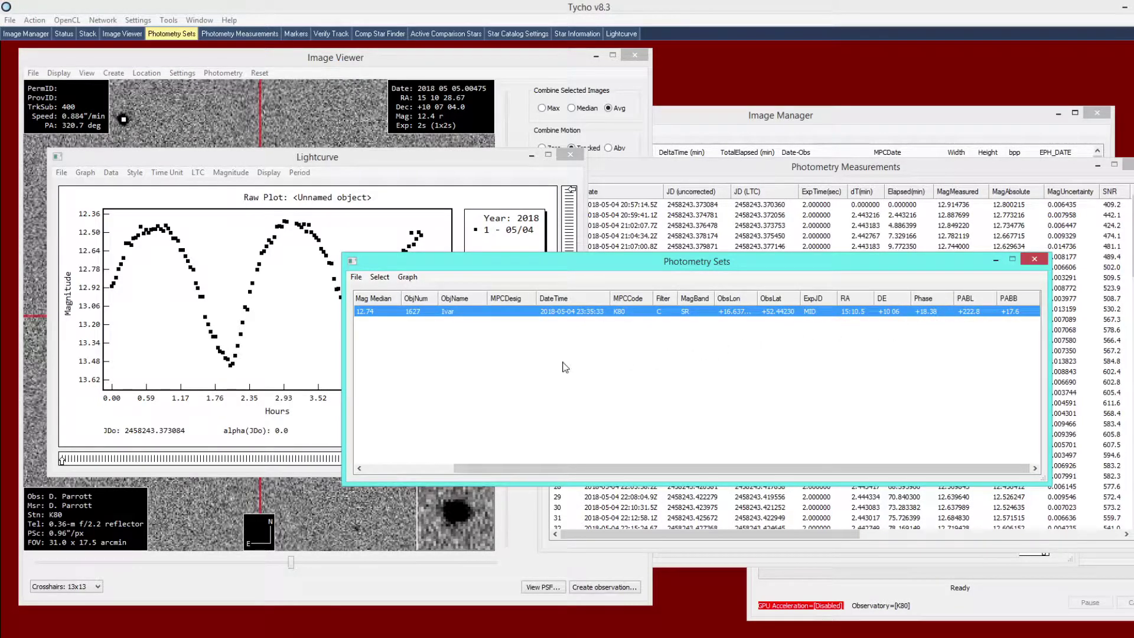
Step: Replot all photometry sets and check the lightcurve's H-G and light-time correction settings
{"action": "left_click", "coordinate": [409, 277]}
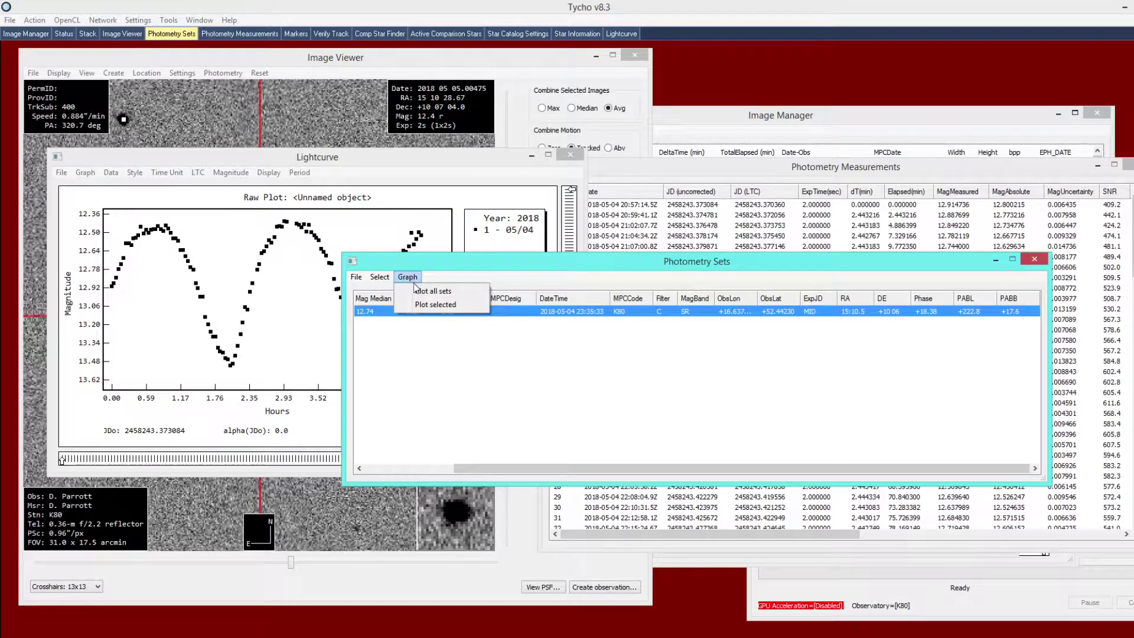
{"action": "left_click", "coordinate": [415, 292]}
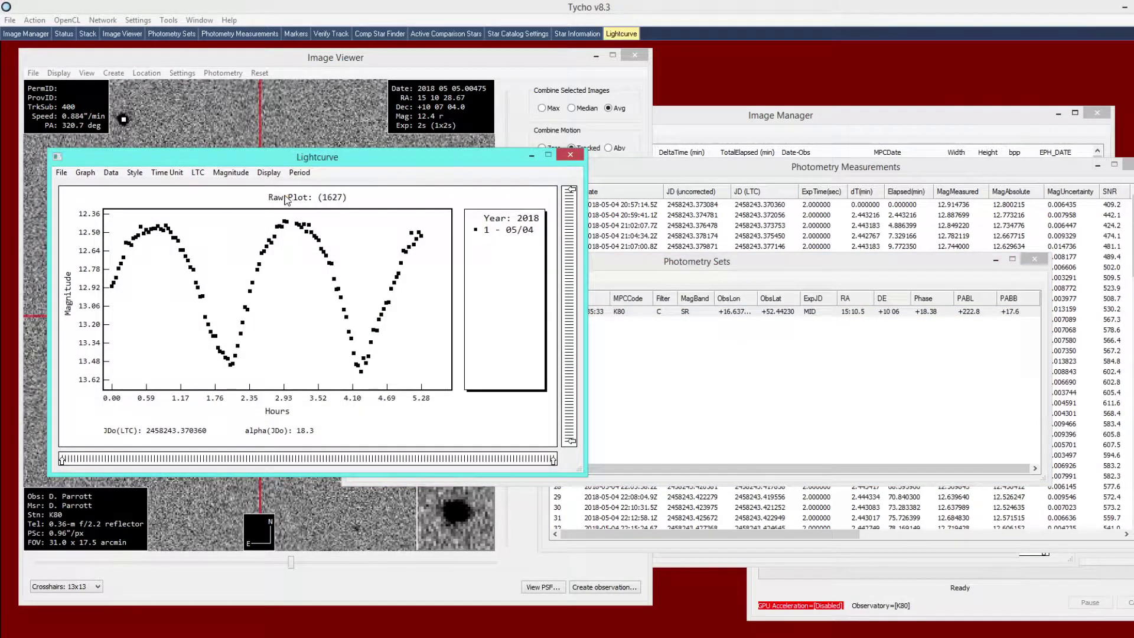
{"action": "left_click", "coordinate": [231, 173]}
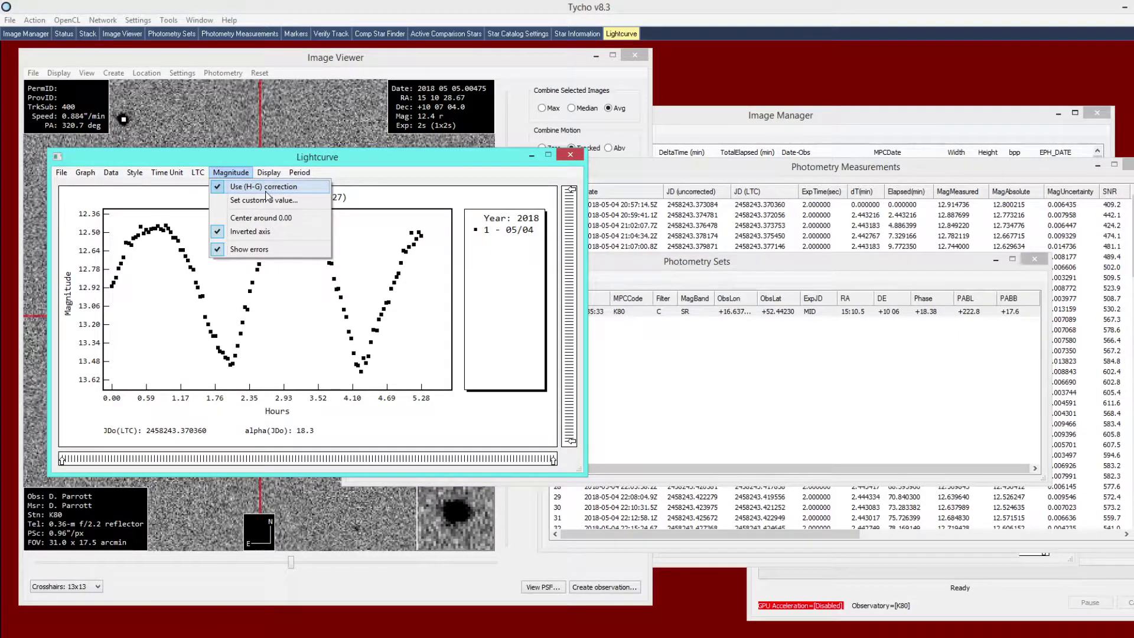
{"action": "mouse_move", "coordinate": [198, 173]}
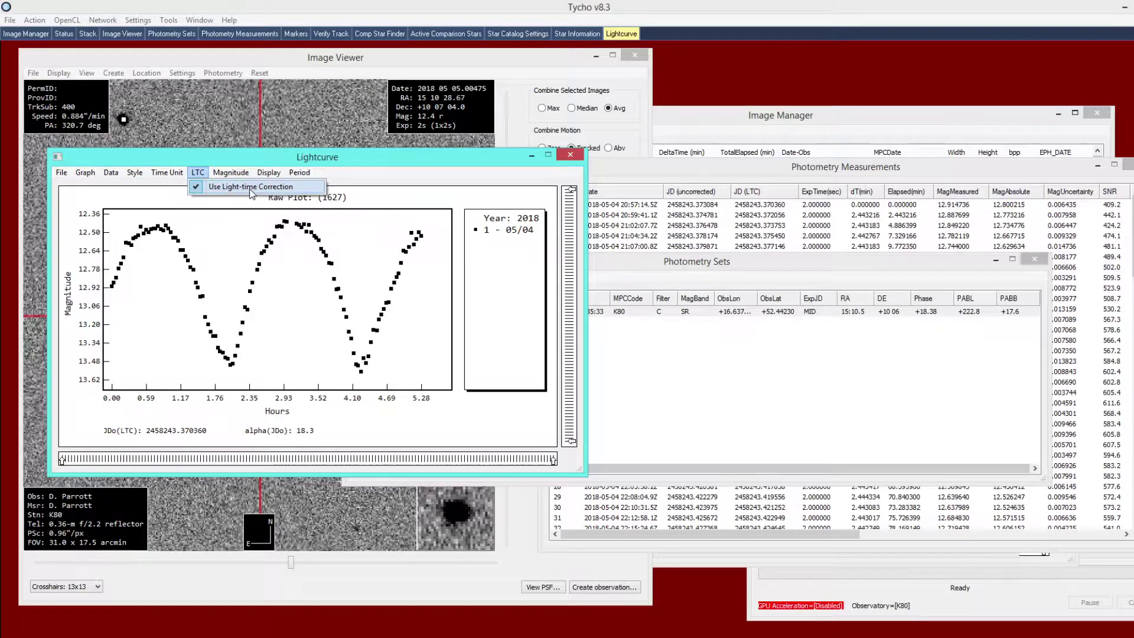
{"action": "left_click", "coordinate": [536, 234]}
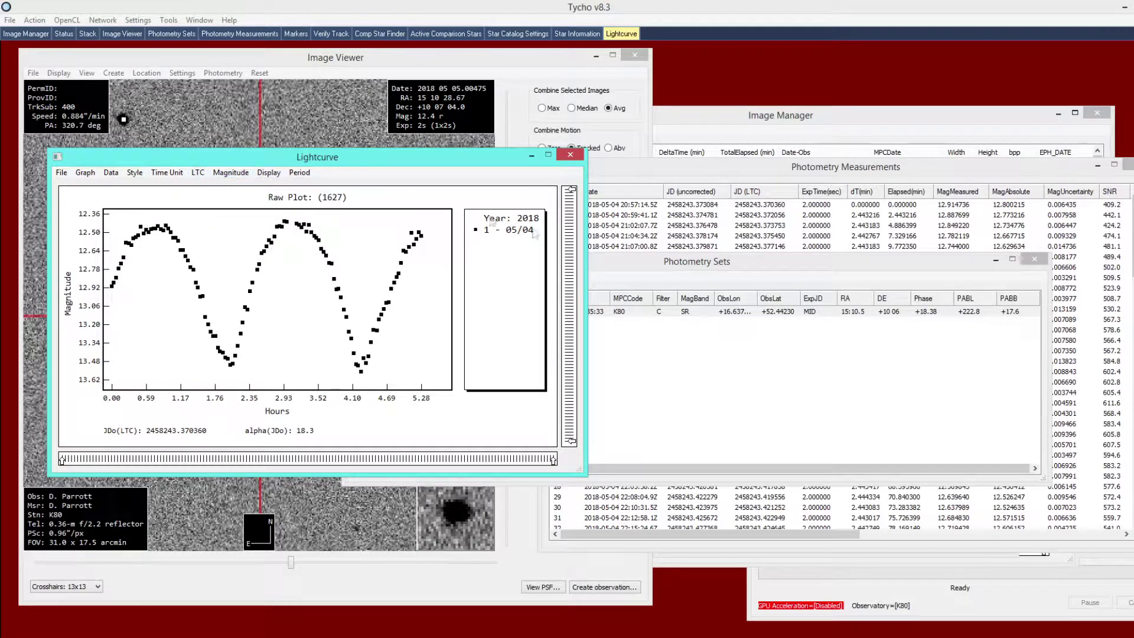
Step: Review the available actions for the Ivar photometry set and recheck the lightcurve's light-time and magnitude correction options
{"action": "left_click", "coordinate": [654, 328]}
{"action": "right_click", "coordinate": [595, 311]}
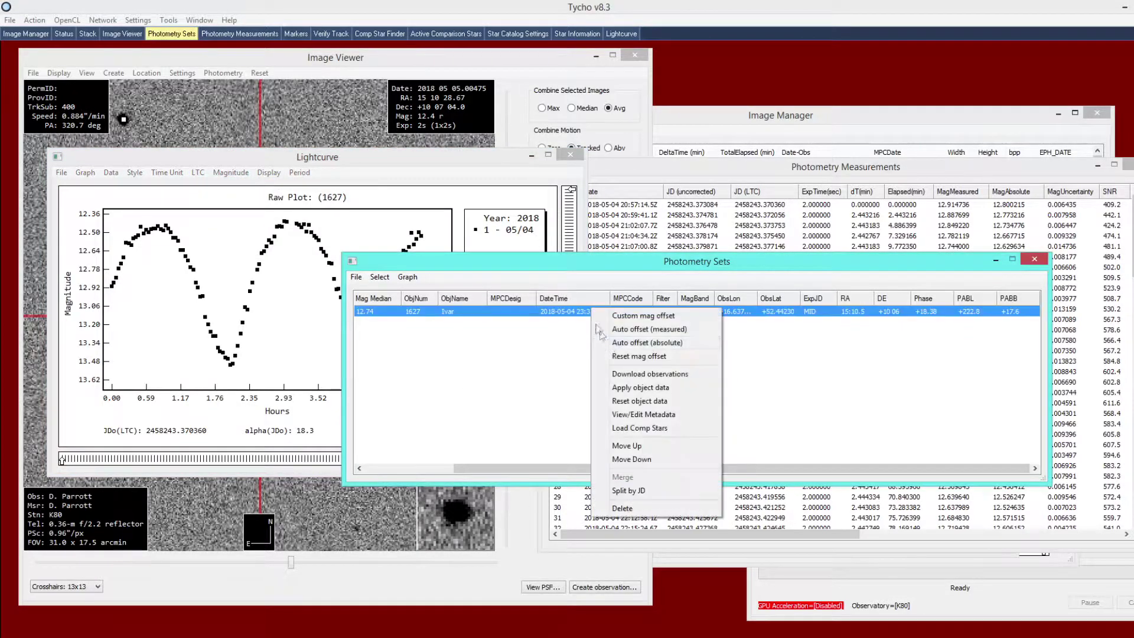
{"action": "left_click", "coordinate": [620, 390]}
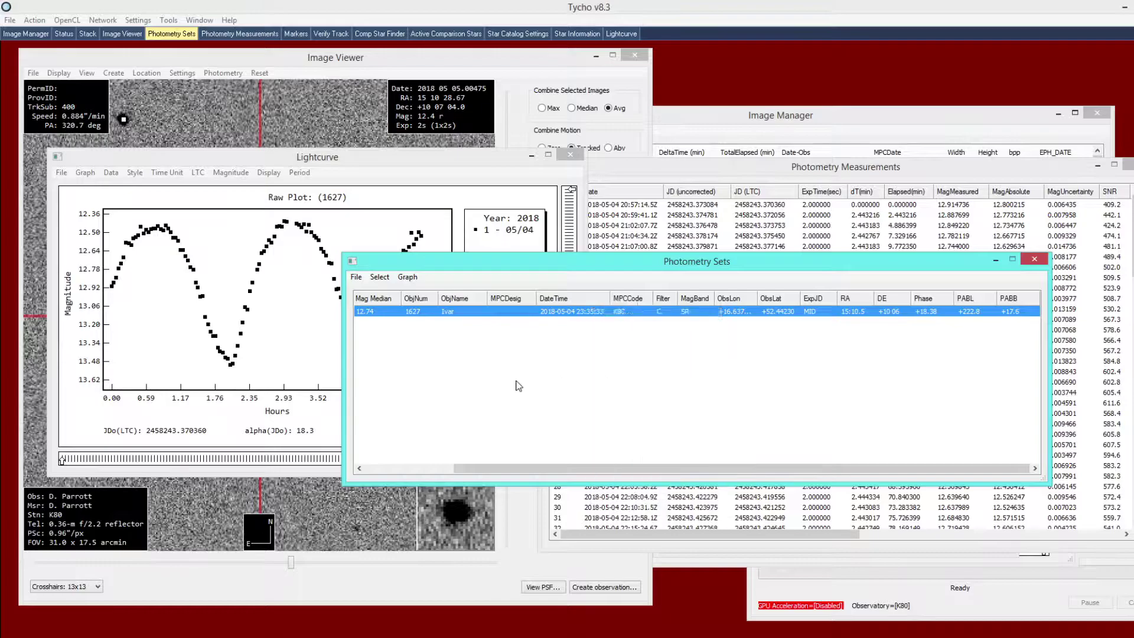
{"action": "left_click", "coordinate": [198, 172]}
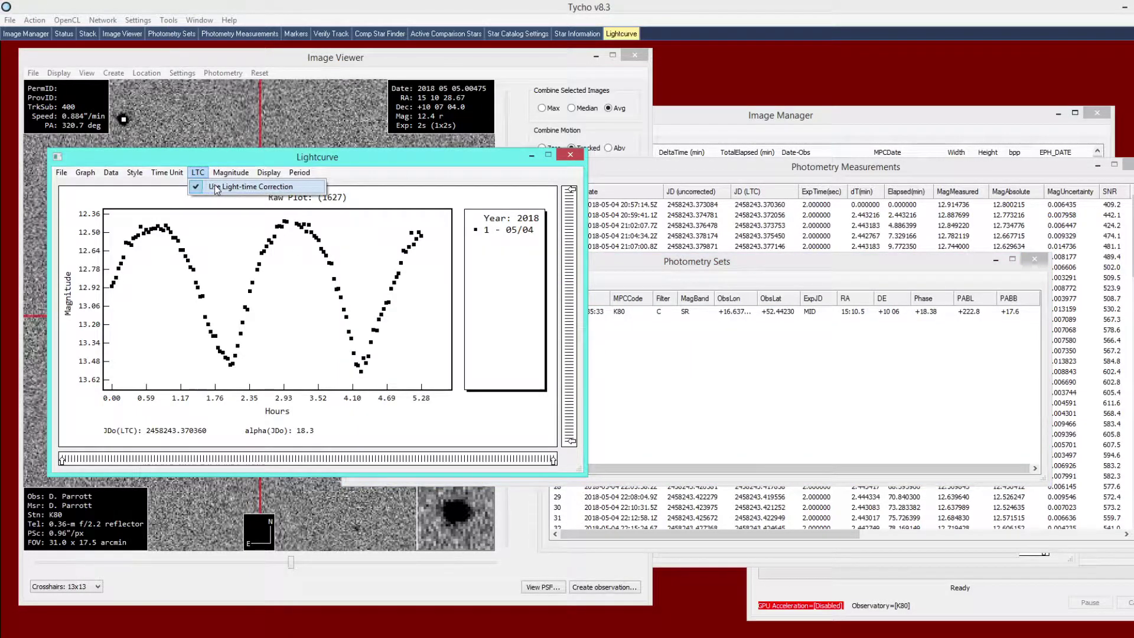
{"action": "mouse_move", "coordinate": [225, 173]}
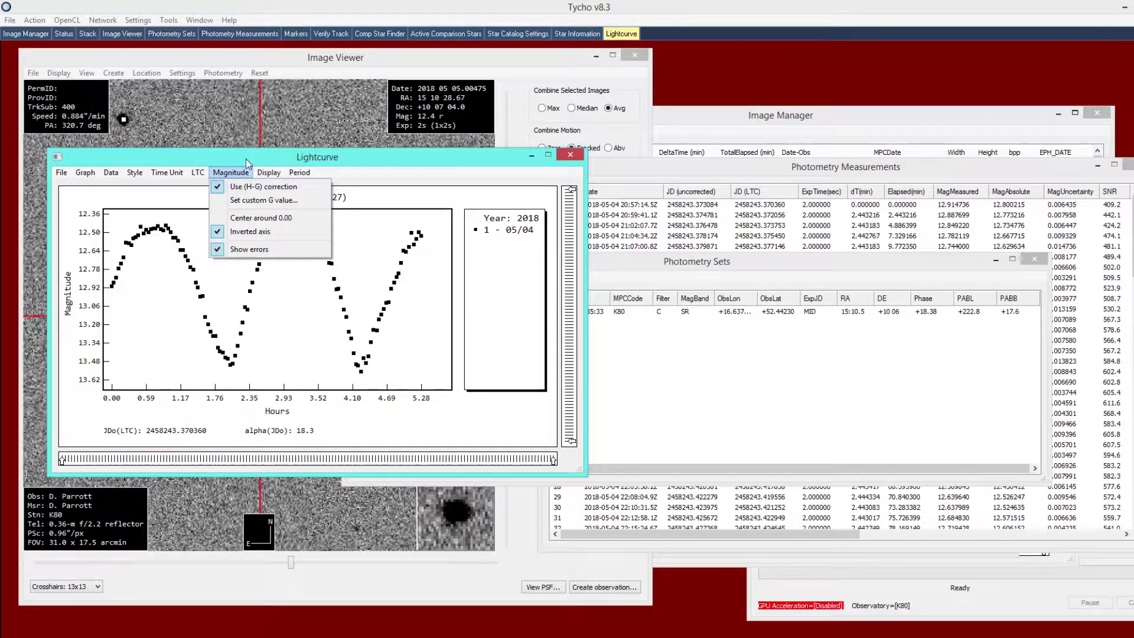
{"action": "left_click", "coordinate": [246, 159]}
Step: Move the Lightcurve and Photometry Sets windows apart and bring the lightcurve back to the front
{"action": "left_click_drag", "start_coordinate": [346, 160], "coordinate": [332, 117]}
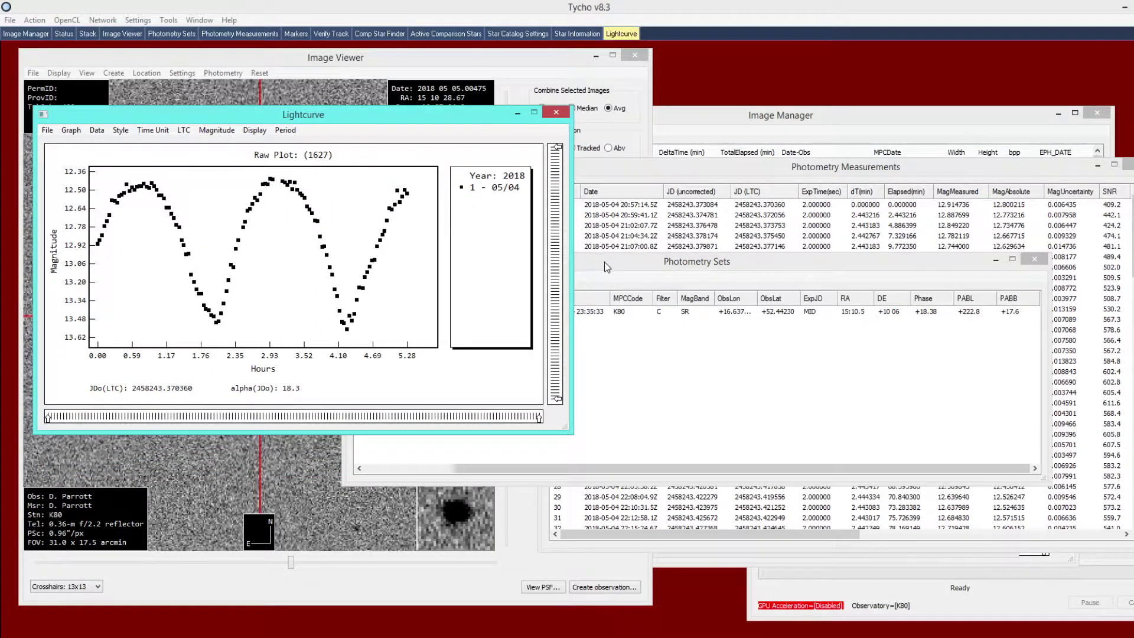
{"action": "left_click_drag", "start_coordinate": [607, 267], "coordinate": [682, 302]}
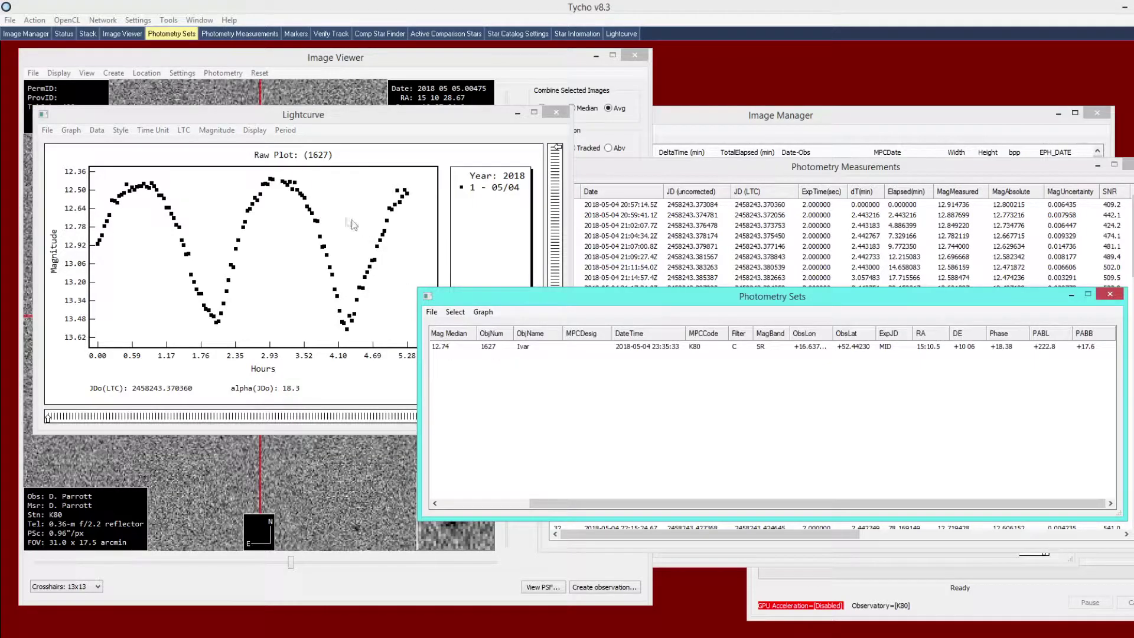
{"action": "left_click", "coordinate": [318, 176]}
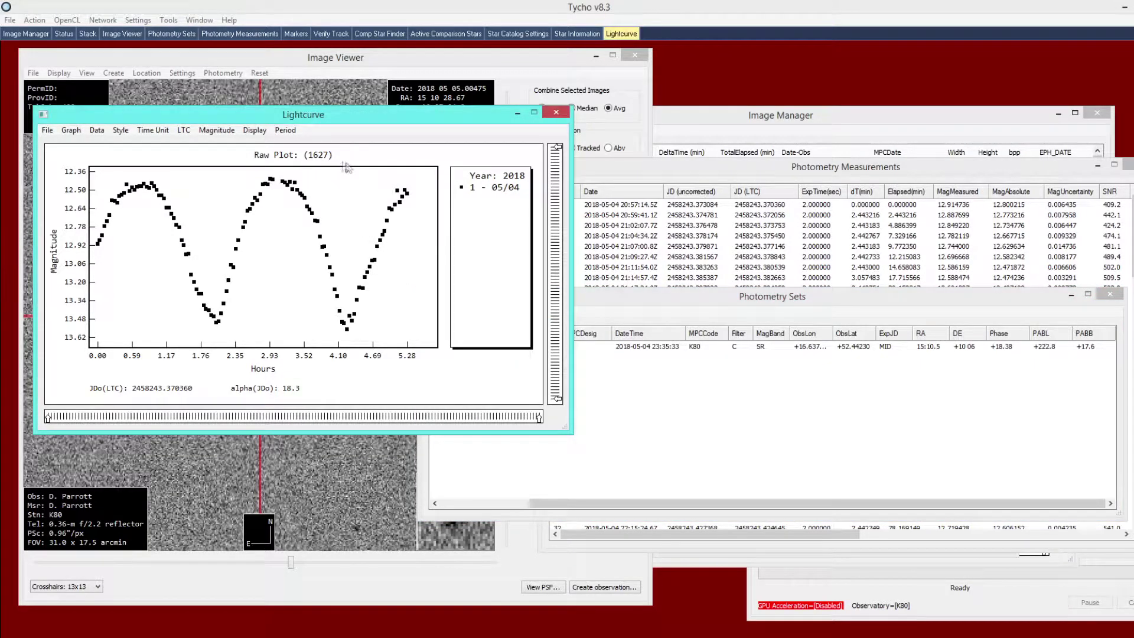
{"action": "left_click", "coordinate": [610, 298]}
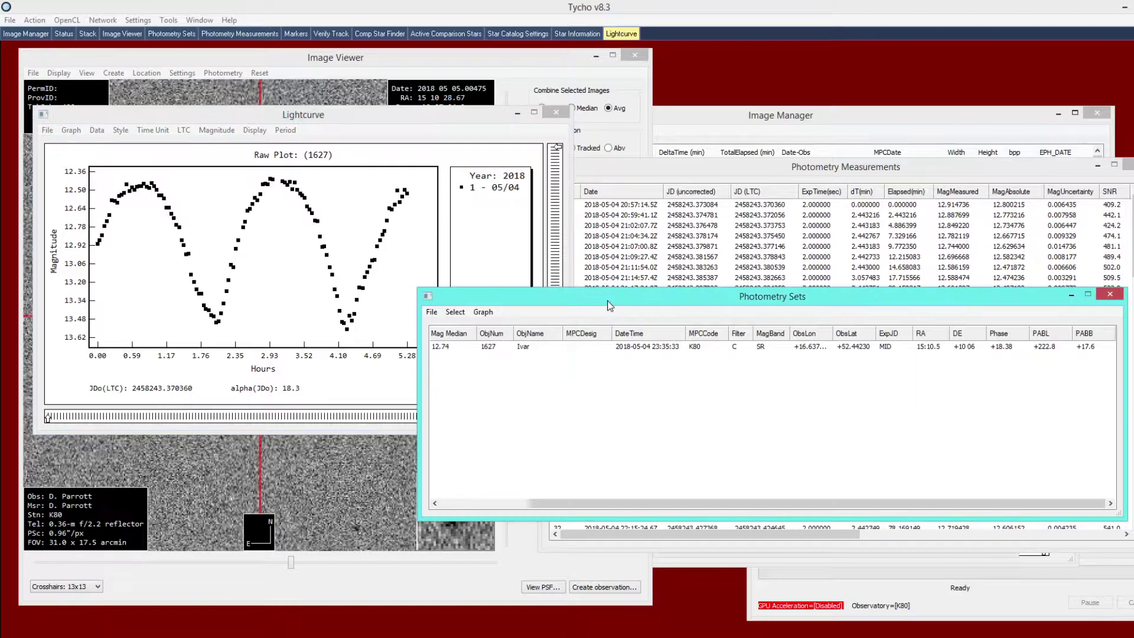
{"action": "left_click", "coordinate": [335, 125]}
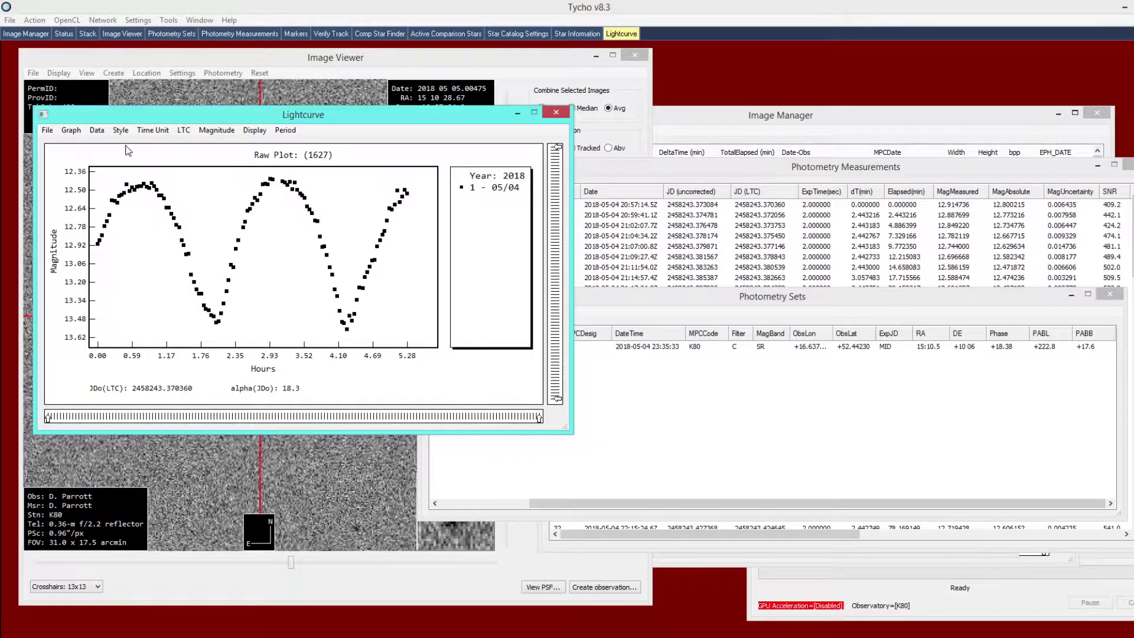
Step: Set a custom object label reading "My custom label" in the lightcurve's graph settings
{"action": "left_click", "coordinate": [75, 131]}
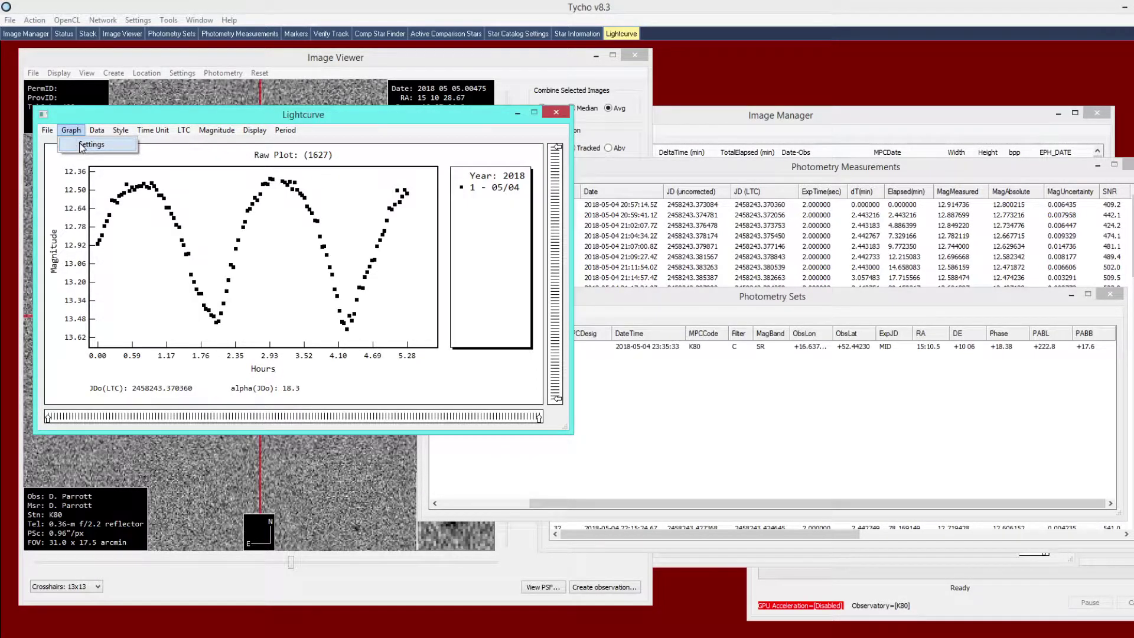
{"action": "left_click", "coordinate": [84, 146]}
{"action": "left_click", "coordinate": [165, 267]}
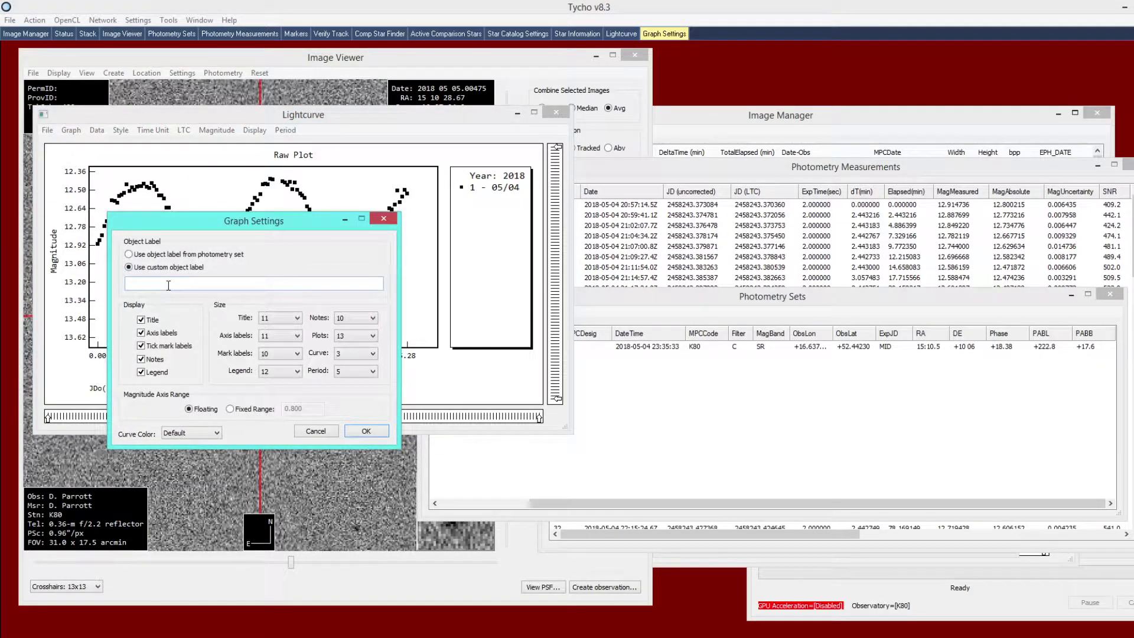
{"action": "type", "text": "My custom label"}
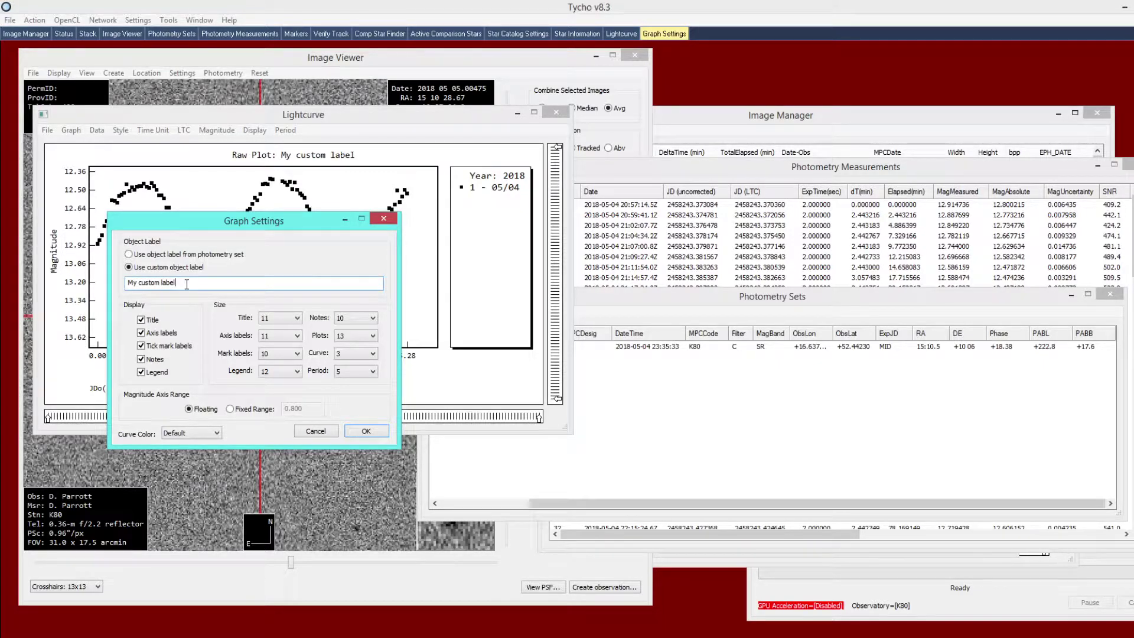
Step: Clear the custom label, switch back to the object label from the photometry set, and accept the graph settings
{"action": "left_click_drag", "start_coordinate": [187, 284], "coordinate": [63, 277]}
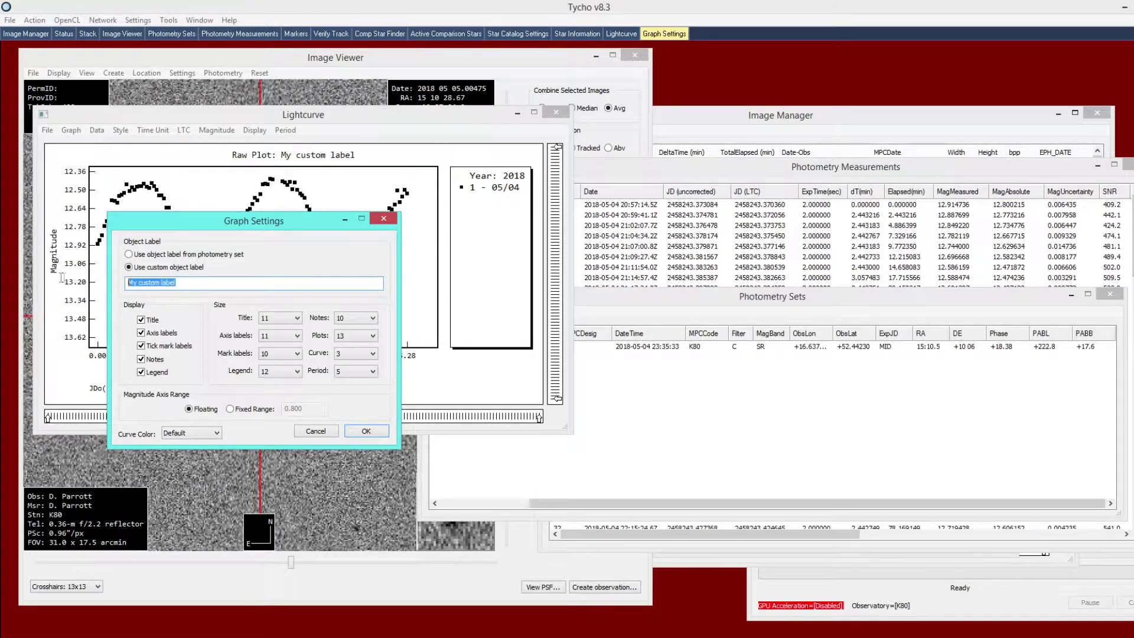
{"action": "key", "text": "BackSpace"}
{"action": "left_click", "coordinate": [169, 255]}
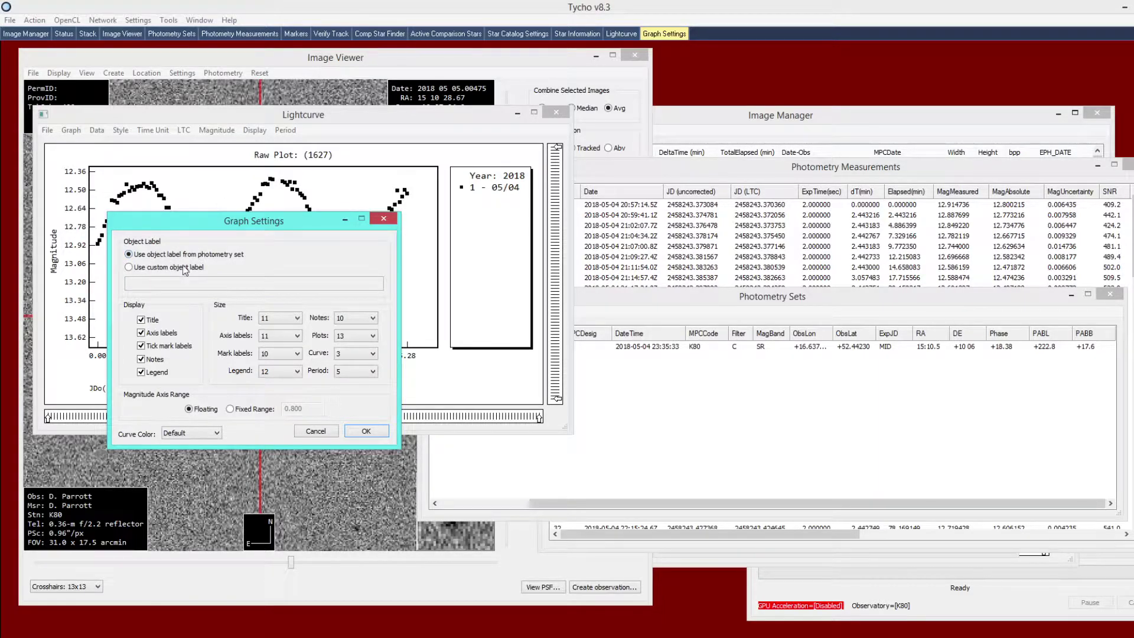
{"action": "left_click", "coordinate": [367, 430]}
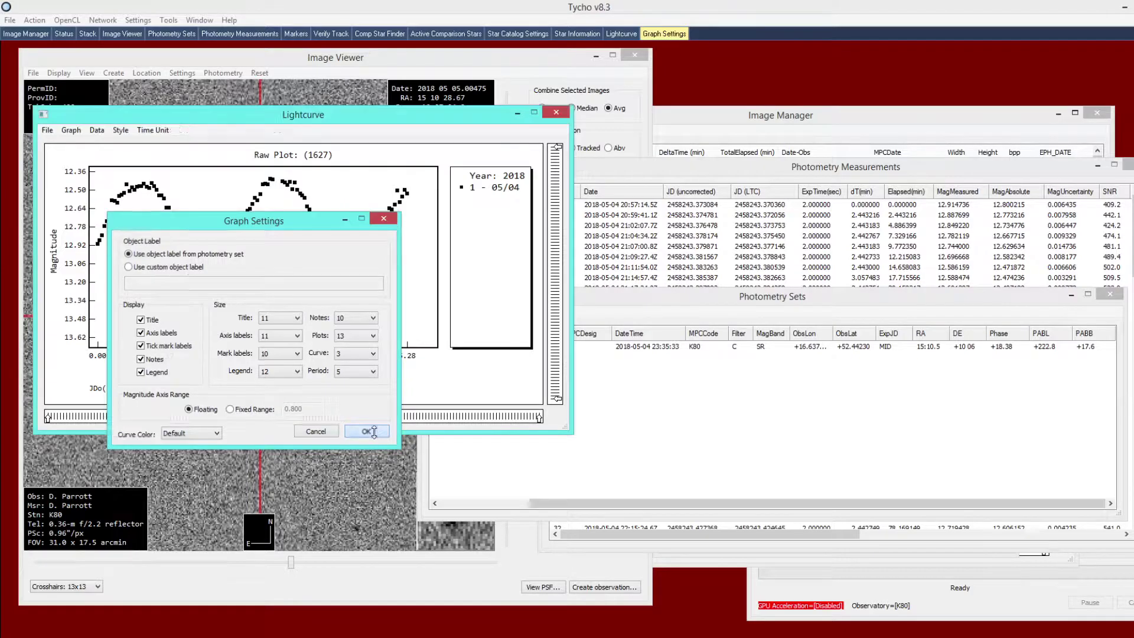
Step: Open the period search for the lightcurve and move its window clear of the plot
{"action": "left_click", "coordinate": [647, 406]}
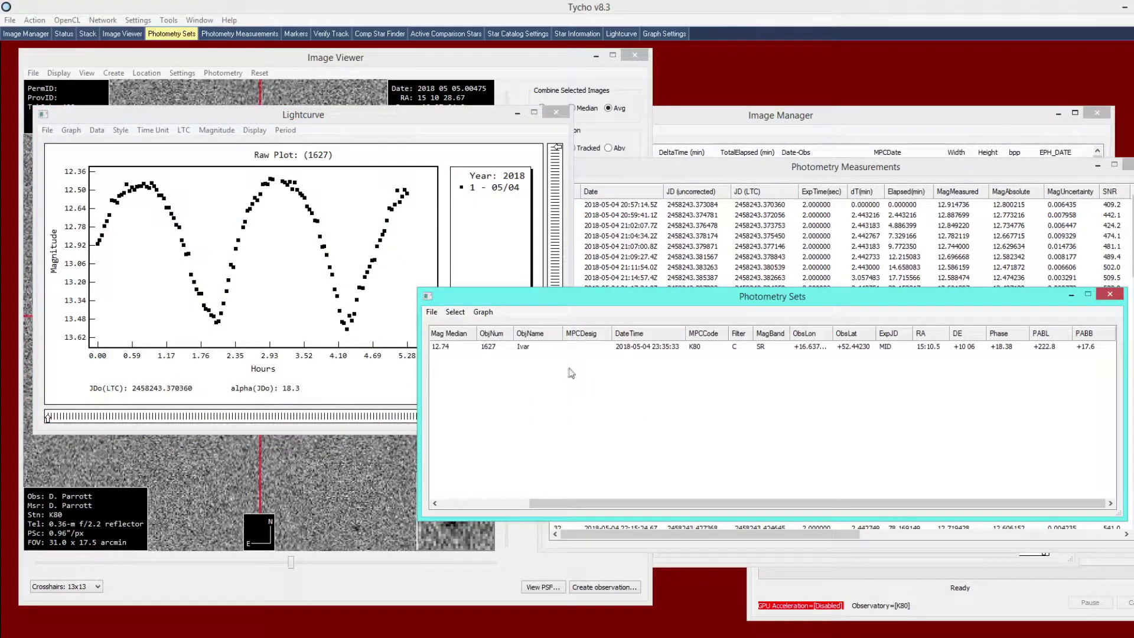
{"action": "left_click", "coordinate": [354, 227]}
{"action": "left_click", "coordinate": [284, 131]}
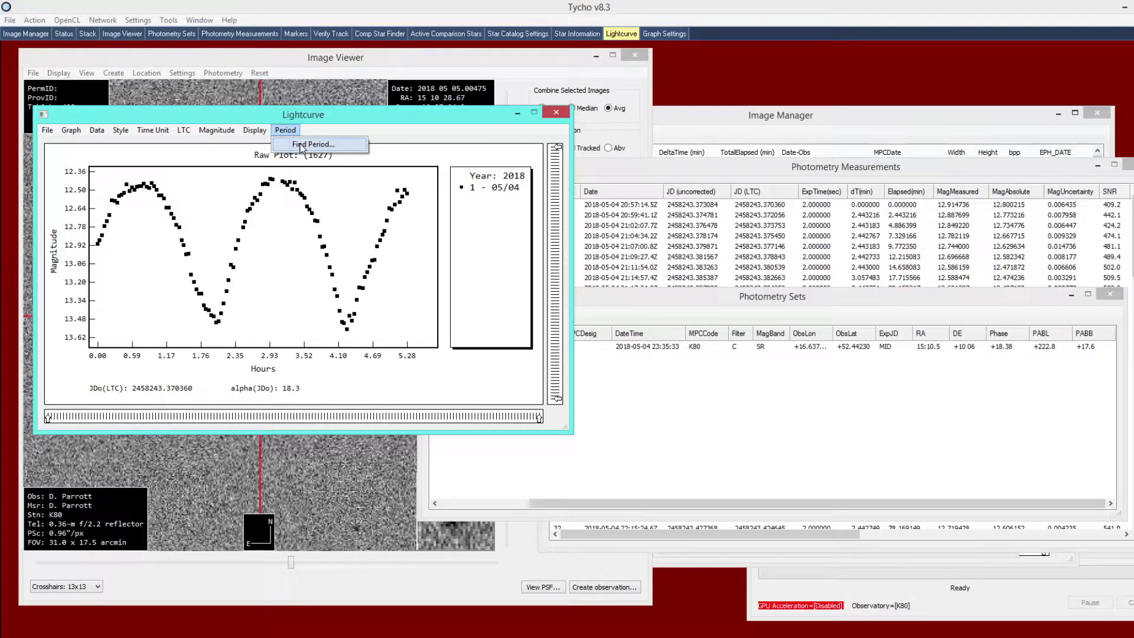
{"action": "left_click", "coordinate": [301, 145]}
{"action": "left_click_drag", "start_coordinate": [181, 38], "coordinate": [757, 280]}
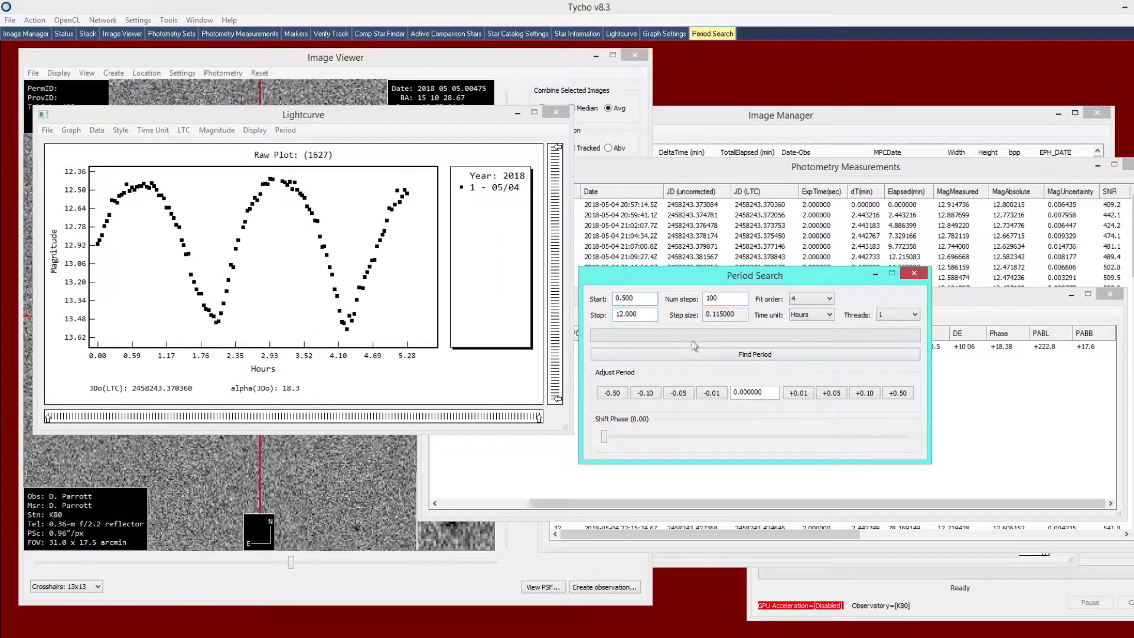
Step: Set the period search's number of steps to 8000
{"action": "double_click", "coordinate": [725, 299]}
{"action": "type", "text": "8000"}
{"action": "left_click_drag", "start_coordinate": [732, 300], "coordinate": [686, 299]}
{"action": "left_click", "coordinate": [646, 299]}
Step: Switch the lightcurve's time unit to minutes and set the period search's own time unit to hours
{"action": "left_click", "coordinate": [154, 131]}
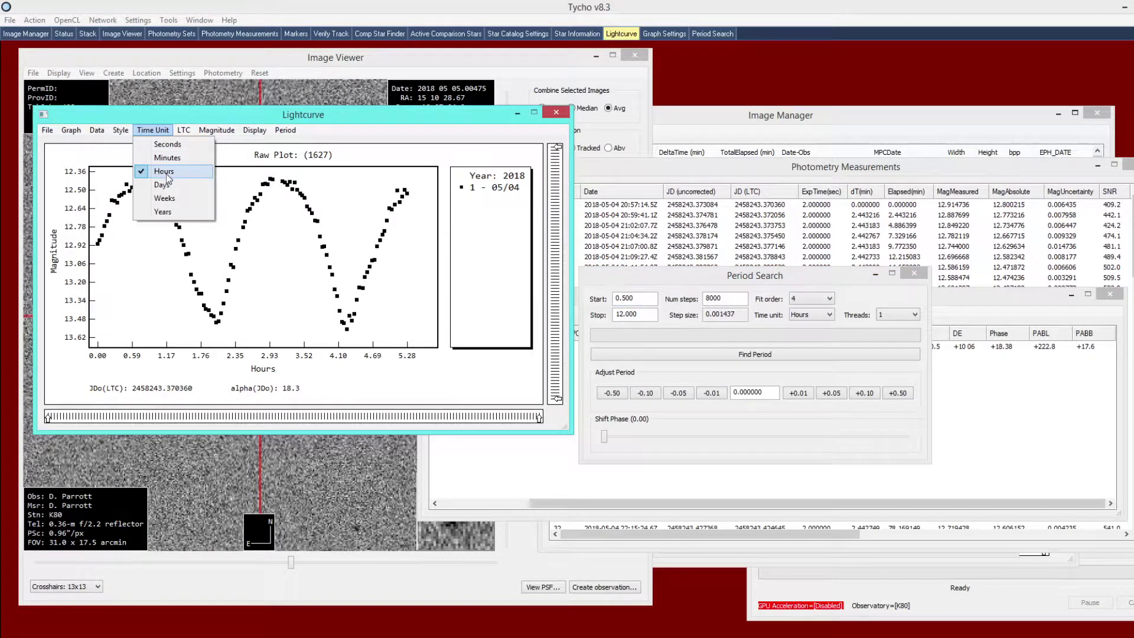
{"action": "left_click", "coordinate": [168, 159]}
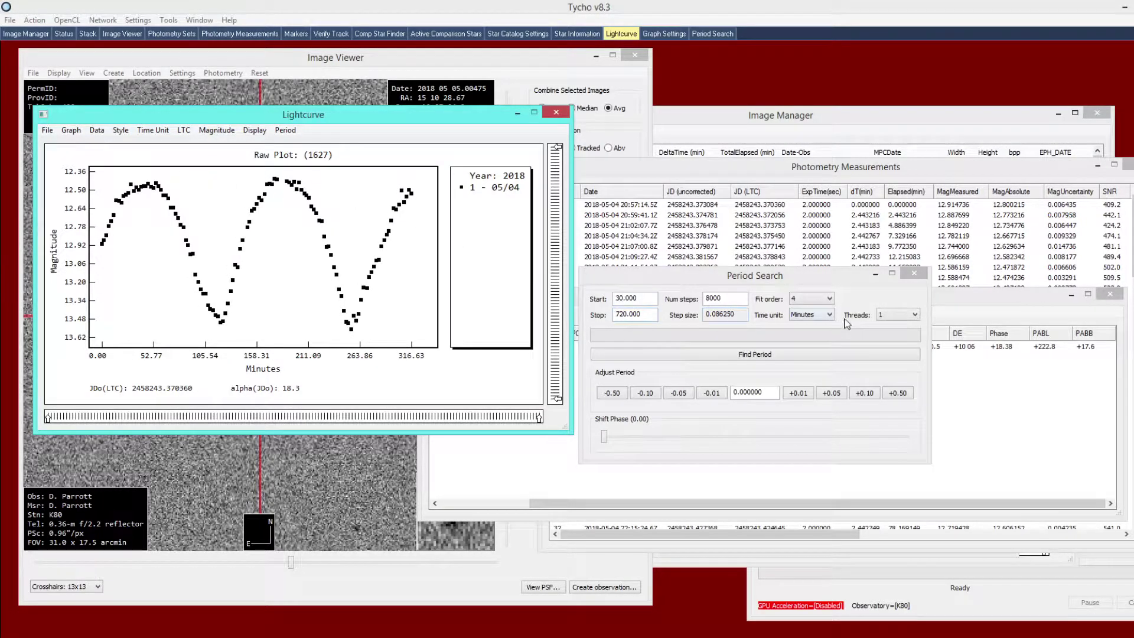
{"action": "left_click", "coordinate": [808, 316]}
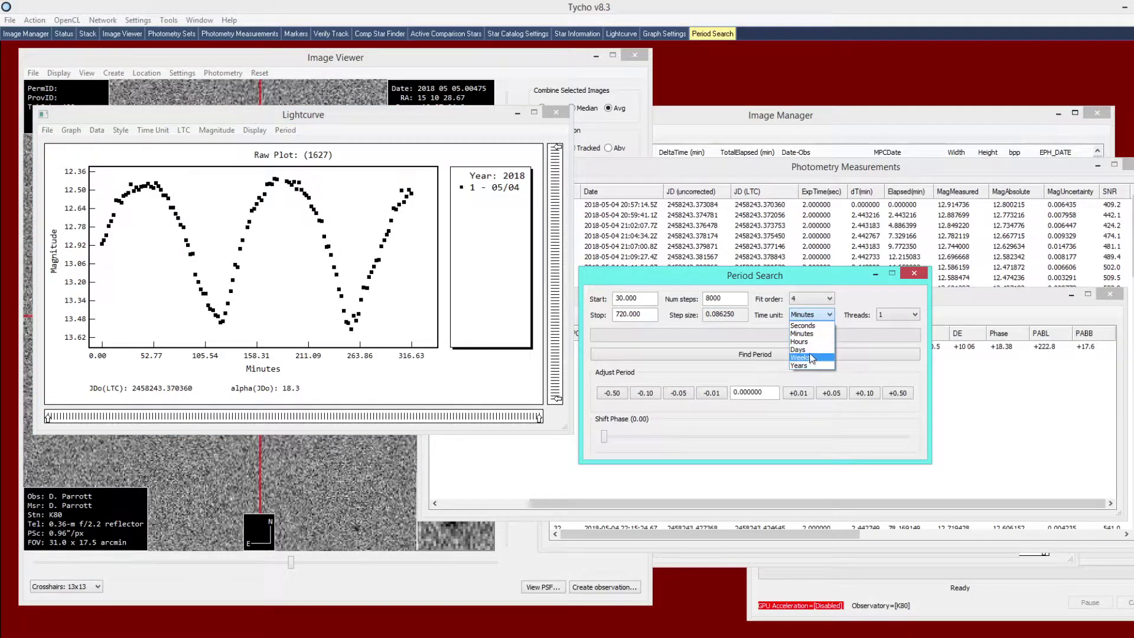
{"action": "left_click", "coordinate": [802, 341]}
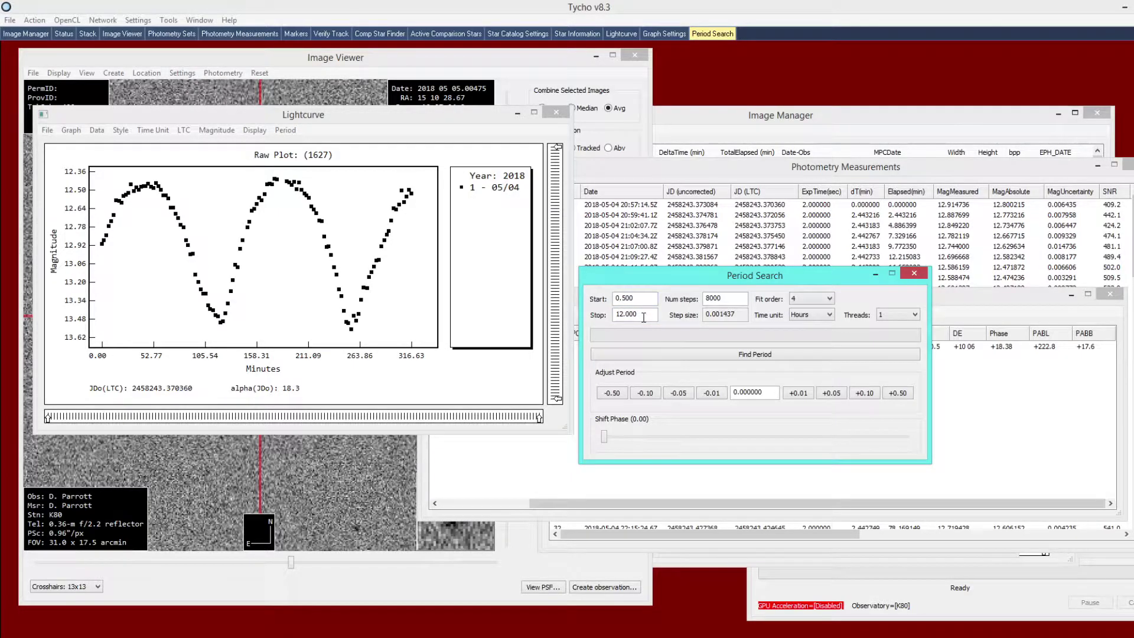
Step: Assign 8 threads to the period search and run it over 0.5 to 12 hours with fit order 4
{"action": "left_click", "coordinate": [896, 314]}
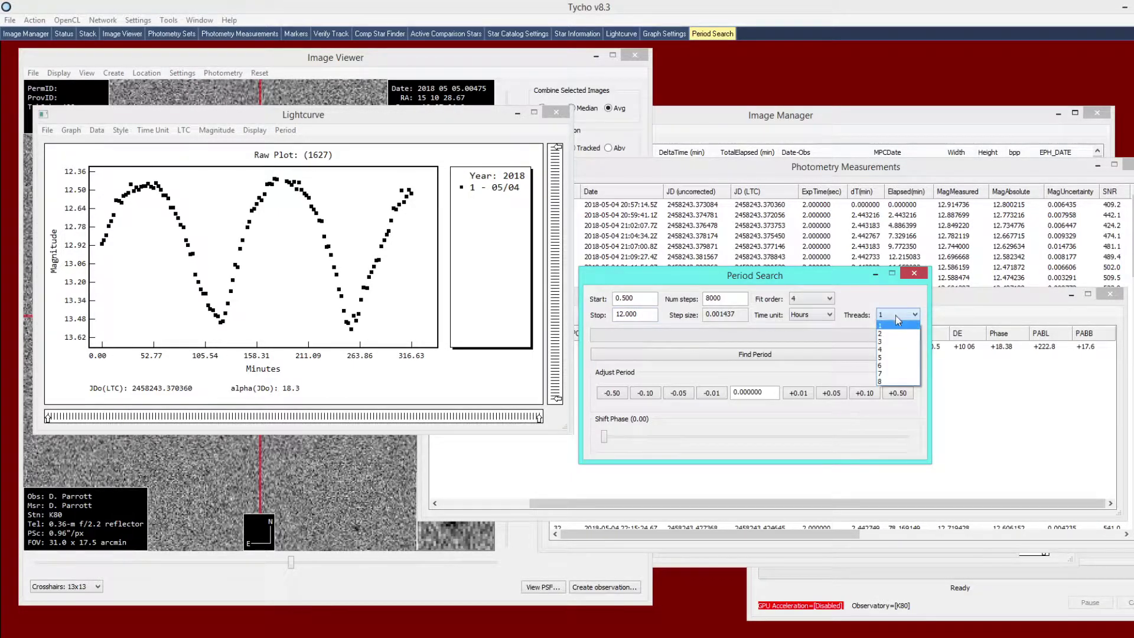
{"action": "left_click", "coordinate": [885, 382]}
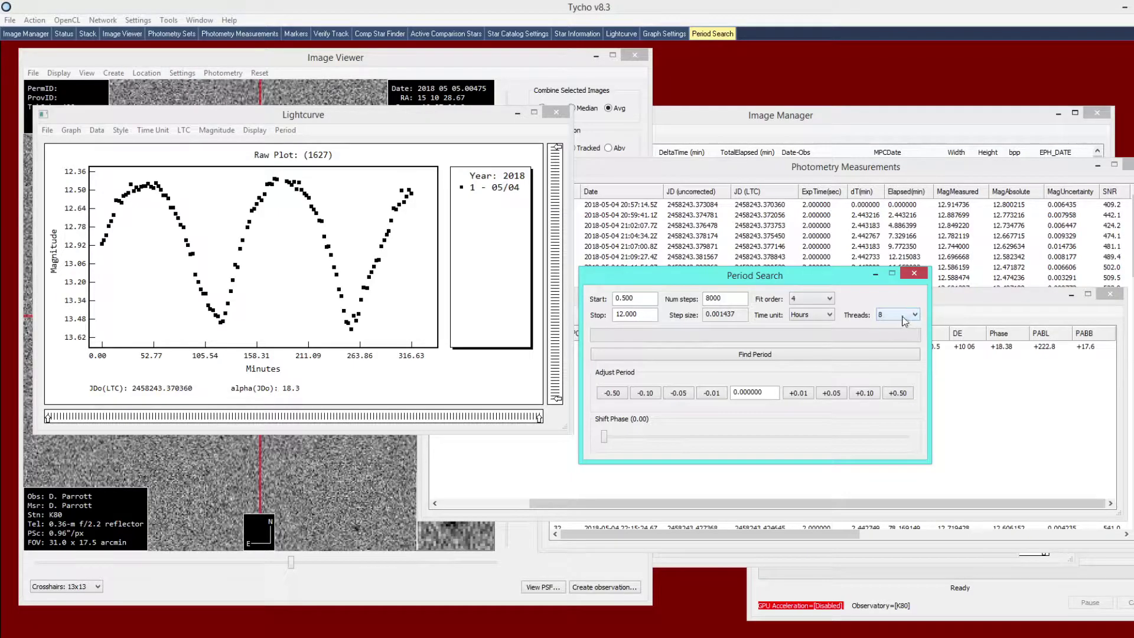
{"action": "left_click_drag", "start_coordinate": [799, 280], "coordinate": [780, 267]}
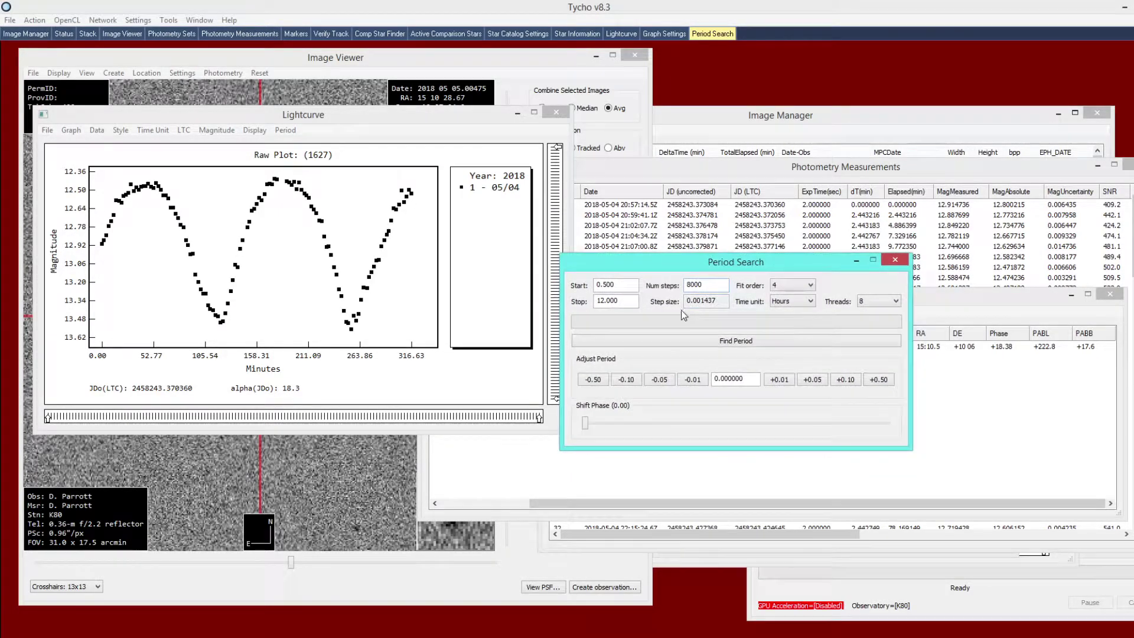
{"action": "left_click", "coordinate": [706, 345]}
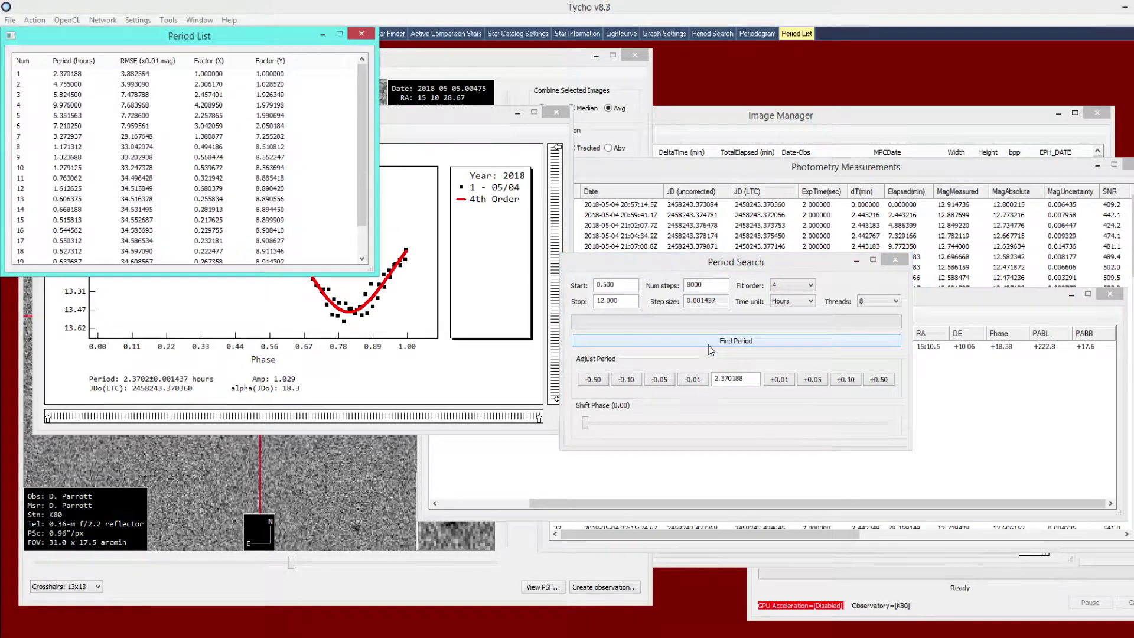
Step: Move the period list and the periodogram windows clear of the lightcurve's phased plot
{"action": "left_click_drag", "start_coordinate": [140, 35], "coordinate": [698, 283]}
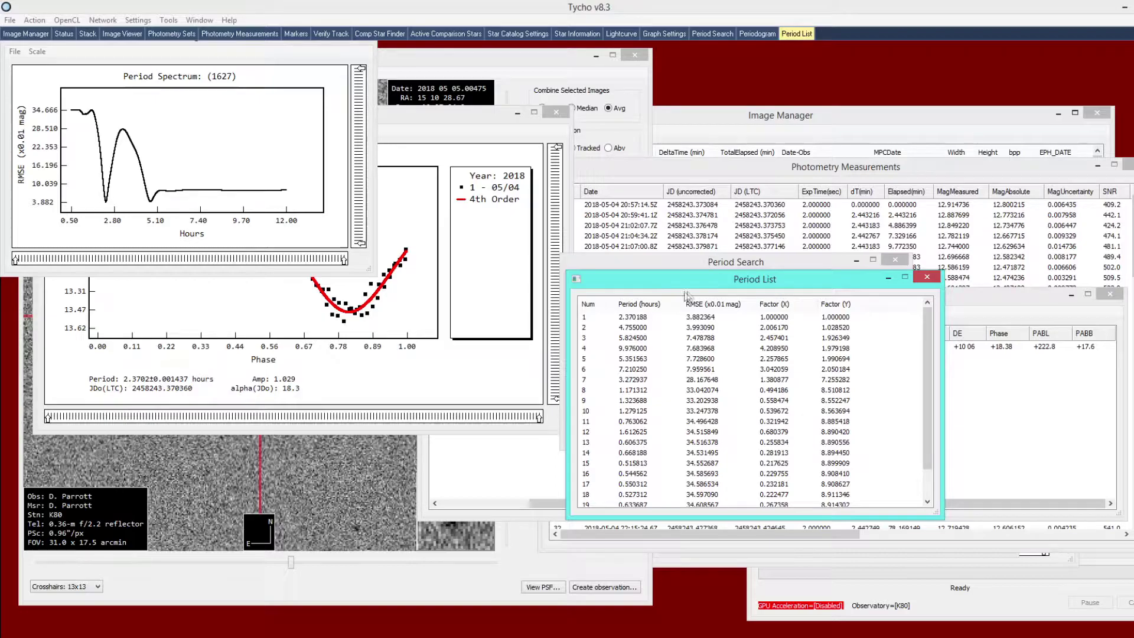
{"action": "left_click_drag", "start_coordinate": [730, 284], "coordinate": [781, 307]}
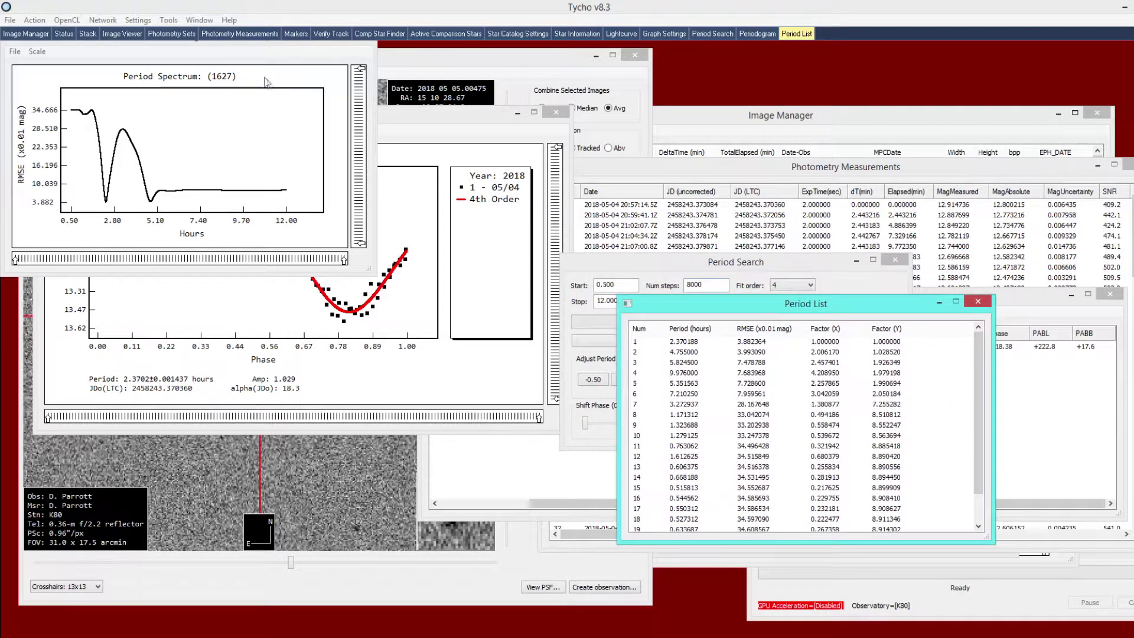
{"action": "left_click", "coordinate": [234, 66]}
{"action": "left_click_drag", "start_coordinate": [193, 46], "coordinate": [913, 119]}
{"action": "left_click_drag", "start_coordinate": [720, 305], "coordinate": [665, 341]}
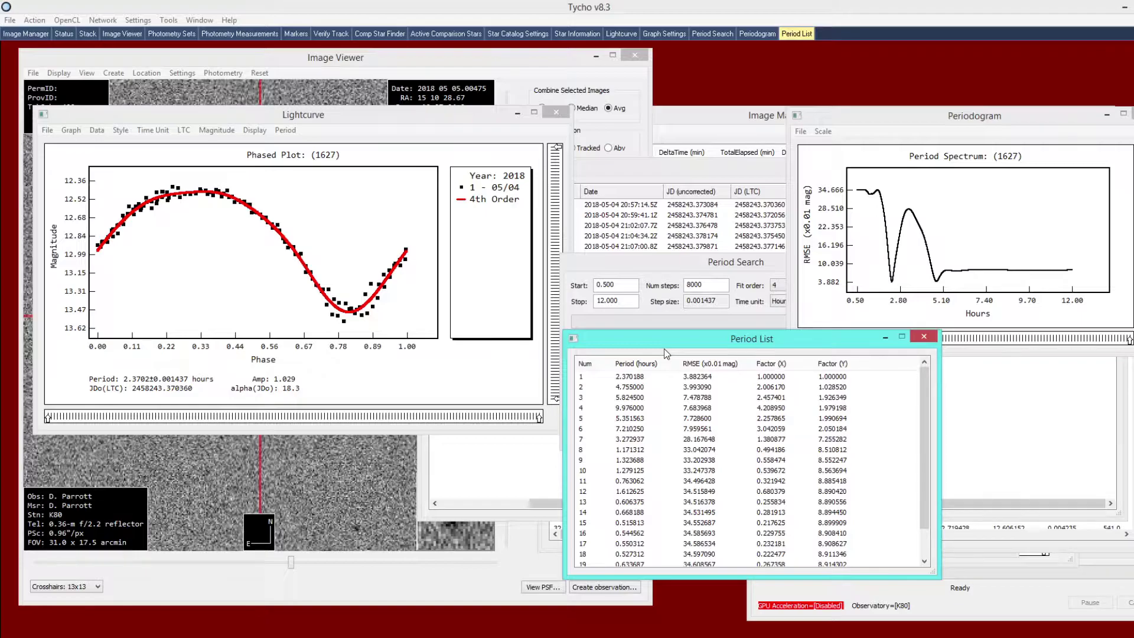
Step: Phase the lightcurve with the second candidate in the period list, 4.755 hours
{"action": "left_click", "coordinate": [302, 335]}
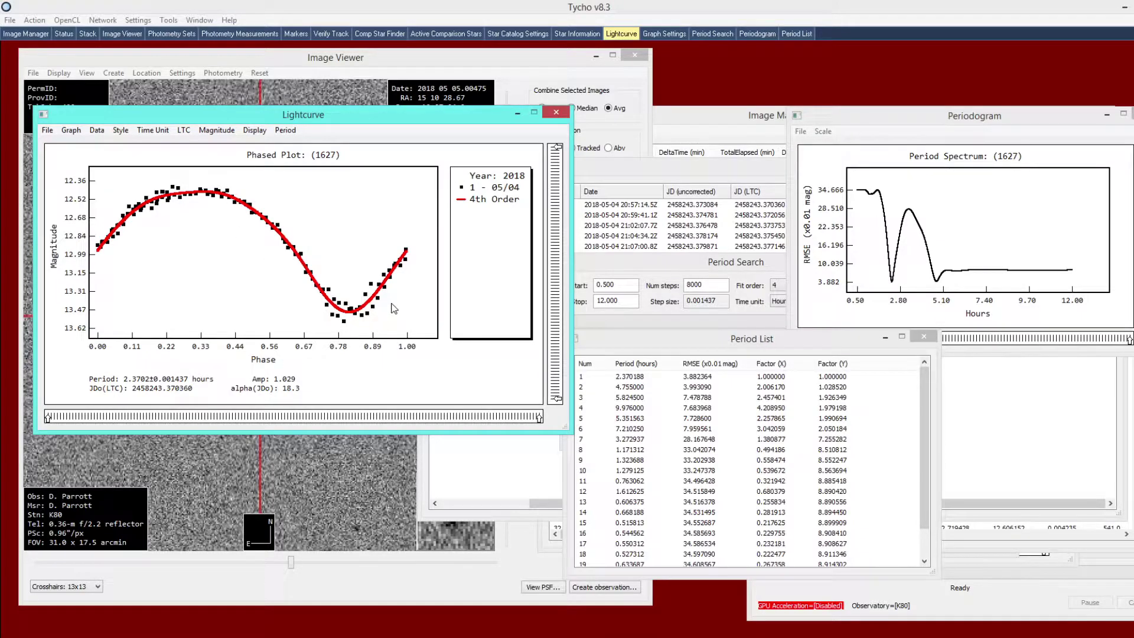
{"action": "left_click_drag", "start_coordinate": [661, 344], "coordinate": [692, 332]}
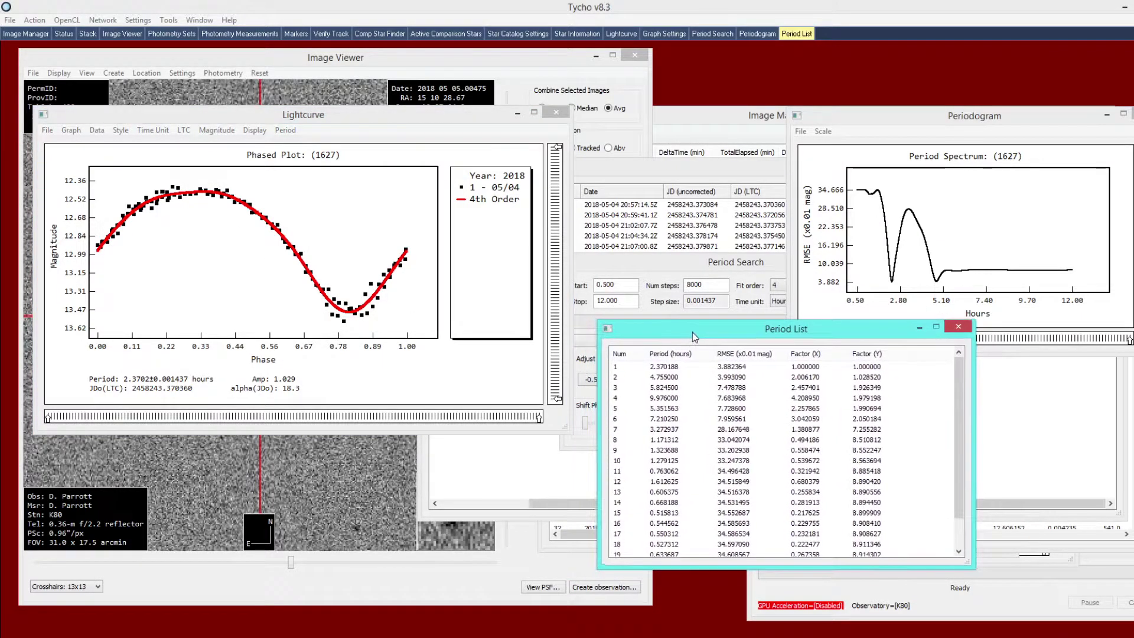
{"action": "left_click", "coordinate": [687, 378]}
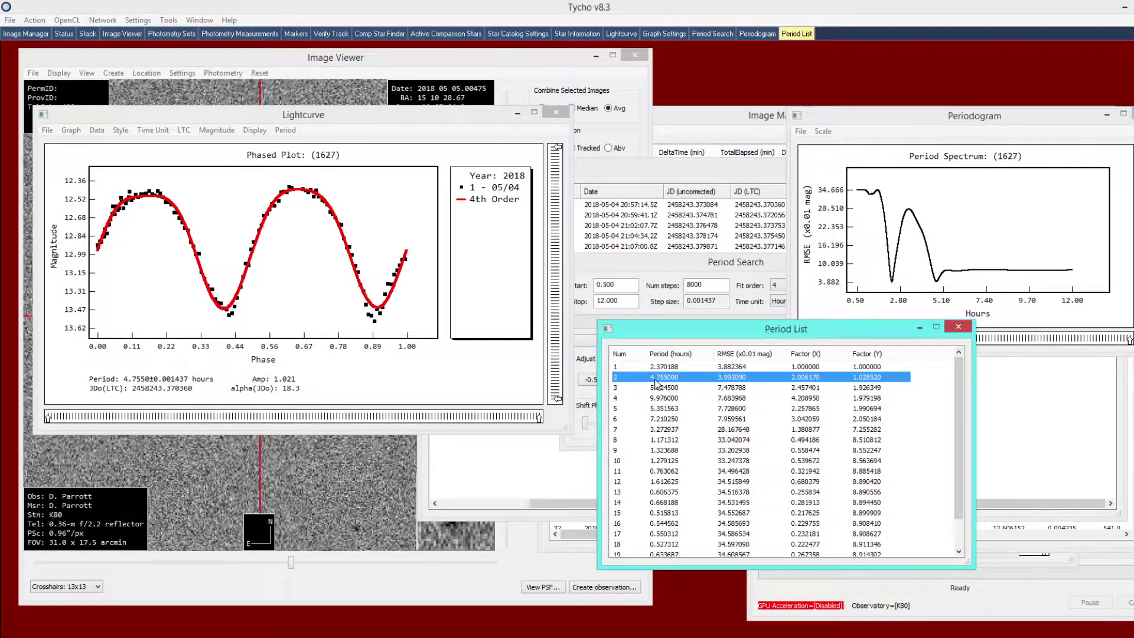
{"action": "left_click", "coordinate": [723, 118]}
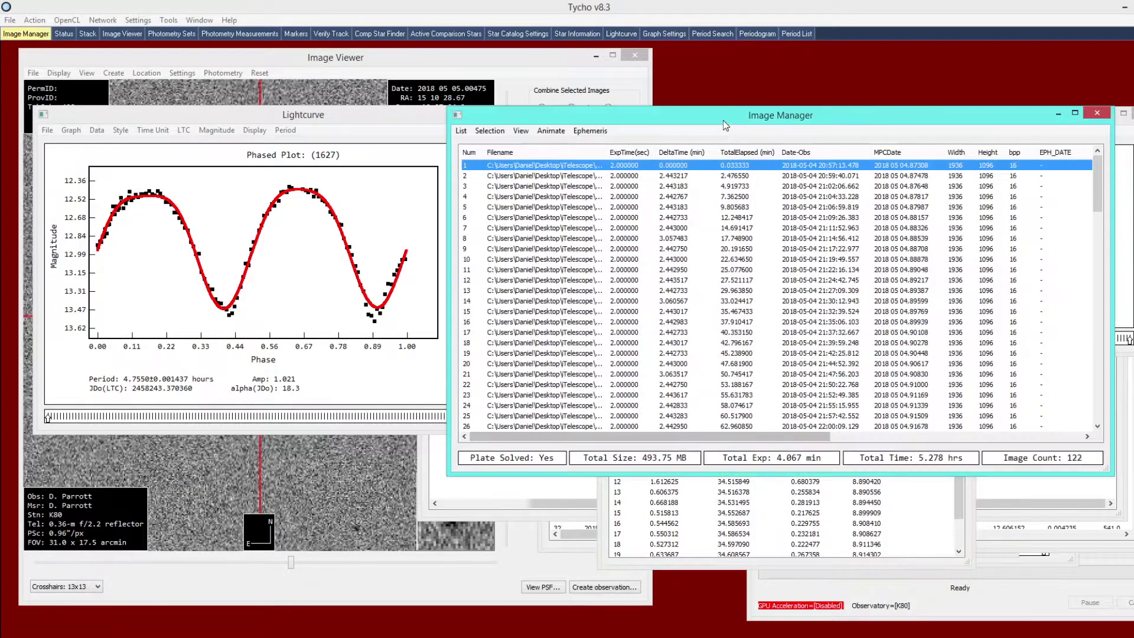
{"action": "left_click", "coordinate": [462, 130]}
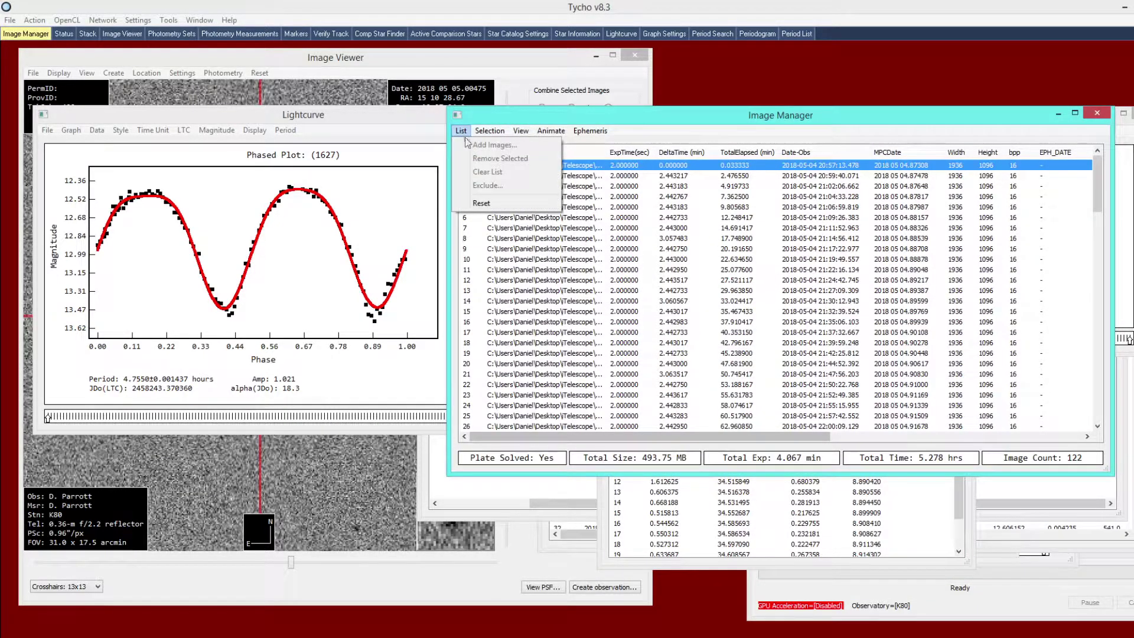
{"action": "left_click", "coordinate": [481, 204]}
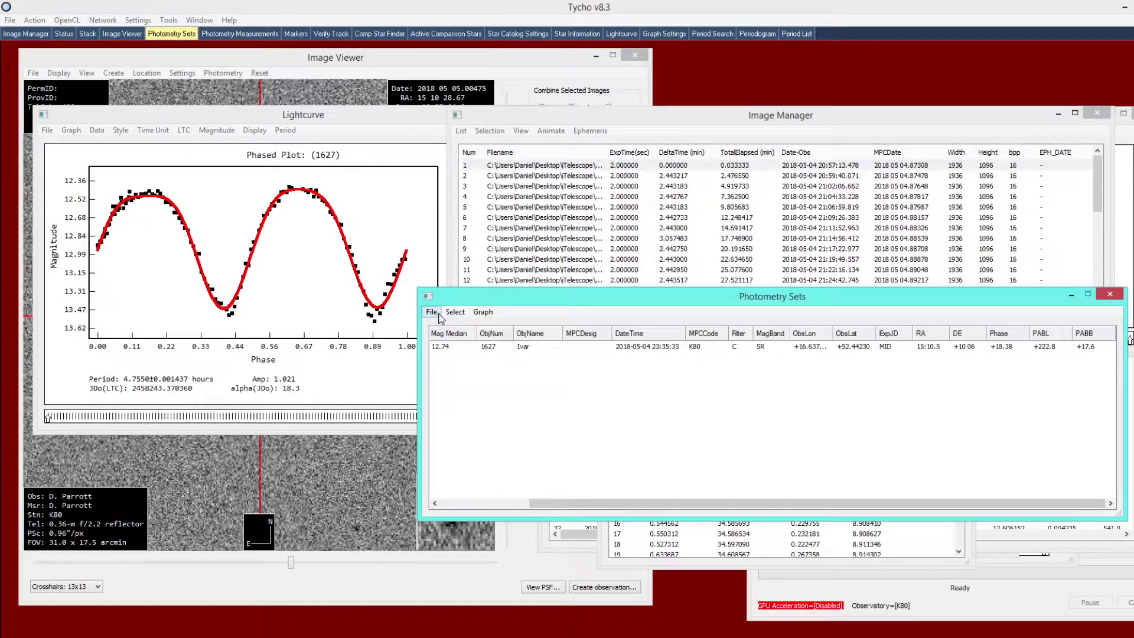
Step: Save the Ivar photometry set to the photometry repository under the name "ivar_n1"
{"action": "left_click", "coordinate": [430, 316]}
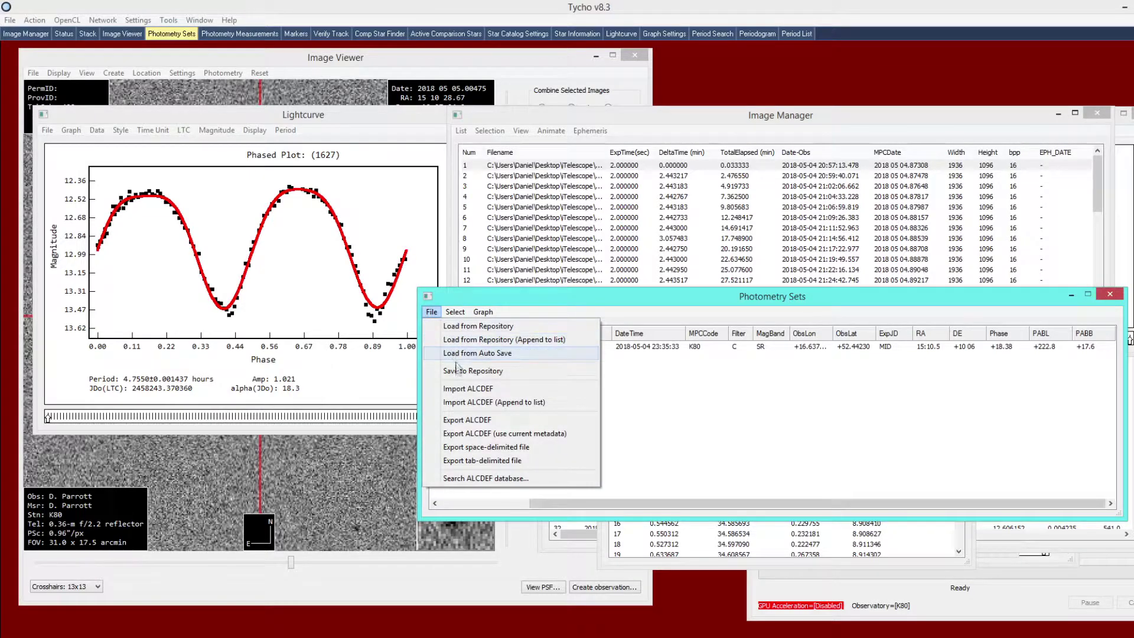
{"action": "left_click", "coordinate": [501, 372]}
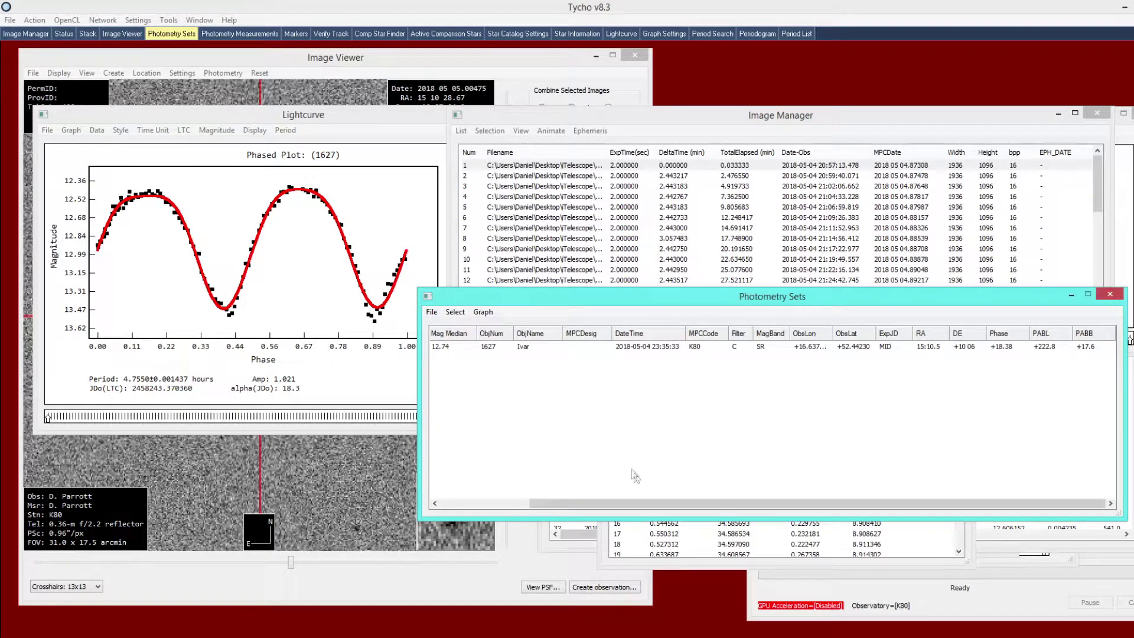
{"action": "left_click", "coordinate": [434, 315]}
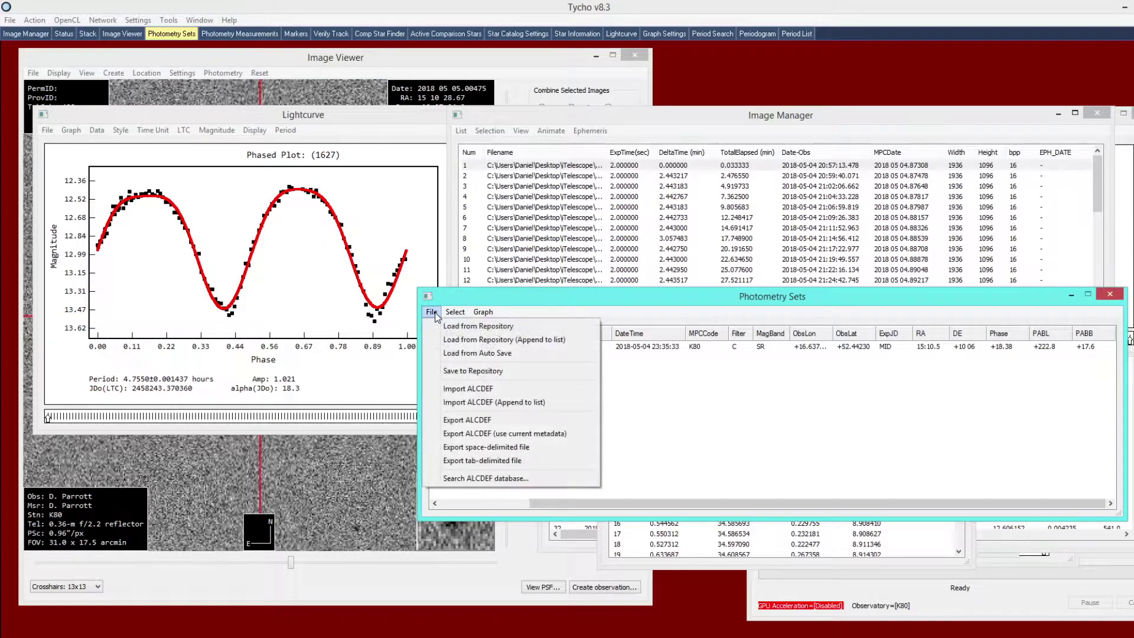
{"action": "left_click", "coordinate": [465, 372]}
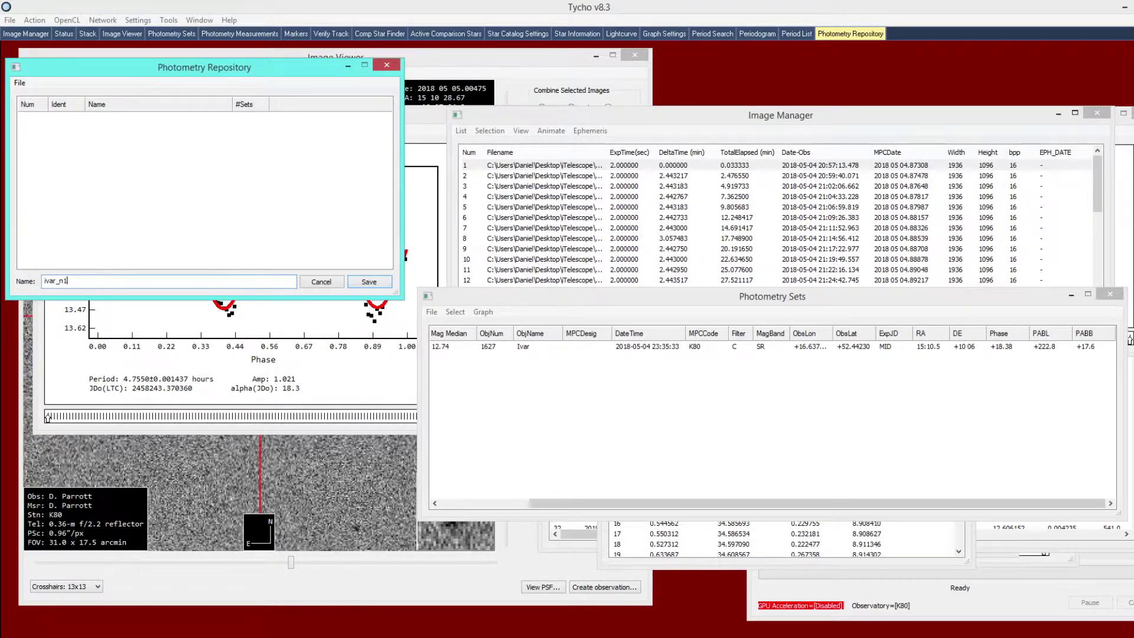
{"action": "left_click_drag", "start_coordinate": [147, 72], "coordinate": [304, 193]}
{"action": "left_click", "coordinate": [512, 399]}
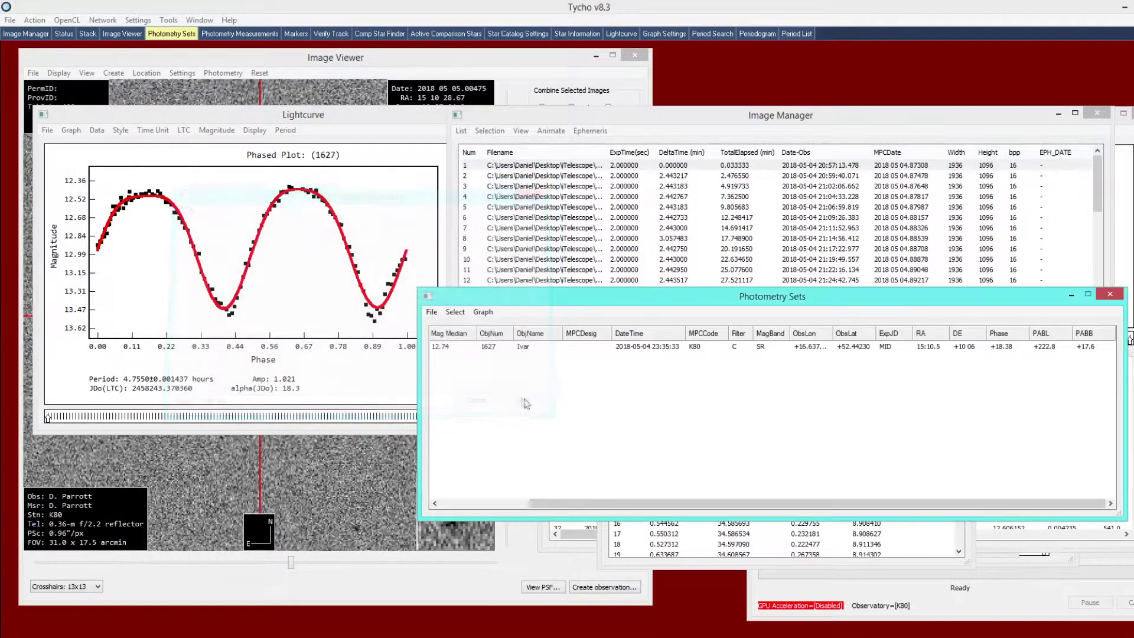
{"action": "left_click", "coordinate": [432, 313]}
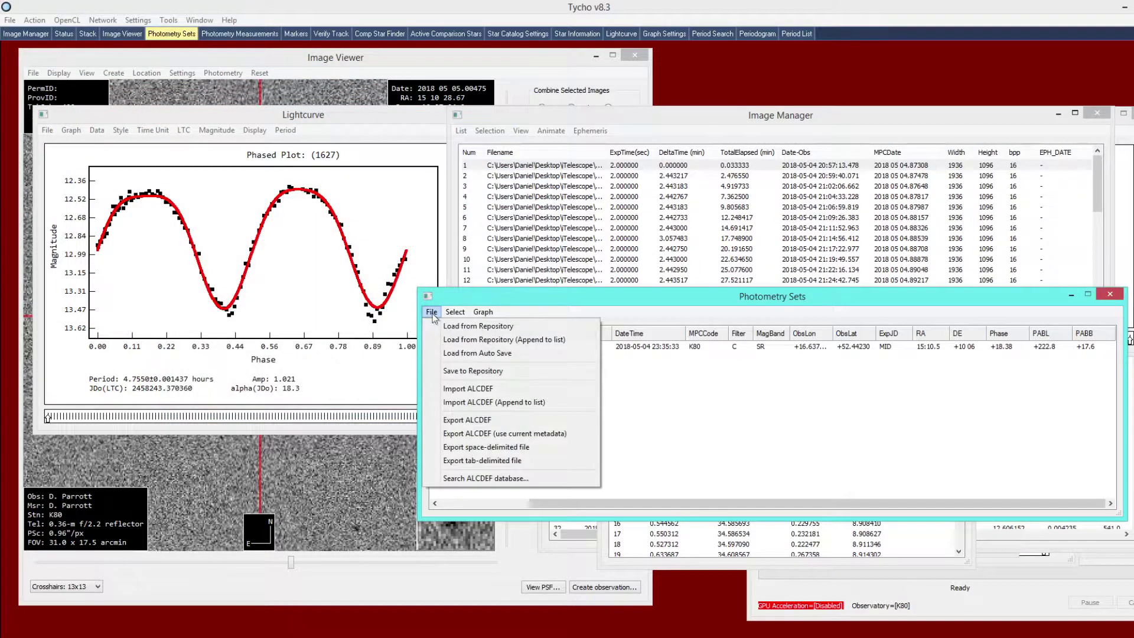
{"action": "left_click", "coordinate": [679, 399]}
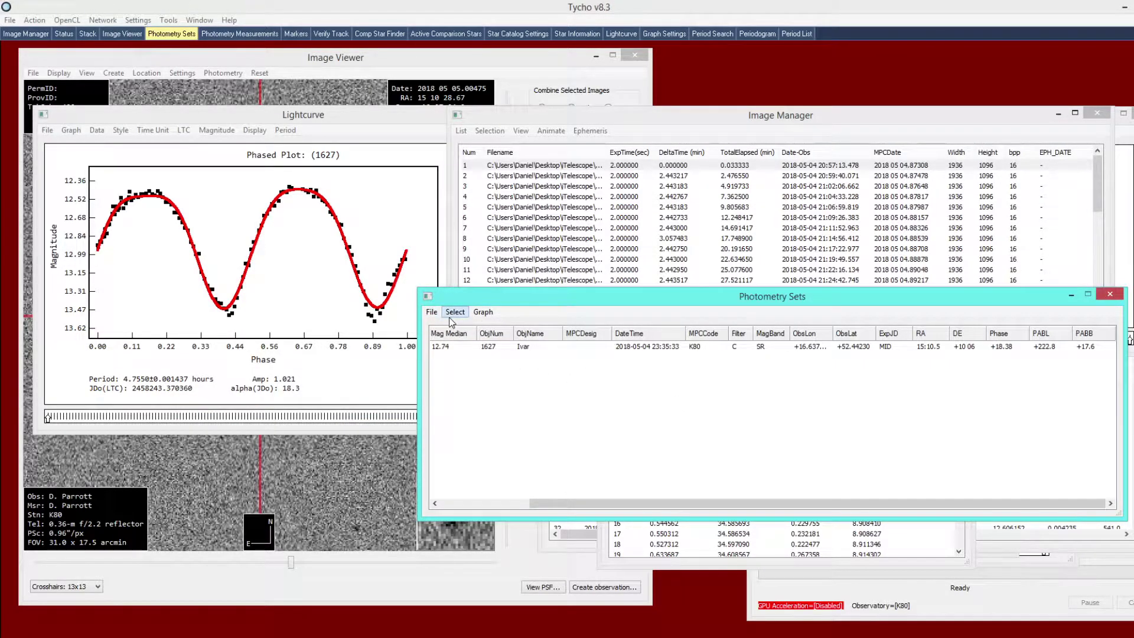
{"action": "left_click", "coordinate": [432, 312]}
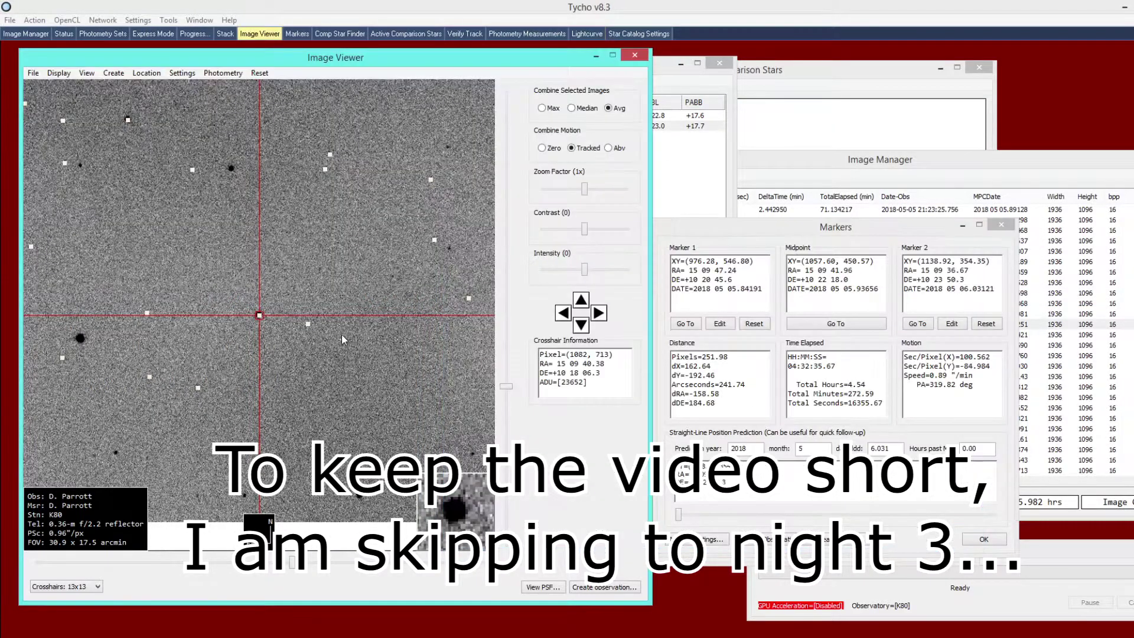
Step: Reset the image session and clear the second night's images from the Image Manager list
{"action": "left_click", "coordinate": [26, 33]}
{"action": "left_click", "coordinate": [560, 175]}
{"action": "left_click", "coordinate": [587, 248]}
{"action": "left_click", "coordinate": [561, 175]}
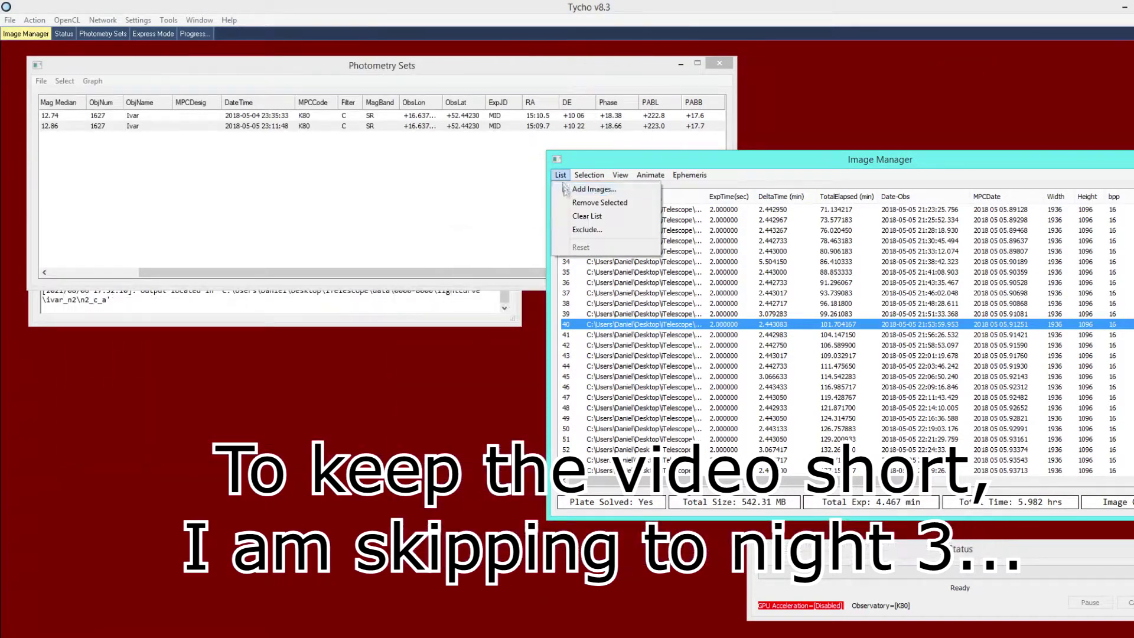
{"action": "left_click", "coordinate": [587, 216]}
Step: Add all FITS images from the third night's folder "n3" to the Image Manager list
{"action": "left_click", "coordinate": [560, 175]}
{"action": "left_click", "coordinate": [591, 189]}
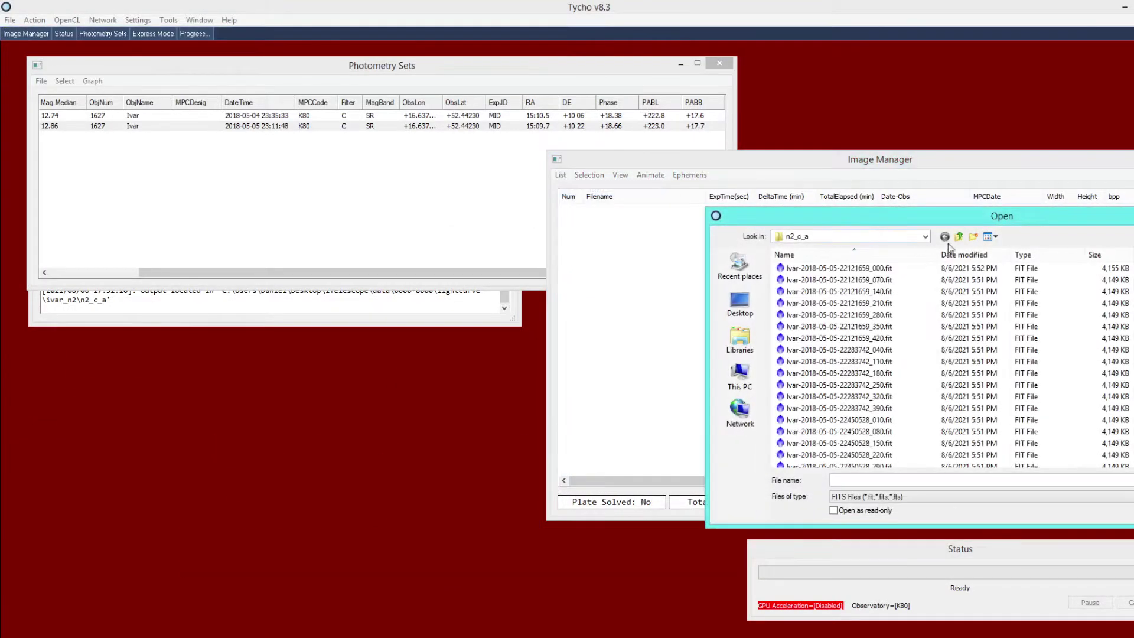
{"action": "left_click", "coordinate": [958, 242]}
{"action": "left_click", "coordinate": [958, 242]}
{"action": "left_click", "coordinate": [797, 292]}
{"action": "double_click", "coordinate": [796, 292]}
{"action": "double_click", "coordinate": [794, 268]}
{"action": "left_click", "coordinate": [807, 280]}
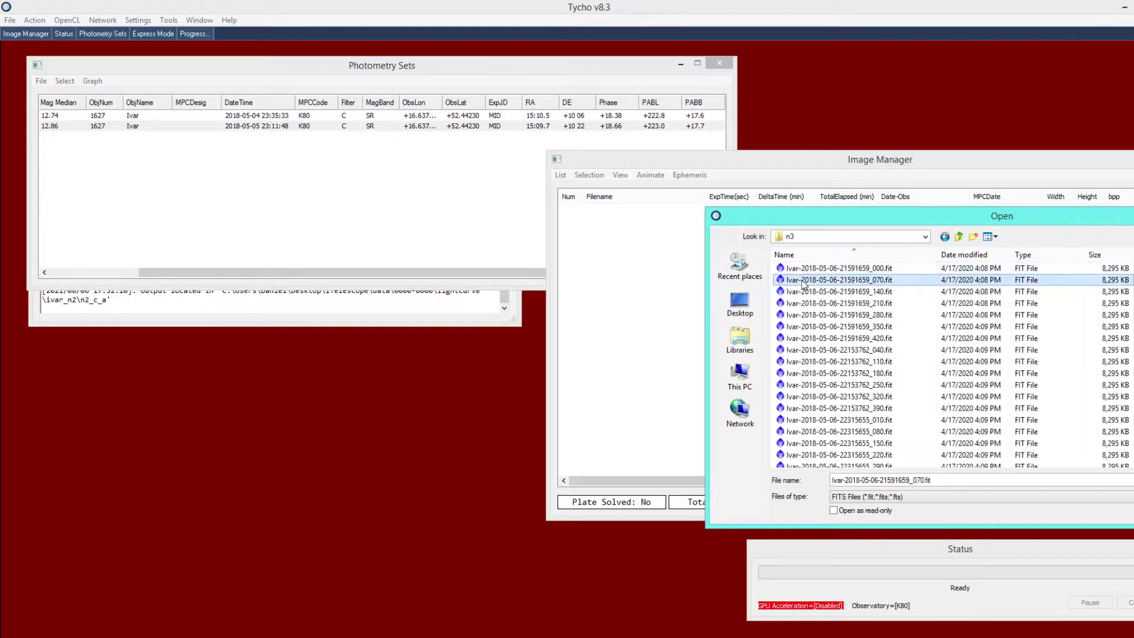
{"action": "key", "text": "ctrl+a"}
{"action": "key", "text": "Return"}
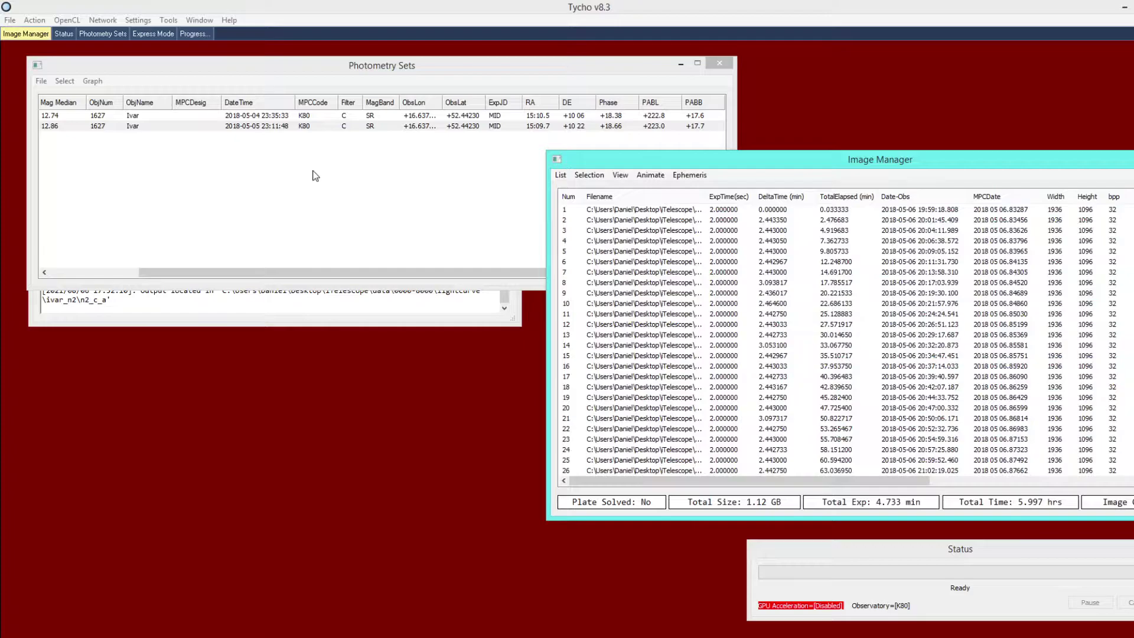
Step: Run Express Mode on the third night's images with calibration, alignment and plate solving, and arrange its progress windows for viewing
{"action": "left_click", "coordinate": [34, 20]}
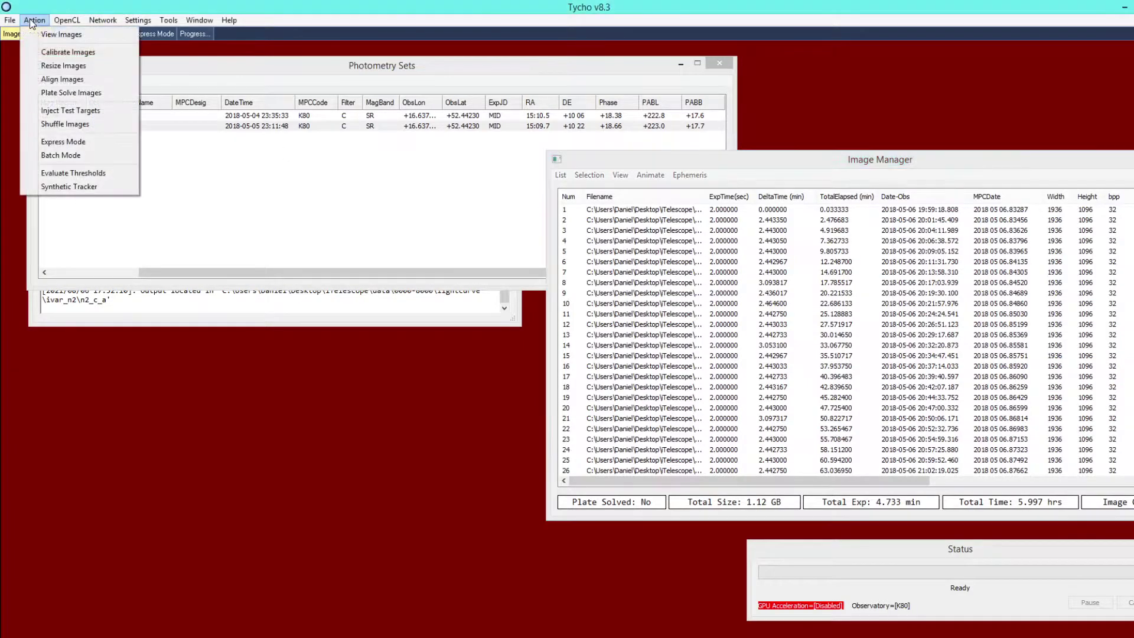
{"action": "left_click", "coordinate": [102, 147]}
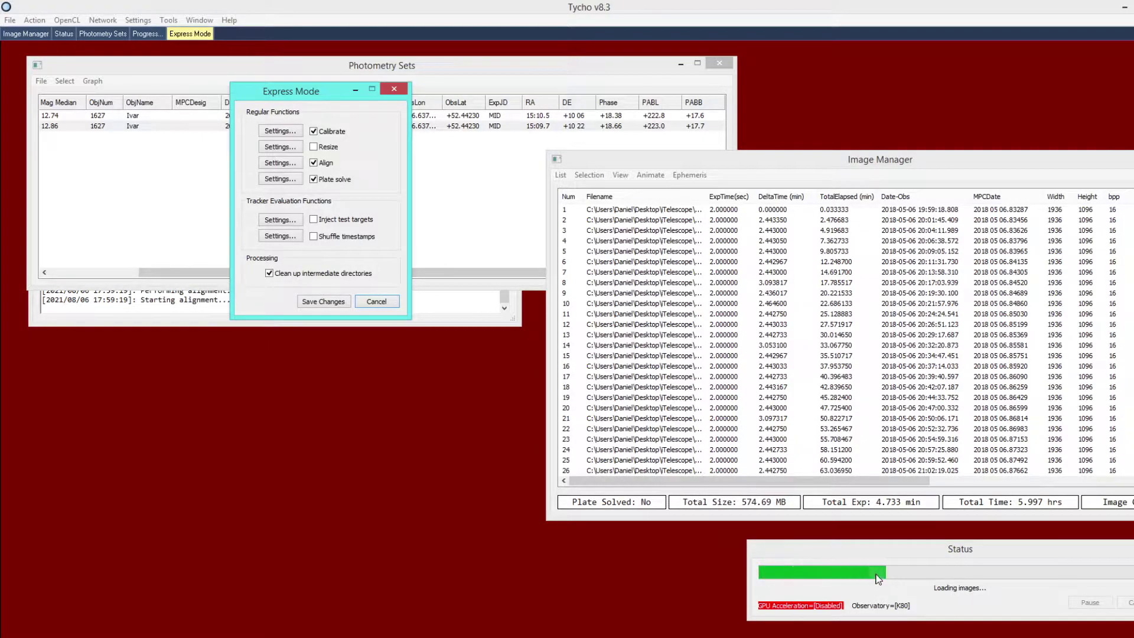
{"action": "left_click", "coordinate": [147, 34]}
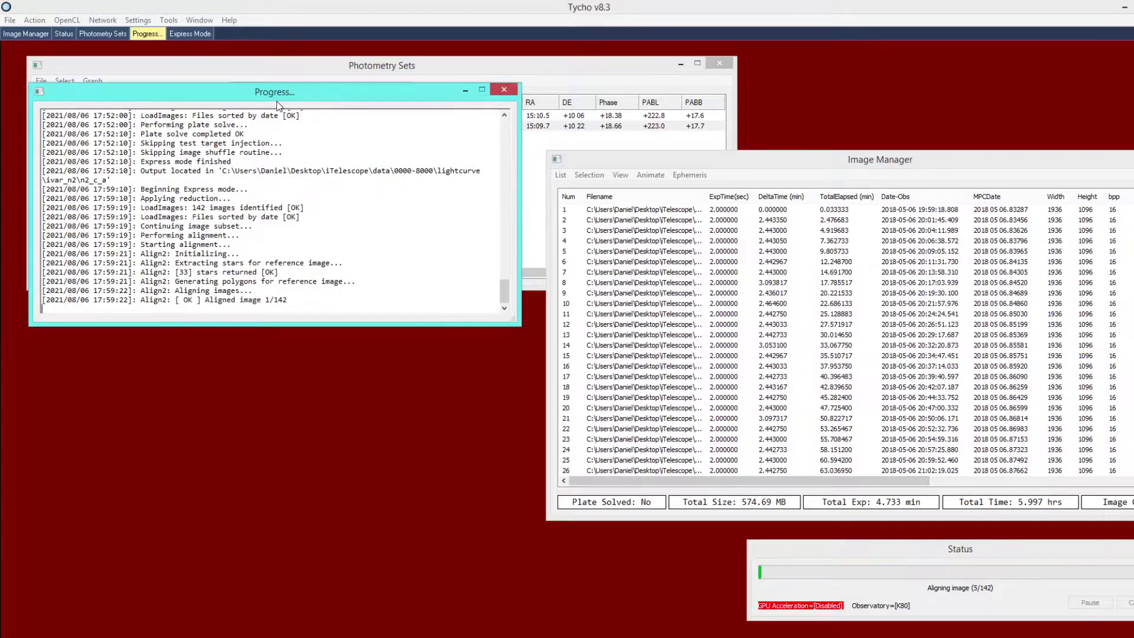
{"action": "left_click_drag", "start_coordinate": [276, 109], "coordinate": [358, 285]}
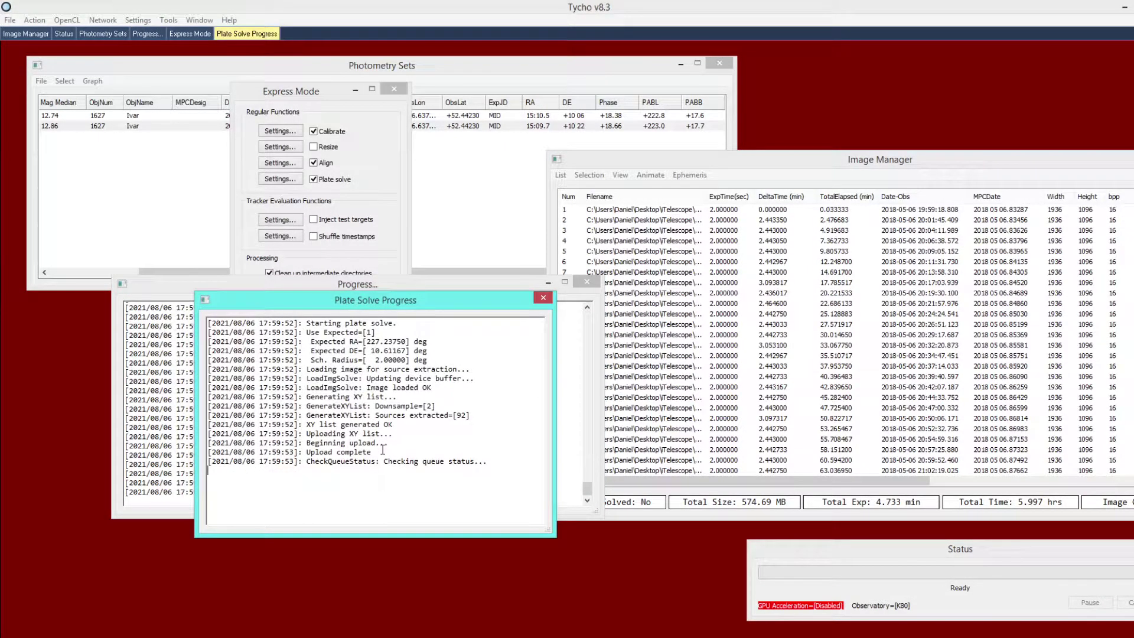
{"action": "left_click_drag", "start_coordinate": [400, 304], "coordinate": [501, 292]}
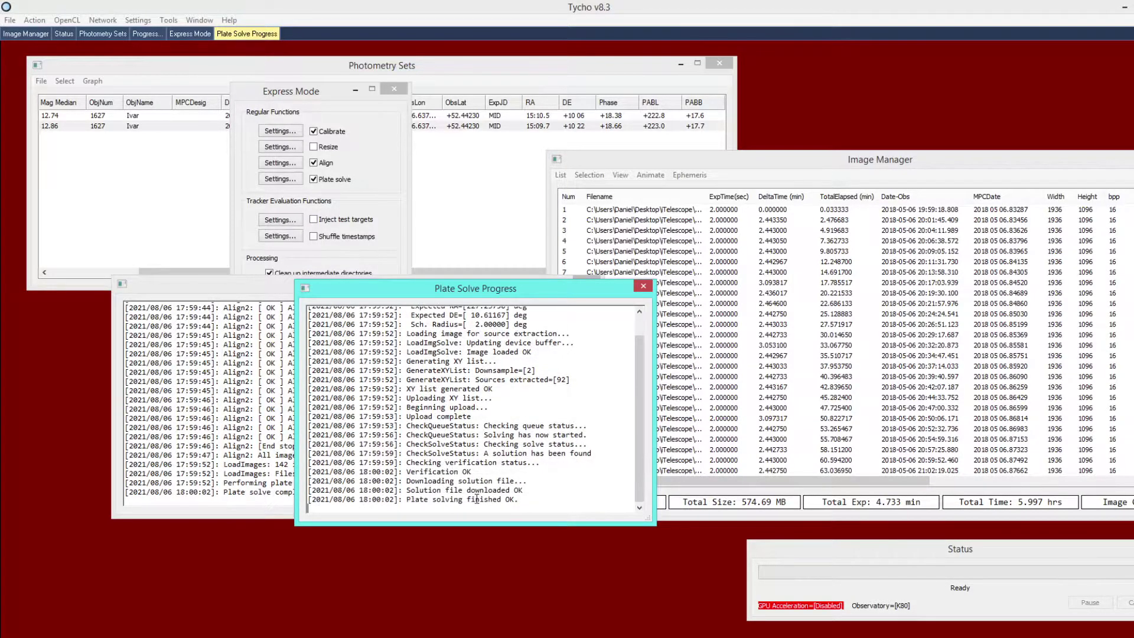
Step: Replace the Image Manager list with all processed third-night FITS images from the "n3_c_a" folder
{"action": "left_click", "coordinate": [562, 244]}
{"action": "left_click", "coordinate": [561, 174]}
{"action": "left_click", "coordinate": [572, 190]}
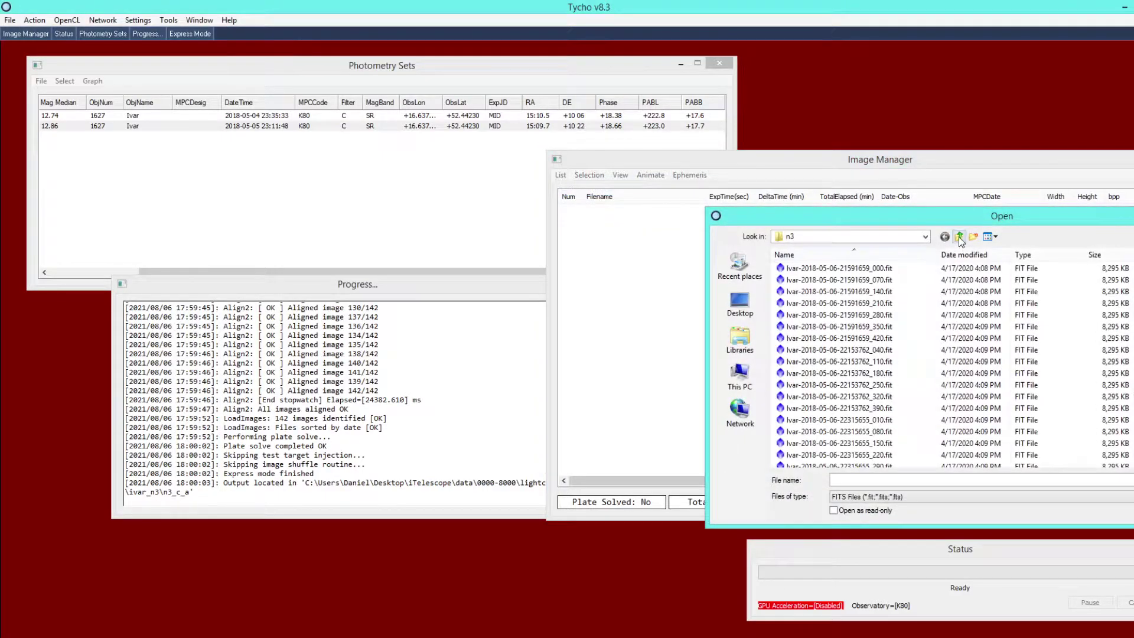
{"action": "left_click", "coordinate": [959, 236]}
{"action": "double_click", "coordinate": [819, 279]}
{"action": "left_click", "coordinate": [818, 281]}
{"action": "key", "text": "ctrl+a"}
{"action": "key", "text": "Return"}
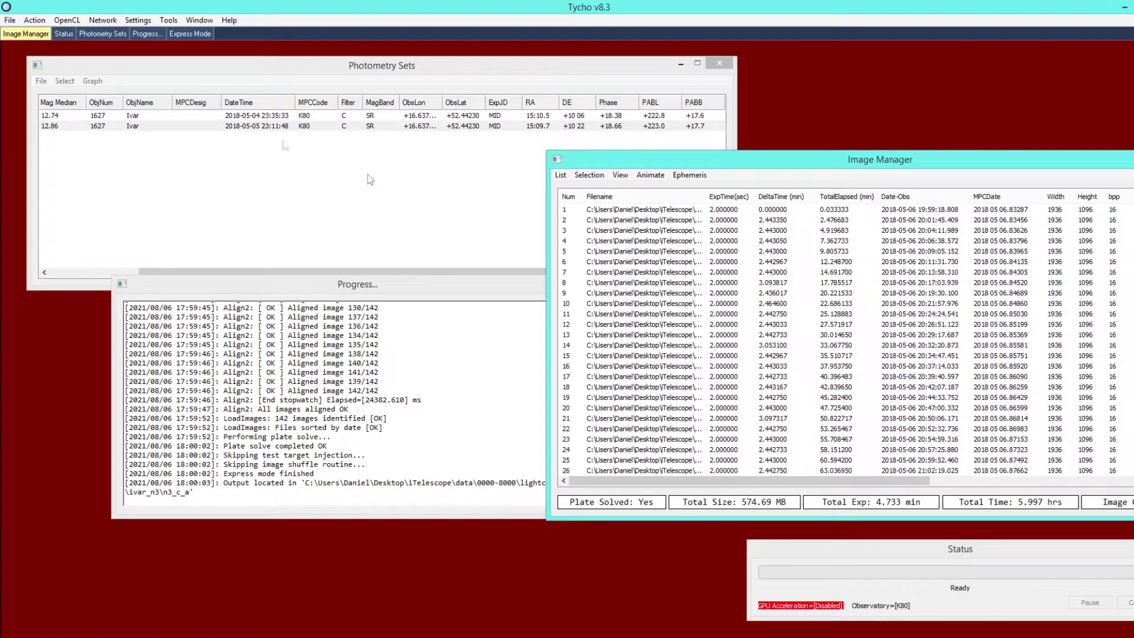
Step: Load the third night's images into the Image Viewer and center the crosshair on the dark object near the middle
{"action": "left_click", "coordinate": [35, 20]}
{"action": "left_click", "coordinate": [47, 32]}
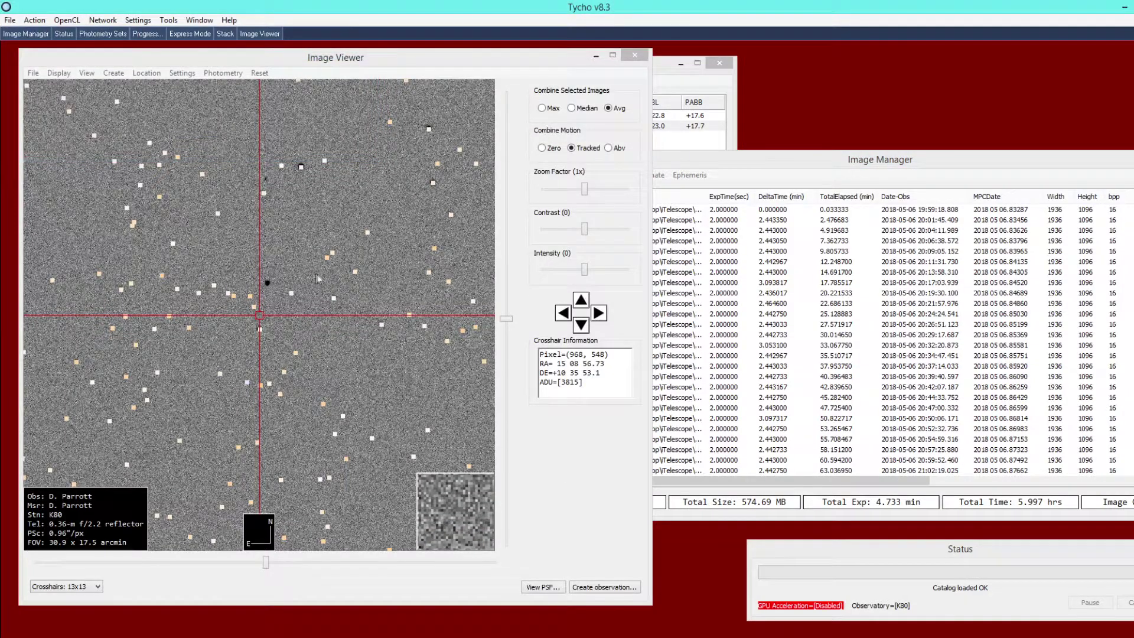
{"action": "left_click", "coordinate": [321, 276]}
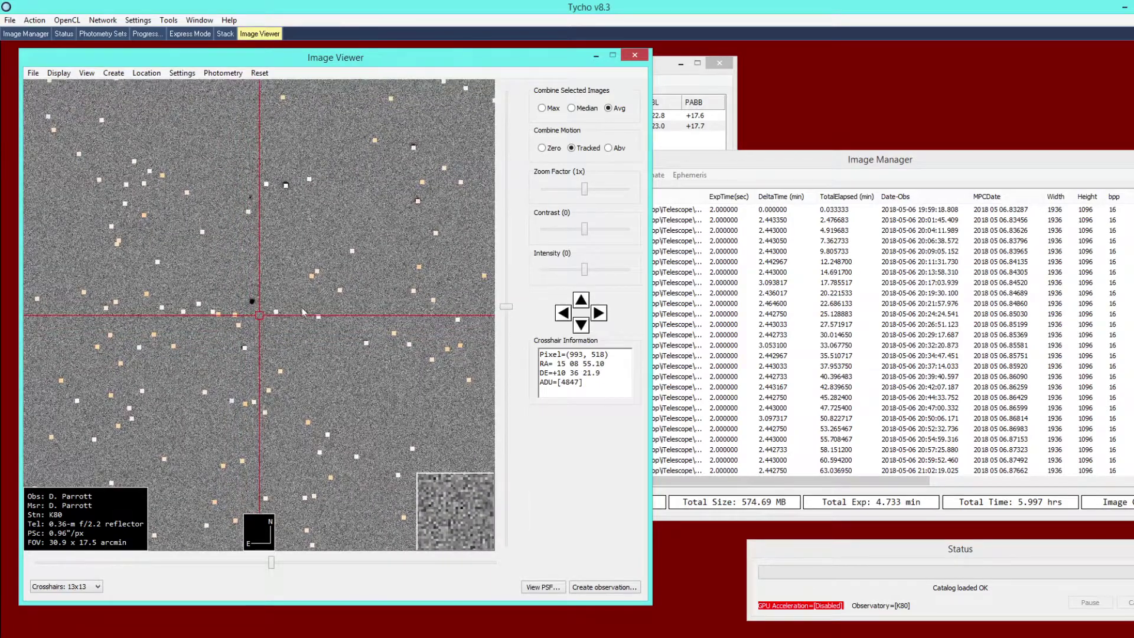
{"action": "left_click", "coordinate": [252, 301]}
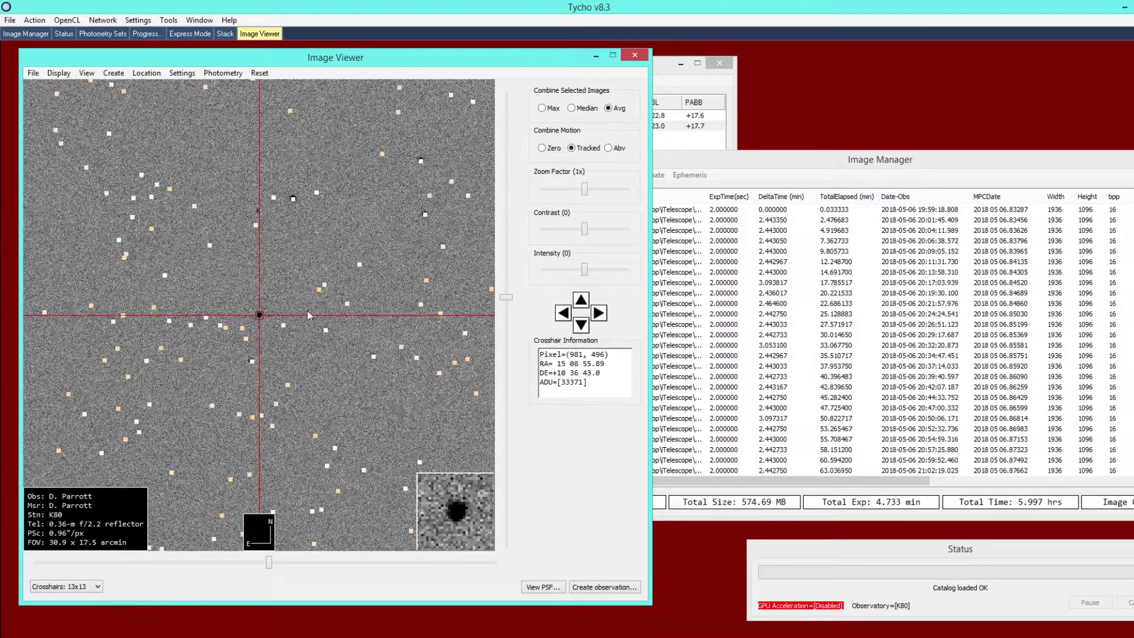
Step: Animate the third night's images at 50 ms to examine the asteroid's motion, and stop the animation
{"action": "left_click", "coordinate": [693, 169]}
{"action": "left_click", "coordinate": [650, 175]}
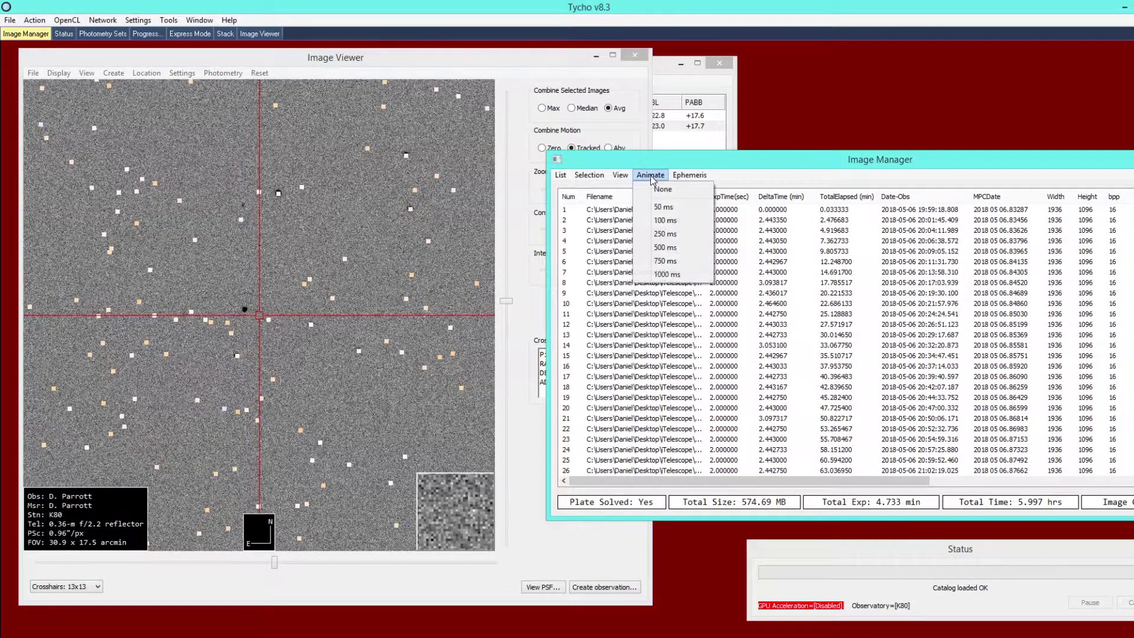
{"action": "left_click", "coordinate": [657, 207]}
{"action": "left_click", "coordinate": [650, 175]}
{"action": "left_click", "coordinate": [663, 189]}
Step: Center the crosshair on the asteroid in the first image and create Marker 1 there
{"action": "left_click", "coordinate": [619, 211]}
{"action": "left_click", "coordinate": [274, 283]}
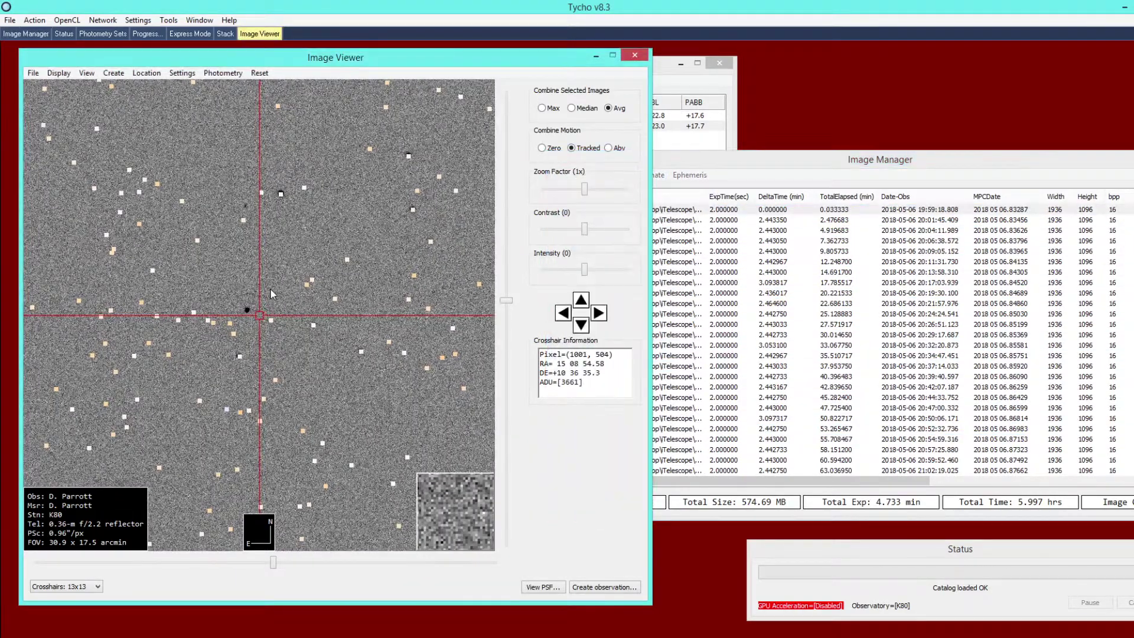
{"action": "left_click", "coordinate": [246, 309]}
{"action": "right_click", "coordinate": [319, 265]}
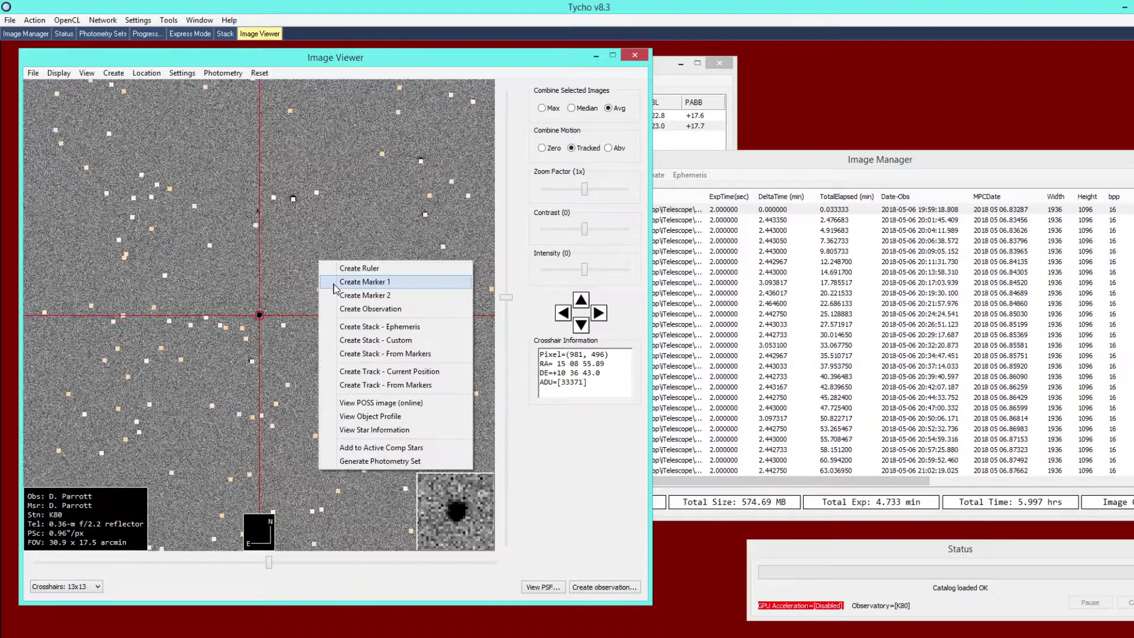
{"action": "left_click", "coordinate": [345, 276]}
Step: Display the last image, number 142, center the crosshair on the asteroid and create Marker 2 there
{"action": "left_click", "coordinate": [1029, 253]}
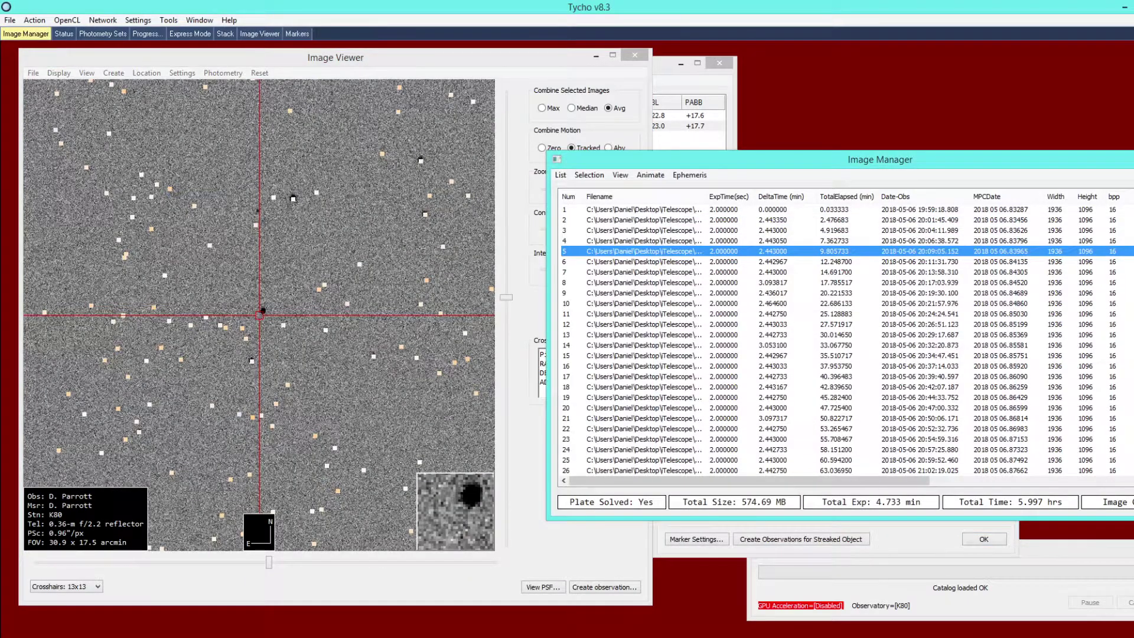
{"action": "scroll", "coordinate": [845, 342], "scroll_direction": "down", "scroll_amount": 20}
{"action": "left_click", "coordinate": [920, 470]}
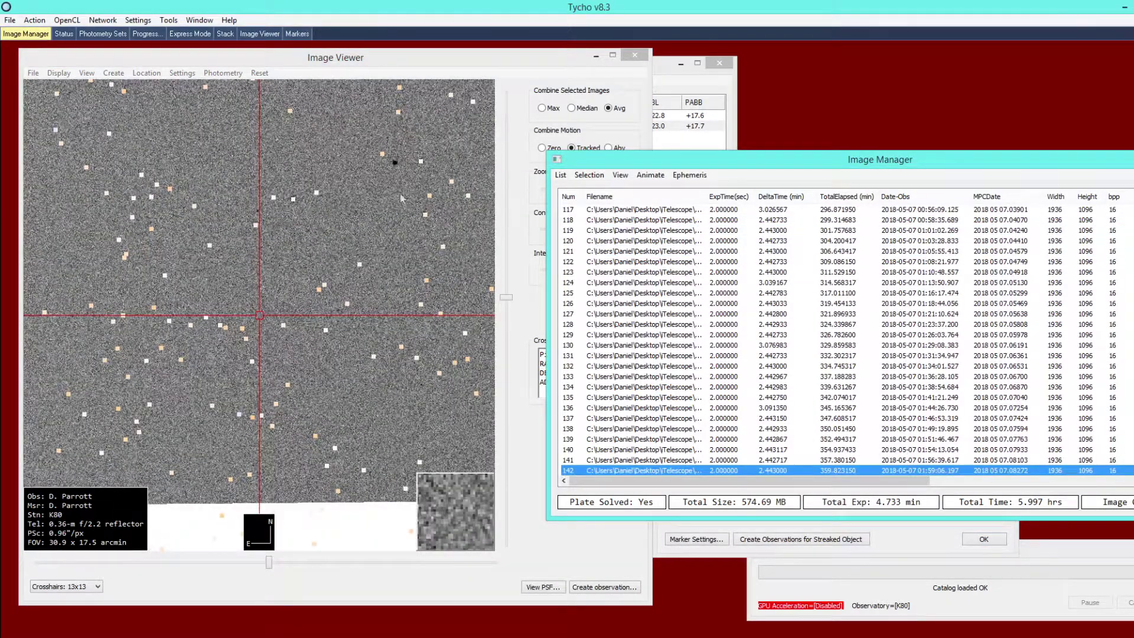
{"action": "left_click", "coordinate": [394, 163]}
{"action": "left_click", "coordinate": [395, 164]}
{"action": "right_click", "coordinate": [381, 204]}
{"action": "left_click", "coordinate": [427, 238]}
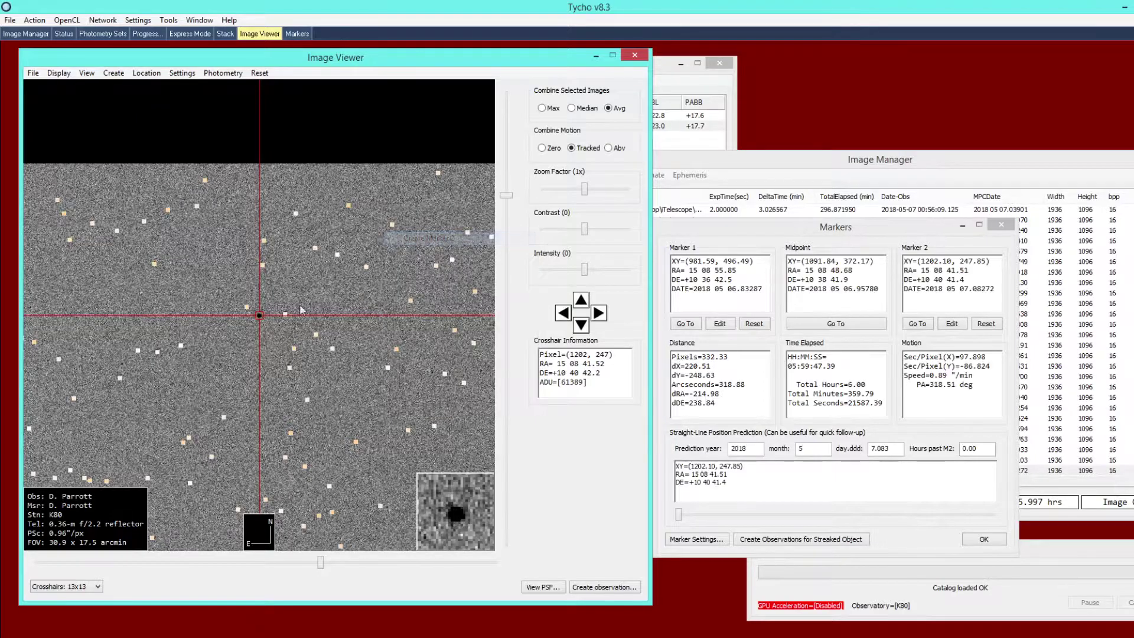
Step: Find comparison stars for the third night's images and reposition the Comp Star Finder window
{"action": "right_click", "coordinate": [300, 272]}
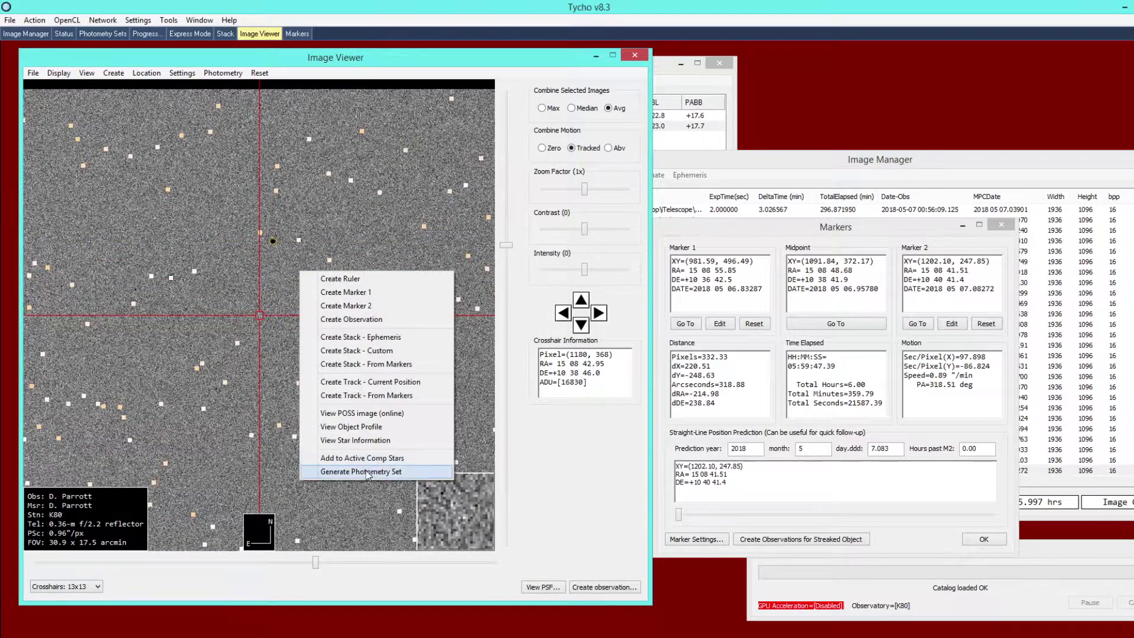
{"action": "left_click", "coordinate": [341, 237]}
{"action": "left_click", "coordinate": [223, 73]}
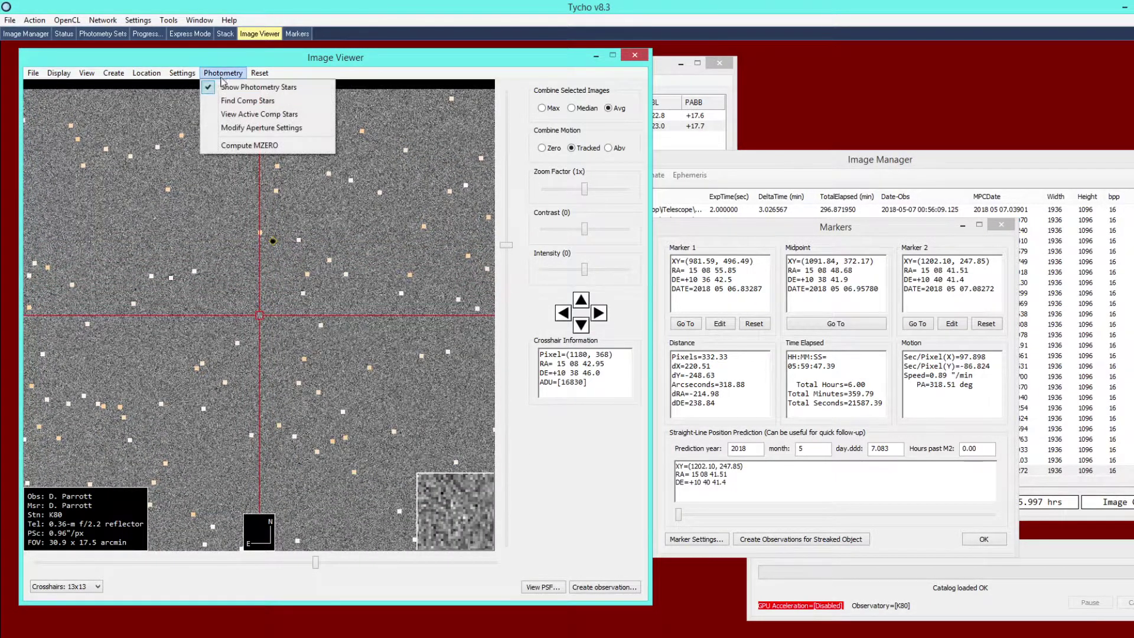
{"action": "left_click", "coordinate": [231, 101]}
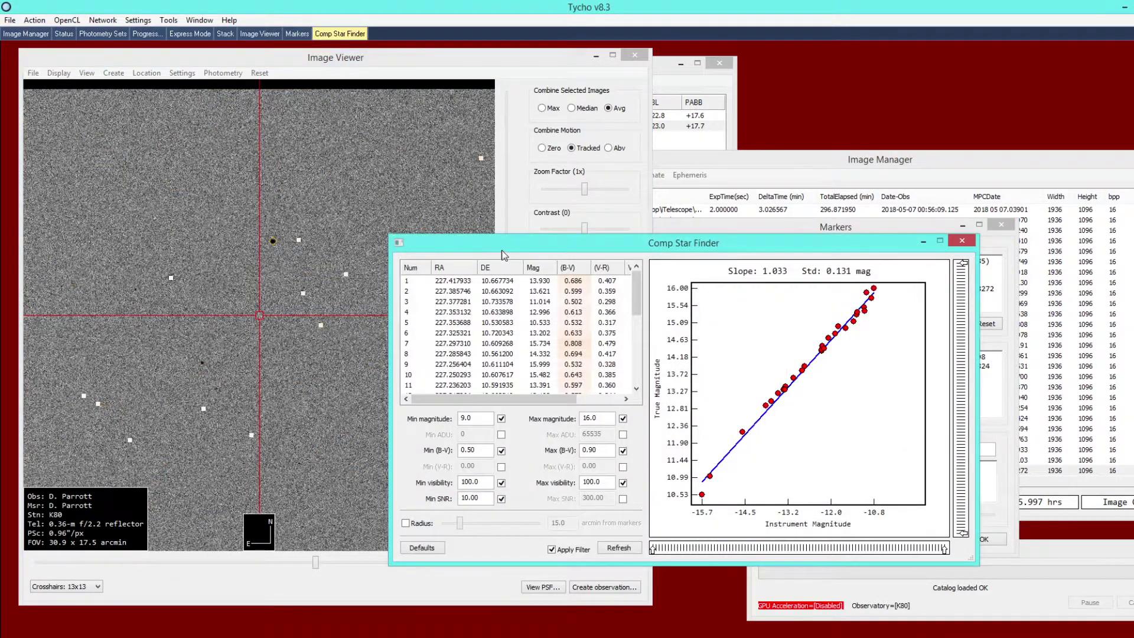
{"action": "left_click_drag", "start_coordinate": [502, 250], "coordinate": [458, 219]}
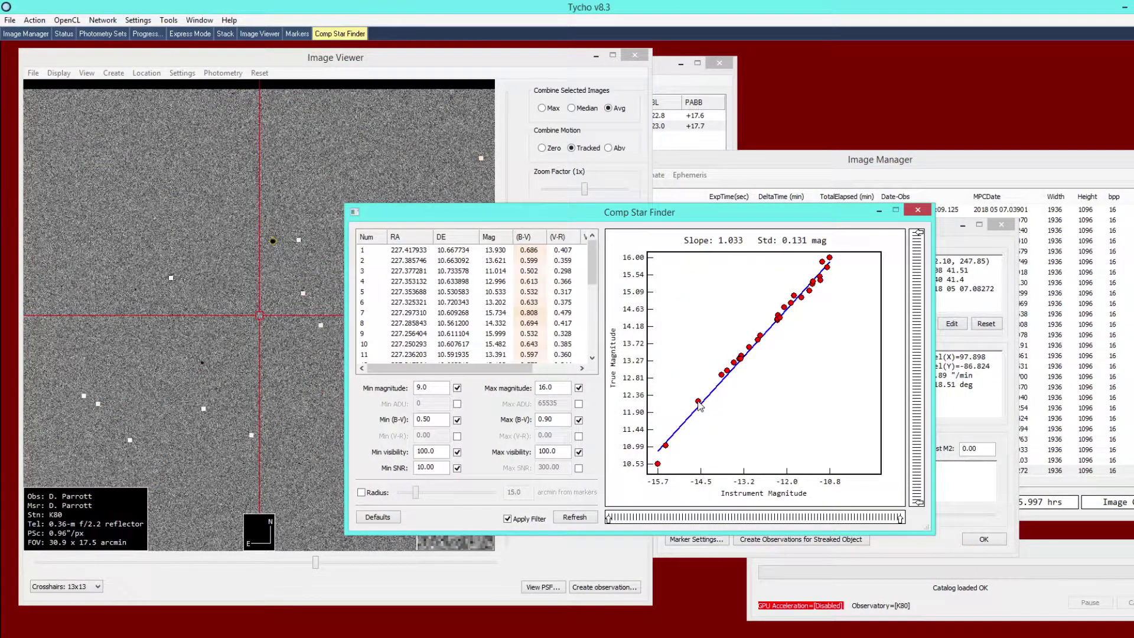
Step: Add five stars close to the fit line, magnitudes 13.621, 13.301, 13.202, 12.996 and 12.887, to the active comparison stars
{"action": "right_click", "coordinate": [752, 348]}
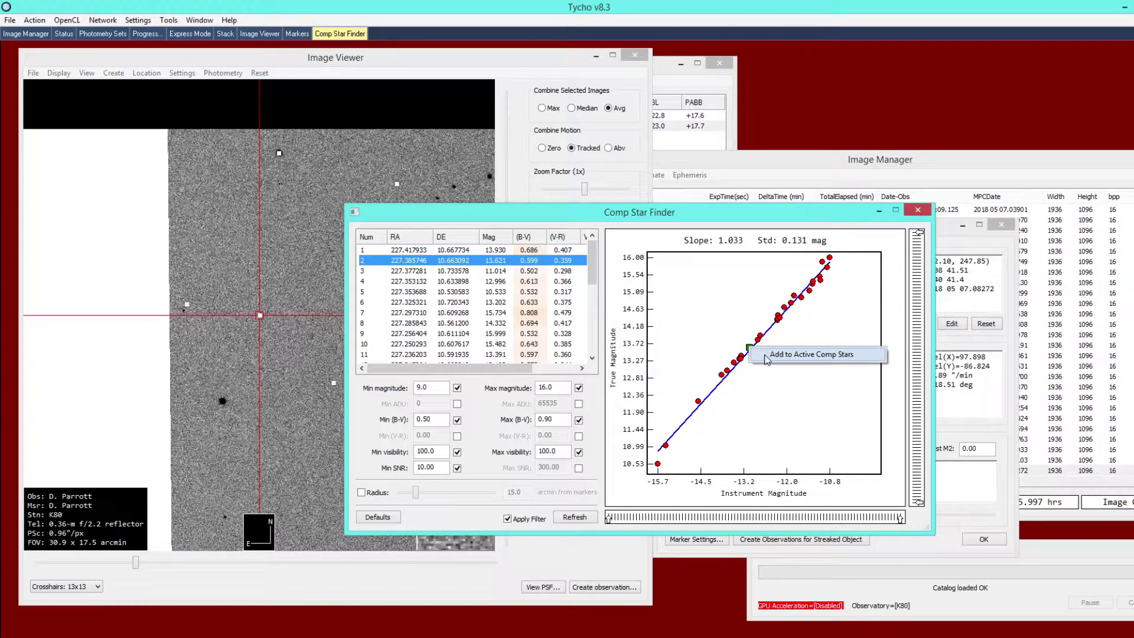
{"action": "left_click", "coordinate": [767, 355]}
{"action": "right_click", "coordinate": [741, 358]}
{"action": "left_click", "coordinate": [762, 367]}
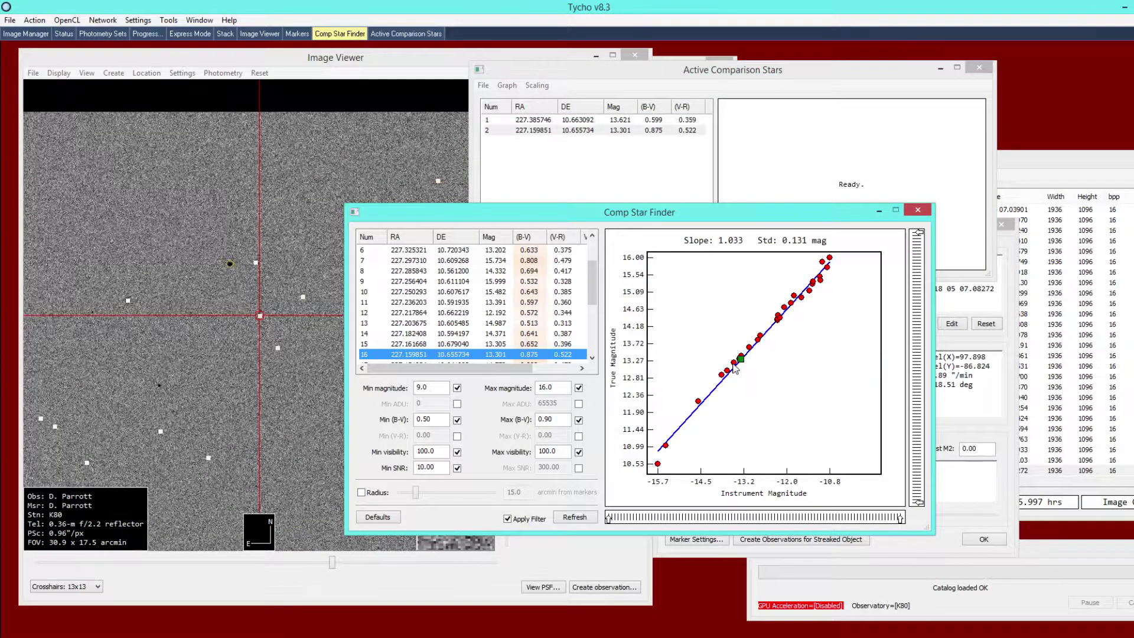
{"action": "right_click", "coordinate": [734, 364]}
{"action": "left_click", "coordinate": [762, 371]}
{"action": "right_click", "coordinate": [727, 373]}
{"action": "left_click", "coordinate": [768, 382]}
{"action": "right_click", "coordinate": [725, 376]}
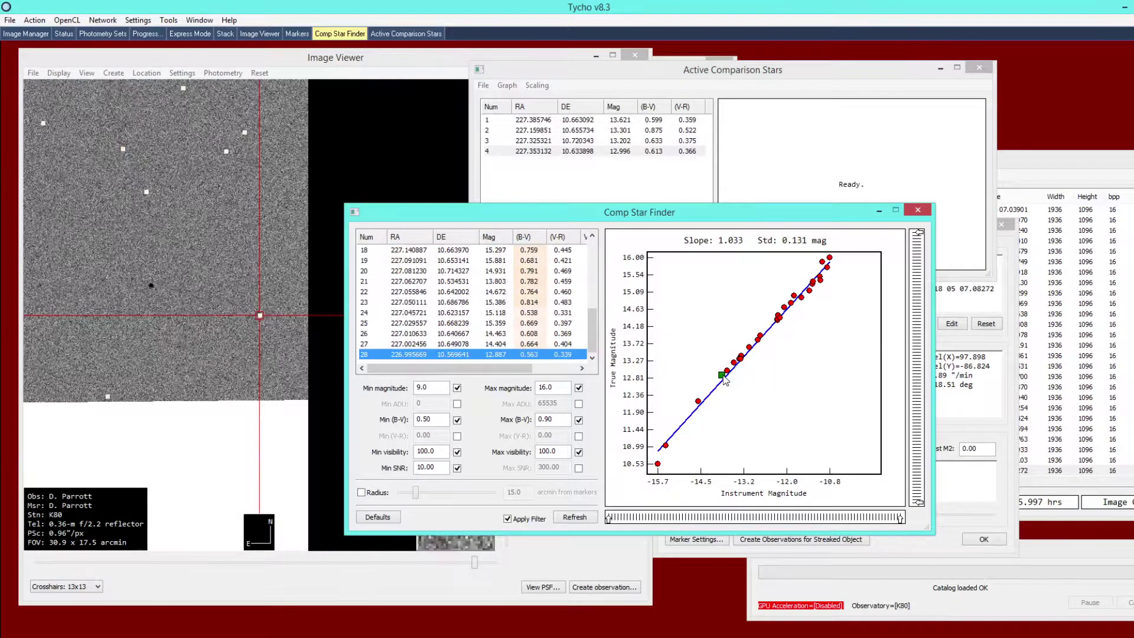
{"action": "left_click", "coordinate": [766, 383]}
Step: Graph computed magnitude versus time for the active comparison stars and examine each of the five for stability
{"action": "left_click", "coordinate": [507, 85]}
{"action": "left_click", "coordinate": [519, 101]}
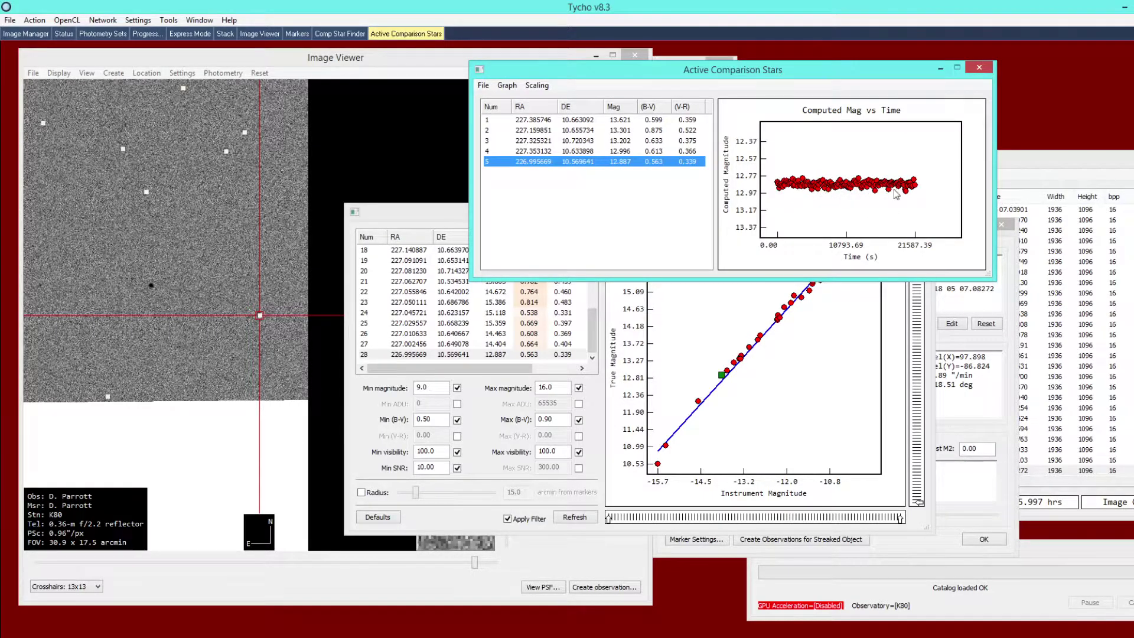
{"action": "left_click", "coordinate": [624, 151]}
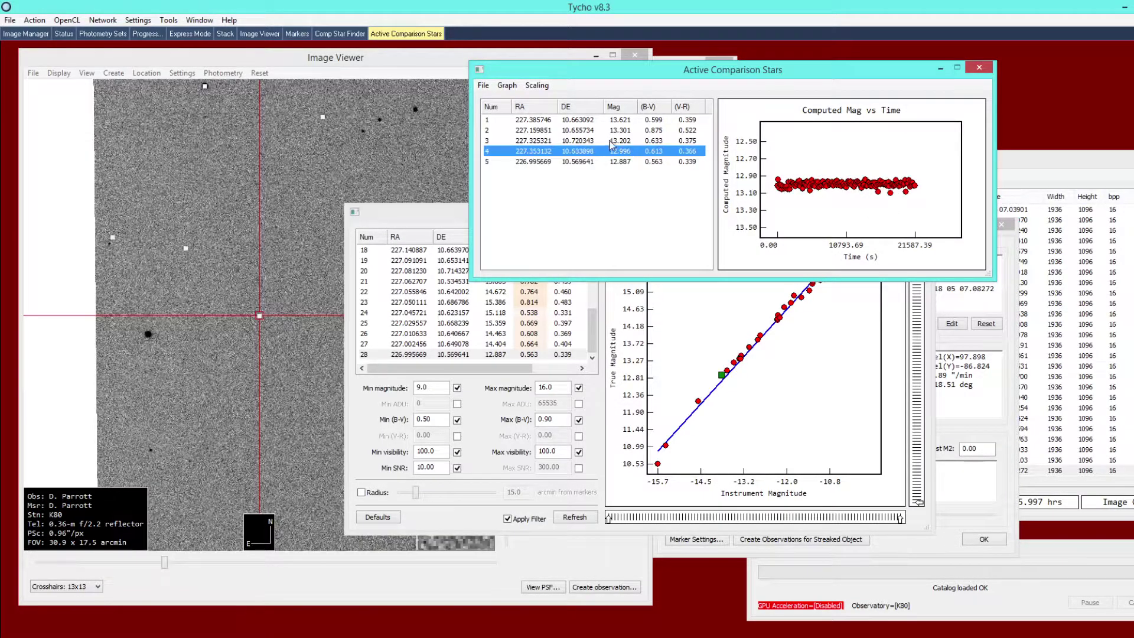
{"action": "left_click", "coordinate": [612, 142]}
{"action": "left_click", "coordinate": [604, 132]}
{"action": "left_click", "coordinate": [605, 120]}
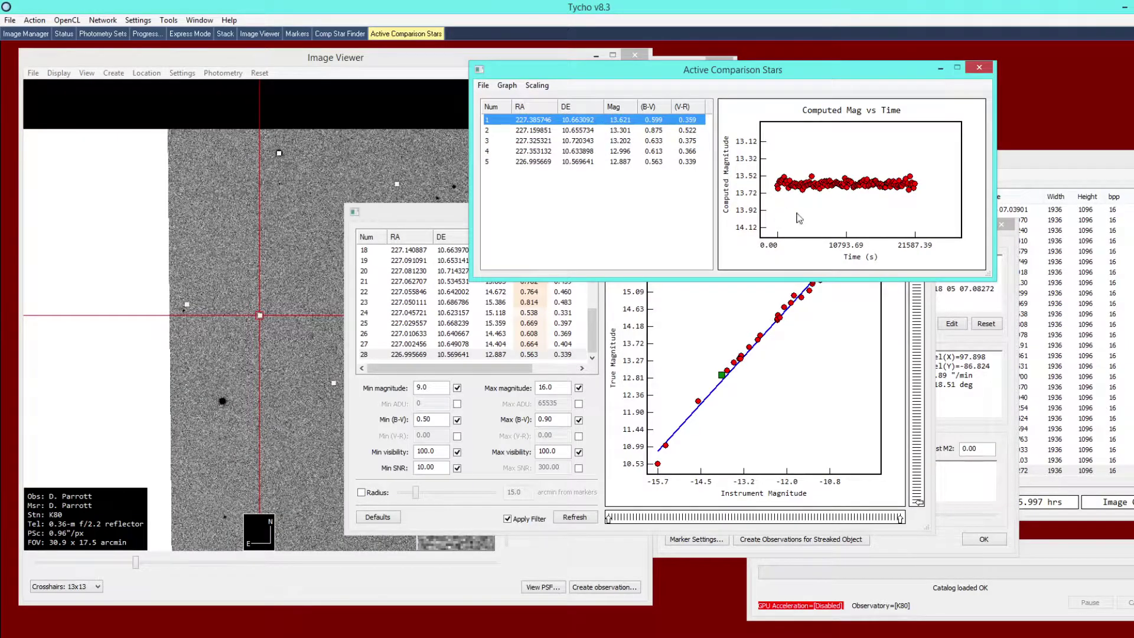
{"action": "left_click", "coordinate": [647, 131]}
{"action": "left_click", "coordinate": [639, 141]}
{"action": "left_click", "coordinate": [630, 151]}
{"action": "left_click", "coordinate": [626, 162]}
{"action": "left_click", "coordinate": [589, 193]}
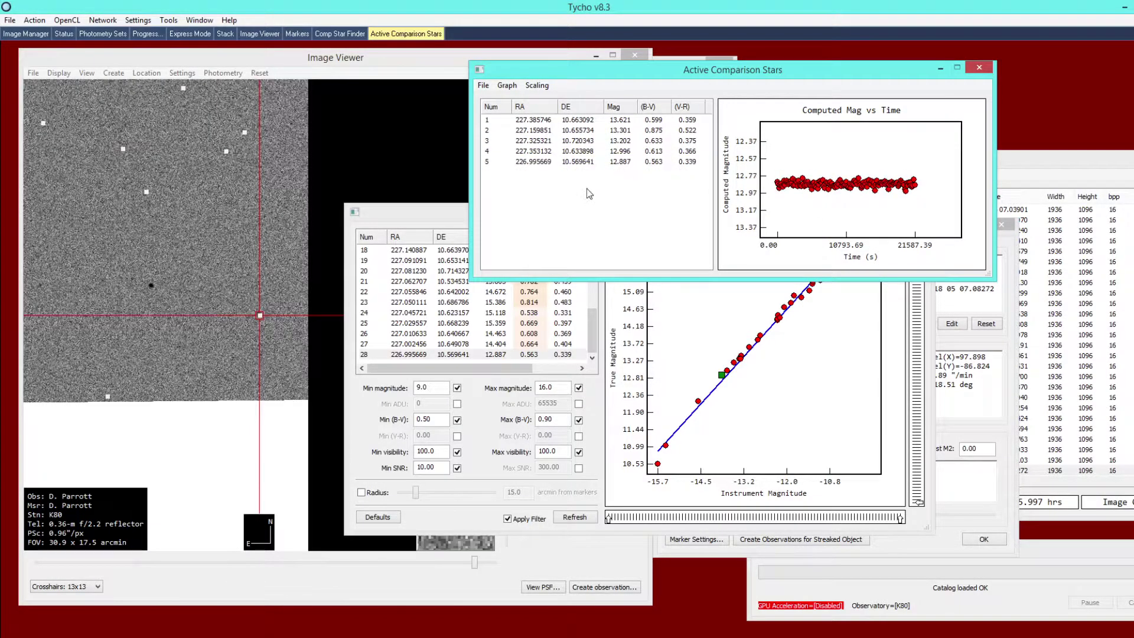
Step: Generate the third night's photometry set and arrange the Photometry Sets and Photometry Measurements windows for viewing
{"action": "right_click", "coordinate": [227, 211]}
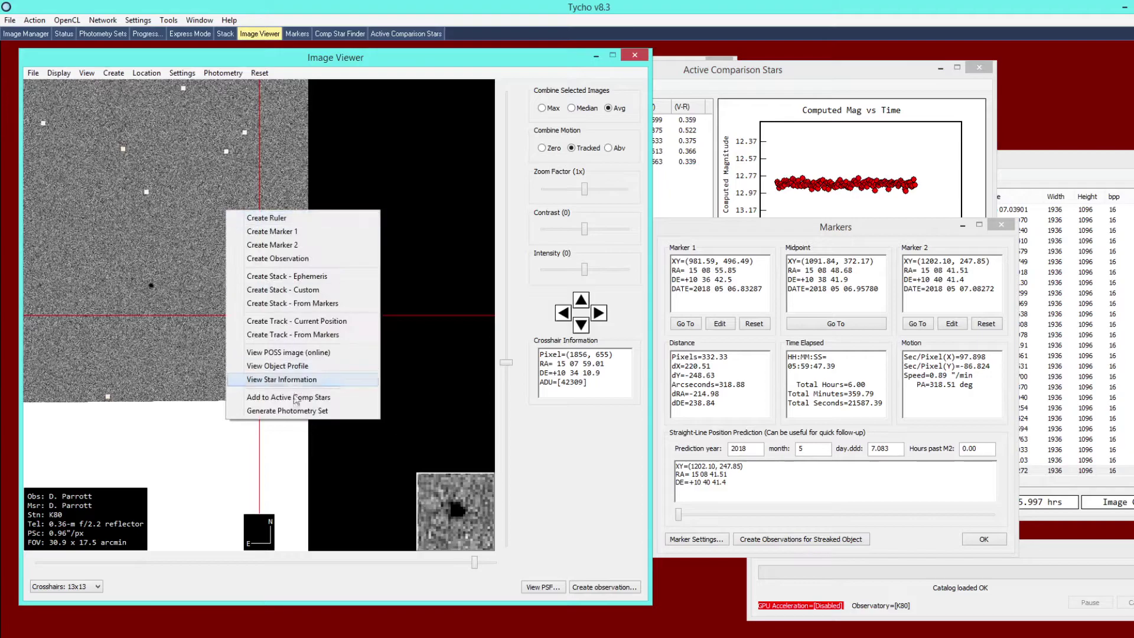
{"action": "left_click", "coordinate": [290, 413]}
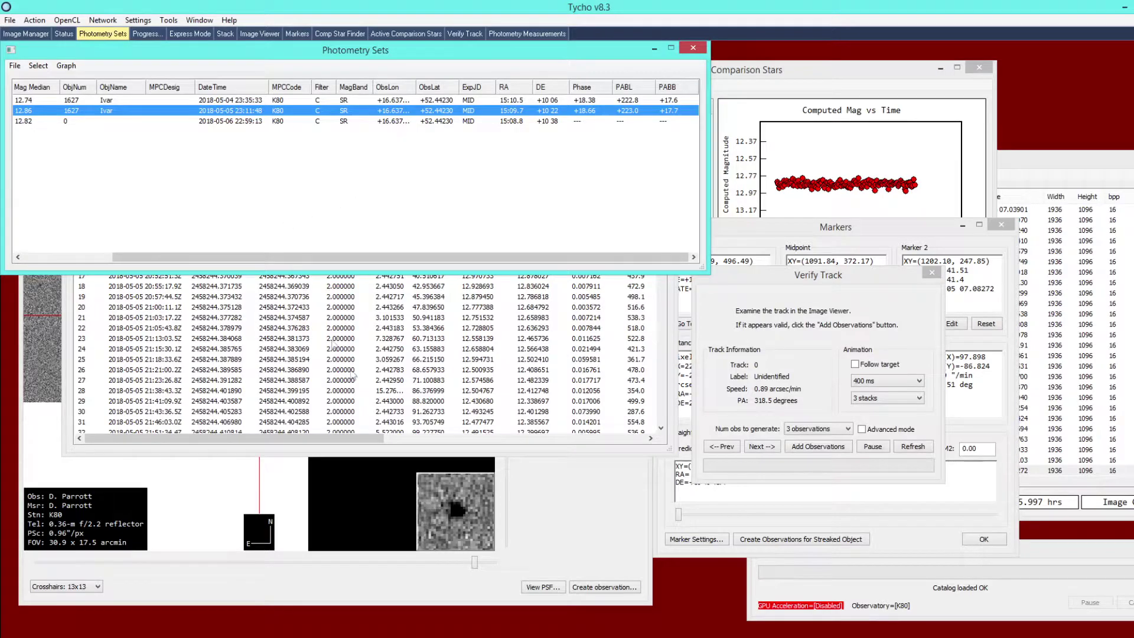
{"action": "left_click", "coordinate": [378, 440]}
{"action": "left_click_drag", "start_coordinate": [660, 185], "coordinate": [642, 440]}
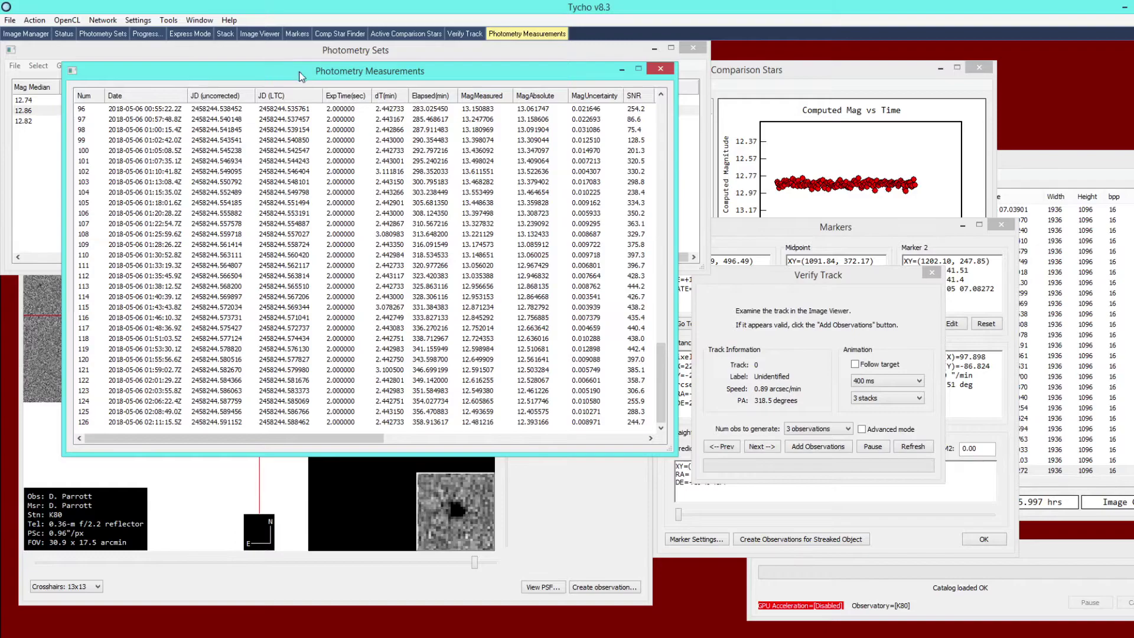
{"action": "left_click_drag", "start_coordinate": [301, 76], "coordinate": [559, 213]}
{"action": "left_click_drag", "start_coordinate": [335, 53], "coordinate": [439, 133]}
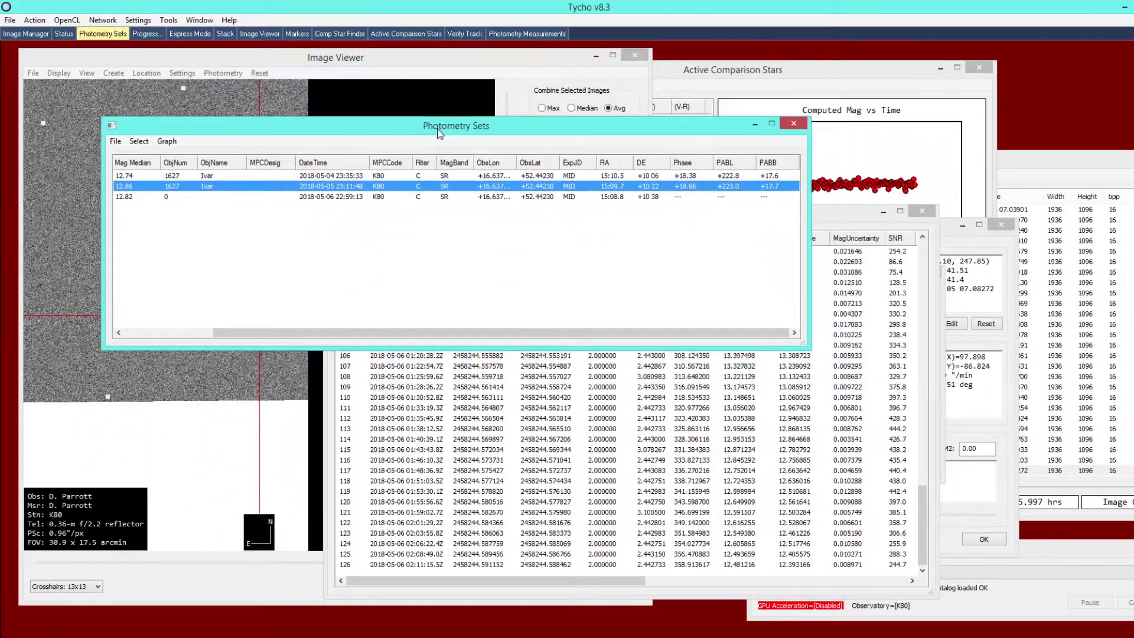
Step: Apply the object data of 1627 Ivar from the object database to all three photometry sets
{"action": "left_click", "coordinate": [225, 202]}
{"action": "right_click", "coordinate": [190, 202]}
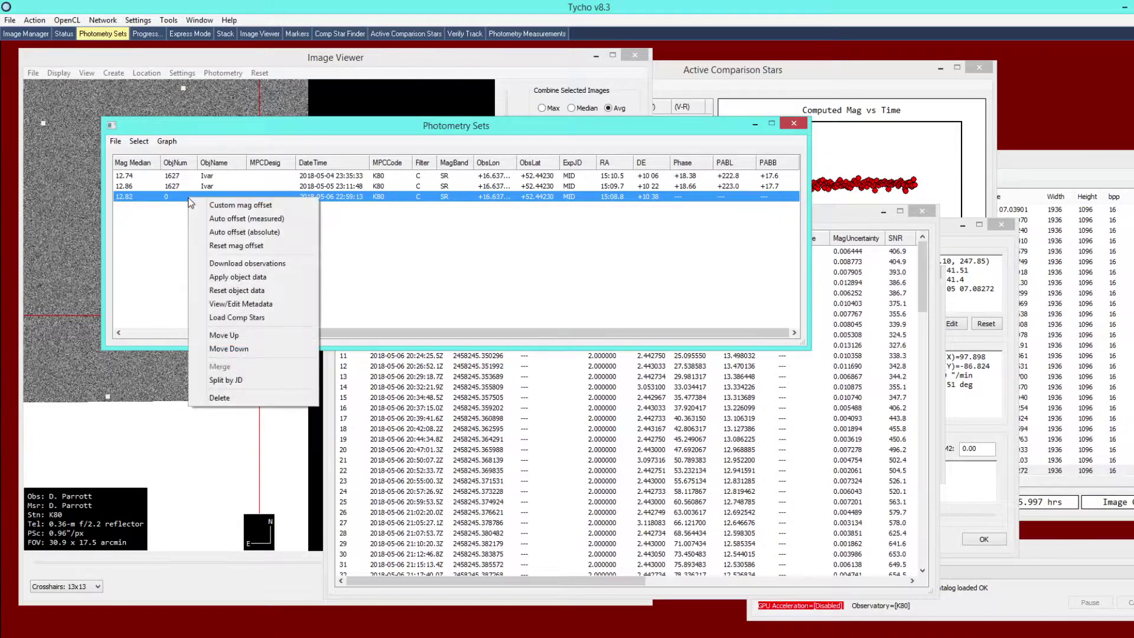
{"action": "left_click", "coordinate": [235, 177], "text": "shift"}
{"action": "right_click", "coordinate": [193, 184]}
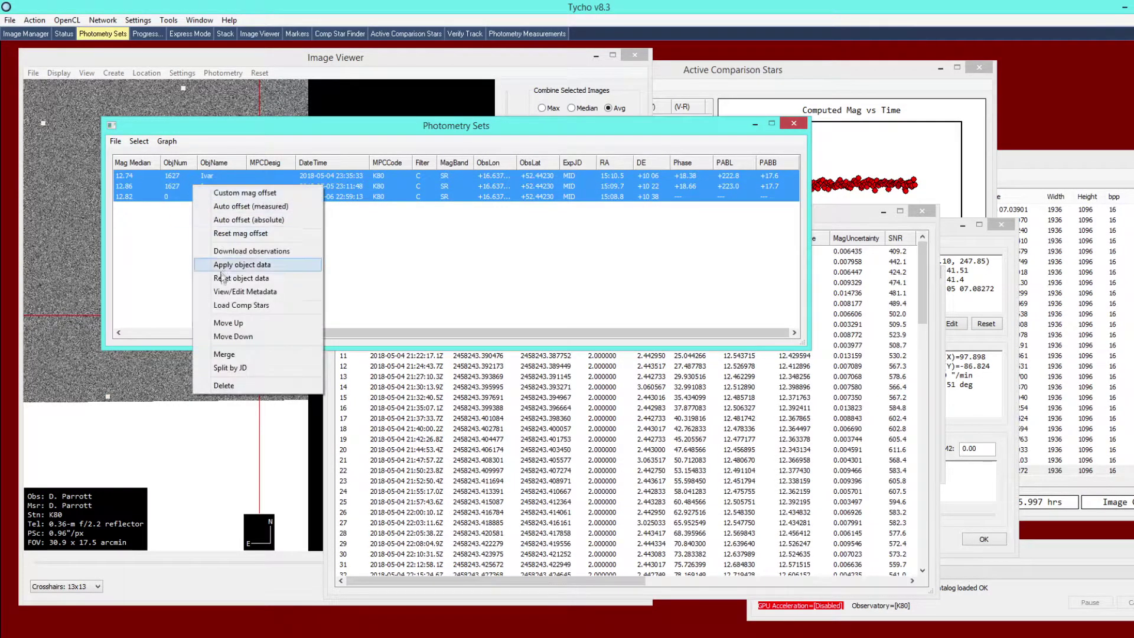
{"action": "left_click", "coordinate": [231, 279]}
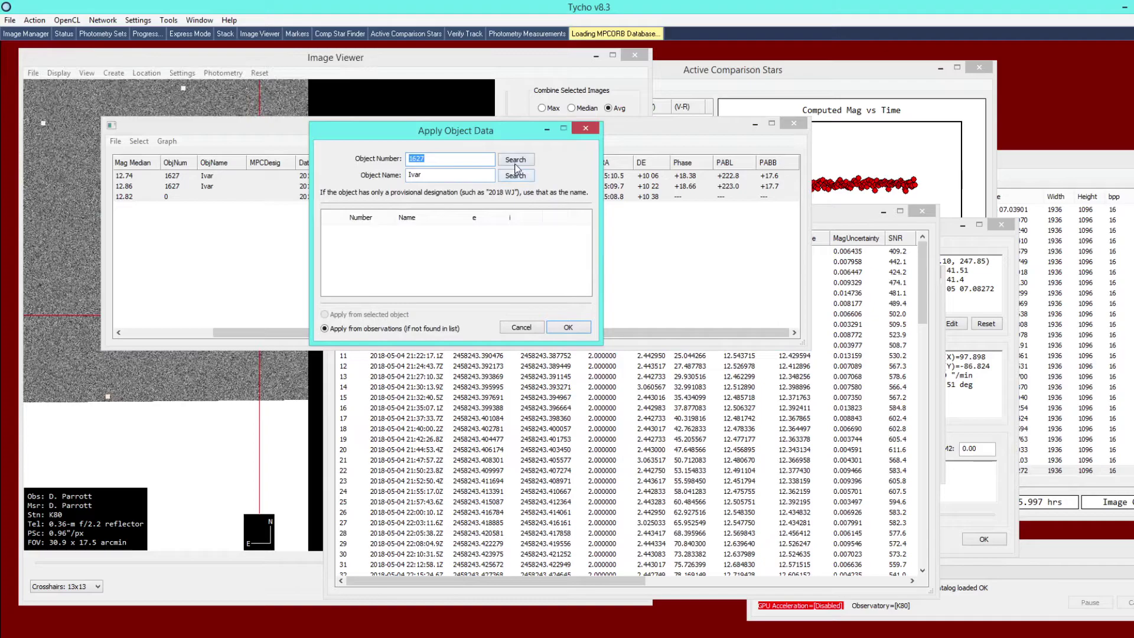
{"action": "left_click", "coordinate": [392, 233]}
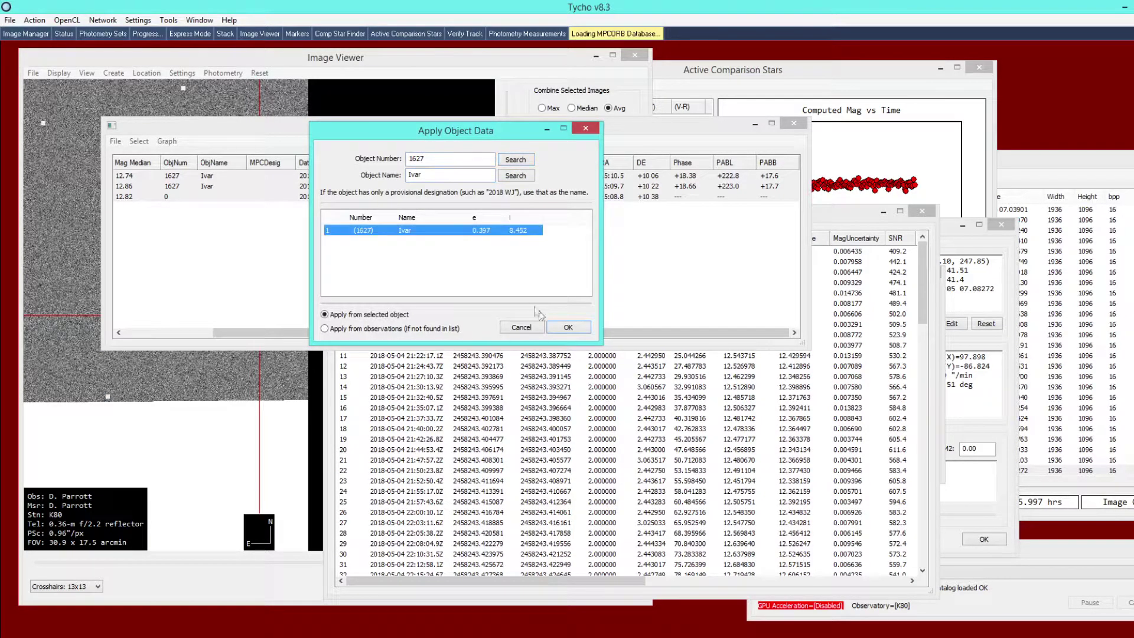
{"action": "left_click", "coordinate": [568, 328]}
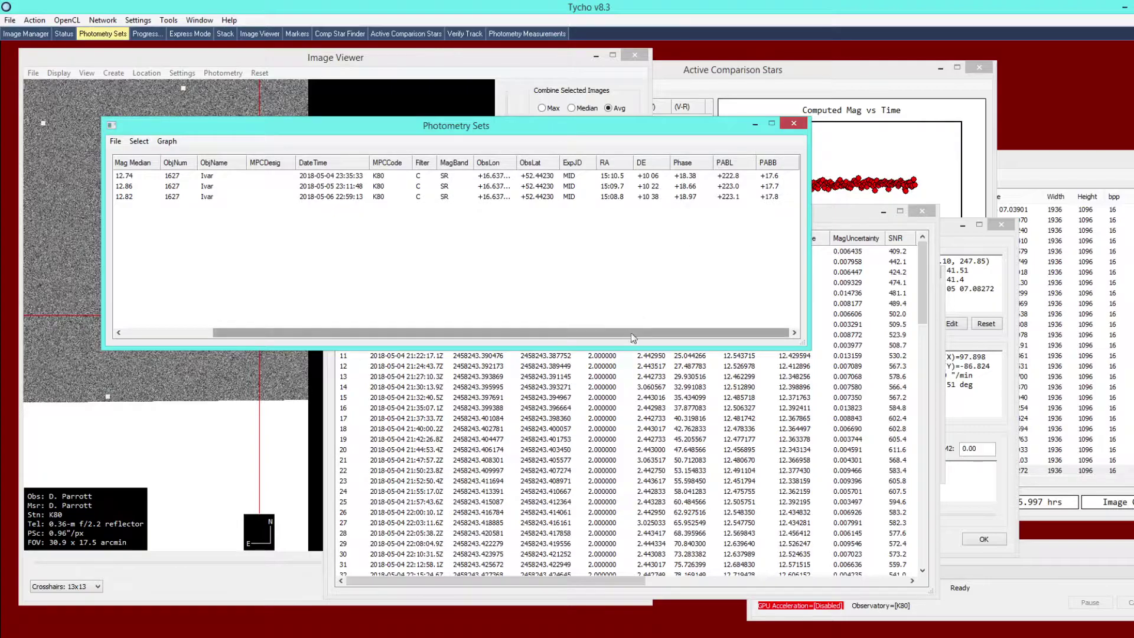
Step: Plot only the third night's photometry set, examine its raw lightcurve and close the plot
{"action": "left_click", "coordinate": [167, 141]}
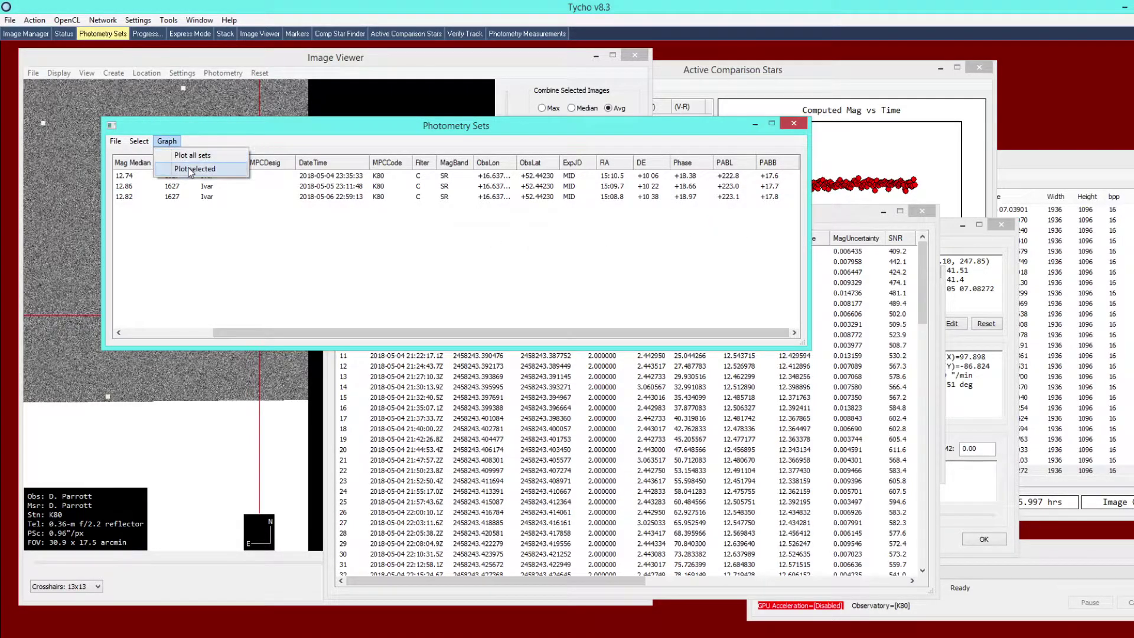
{"action": "left_click", "coordinate": [205, 196]}
{"action": "left_click", "coordinate": [166, 141]}
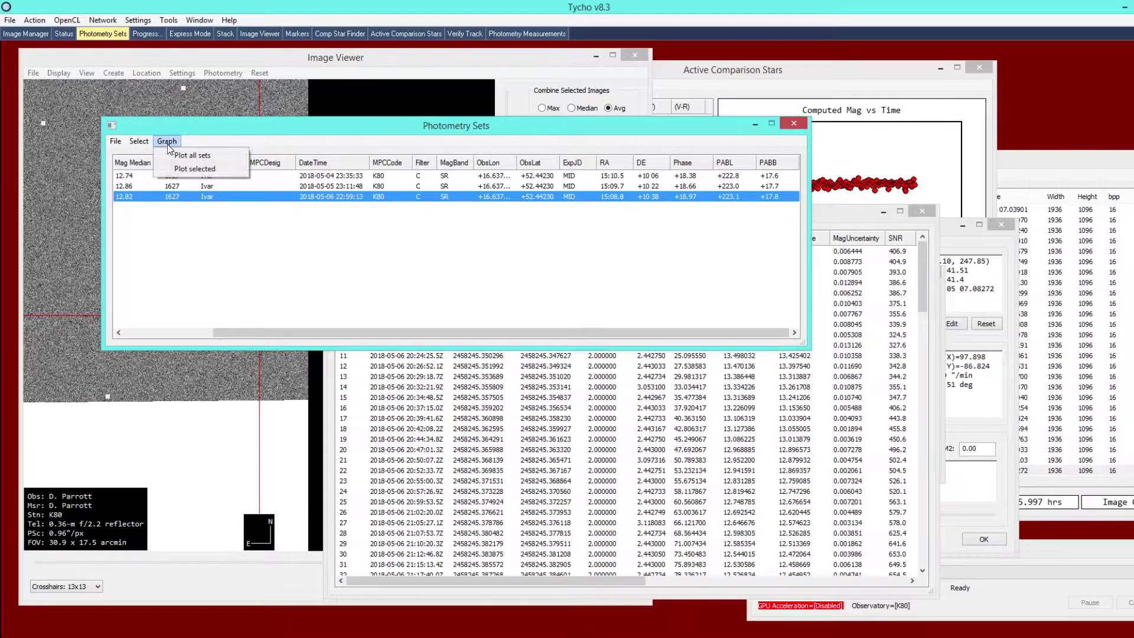
{"action": "left_click", "coordinate": [182, 171]}
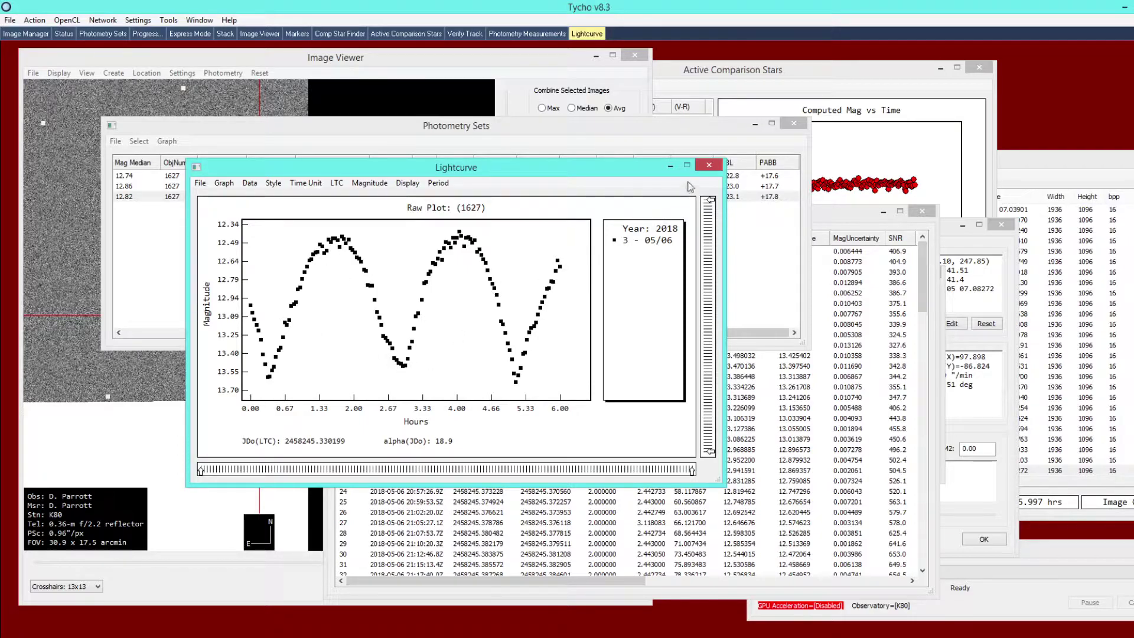
{"action": "left_click", "coordinate": [709, 165]}
Step: Plot all three photometry sets together as a raw lightcurve and review the plot's magnitude options
{"action": "left_click", "coordinate": [167, 142]}
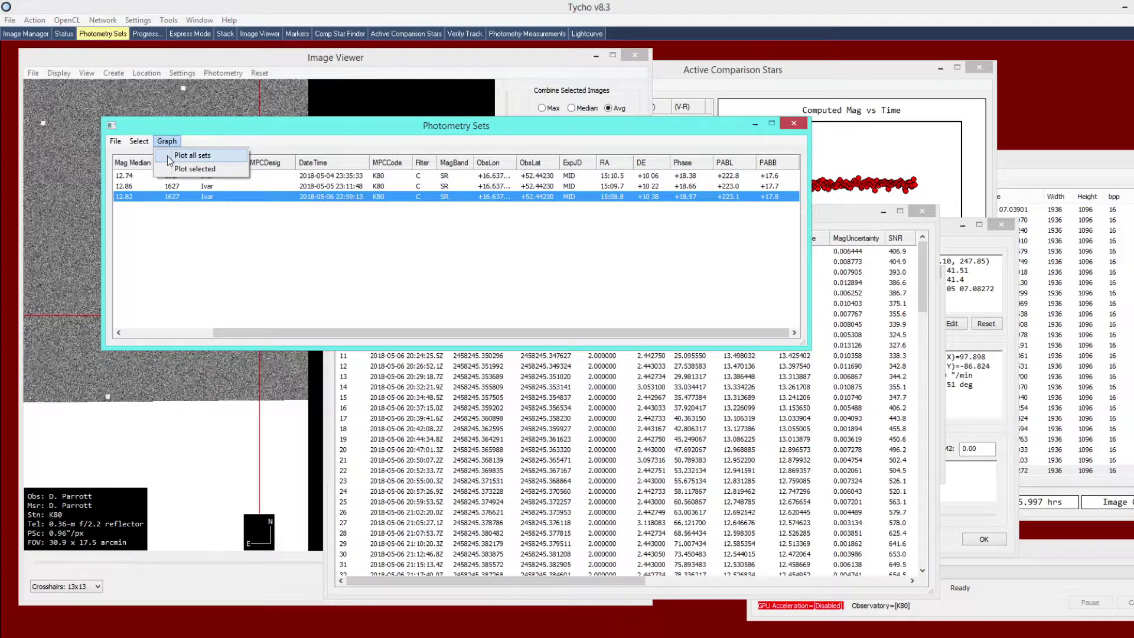
{"action": "left_click", "coordinate": [230, 159]}
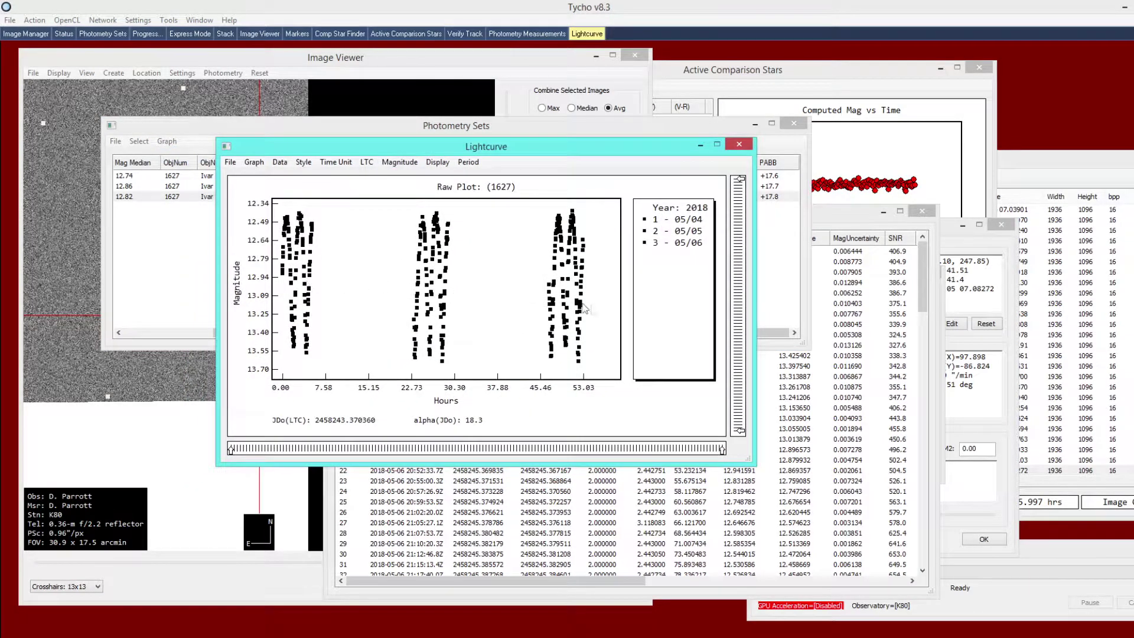
{"action": "left_click", "coordinate": [401, 162]}
{"action": "mouse_move", "coordinate": [367, 163]}
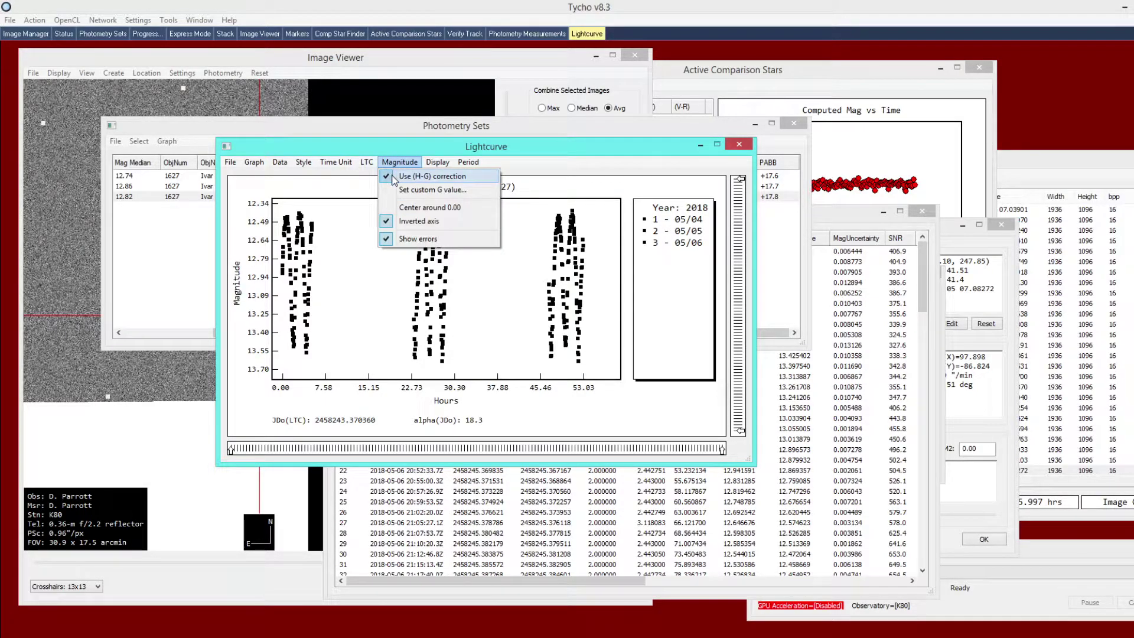
Step: Run a period search on the combined lightcurve from 0.500 to 12.000 hours with 8000 steps and fit order 4
{"action": "mouse_move", "coordinate": [469, 162]}
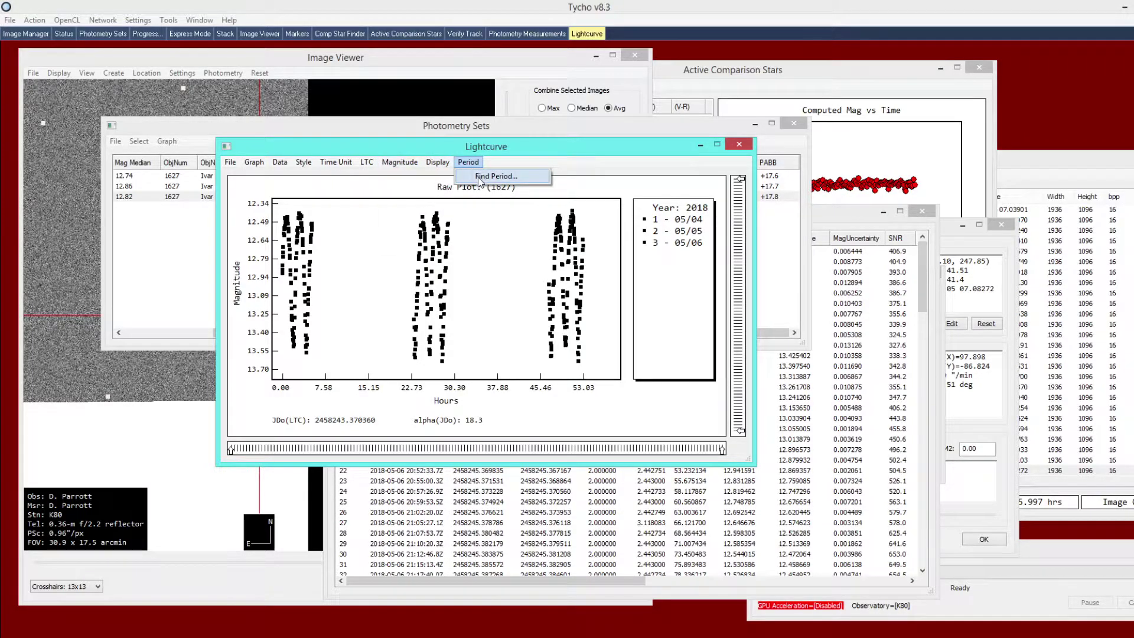
{"action": "left_click", "coordinate": [480, 177]}
{"action": "left_click_drag", "start_coordinate": [625, 271], "coordinate": [650, 297]}
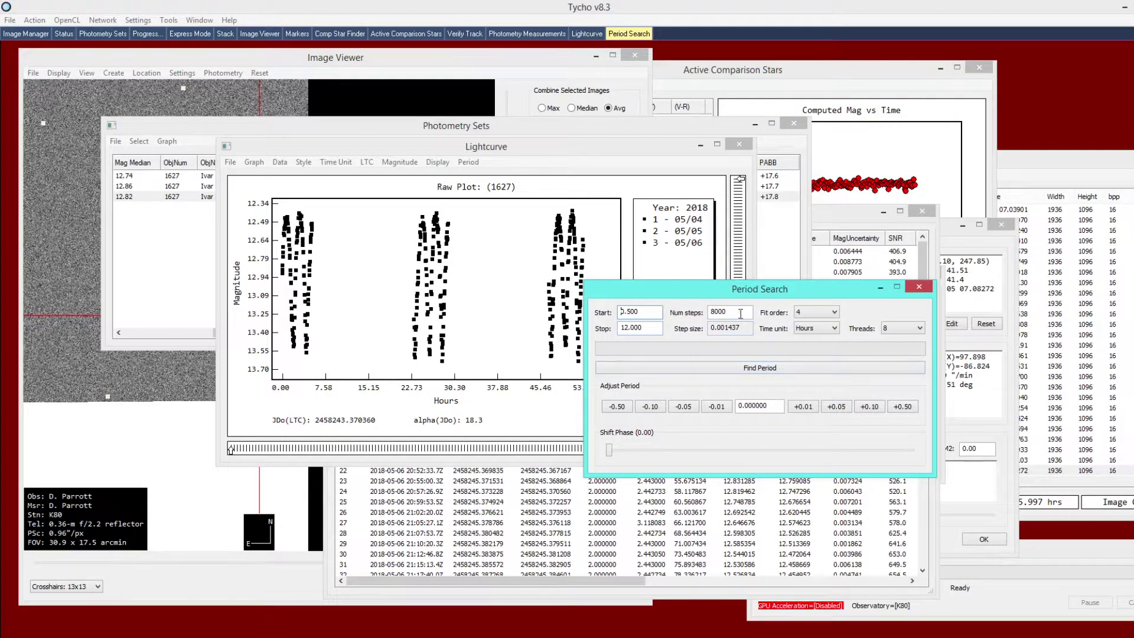
{"action": "left_click", "coordinate": [802, 370]}
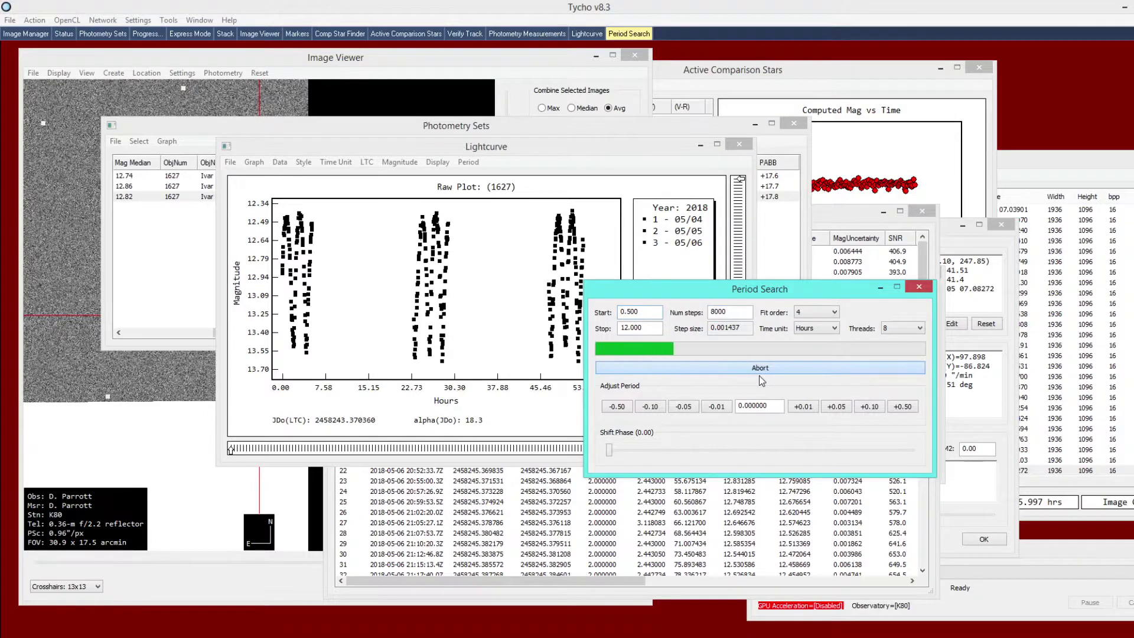
Step: Arrange the Lightcurve and Period List windows side by side and examine the phased plot against the top-ranked period
{"action": "left_click_drag", "start_coordinate": [672, 336], "coordinate": [690, 310]}
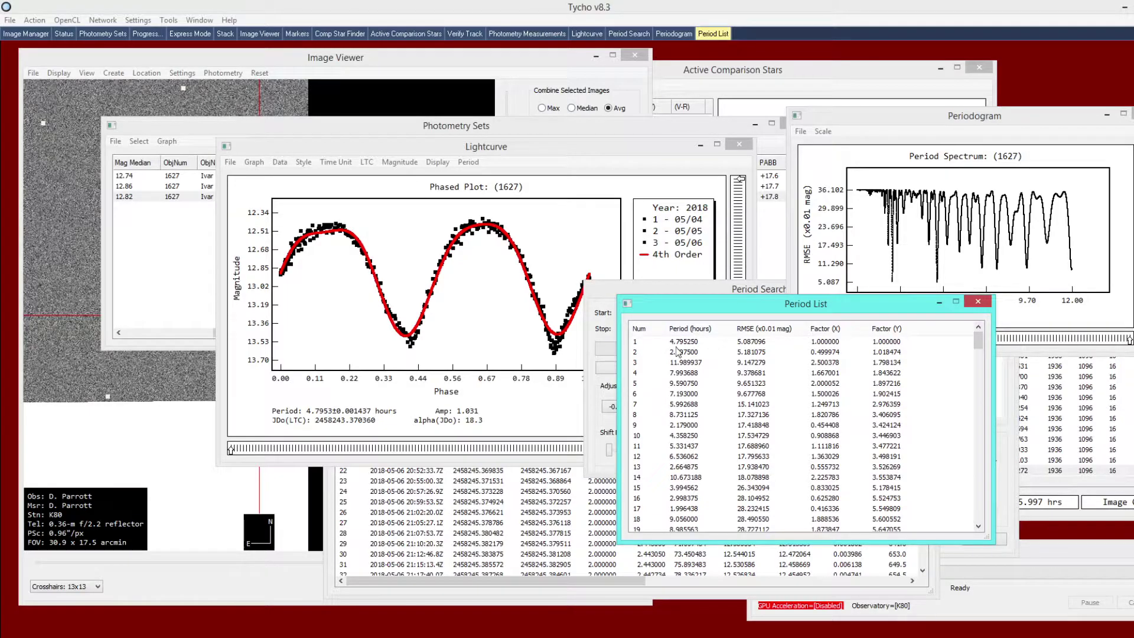
{"action": "left_click_drag", "start_coordinate": [463, 152], "coordinate": [320, 119]}
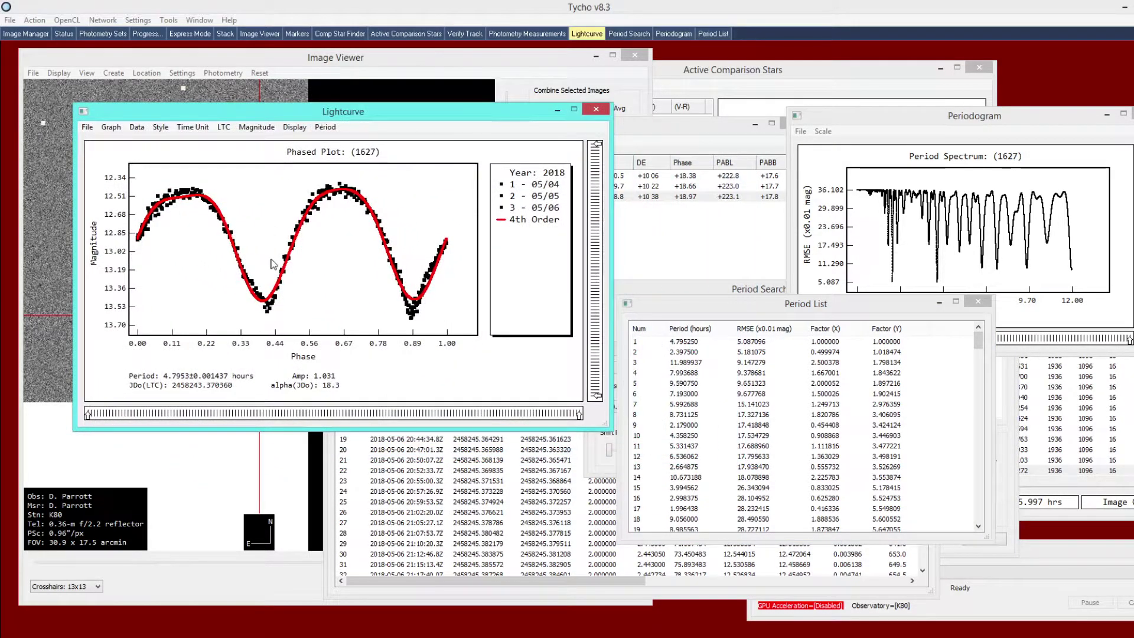
{"action": "left_click_drag", "start_coordinate": [694, 304], "coordinate": [703, 295]}
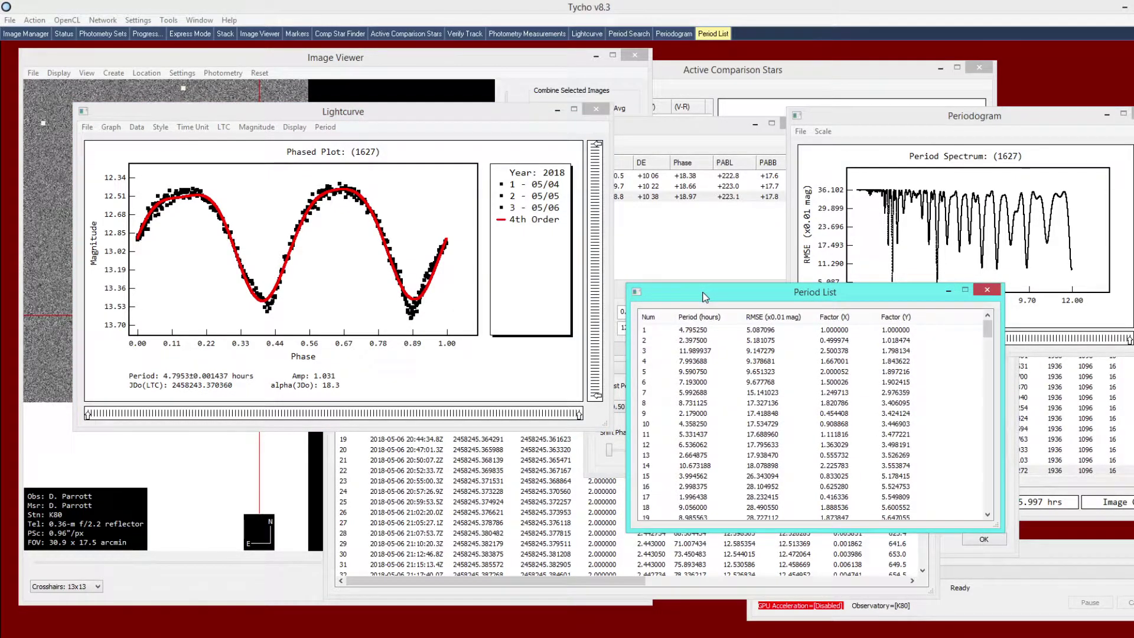
{"action": "left_click", "coordinate": [715, 331]}
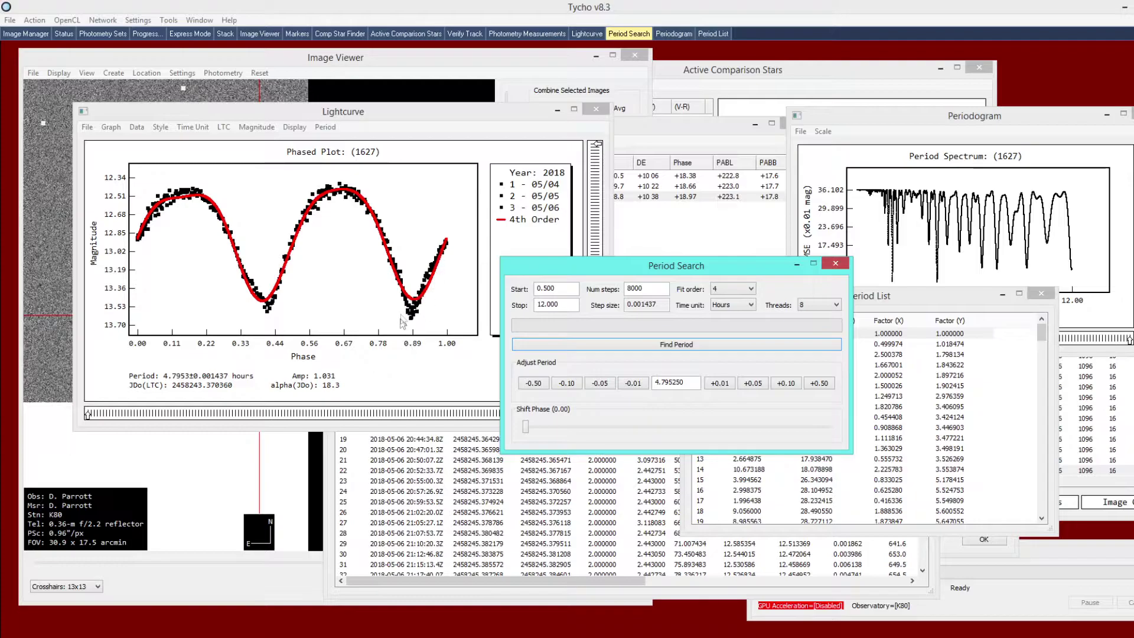
Step: Raise the fit order to 9 and rerun the period search over the same range
{"action": "left_click", "coordinate": [732, 290]}
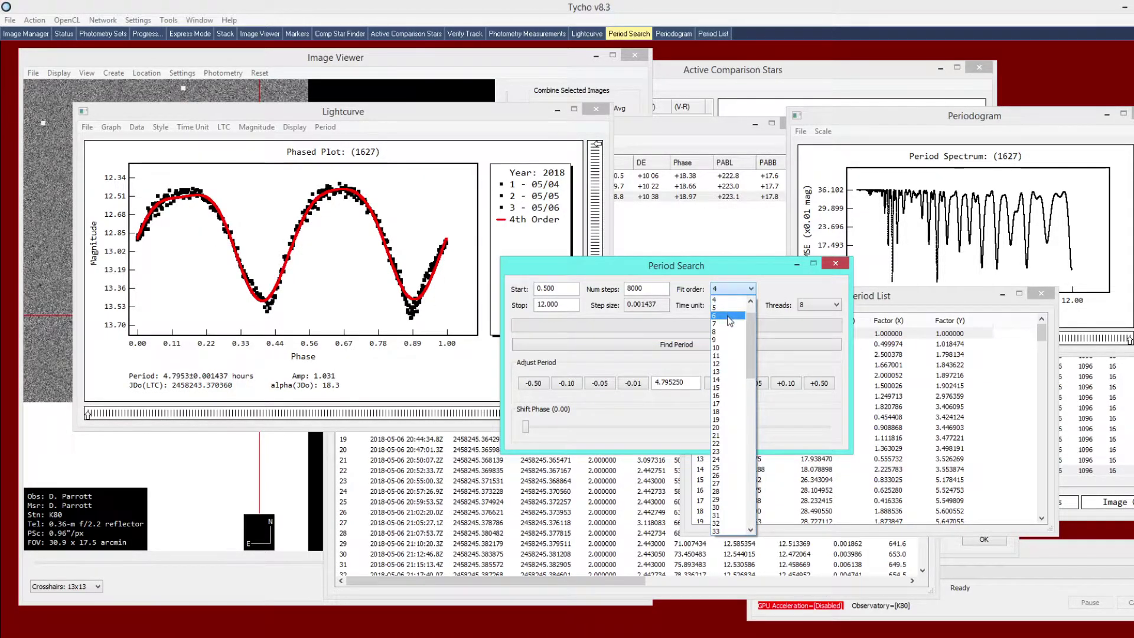
{"action": "left_click", "coordinate": [726, 341]}
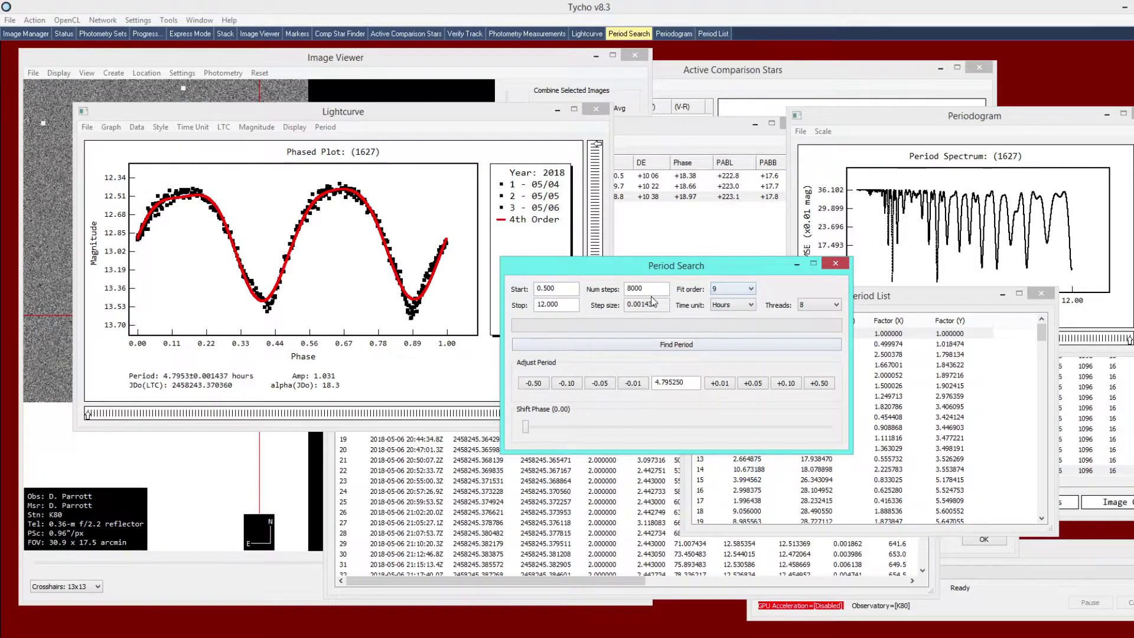
{"action": "left_click", "coordinate": [647, 350]}
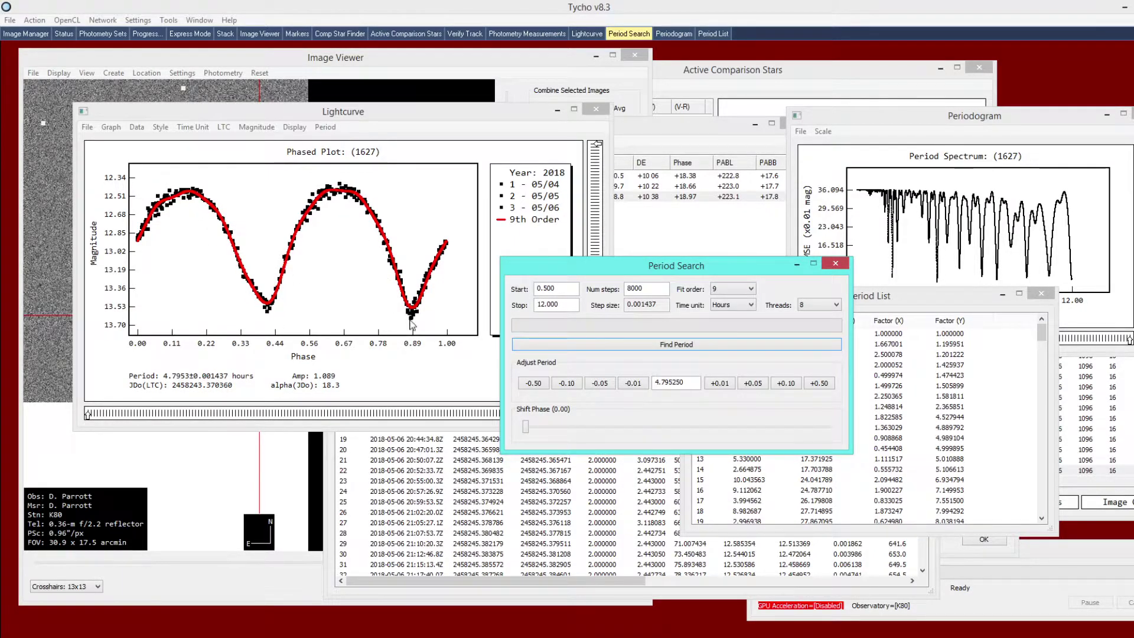
Step: Place the Period Search and Period List windows clear of each other and select the first-ranked period in the list
{"action": "left_click_drag", "start_coordinate": [566, 273], "coordinate": [527, 264]}
{"action": "left_click", "coordinate": [827, 296]}
{"action": "left_click_drag", "start_coordinate": [827, 295], "coordinate": [774, 354]}
{"action": "left_click_drag", "start_coordinate": [697, 256], "coordinate": [719, 140]}
{"action": "left_click_drag", "start_coordinate": [759, 351], "coordinate": [696, 337]}
{"action": "left_click", "coordinate": [690, 374]}
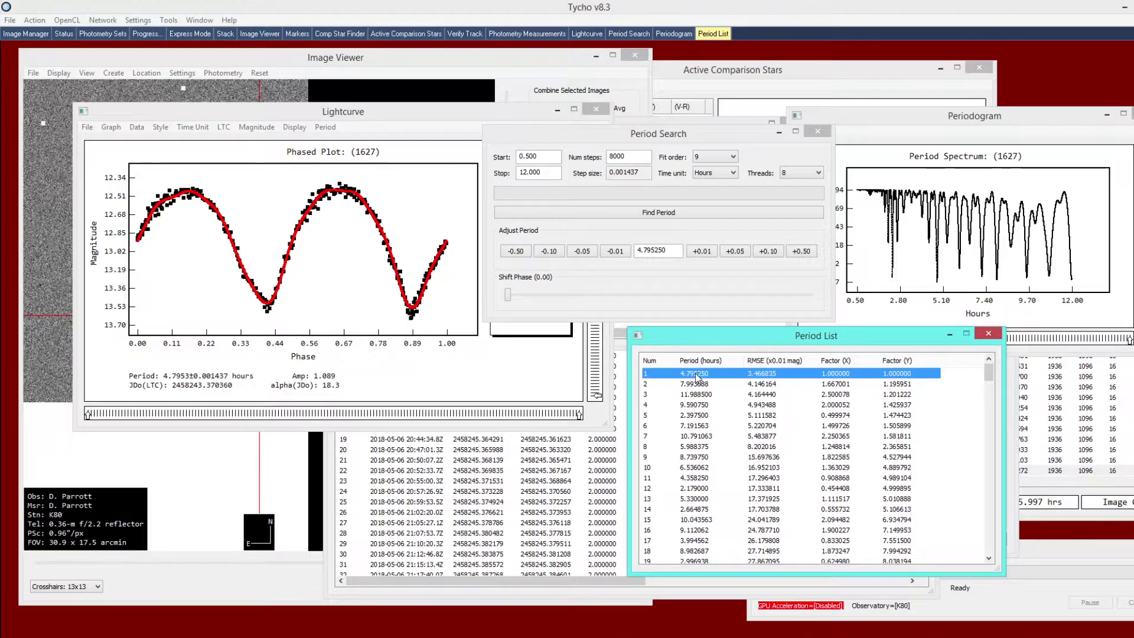
Step: Repeat the period search with the fit order lowered to 2
{"action": "left_click", "coordinate": [710, 156]}
{"action": "left_click", "coordinate": [718, 175]}
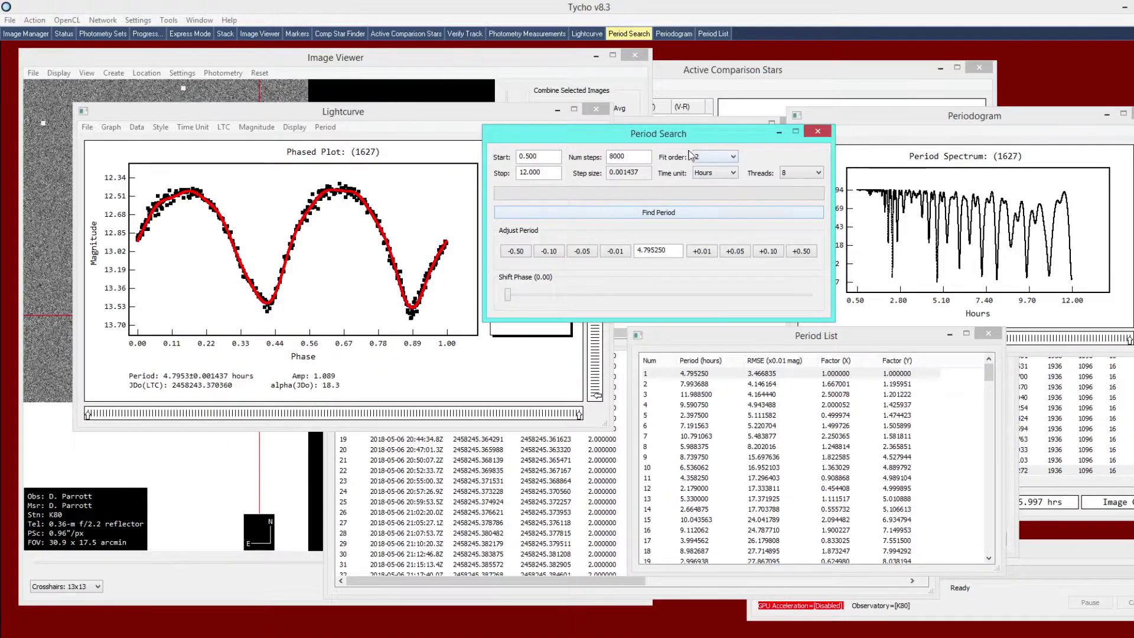
{"action": "left_click", "coordinate": [688, 212]}
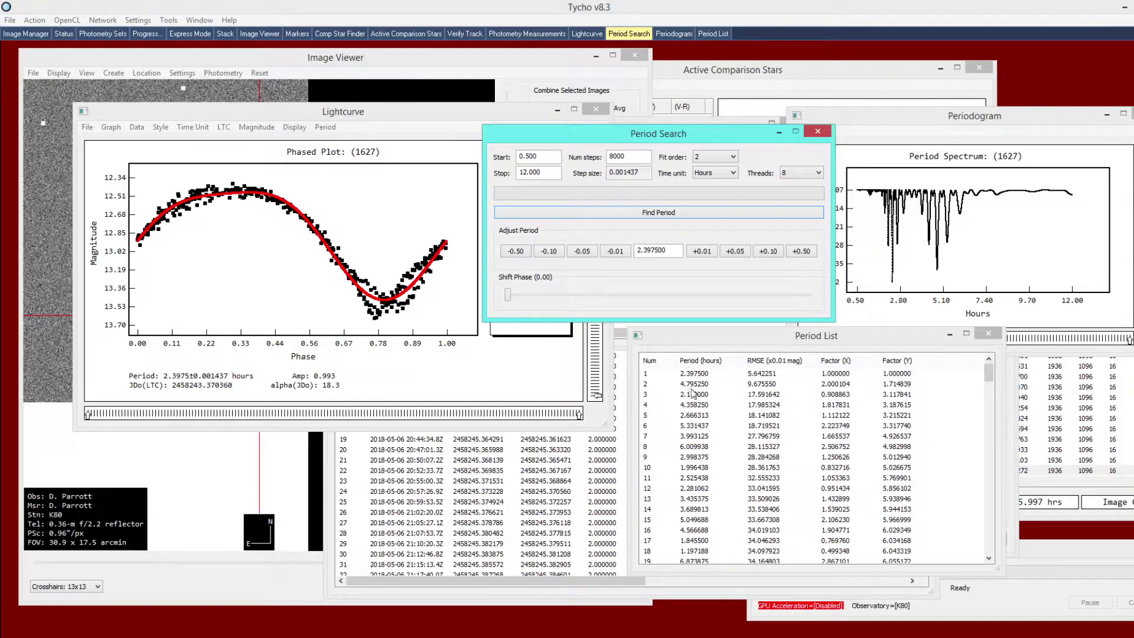
Step: Select the first and second listed periods in turn and compare their phased lightcurves with the second-order fit
{"action": "left_click_drag", "start_coordinate": [822, 339], "coordinate": [806, 327]}
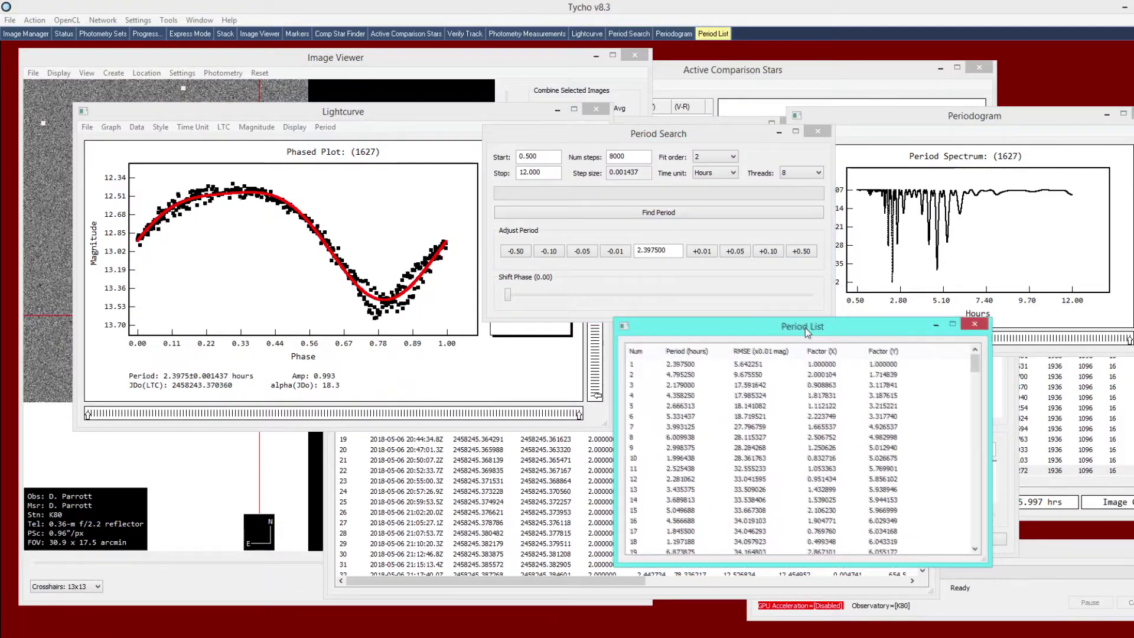
{"action": "left_click", "coordinate": [655, 363]}
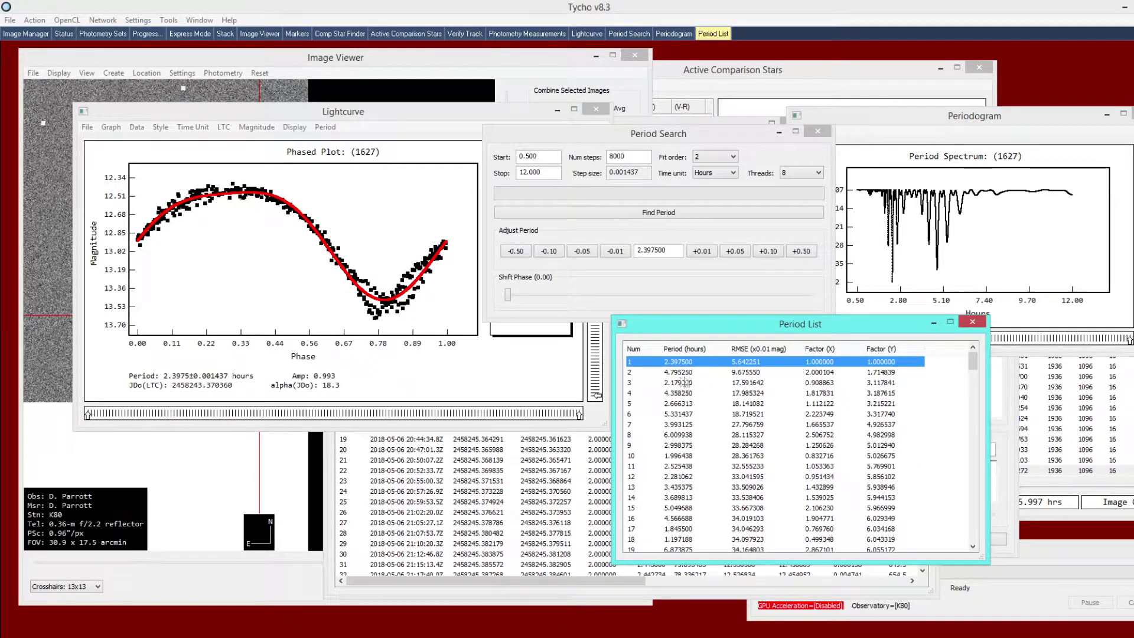
{"action": "left_click", "coordinate": [677, 374]}
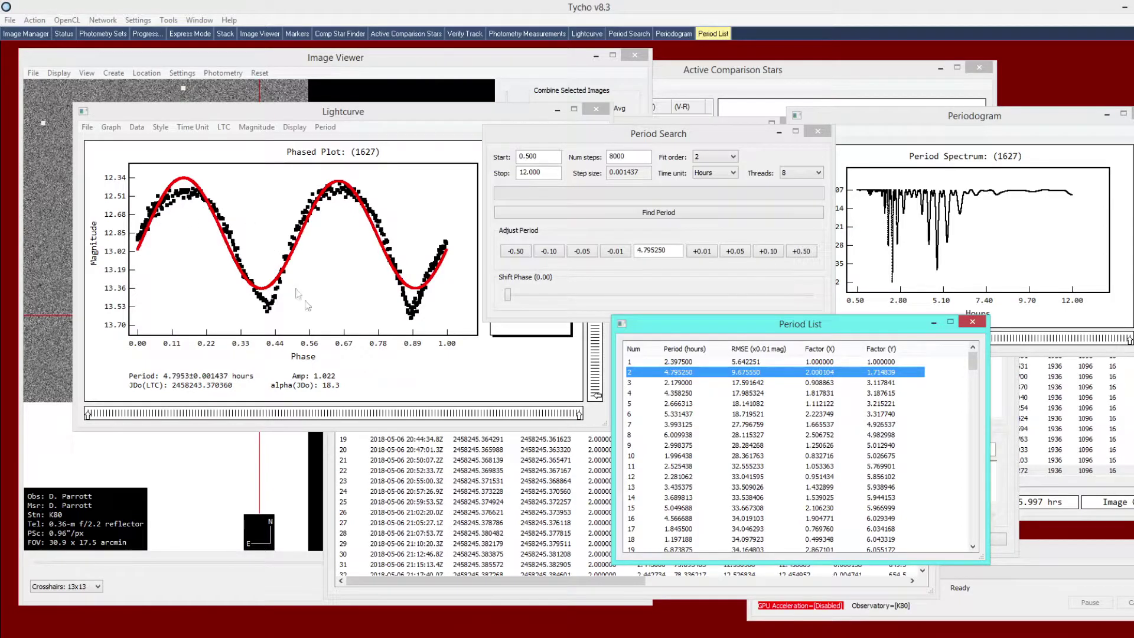
{"action": "left_click", "coordinate": [433, 293]}
Step: Set the fit order back to 9, rerun the period search and rearrange the result windows
{"action": "left_click", "coordinate": [715, 157]}
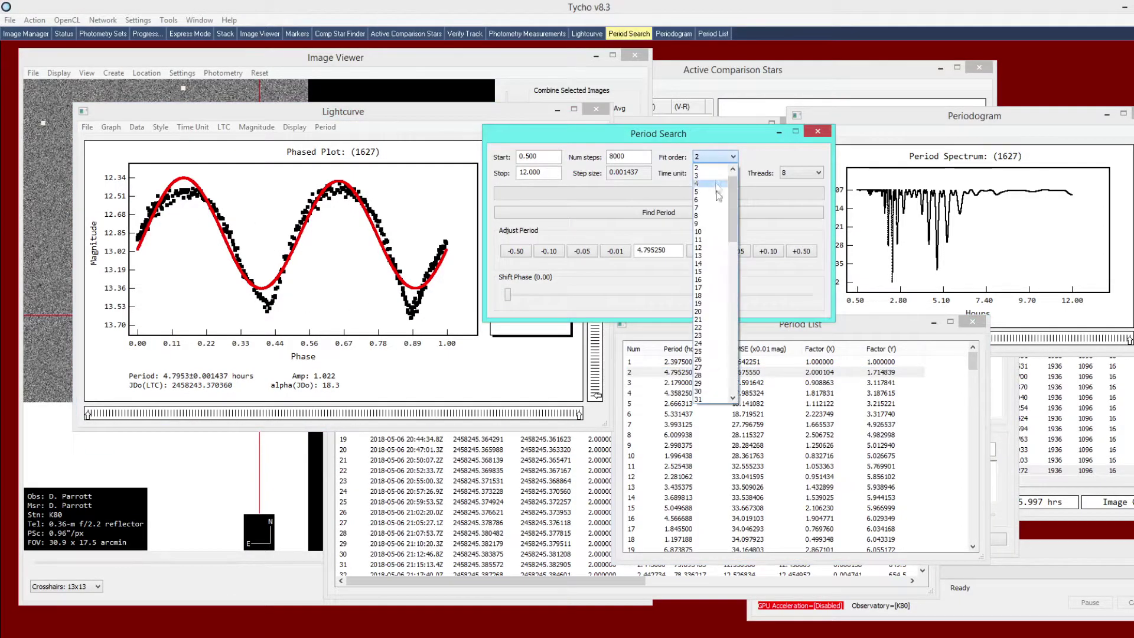
{"action": "left_click", "coordinate": [706, 223]}
{"action": "left_click", "coordinate": [590, 212]}
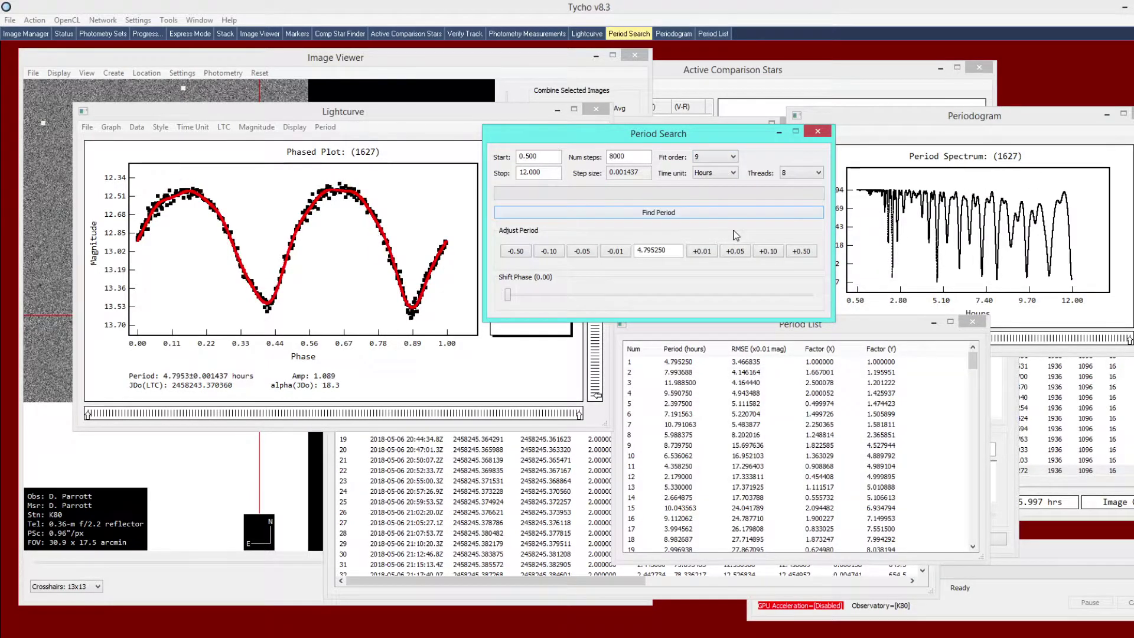
{"action": "left_click_drag", "start_coordinate": [864, 326], "coordinate": [880, 303]}
{"action": "left_click_drag", "start_coordinate": [695, 131], "coordinate": [690, 146]}
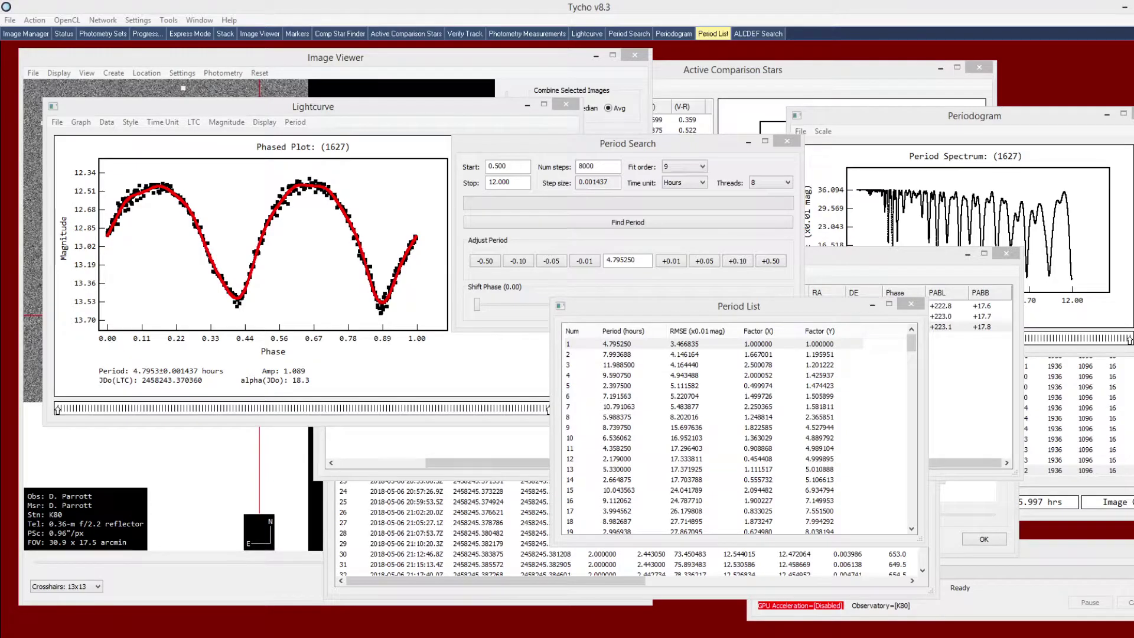
Step: Bring the Photometry Sets window to the front and position it so its three sets are in view
{"action": "left_click", "coordinate": [690, 6]}
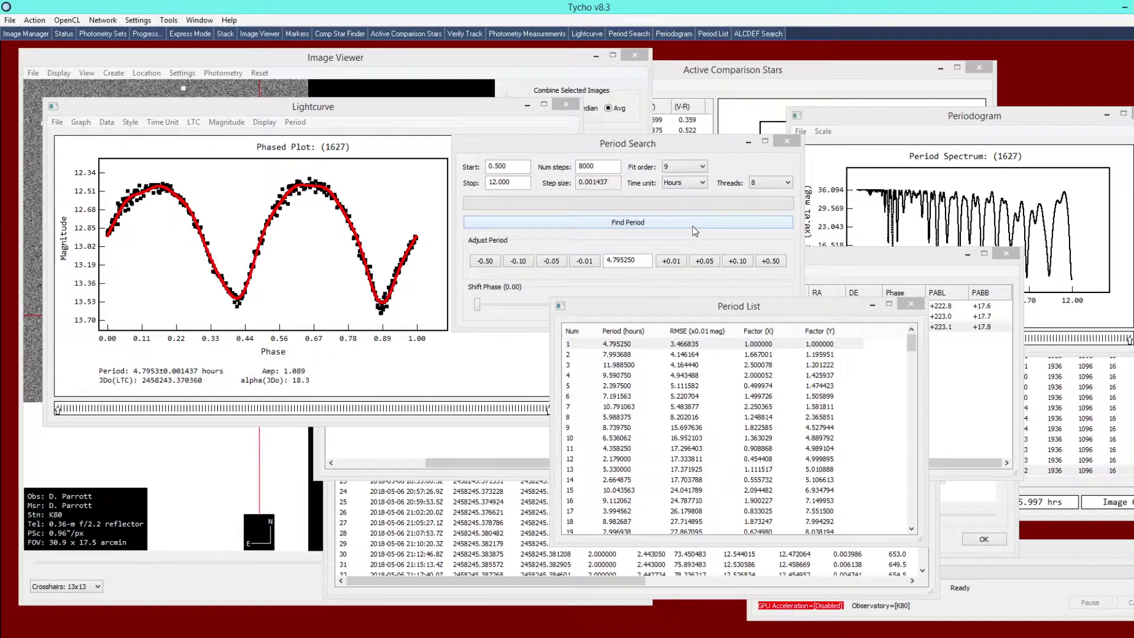
{"action": "left_click", "coordinate": [863, 263]}
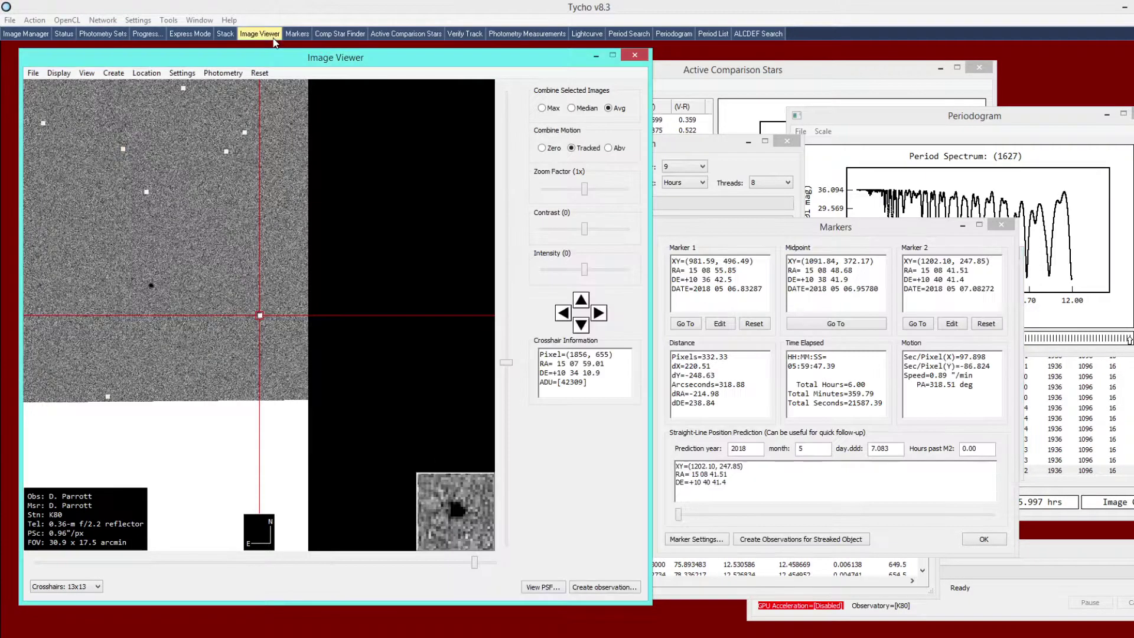
{"action": "left_click", "coordinate": [260, 33]}
{"action": "left_click", "coordinate": [92, 36]}
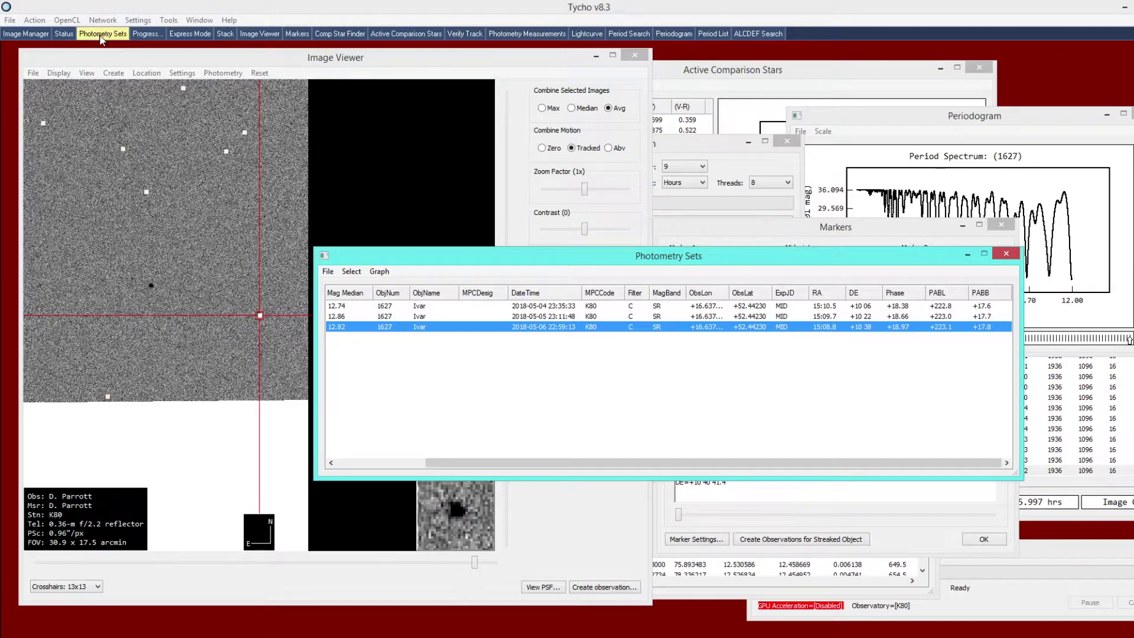
{"action": "left_click", "coordinate": [102, 37]}
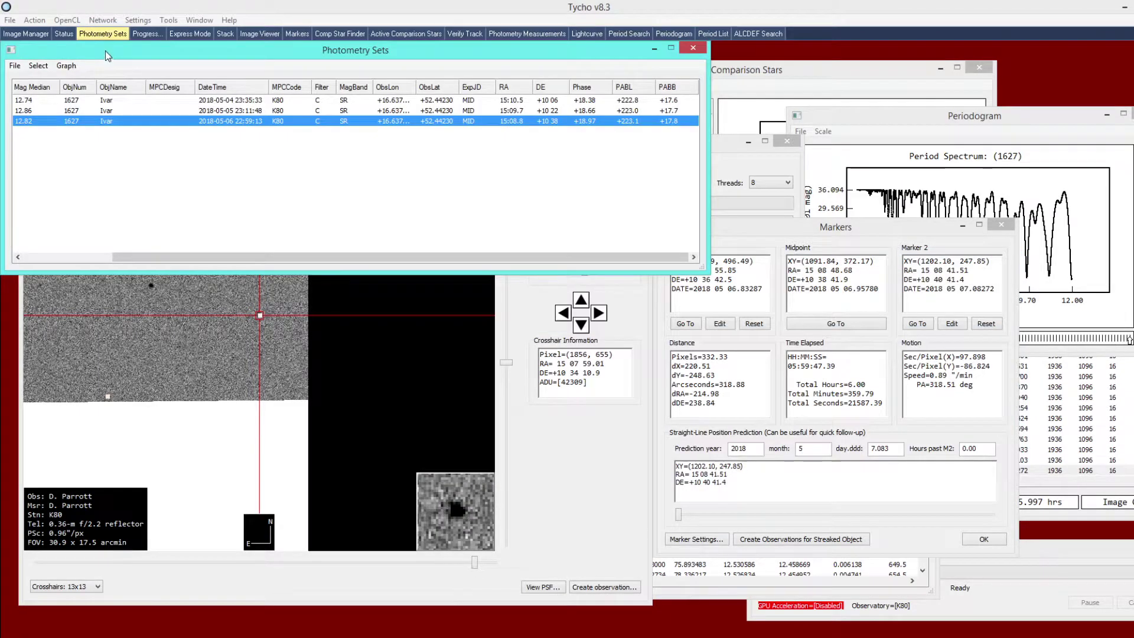
{"action": "left_click_drag", "start_coordinate": [104, 51], "coordinate": [488, 294]}
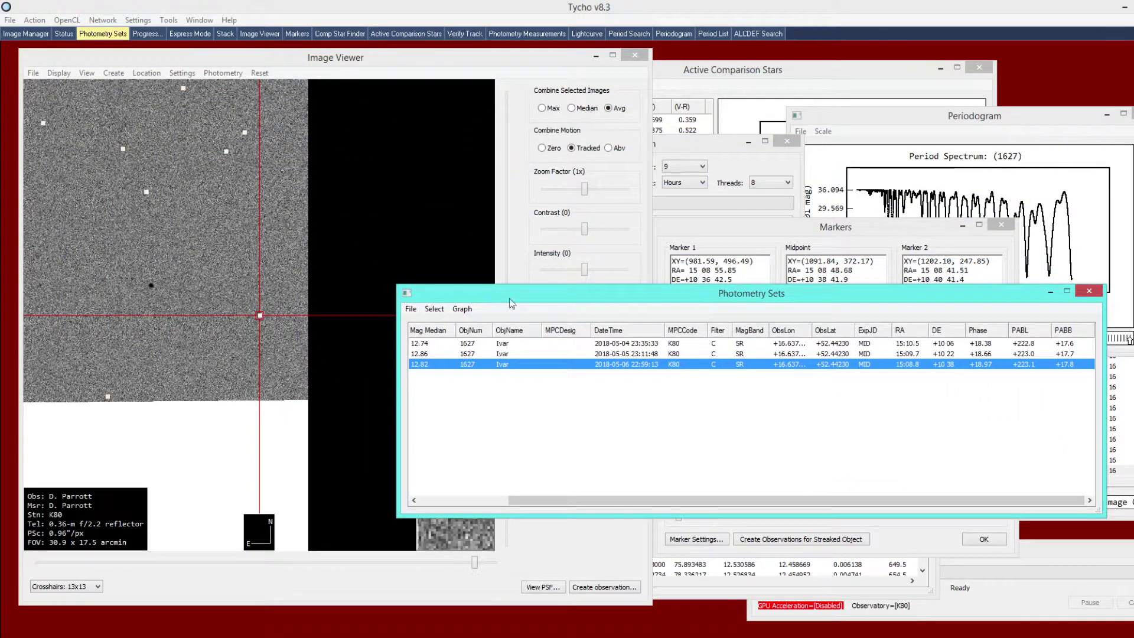
{"action": "left_click_drag", "start_coordinate": [632, 300], "coordinate": [620, 308]}
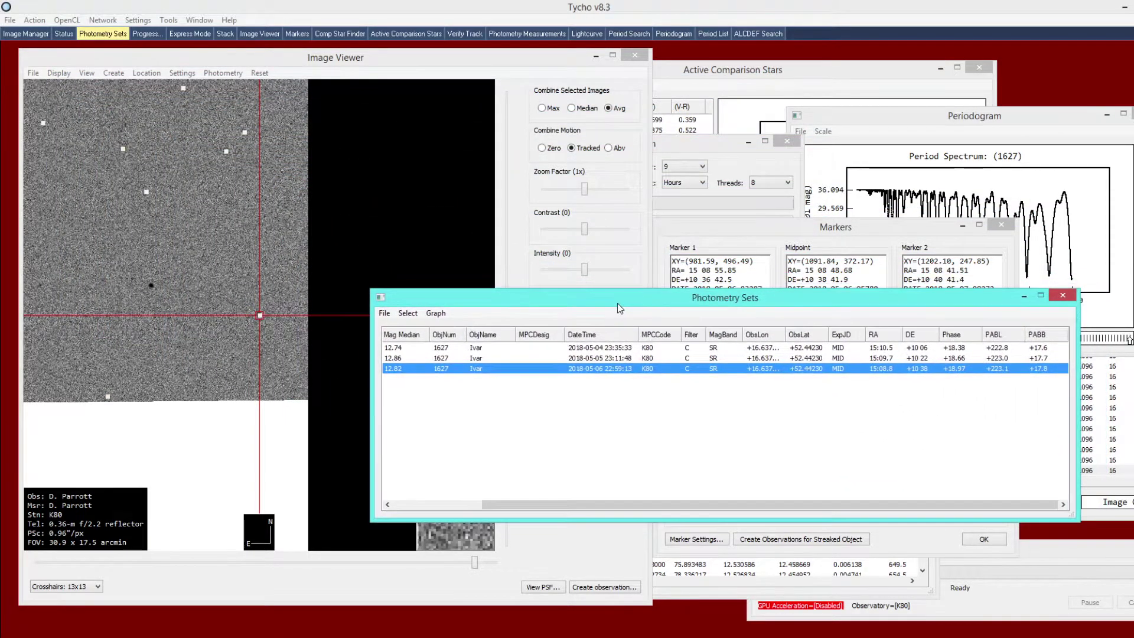
Step: Save the three photometry sets to the photometry repository under the name ivar_n123
{"action": "left_click", "coordinate": [384, 313]}
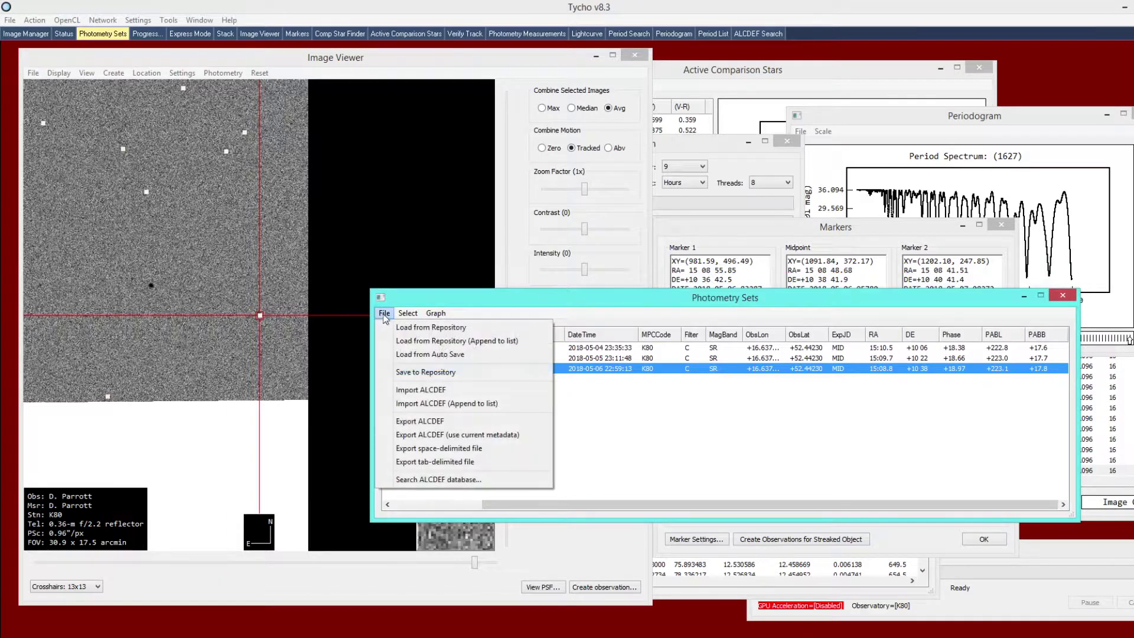
{"action": "left_click", "coordinate": [413, 374]}
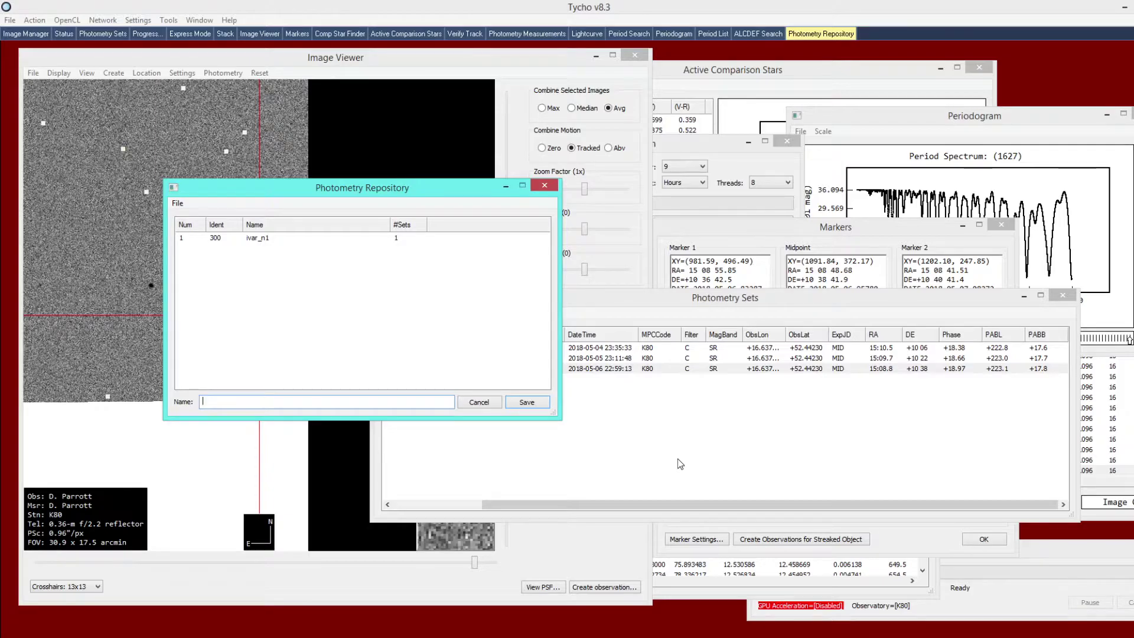
{"action": "type", "text": "ivar_n123"}
{"action": "left_click_drag", "start_coordinate": [271, 402], "coordinate": [171, 398]}
{"action": "left_click", "coordinate": [527, 402]}
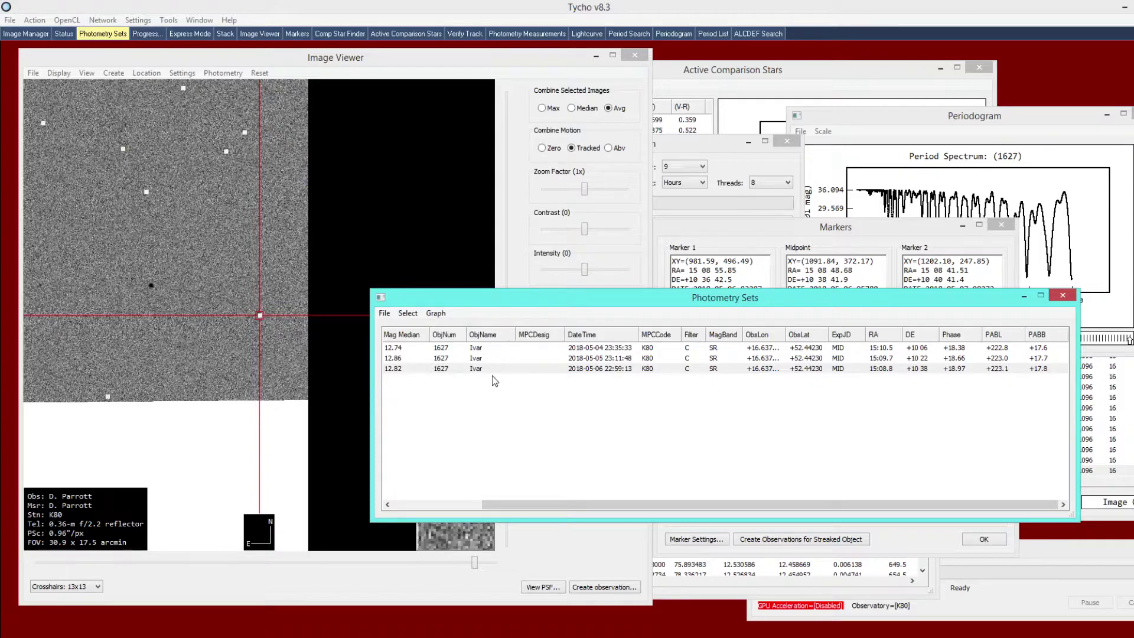
Step: Review the ivar_n1 and ivar_n123 entries in the photometry repository without loading either one
{"action": "left_click_drag", "start_coordinate": [418, 297], "coordinate": [393, 272]}
{"action": "left_click", "coordinate": [362, 288]}
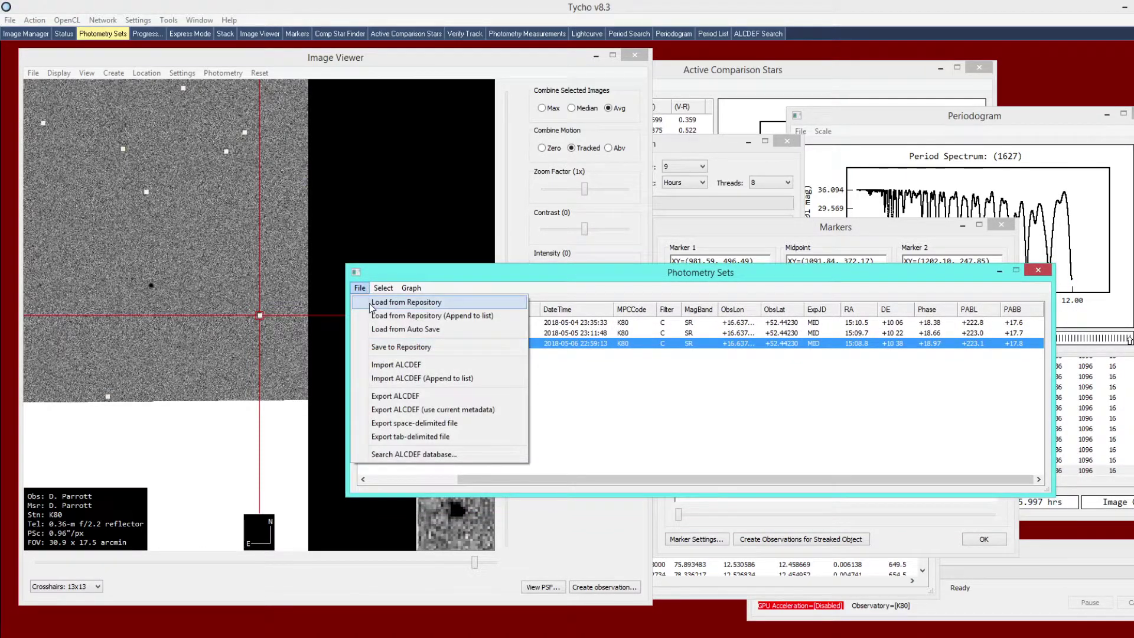
{"action": "left_click", "coordinate": [373, 303]}
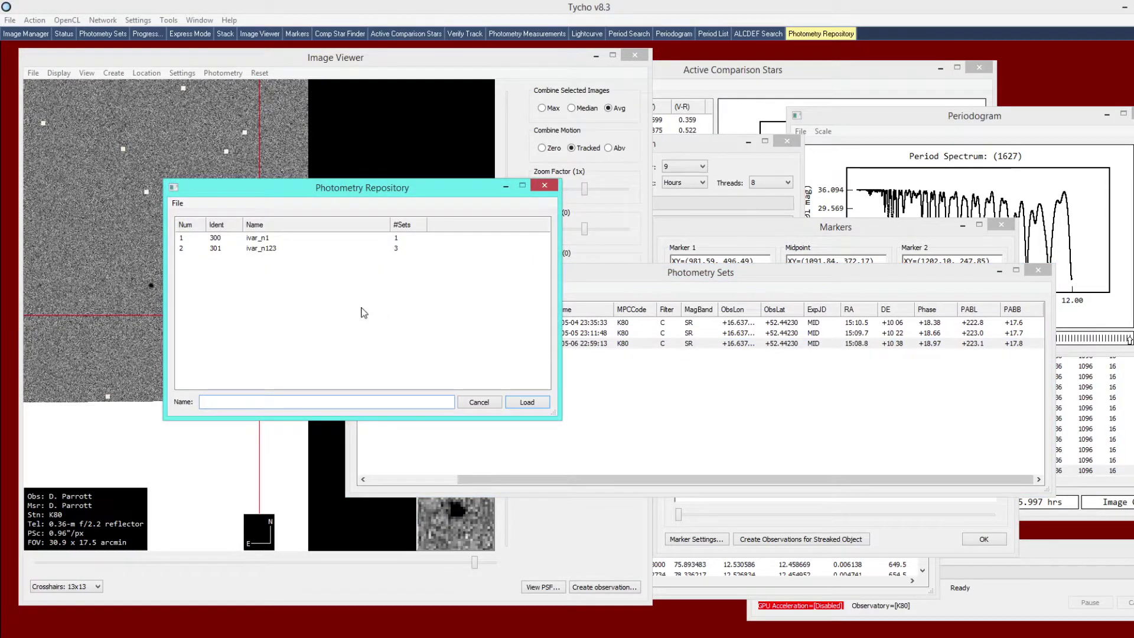
{"action": "left_click", "coordinate": [400, 249]}
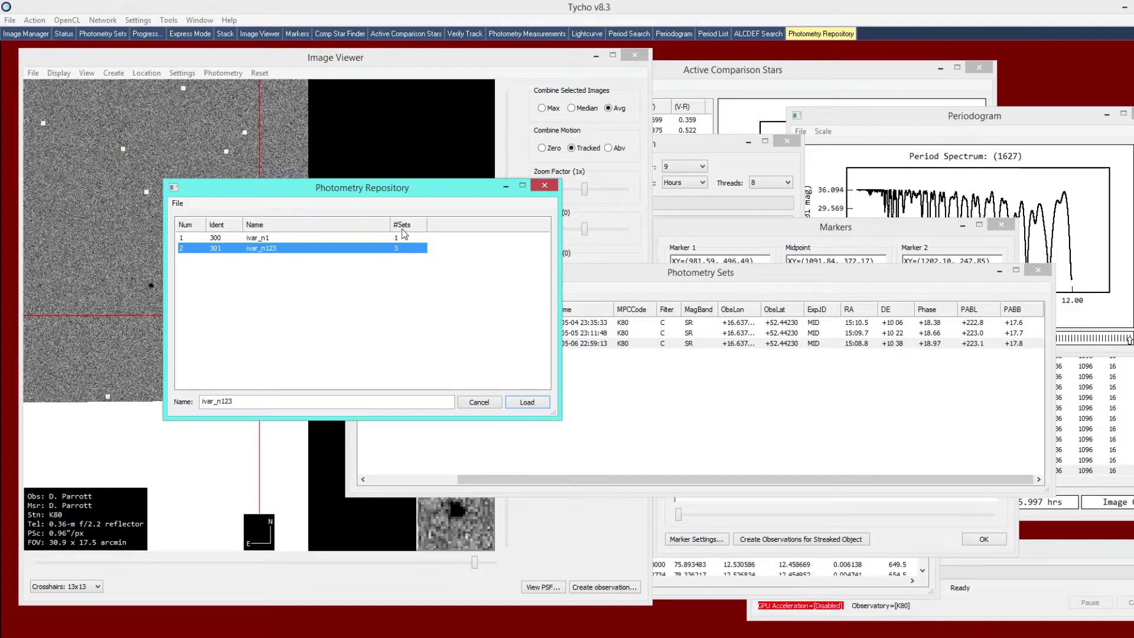
{"action": "left_click", "coordinate": [405, 272]}
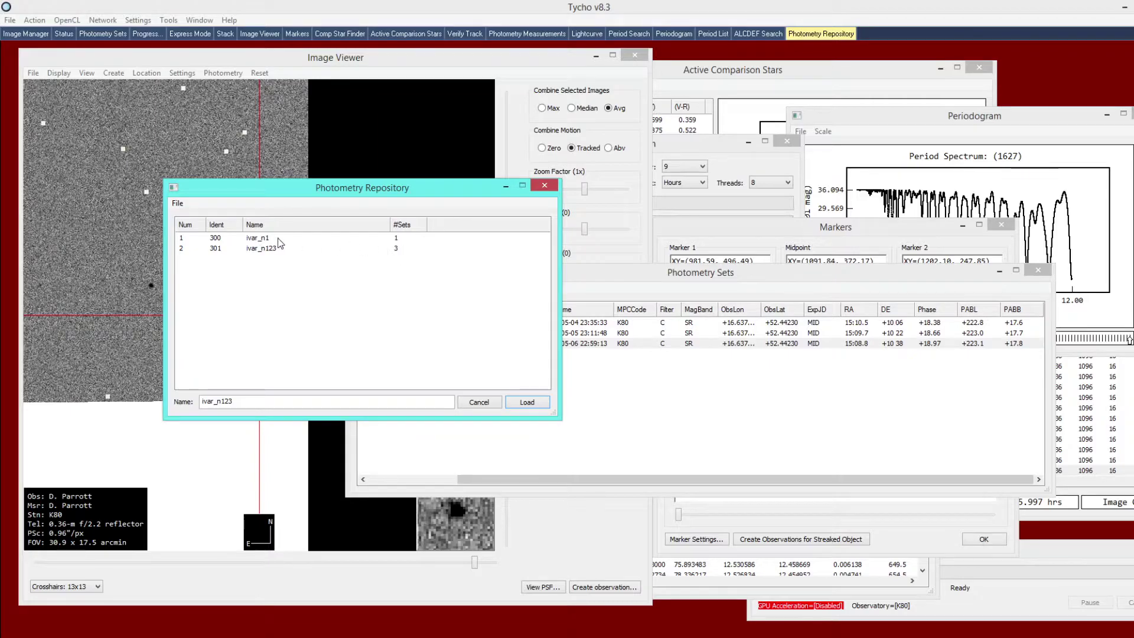
{"action": "left_click", "coordinate": [405, 238]}
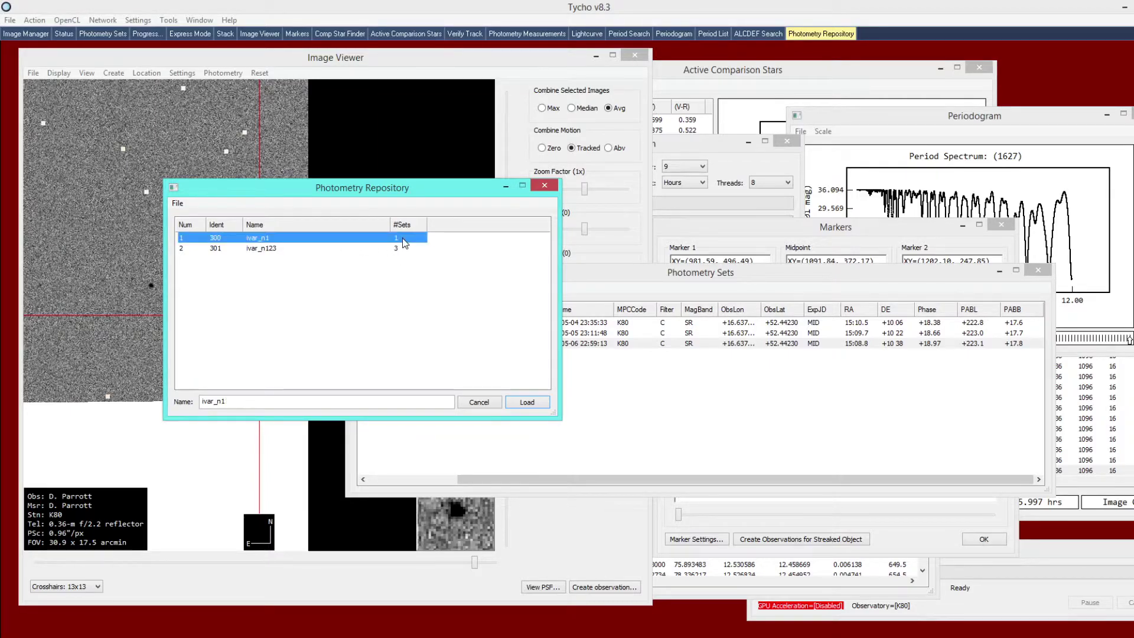
{"action": "left_click", "coordinate": [405, 248]}
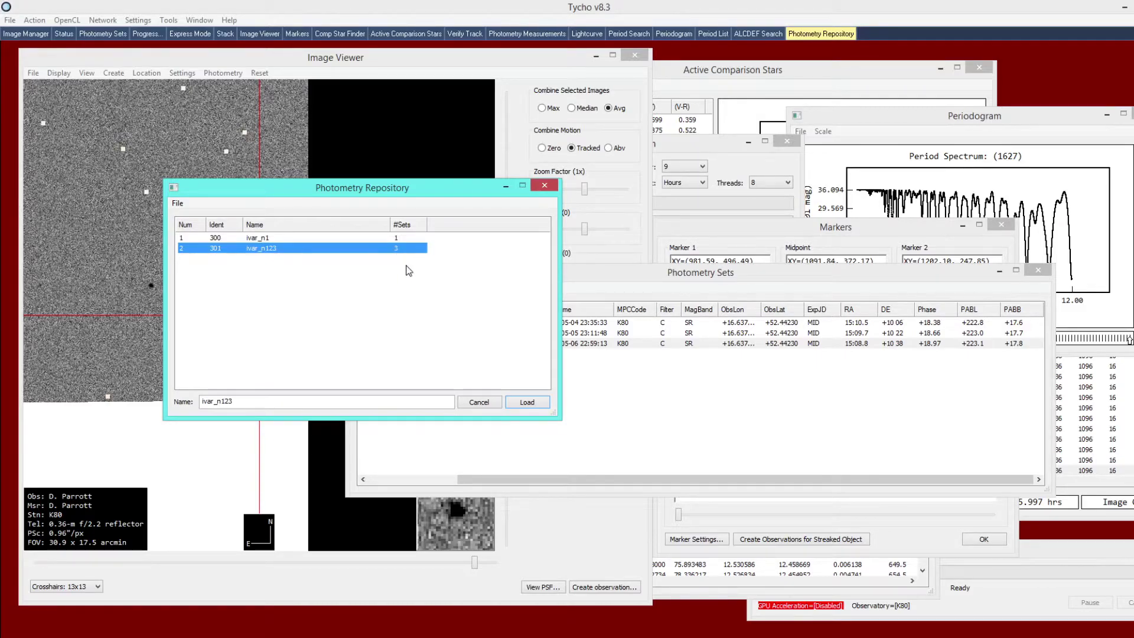
{"action": "left_click", "coordinate": [271, 239]}
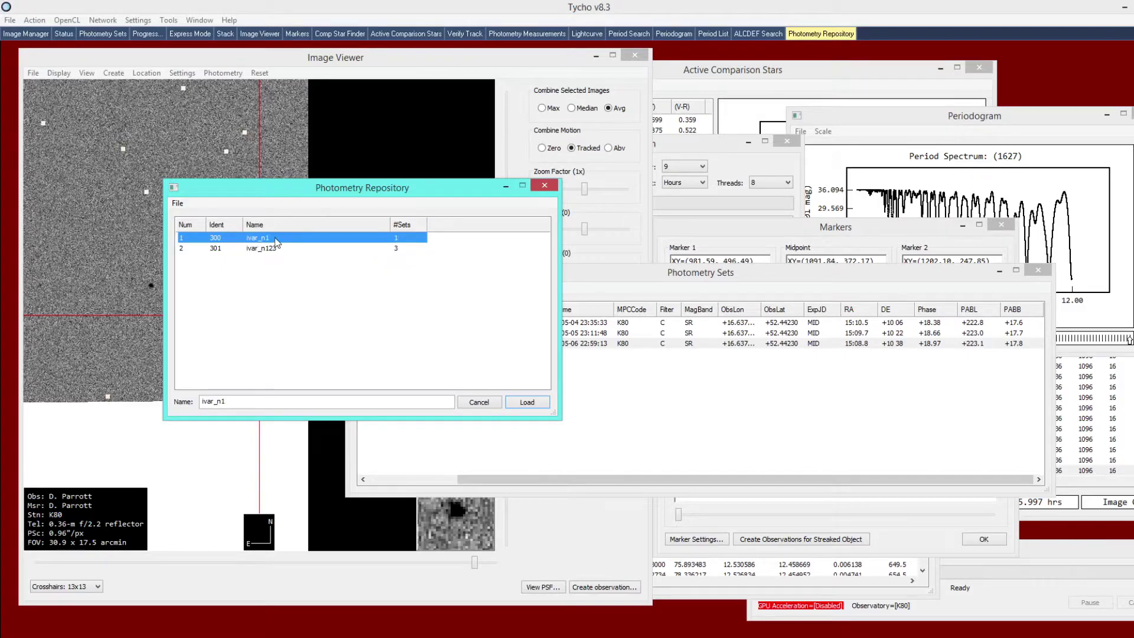
{"action": "left_click", "coordinate": [288, 251]}
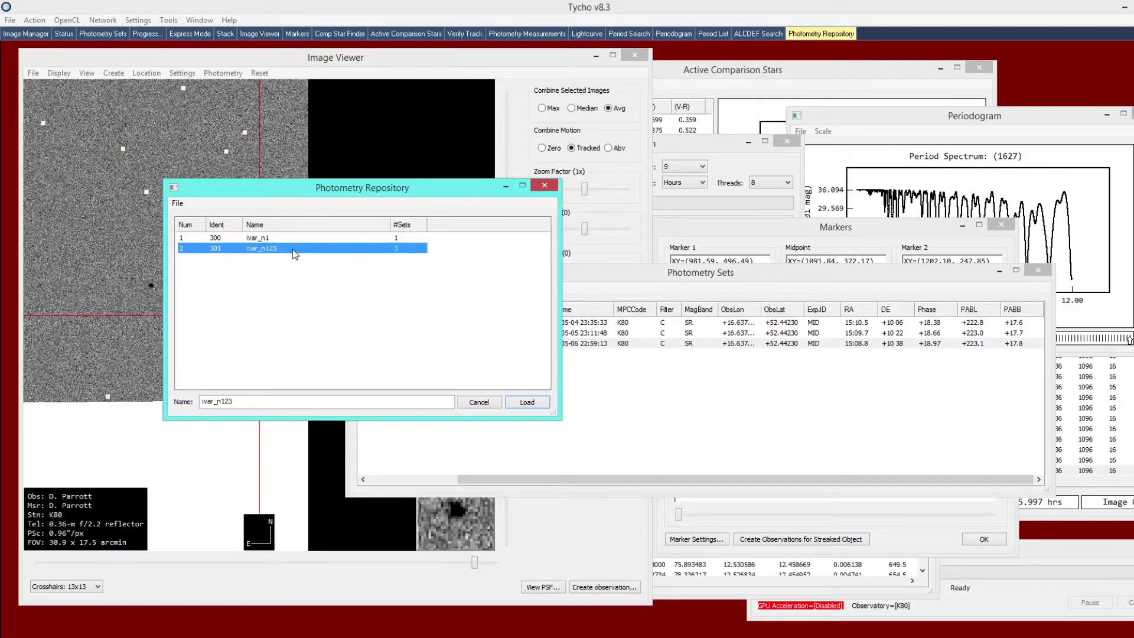
{"action": "left_click", "coordinate": [480, 405]}
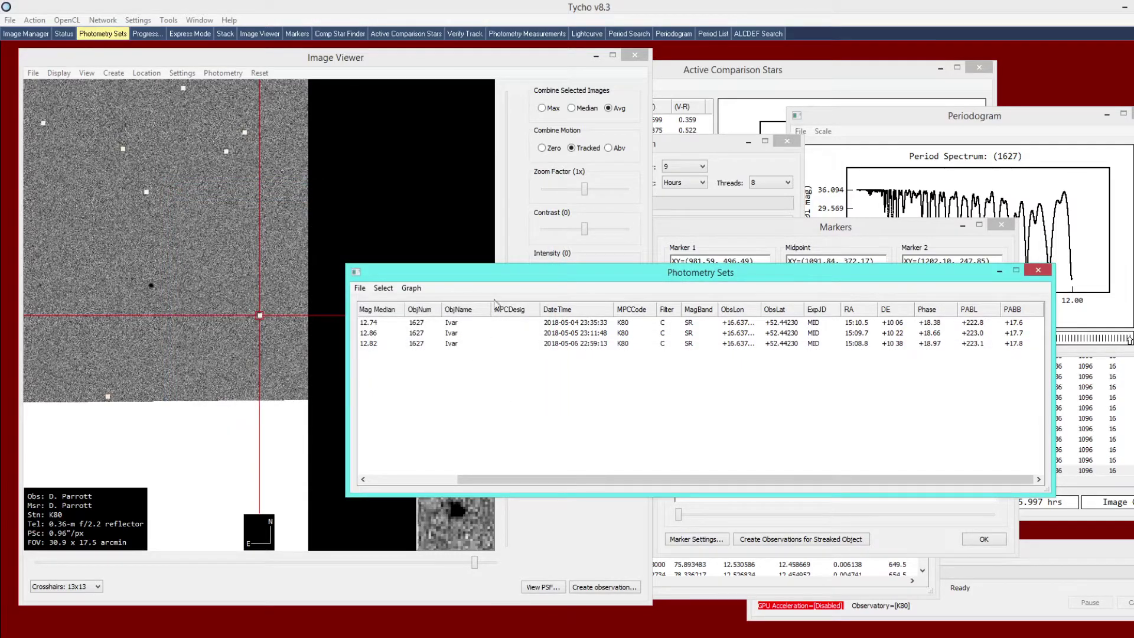
{"action": "left_click_drag", "start_coordinate": [483, 276], "coordinate": [491, 288]}
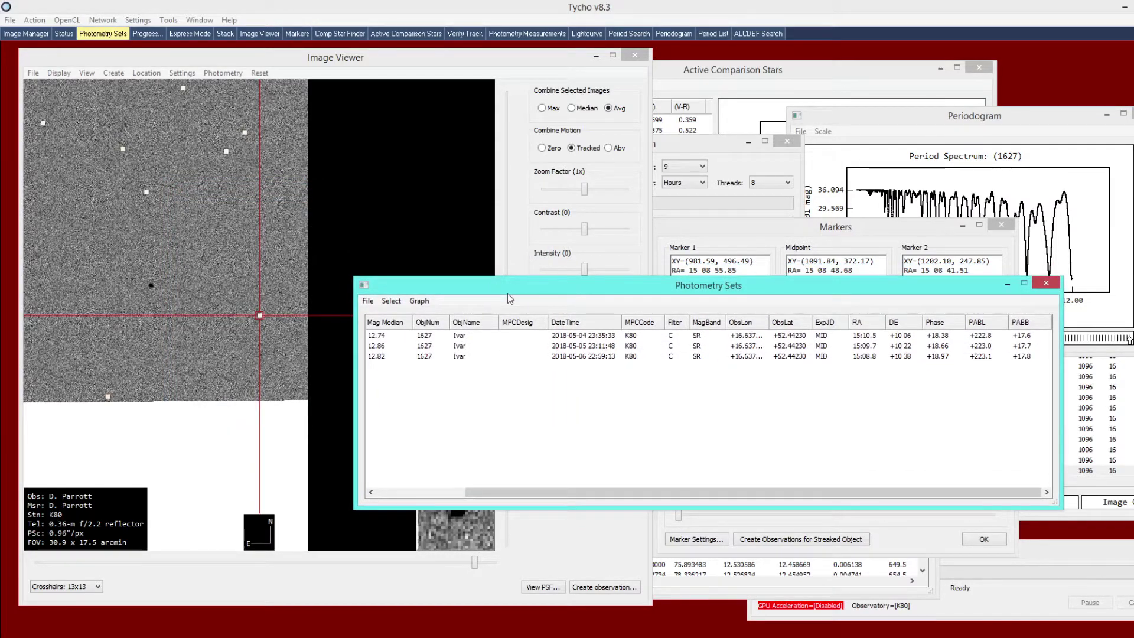
Step: Bring the Periodogram, Period Search and Lightcurve windows to the front in turn
{"action": "left_click", "coordinate": [674, 34]}
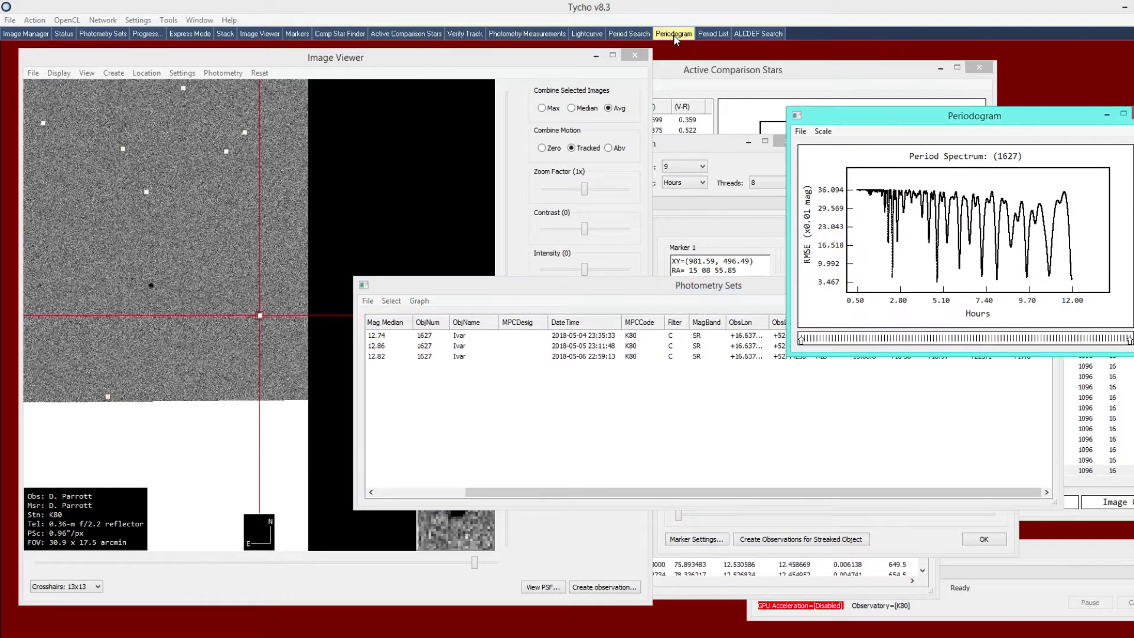
{"action": "left_click", "coordinate": [629, 34]}
{"action": "left_click", "coordinate": [586, 34]}
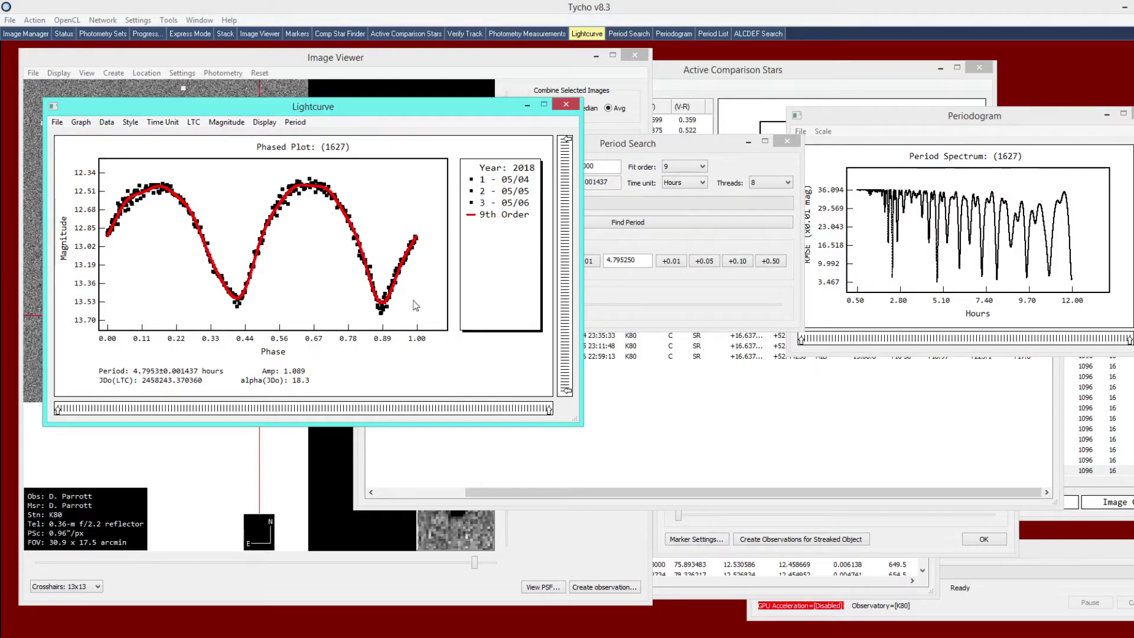
Step: View the PNG save dialog for the phased lightcurve plot without saving, and enlarge the Lightcurve window slightly
{"action": "left_click", "coordinate": [58, 122]}
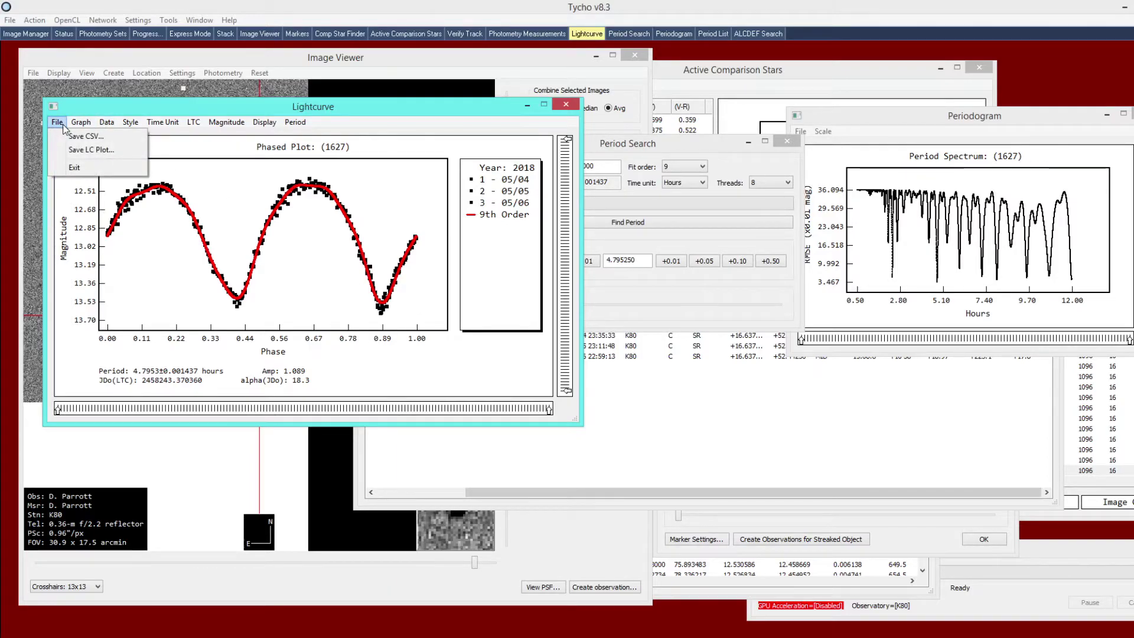
{"action": "left_click", "coordinate": [85, 151]}
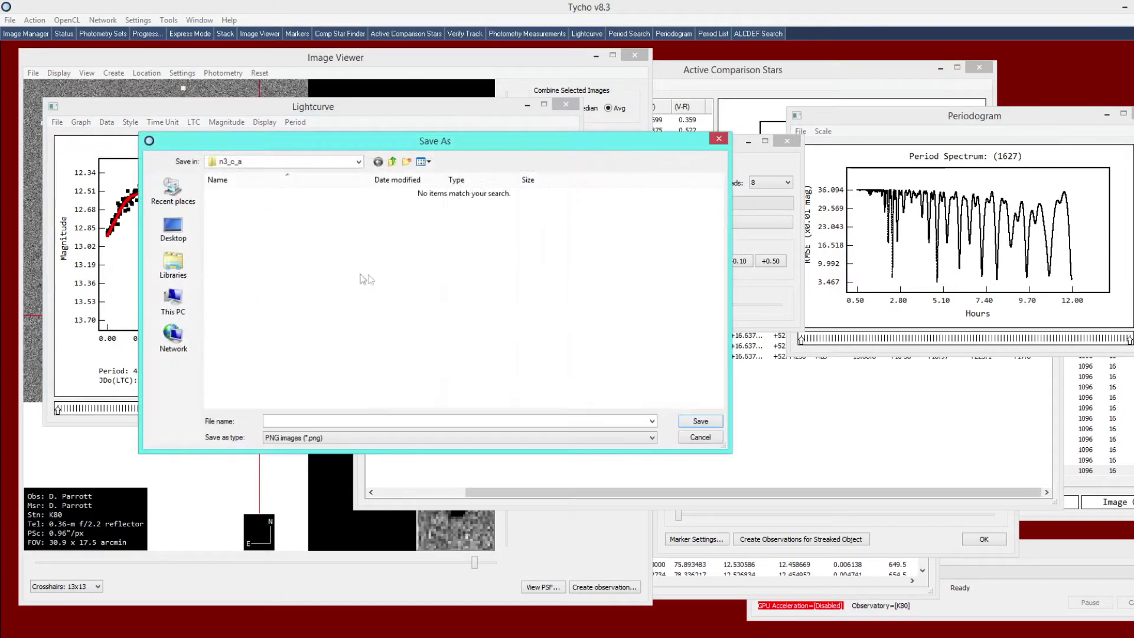
{"action": "left_click", "coordinate": [700, 437]}
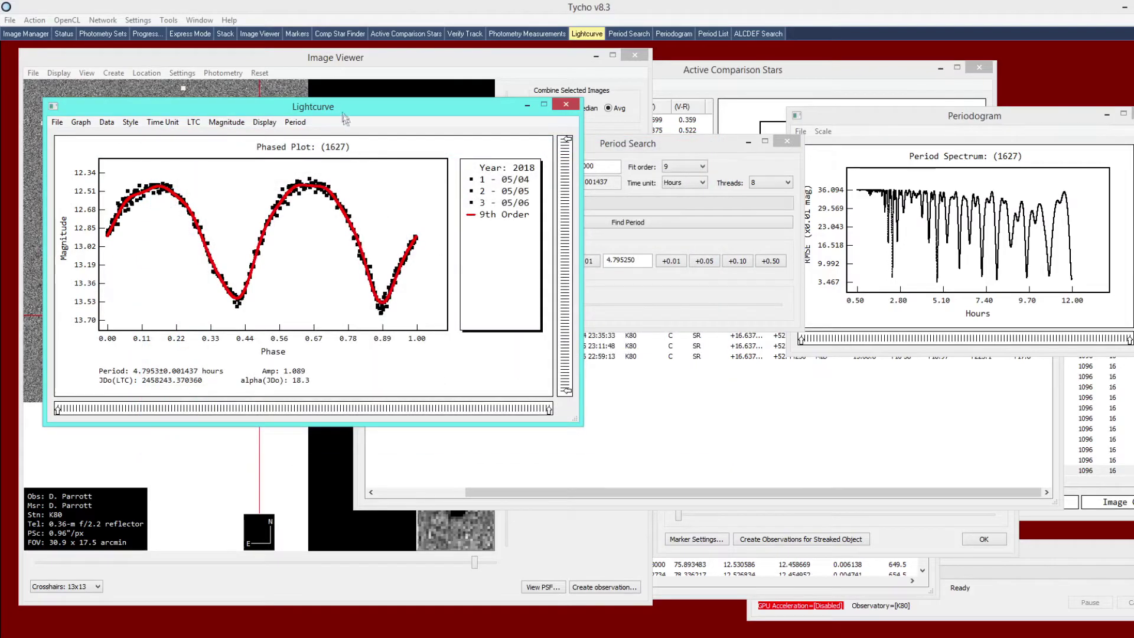
{"action": "mouse_move", "coordinate": [616, 436]}
{"action": "left_mouse_down"}
{"action": "mouse_move", "coordinate": [656, 529]}
{"action": "mouse_move", "coordinate": [614, 435]}
{"action": "left_mouse_up"}
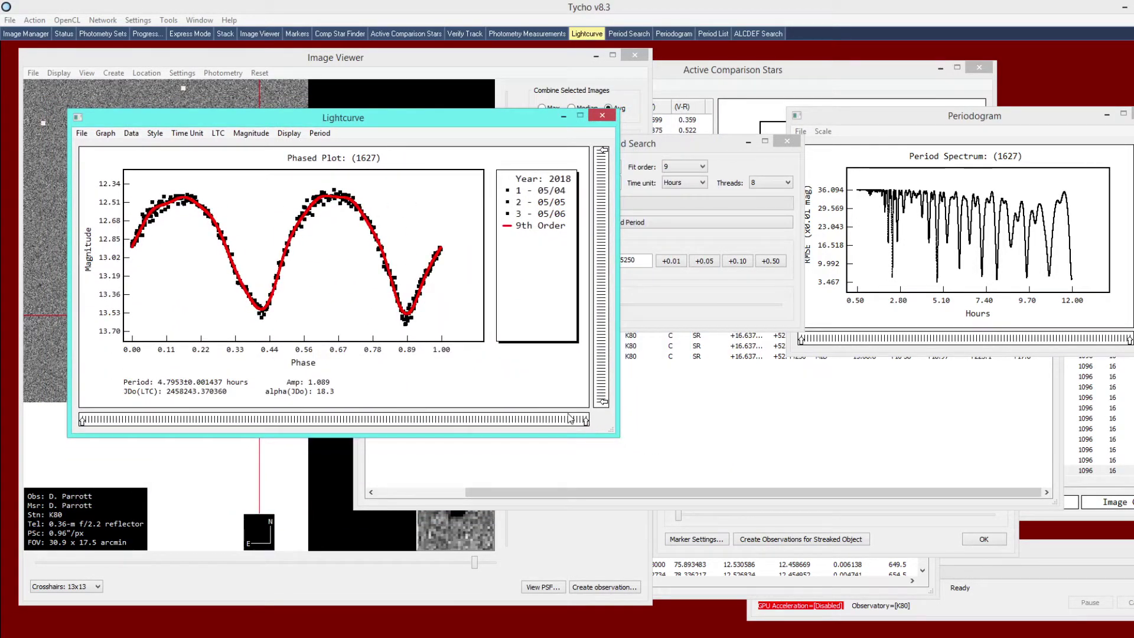
Step: Try to export a tab-delimited file from the Photometry Sets window with no sets selected
{"action": "left_click", "coordinate": [663, 405]}
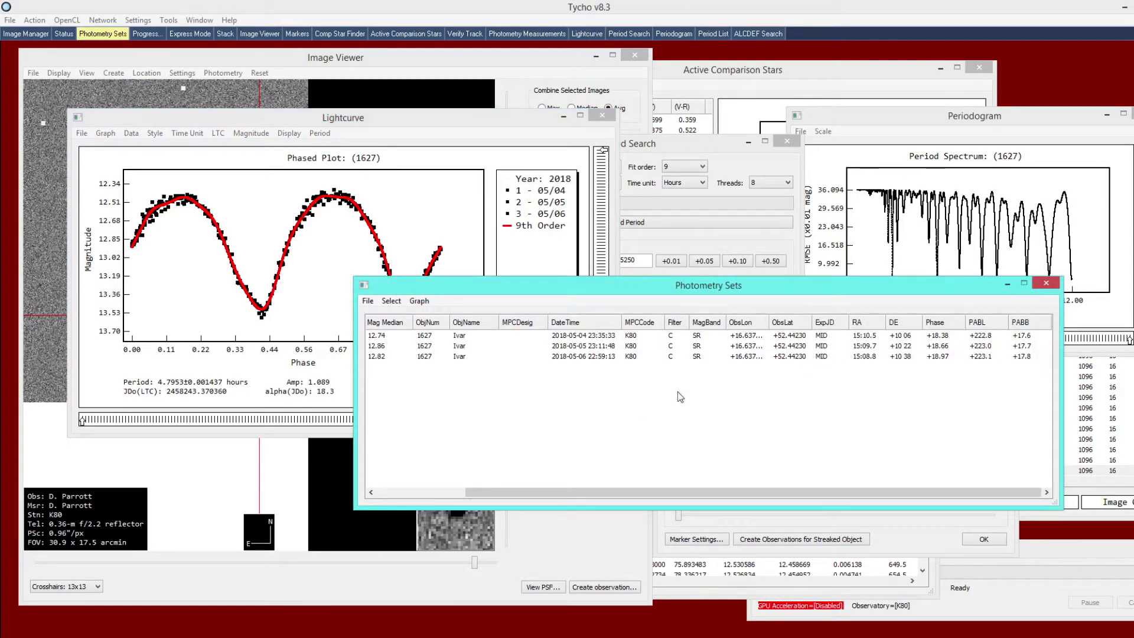
{"action": "left_click", "coordinate": [367, 301]}
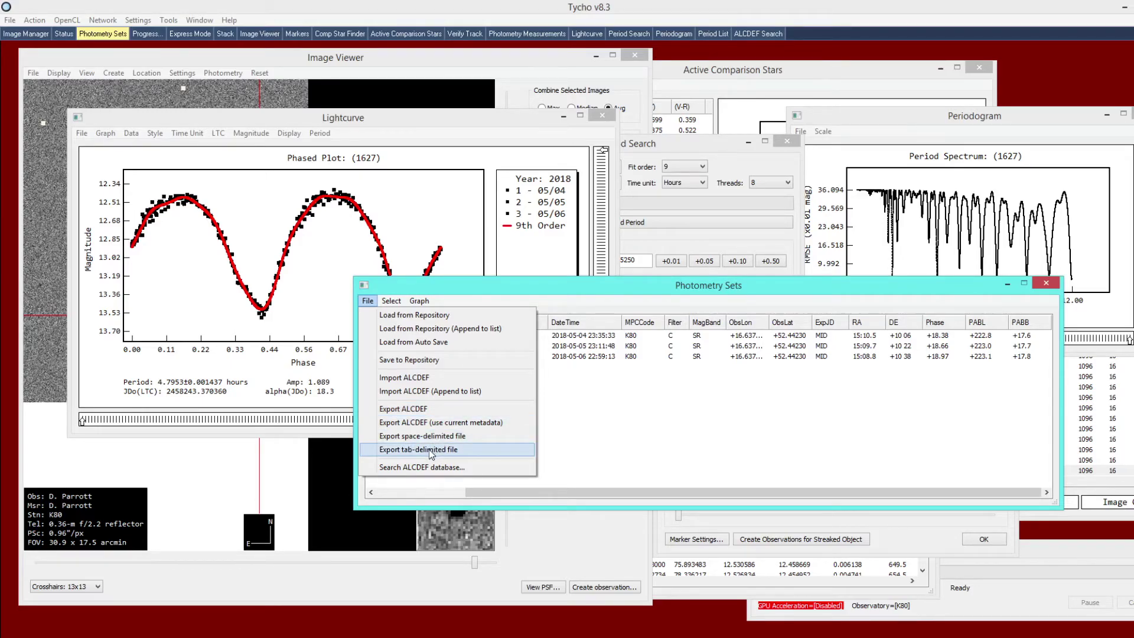
{"action": "left_click", "coordinate": [404, 449]}
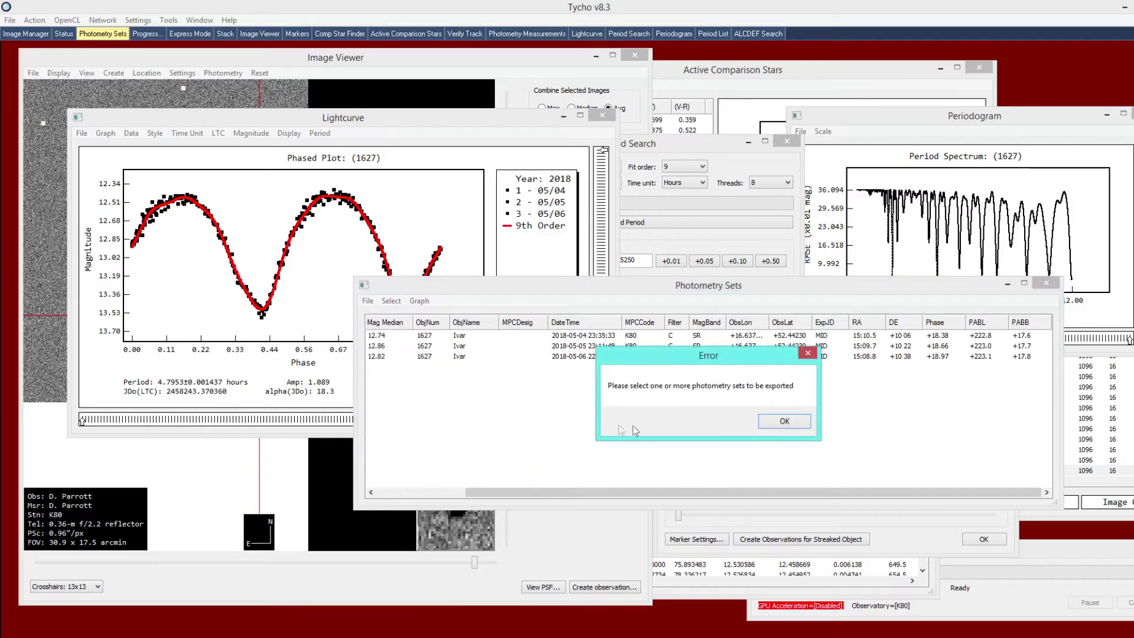
{"action": "left_click", "coordinate": [773, 425]}
Step: Select all three Ivar photometry sets and export them as a tab-delimited text file named test.txt in the n3_c_a folder
{"action": "left_click_drag", "start_coordinate": [545, 289], "coordinate": [533, 283]}
{"action": "left_click_drag", "start_coordinate": [654, 376], "coordinate": [570, 332]}
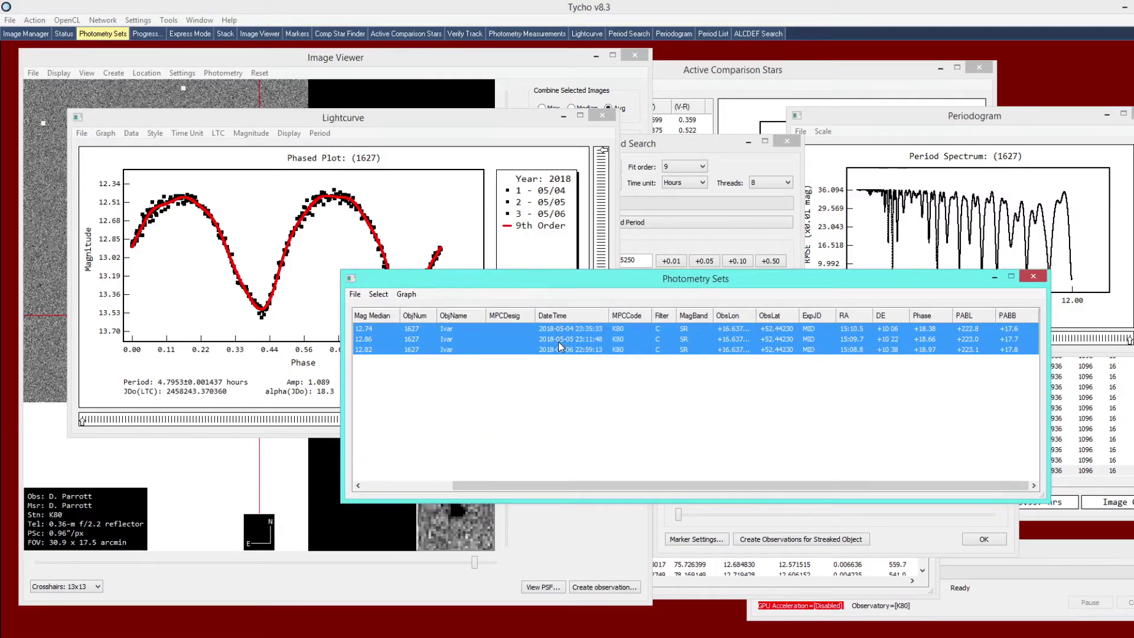
{"action": "right_click", "coordinate": [553, 338]}
{"action": "key", "text": "Escape"}
{"action": "left_click", "coordinate": [355, 294]}
{"action": "left_click", "coordinate": [414, 443]}
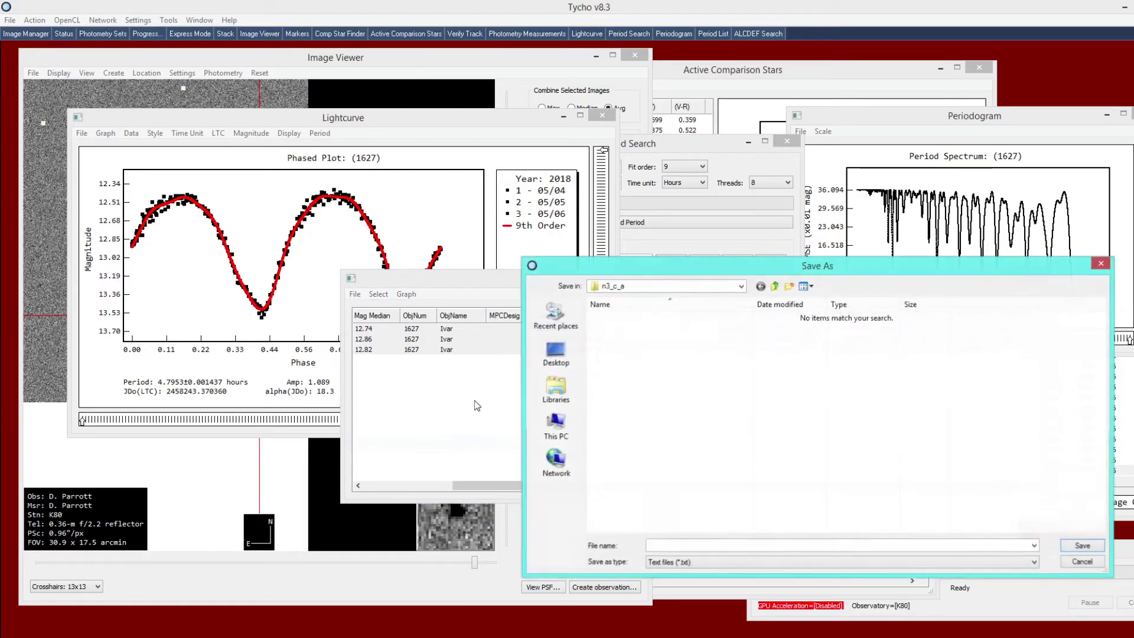
{"action": "type", "text": "test.txt"}
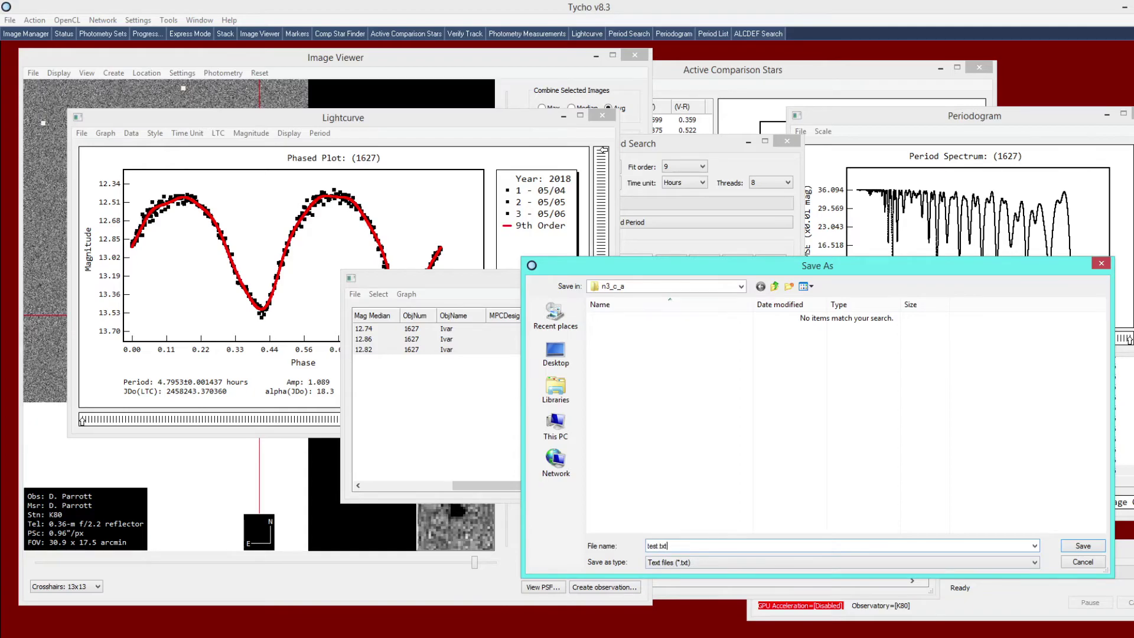
{"action": "key", "text": "Return"}
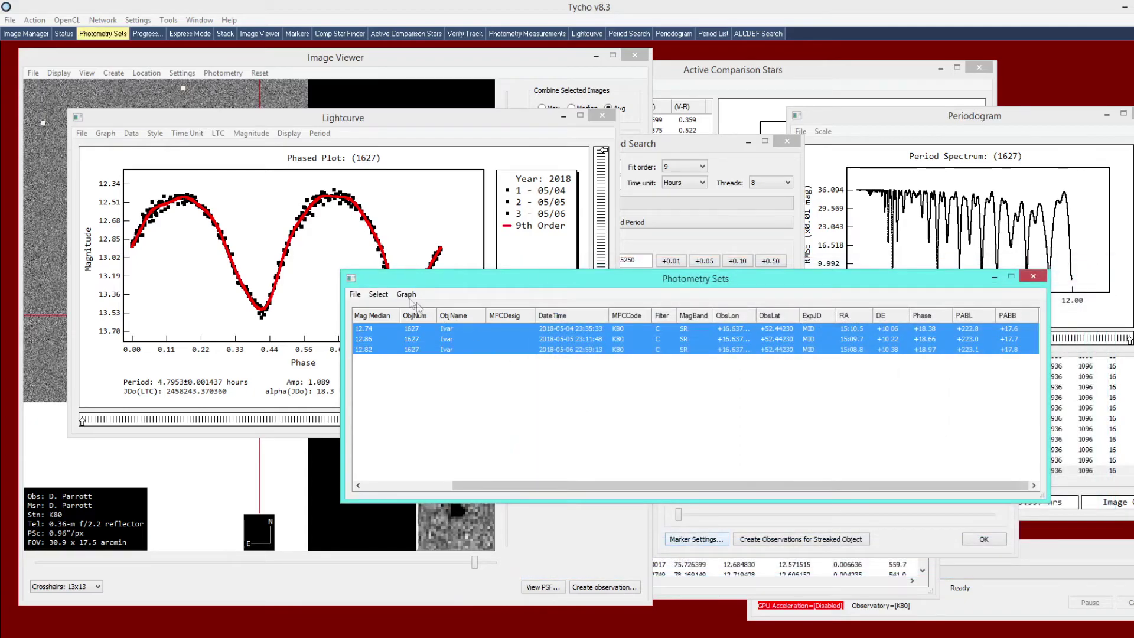
Step: Open the exported test.txt in Notepad, examine its JD, MAG and ERR columns through to the end, and return to the Photometry Sets window
{"action": "left_click", "coordinate": [355, 295]}
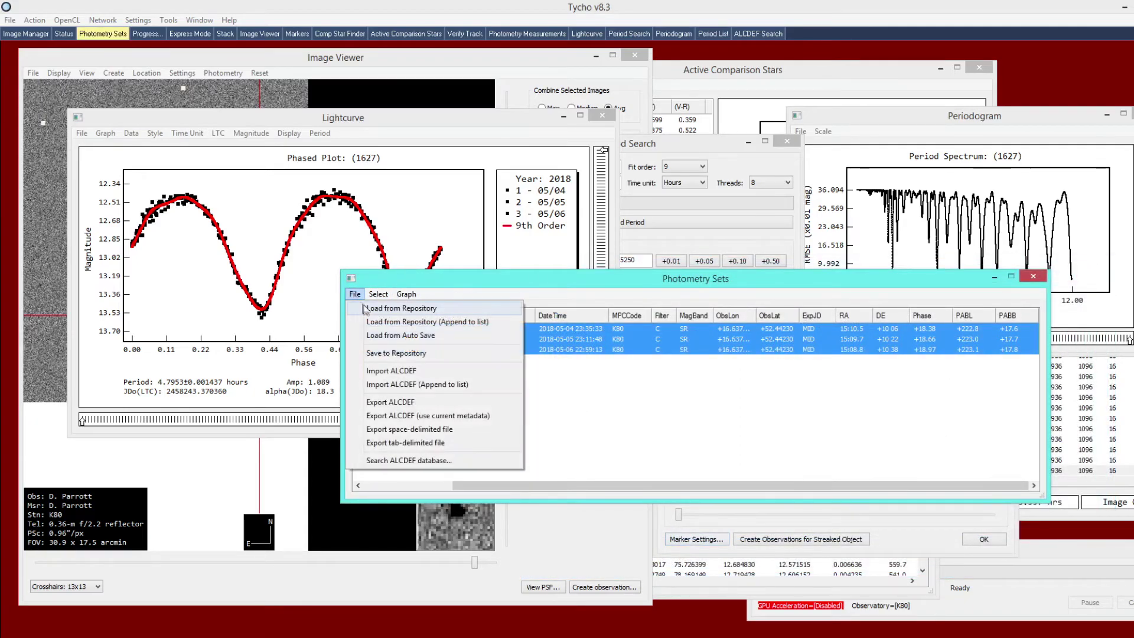
{"action": "left_click", "coordinate": [405, 443]}
{"action": "left_click", "coordinate": [614, 321]}
{"action": "right_click", "coordinate": [612, 319]}
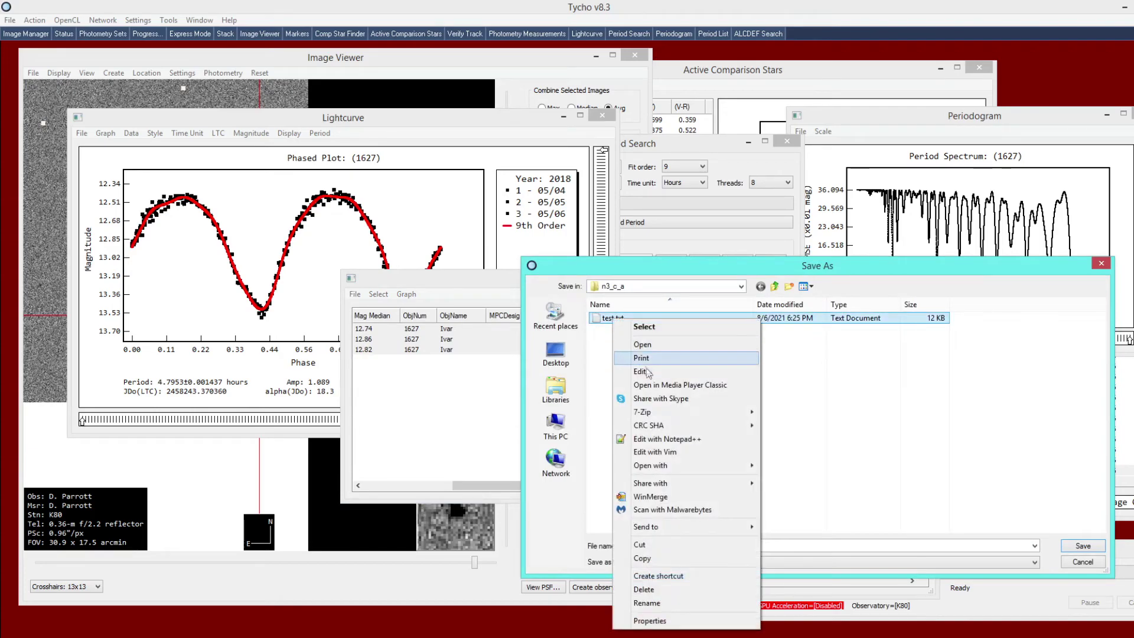
{"action": "left_click", "coordinate": [647, 370]}
{"action": "left_click_drag", "start_coordinate": [1125, 175], "coordinate": [183, 100]}
{"action": "left_click_drag", "start_coordinate": [821, 142], "coordinate": [793, 120]}
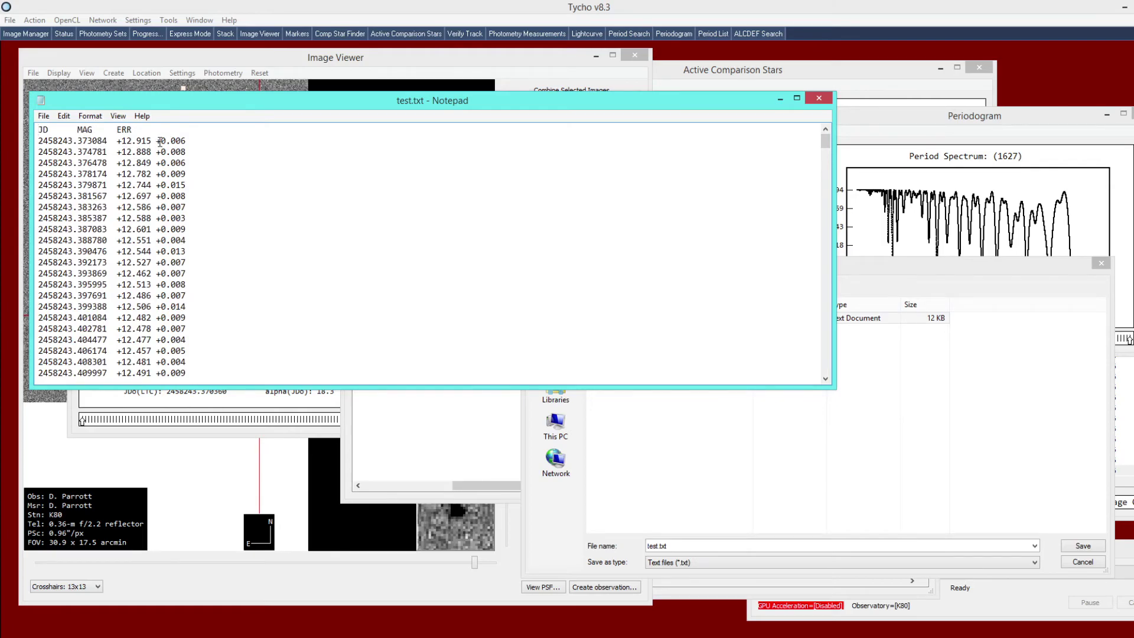
{"action": "left_click_drag", "start_coordinate": [158, 142], "coordinate": [194, 143]}
{"action": "left_click_drag", "start_coordinate": [824, 146], "coordinate": [802, 378]}
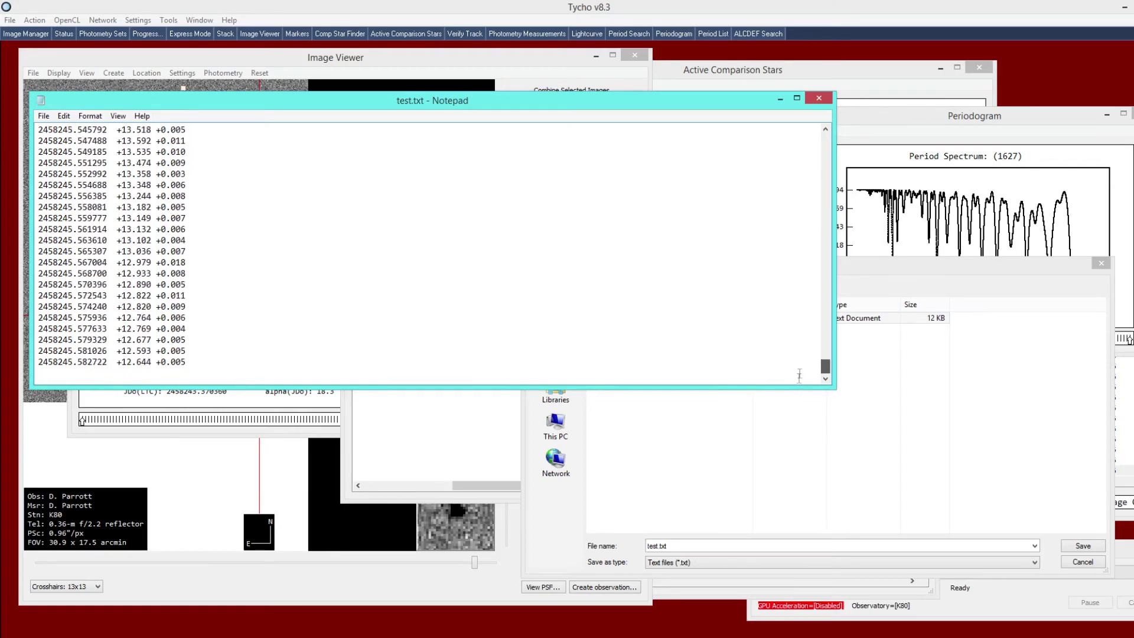
{"action": "left_click", "coordinate": [820, 99]}
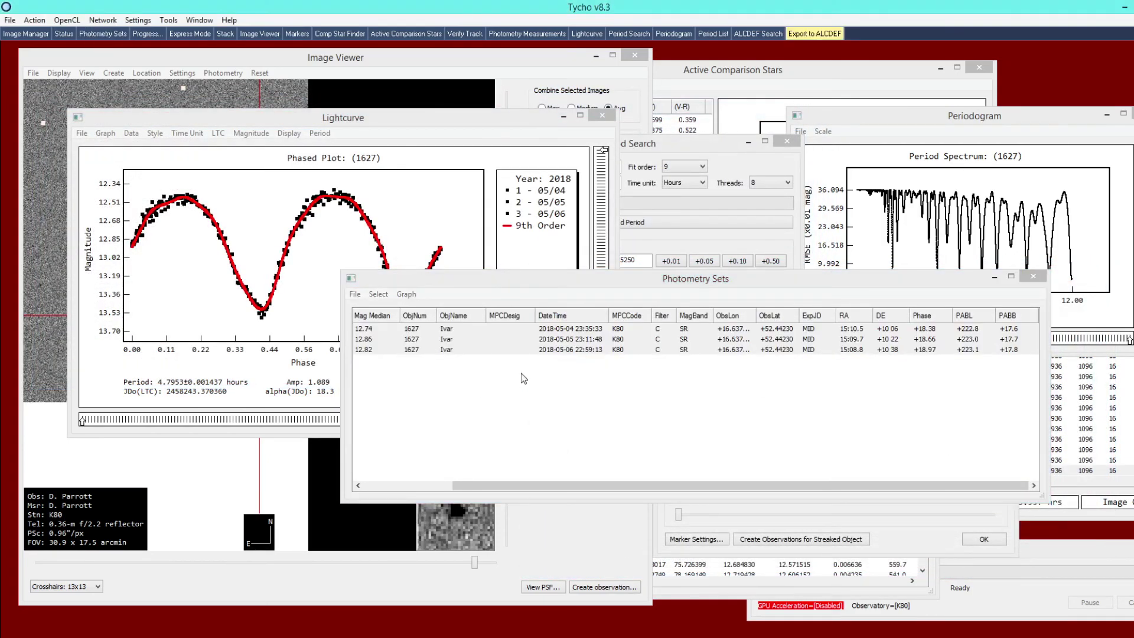
{"action": "left_click", "coordinate": [515, 402]}
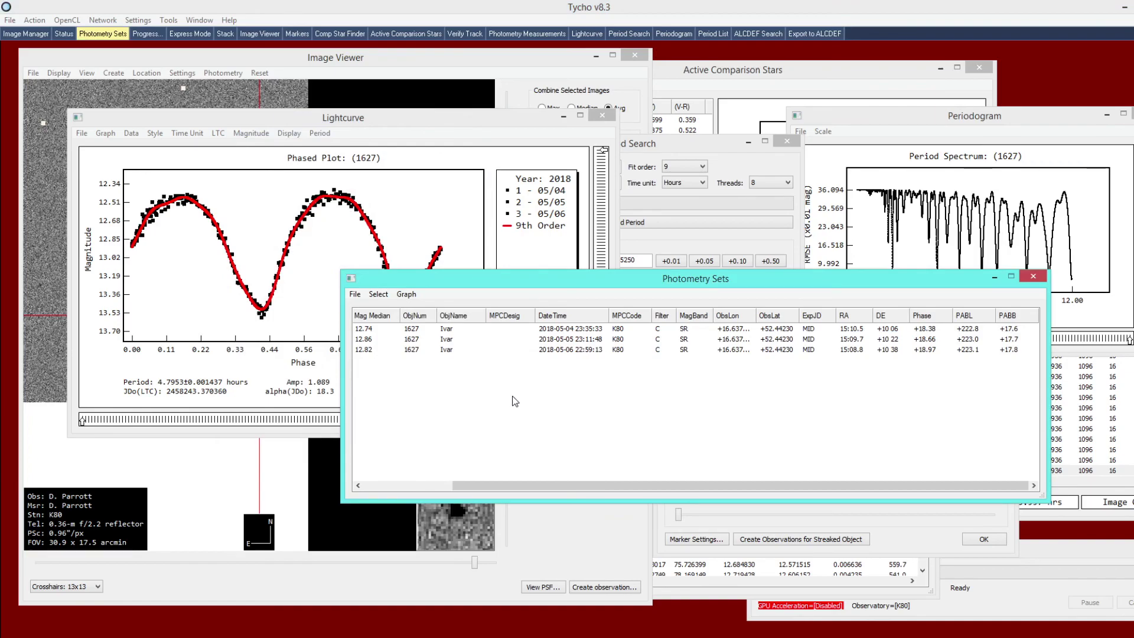